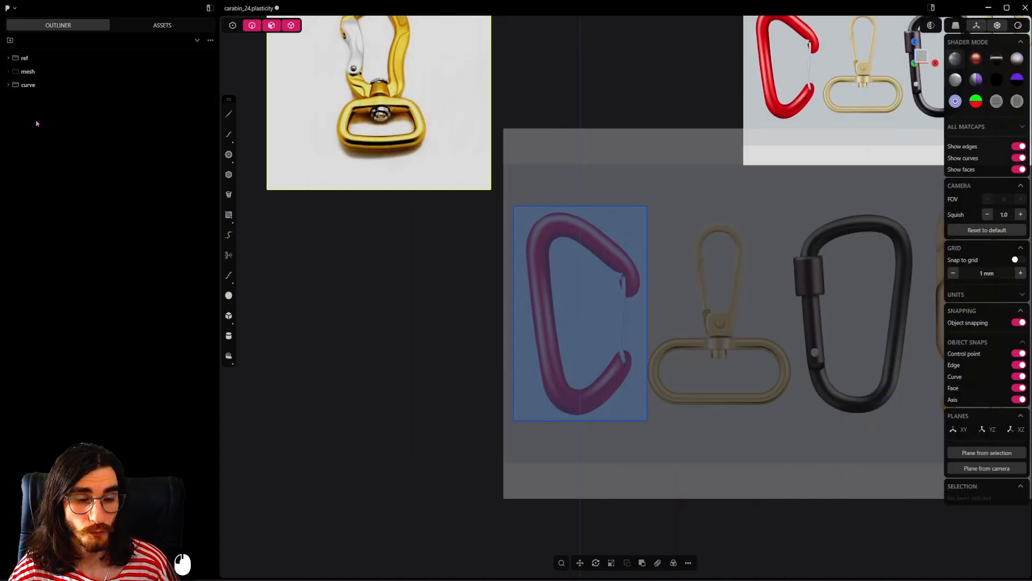
Step: Trace the red carabiner's centreline with an open polyline from its lower tip around the body to the upper hook tip
click(227, 116)
scroll(597, 367, up, 3)
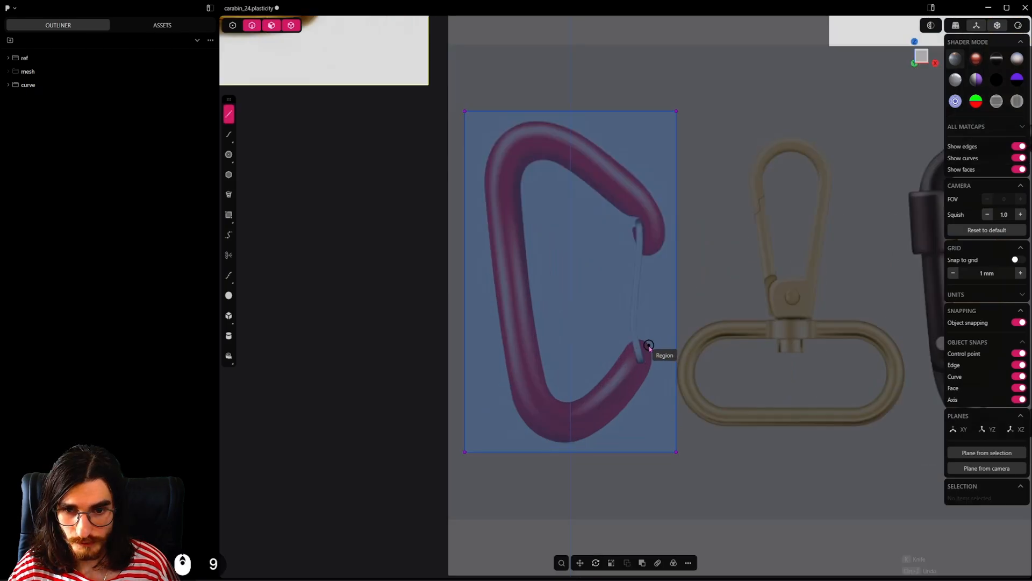
click(647, 344)
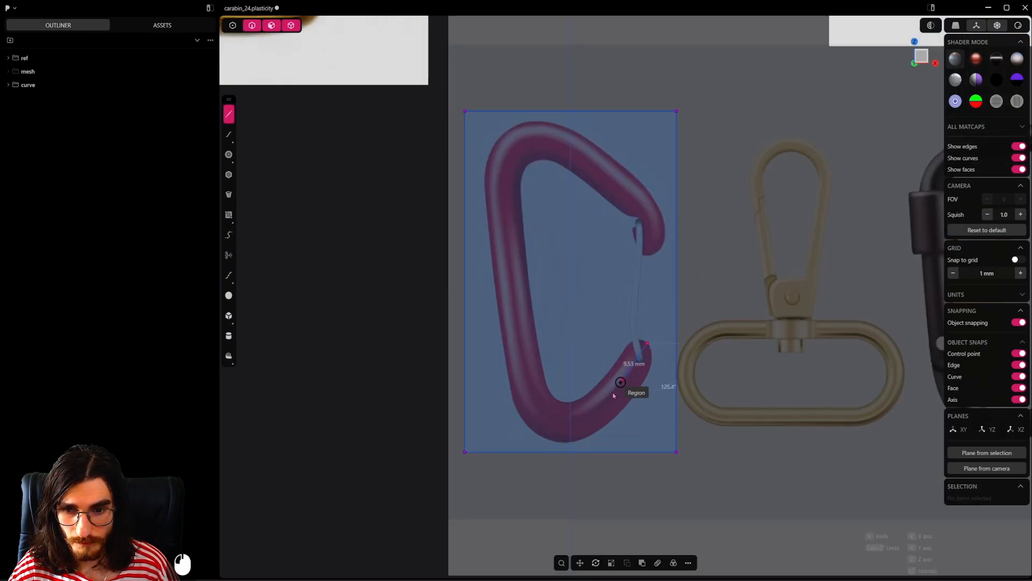
click(562, 435)
click(532, 399)
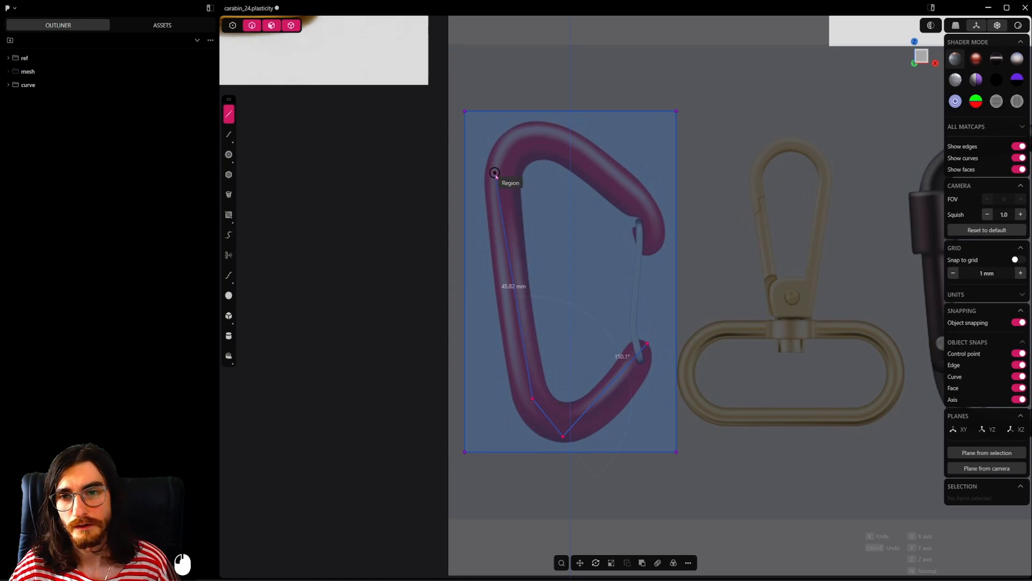
click(497, 174)
click(521, 131)
click(570, 144)
click(645, 209)
click(654, 250)
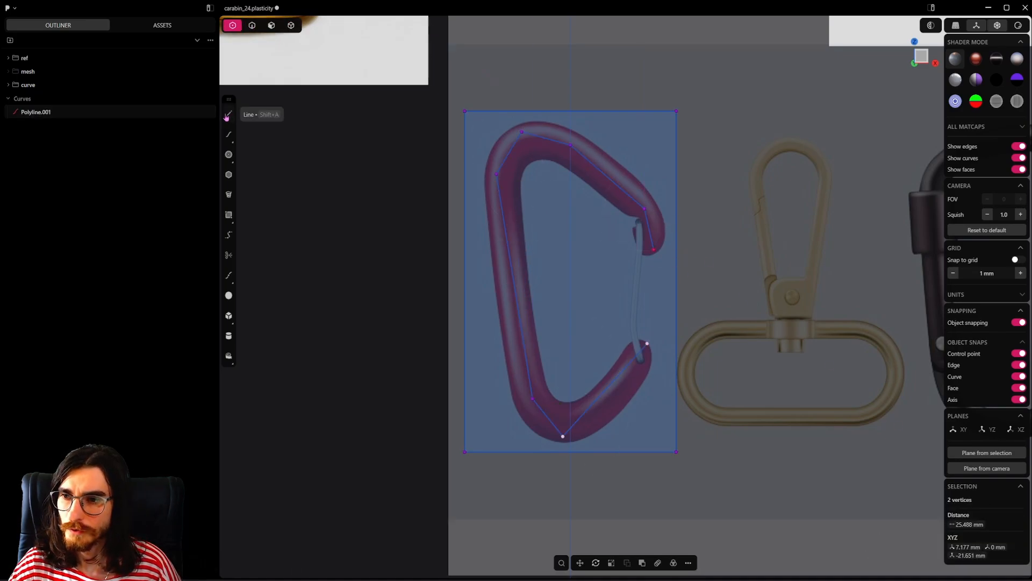
Step: Add a point on the polyline's lower slanted segment, move it down about 3.1 mm, and nudge the lower end point
click(229, 276)
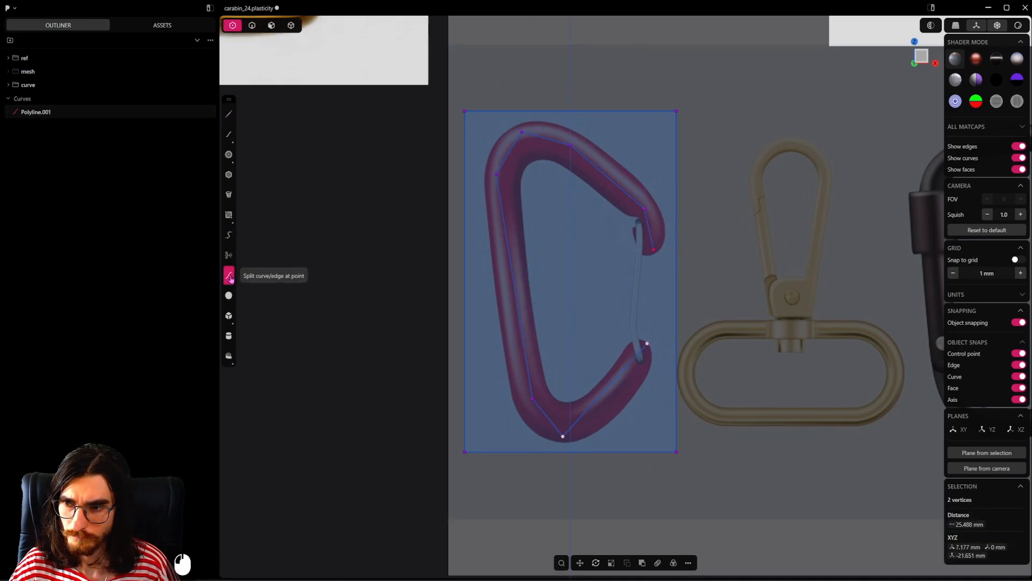
click(600, 396)
click(600, 397)
key(g)
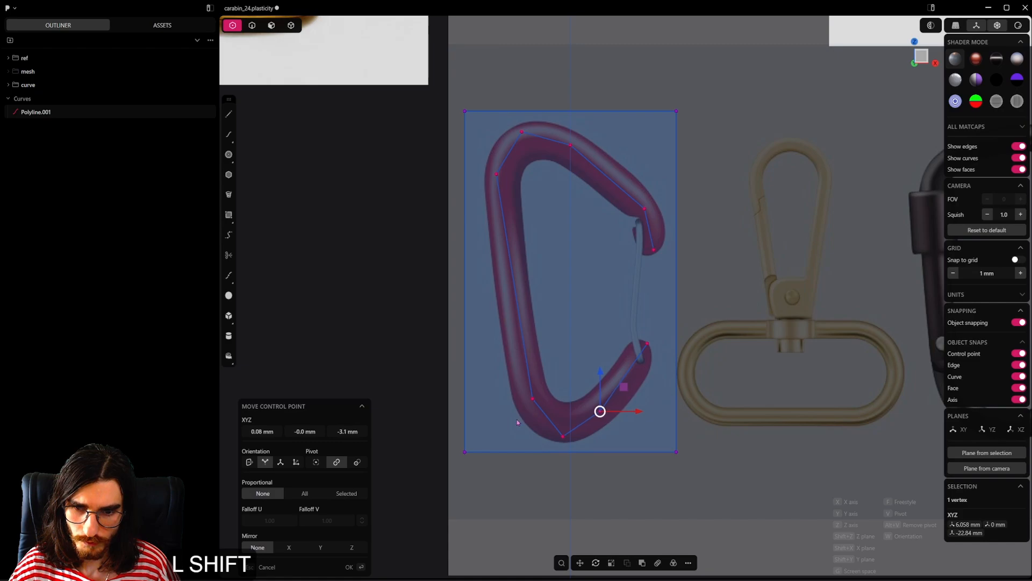
click(632, 403)
key(g)
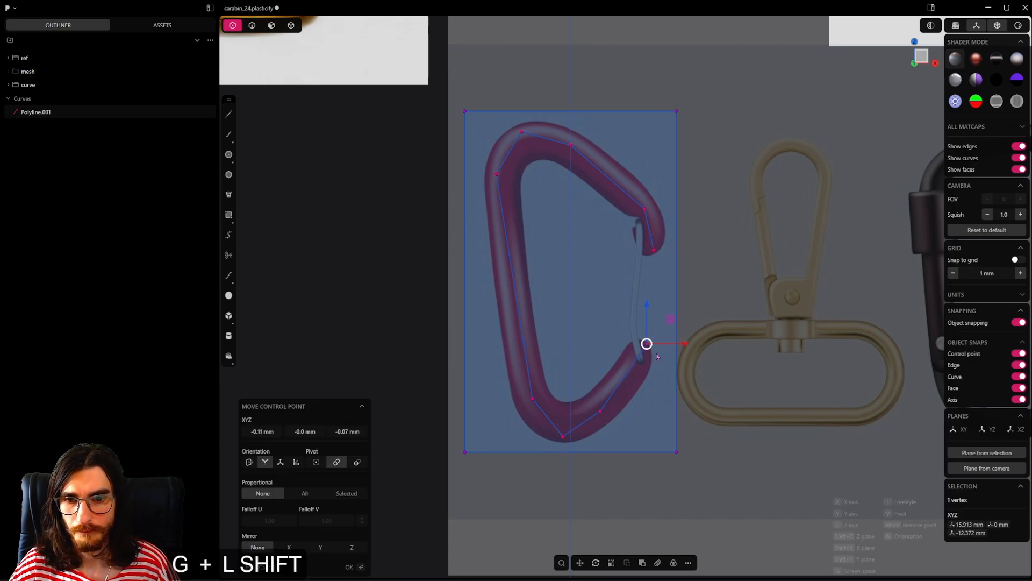
Step: Fillet the polyline's bottom corner and the three corners of the upper bend to follow the reference
click(547, 432)
key(b)
click(565, 508)
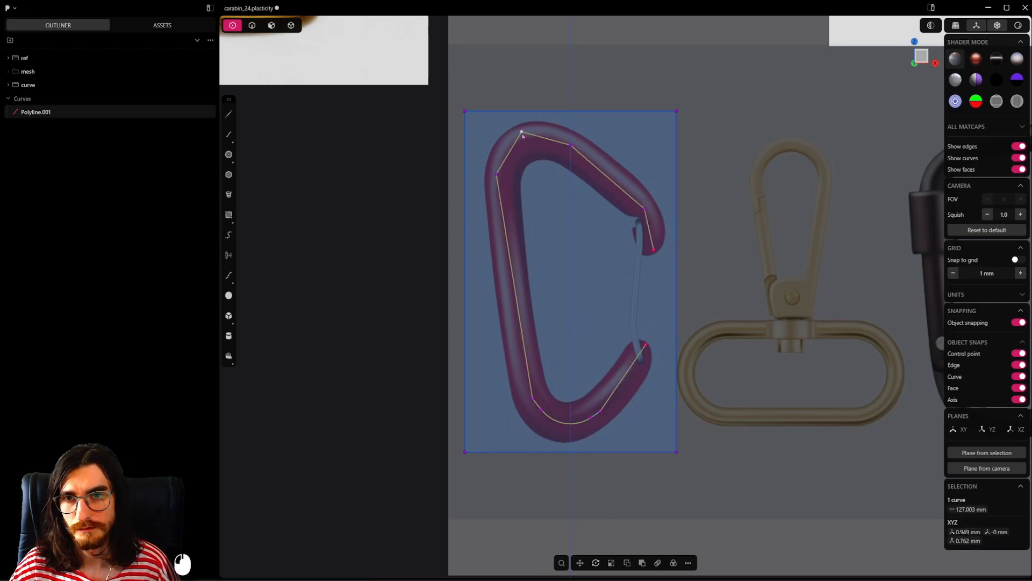
click(521, 132)
key(b)
click(505, 86)
click(497, 174)
key(b)
click(461, 169)
click(571, 144)
key(b)
Step: Fillet the two remaining corners on either side of the bottom bend
click(600, 411)
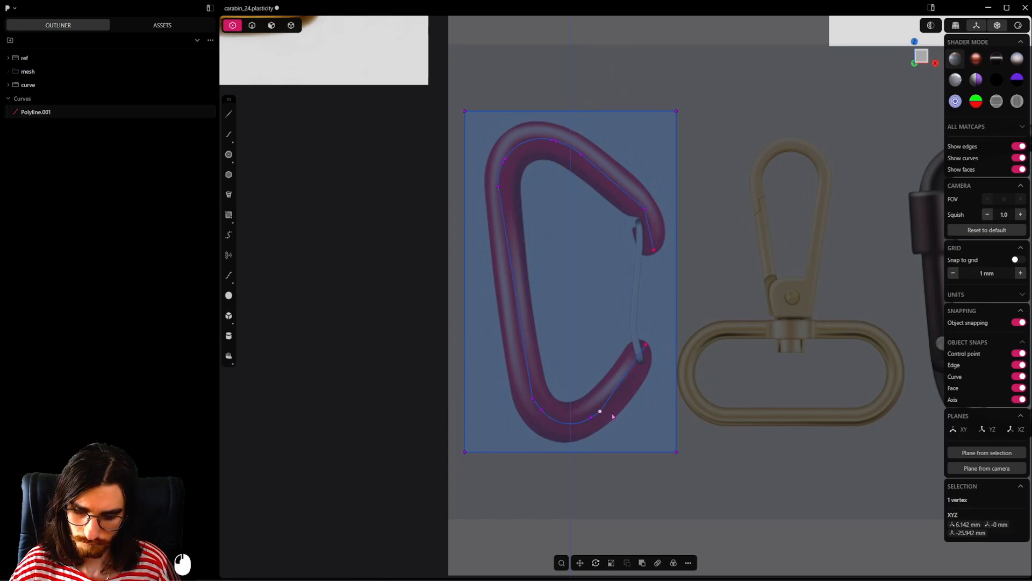
key(b)
click(650, 460)
click(532, 398)
key(b)
click(461, 334)
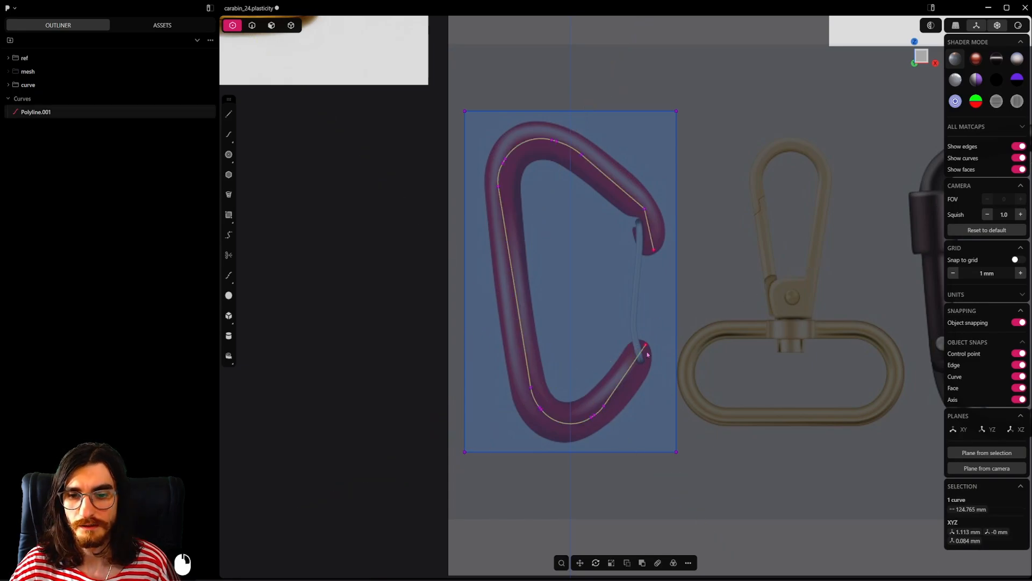
Step: Fillet the corner above the upper hook tip with a radius of about 11 mm
shift+middle_drag(625, 309, 614, 356)
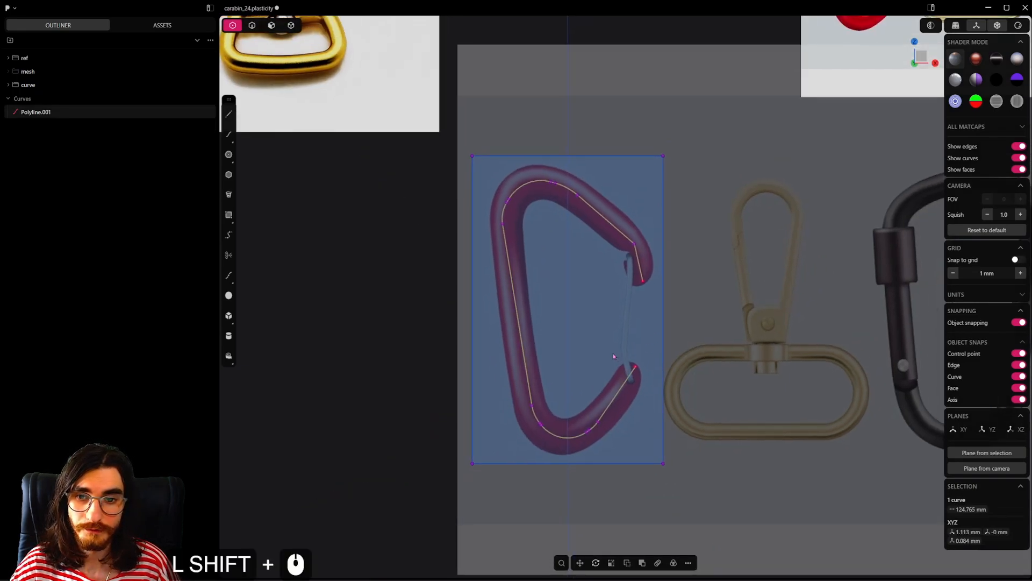
click(635, 245)
key(b)
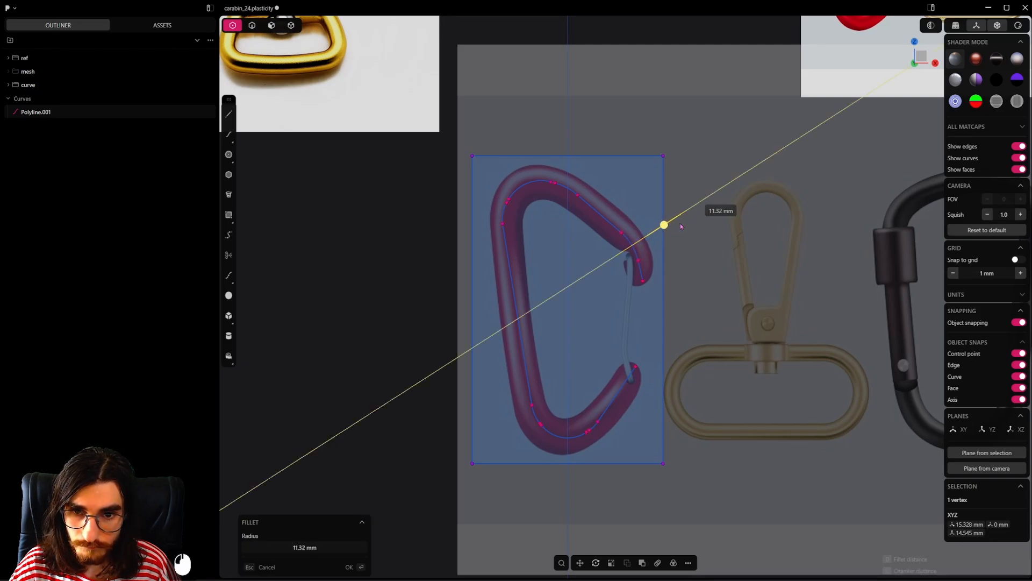
click(667, 224)
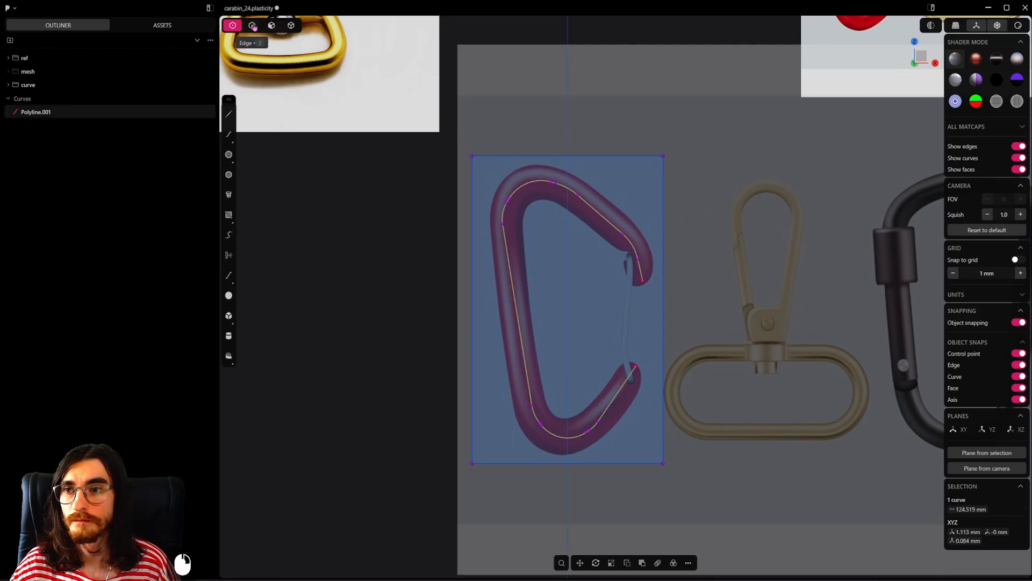
Step: Create a pipe along the whole carabiner curve with a section size of about 4.33 mm
key(2)
scroll(434, 214, down, 7)
scroll(635, 238, up, 6)
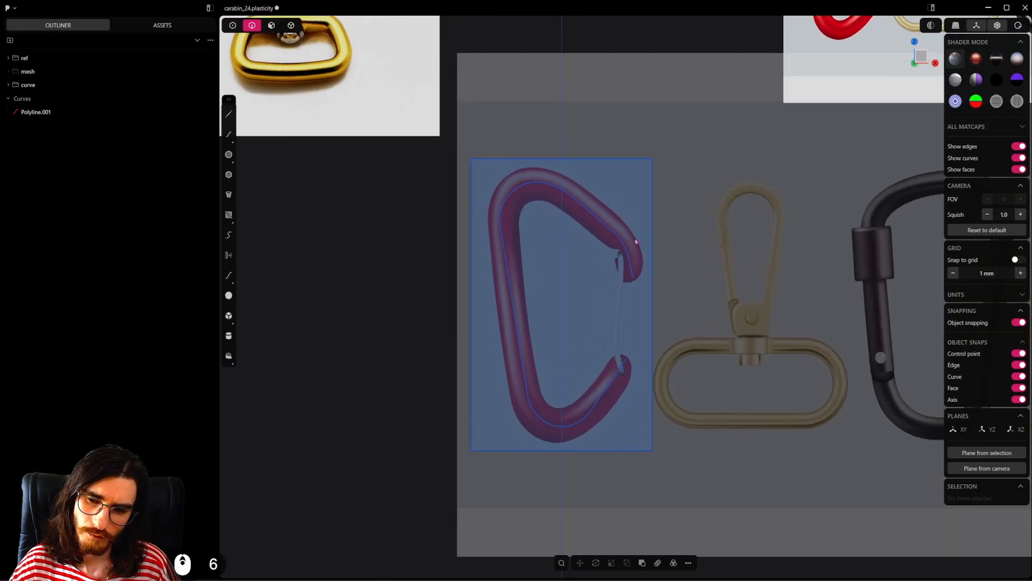
scroll(604, 467, up, 3)
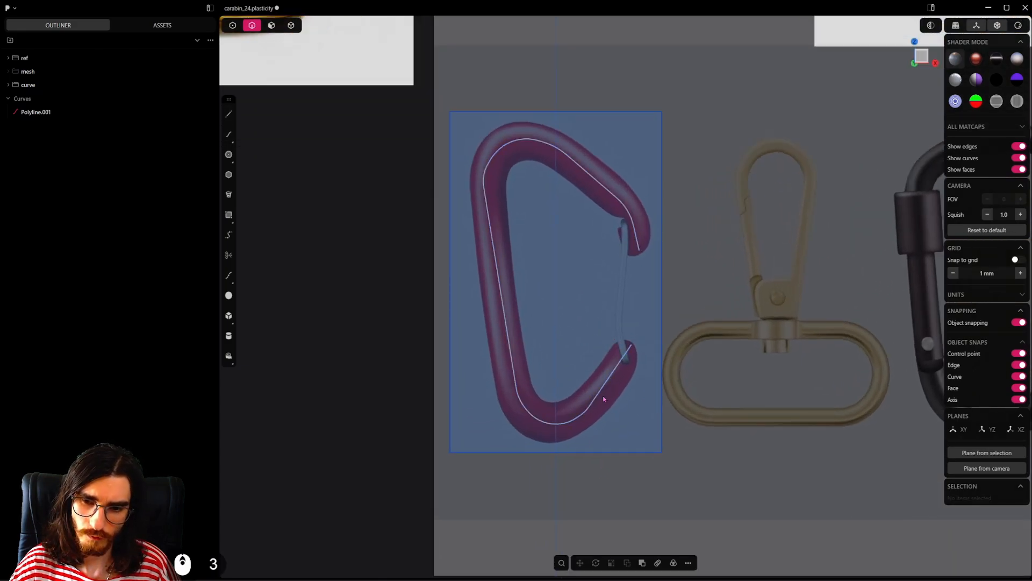
click(635, 360)
shift+middle_drag(635, 358, 648, 354)
key(p)
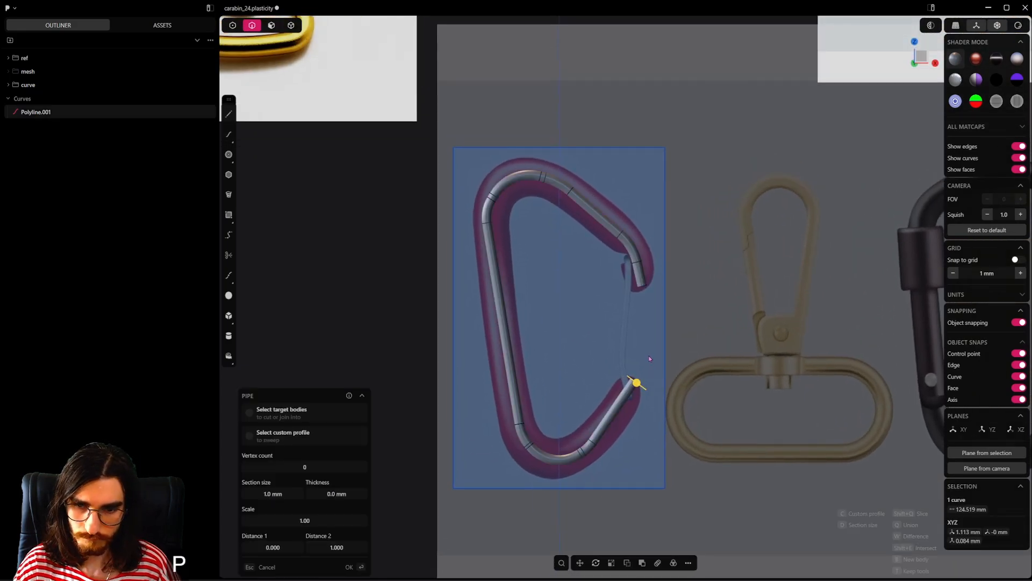
drag(634, 382, 650, 391)
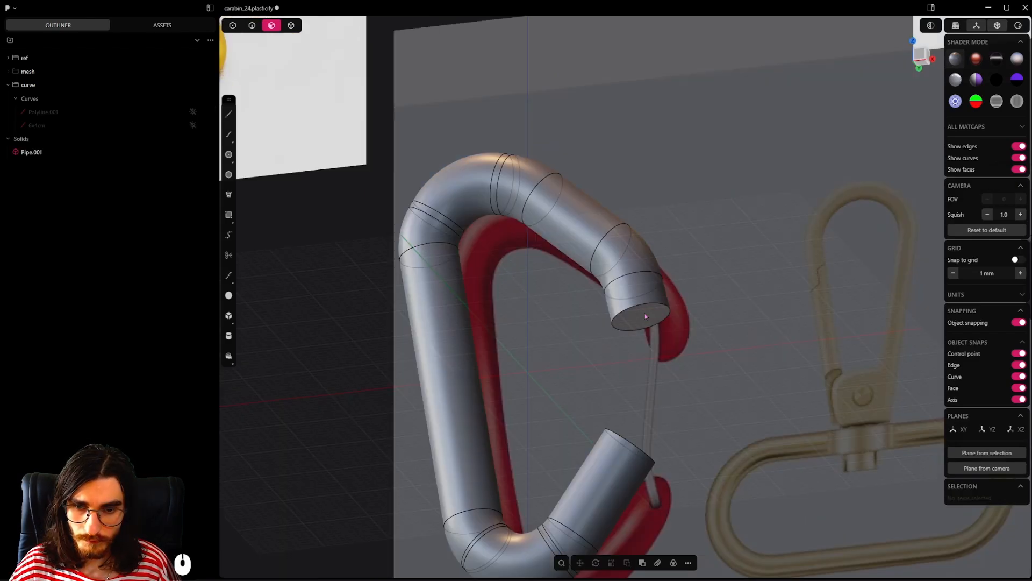
Step: Push the pipe's upper end face inward to shorten the hook end behind the reference tip
click(644, 315)
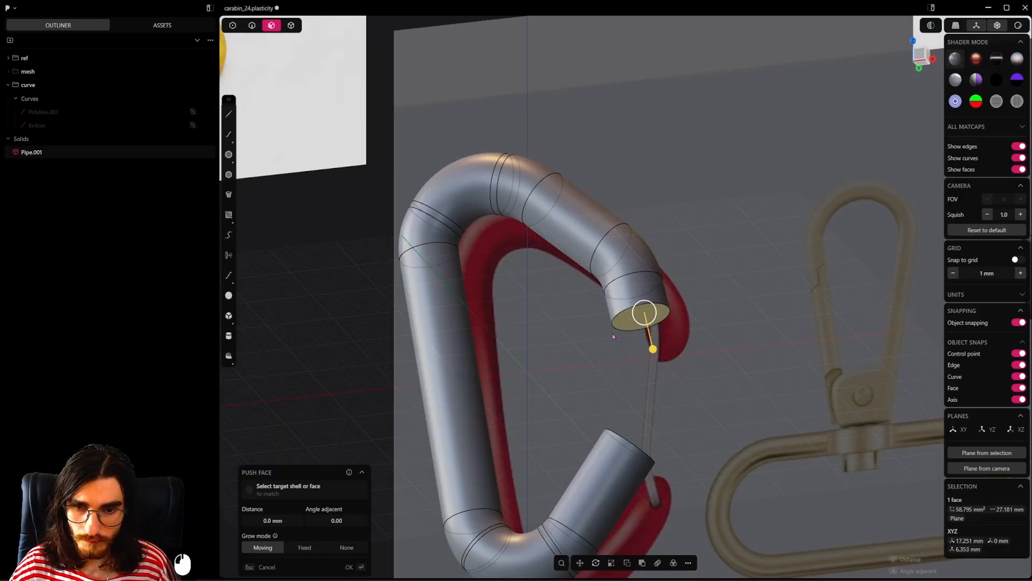
alt+middle_drag(614, 337, 787, 322)
drag(644, 351, 637, 323)
shift+middle_drag(669, 291, 722, 278)
scroll(723, 280, down, 2)
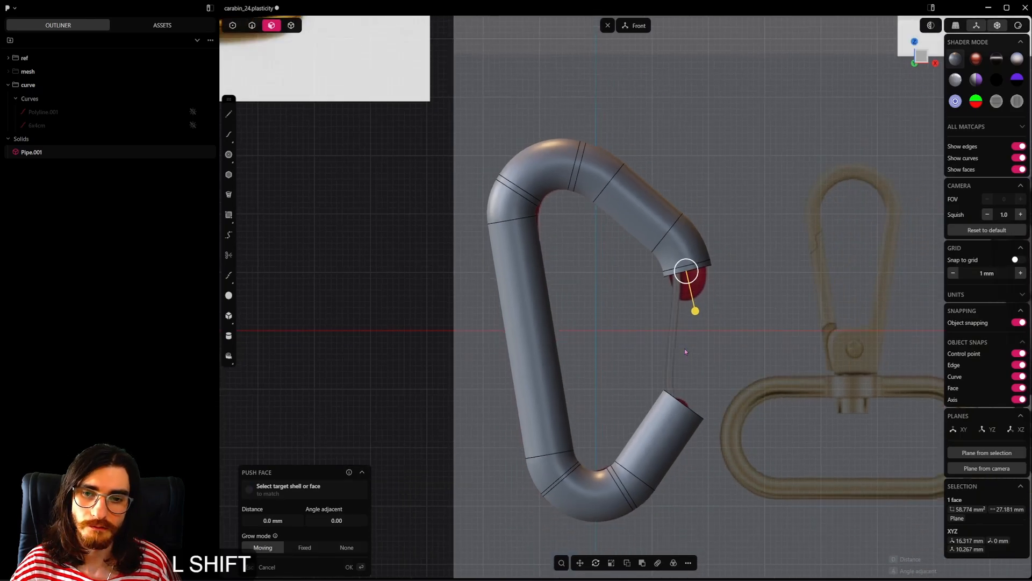
shift+middle_drag(685, 350, 676, 272)
right_click(690, 311)
Step: Push the pipe's lower end face inward to leave room for a rounded tip
mouse_move(691, 319)
middle_down()
mouse_move(704, 344)
mouse_move(624, 344)
mouse_move(691, 322)
middle_up()
click(665, 348)
drag(696, 292, 640, 351)
shift+right_click(690, 398)
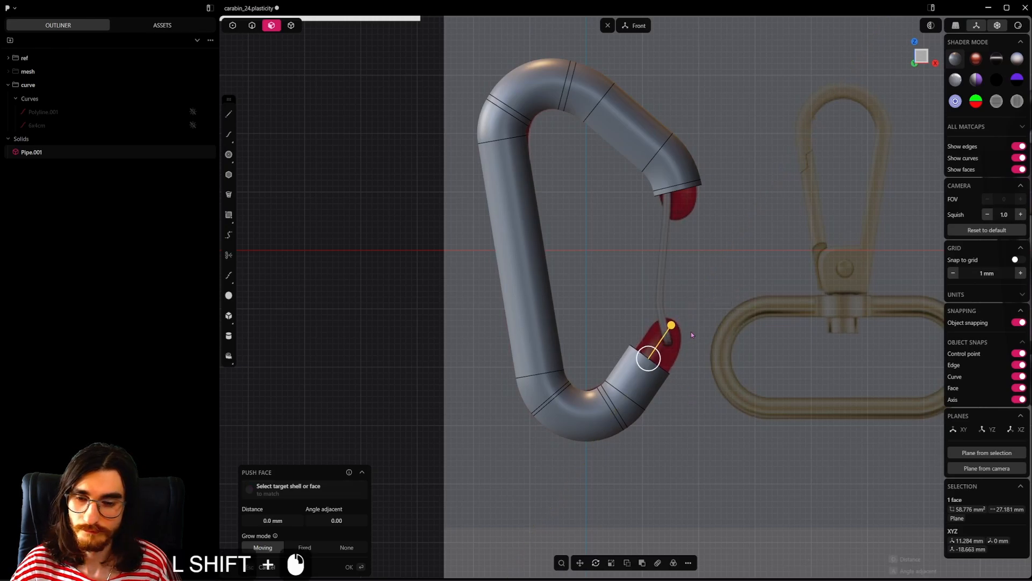
shift+middle_drag(631, 334, 621, 370)
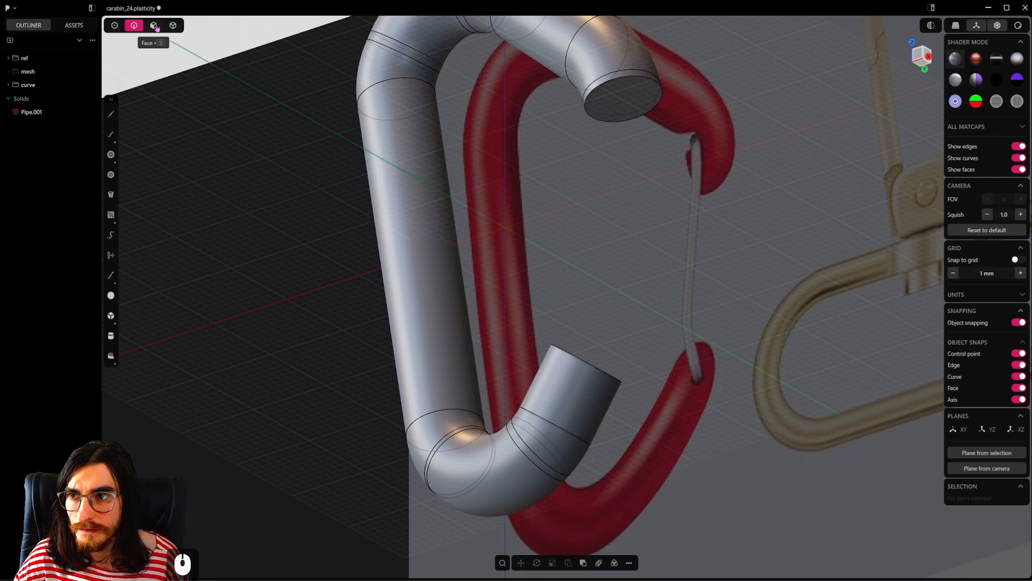
Step: Delete the flat cap faces at both ends of the pipe, leaving an open sheet
click(155, 26)
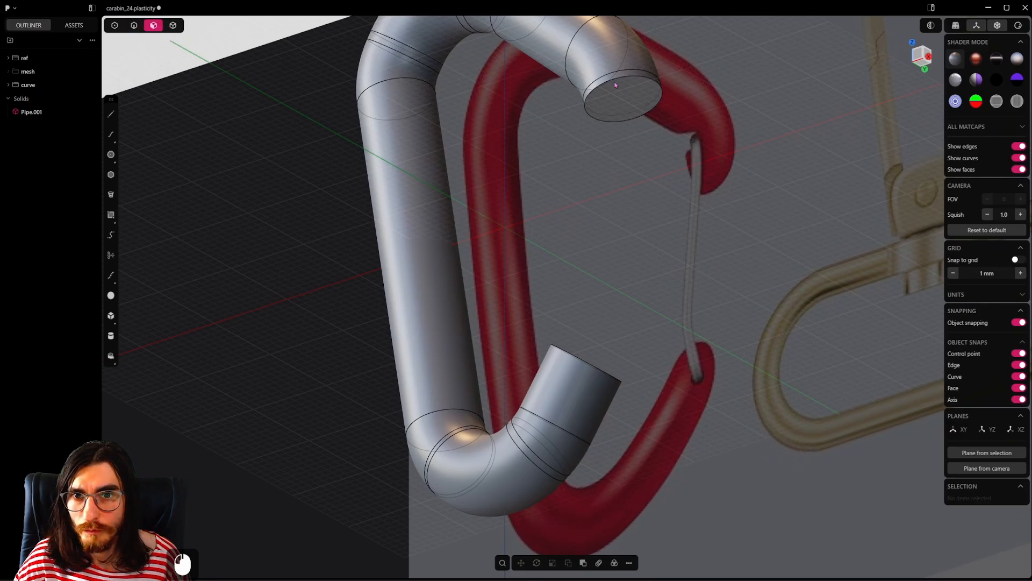
click(639, 92)
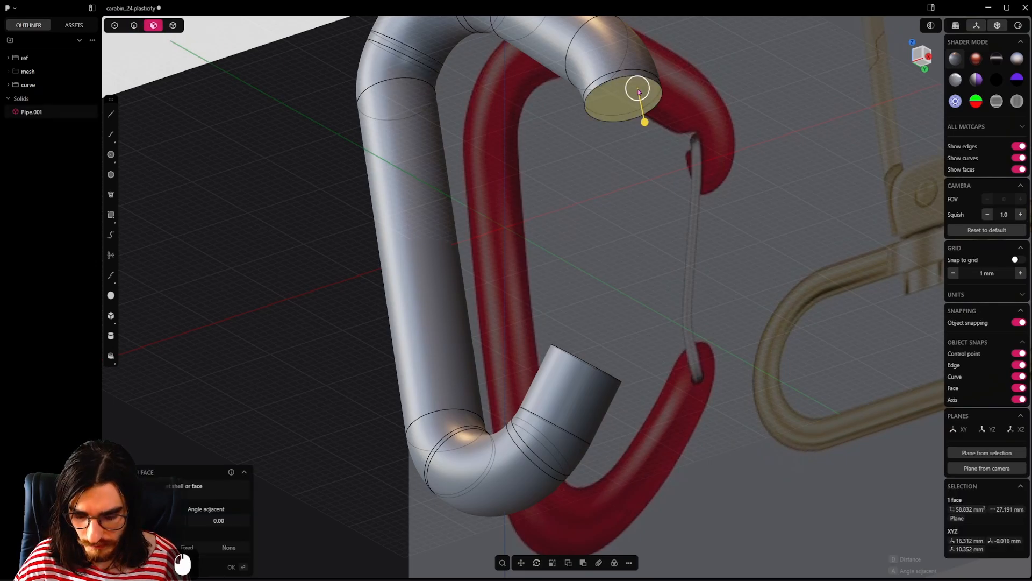
key(shift+x)
middle_drag(638, 92, 558, 374)
shift+click(559, 374)
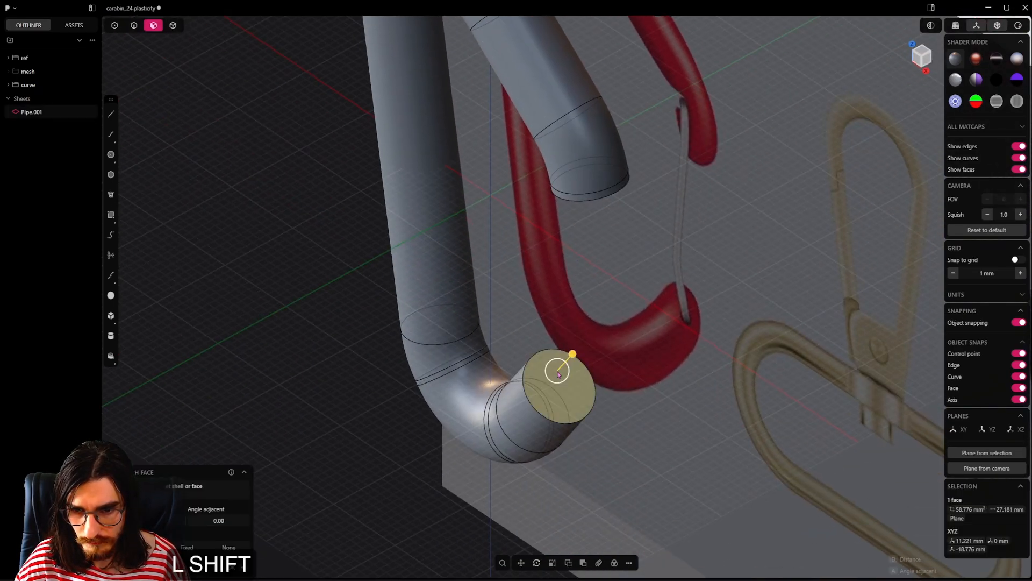
key(shift+x)
shift+middle_drag(580, 336, 593, 370)
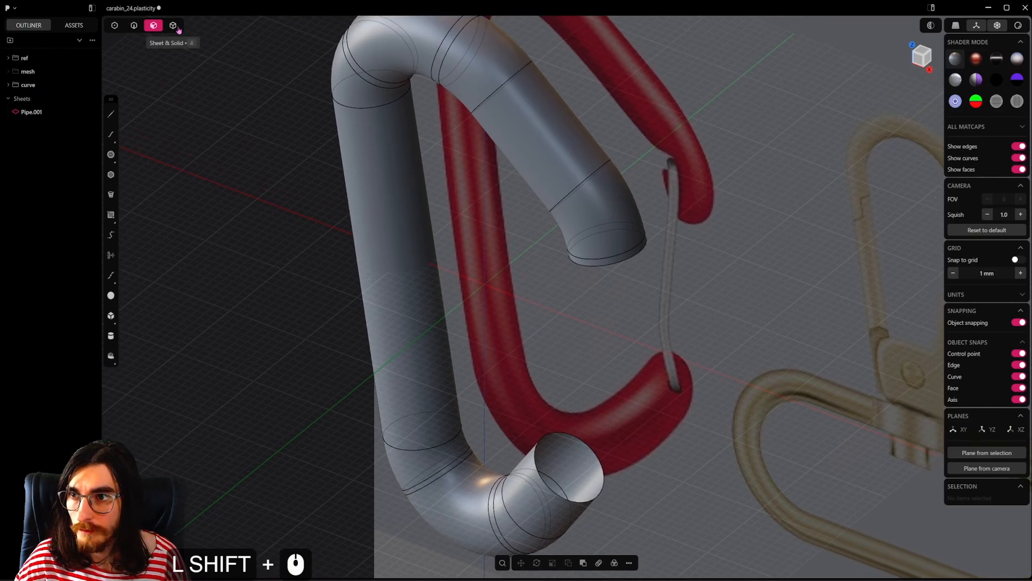
Step: Set the carabiner reference image's opacity to 0.2 and display it in front of the model
click(173, 25)
middle_drag(699, 344, 755, 192)
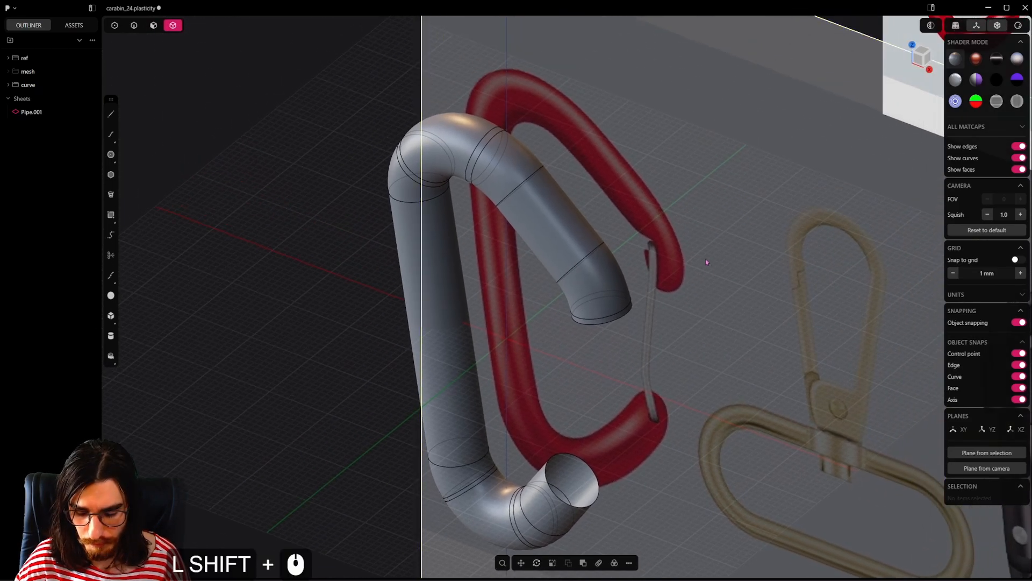
key(m)
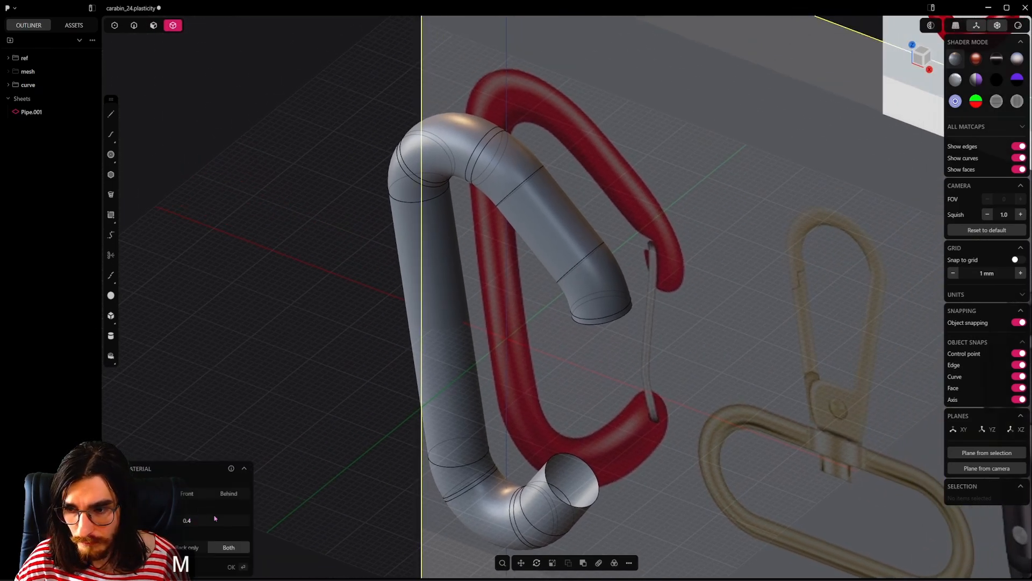
drag(211, 515, 206, 516)
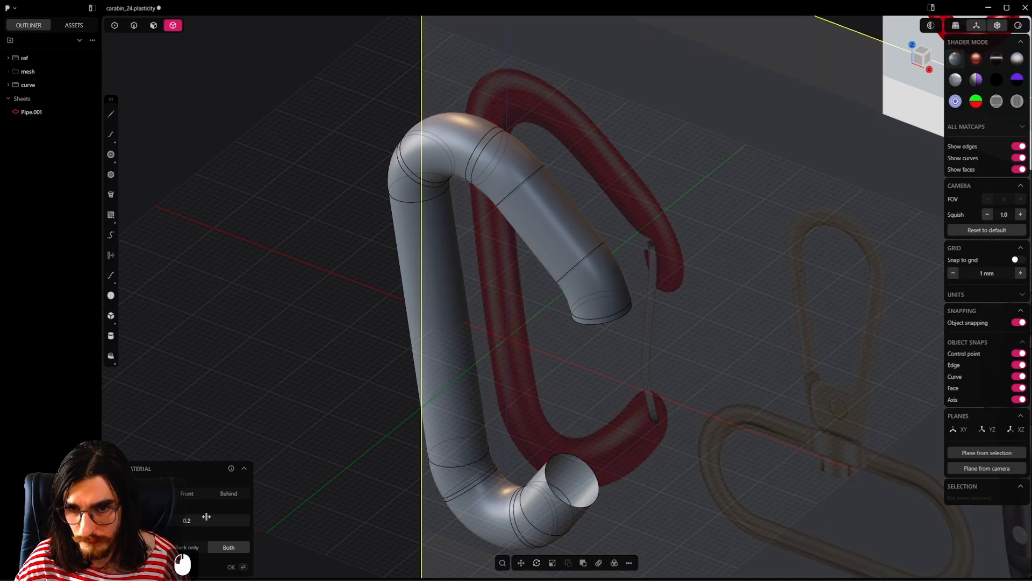
click(186, 494)
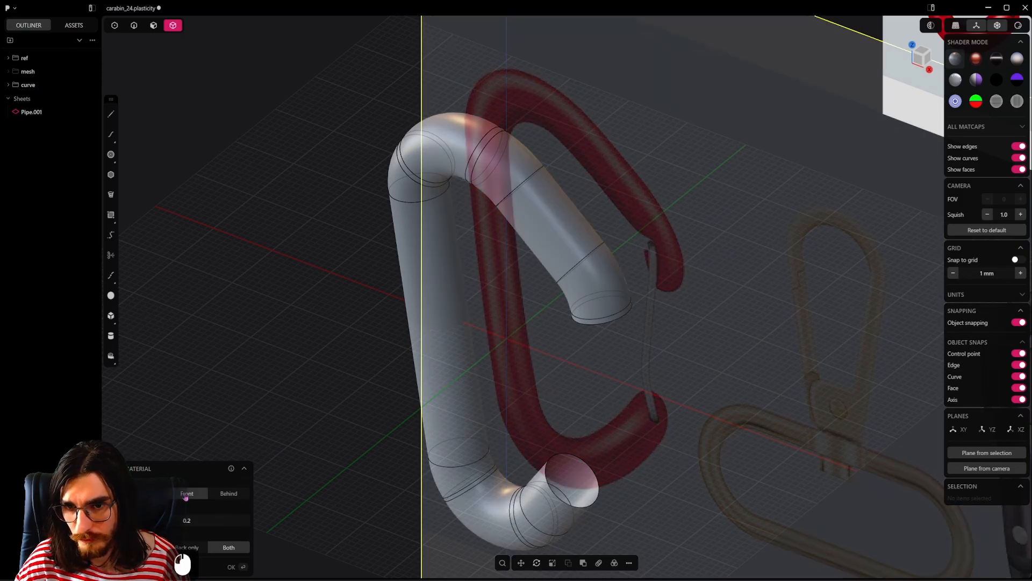
alt+middle_drag(568, 402, 439, 396)
shift+middle_drag(726, 150, 608, 282)
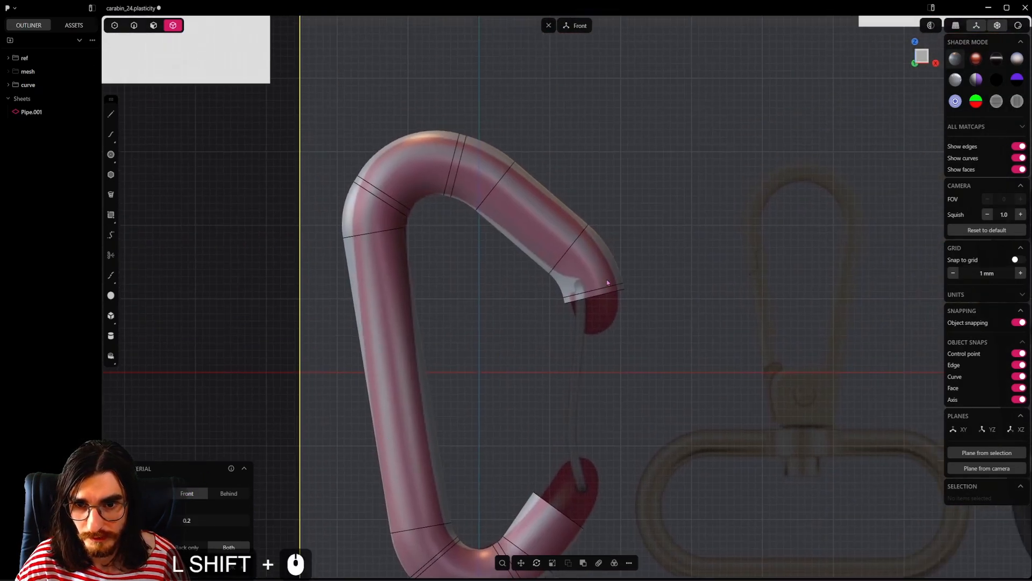
right_click(670, 338)
Step: Close the pipe's open upper end with a Patch Hole using G1 continuity on the boundary edge loop
scroll(623, 301, up, 14)
click(135, 26)
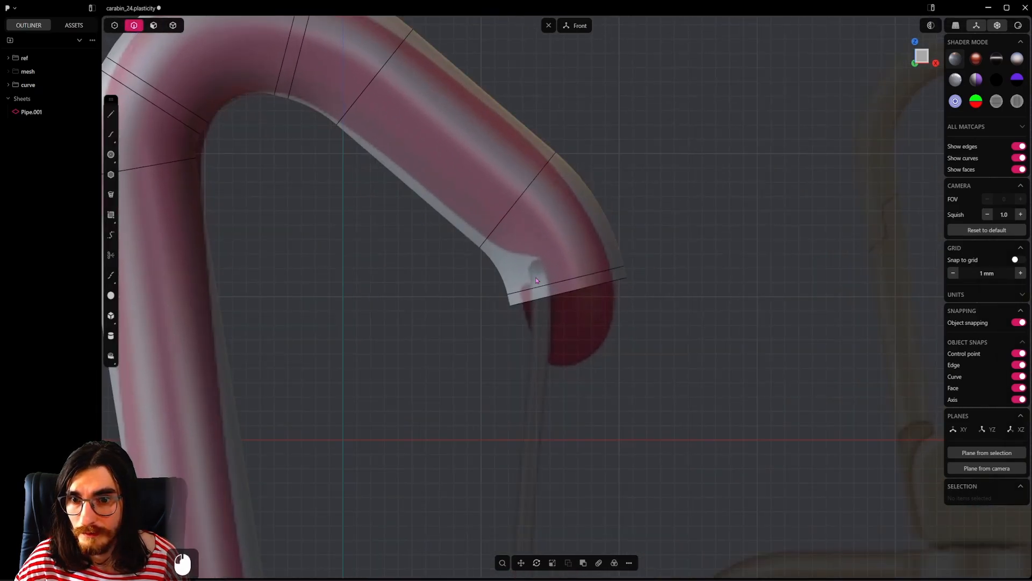
alt+click(601, 285)
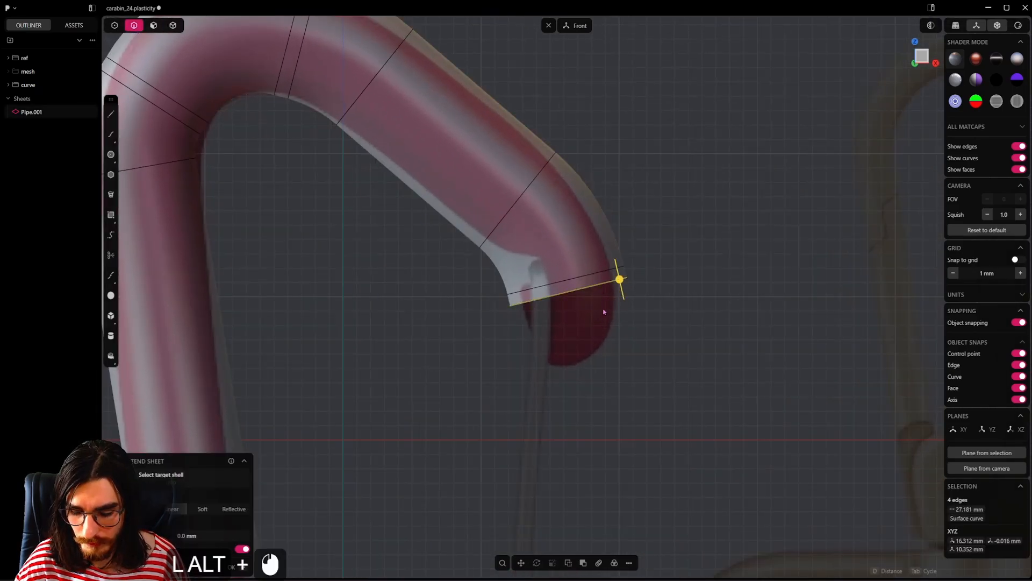
key(shift+j)
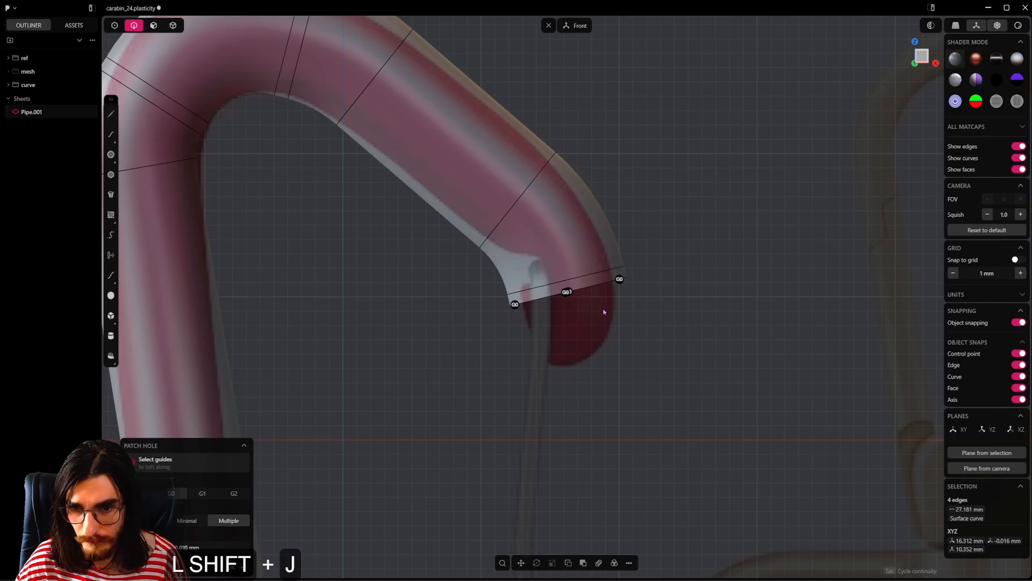
key(Tab)
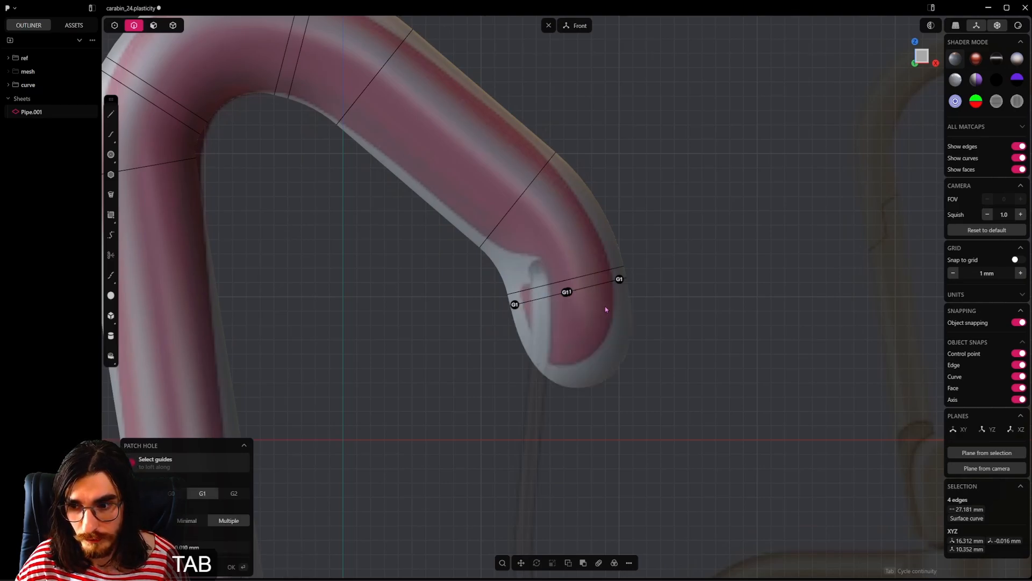
click(657, 347)
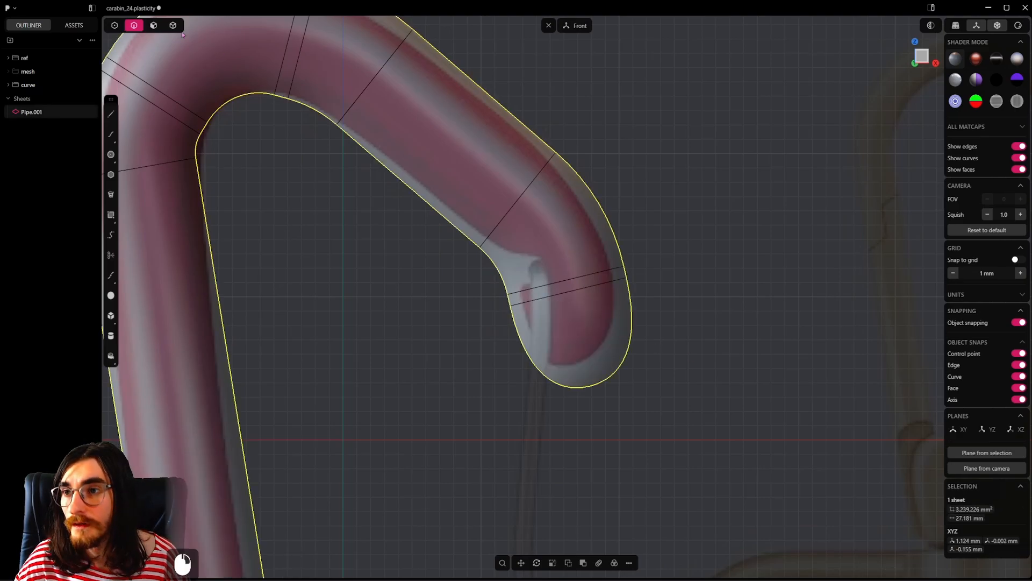
Step: Raise the degree of the rounded cap face on the pipe's upper end to 4 × 4 and display its control points
double_click(586, 349)
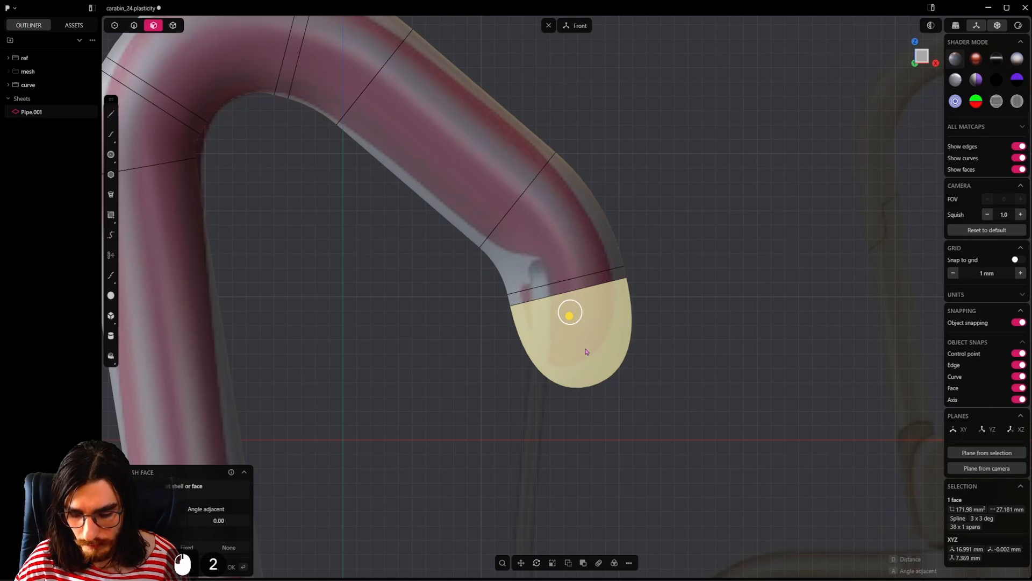
key(shift)
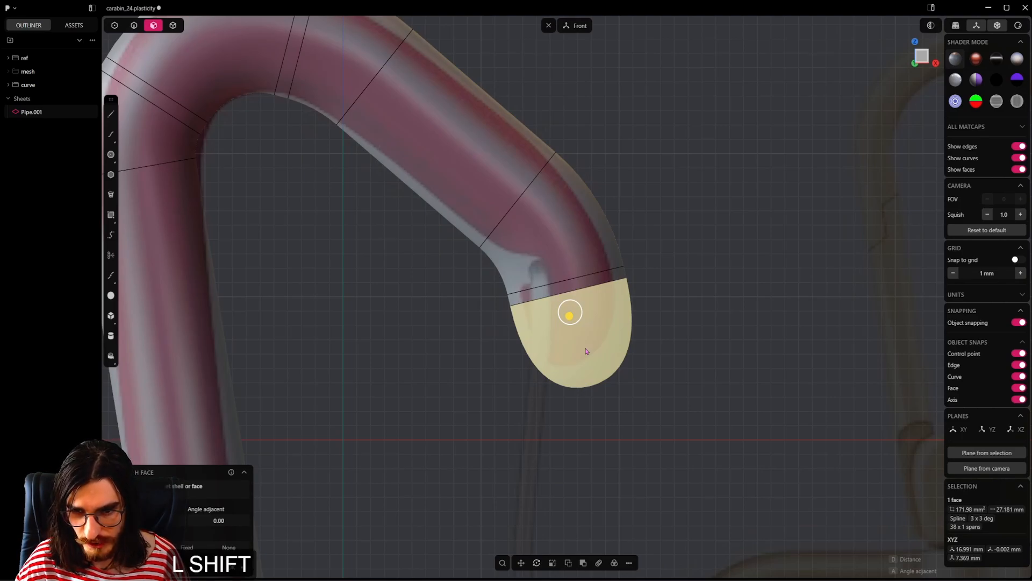
key(shift+s)
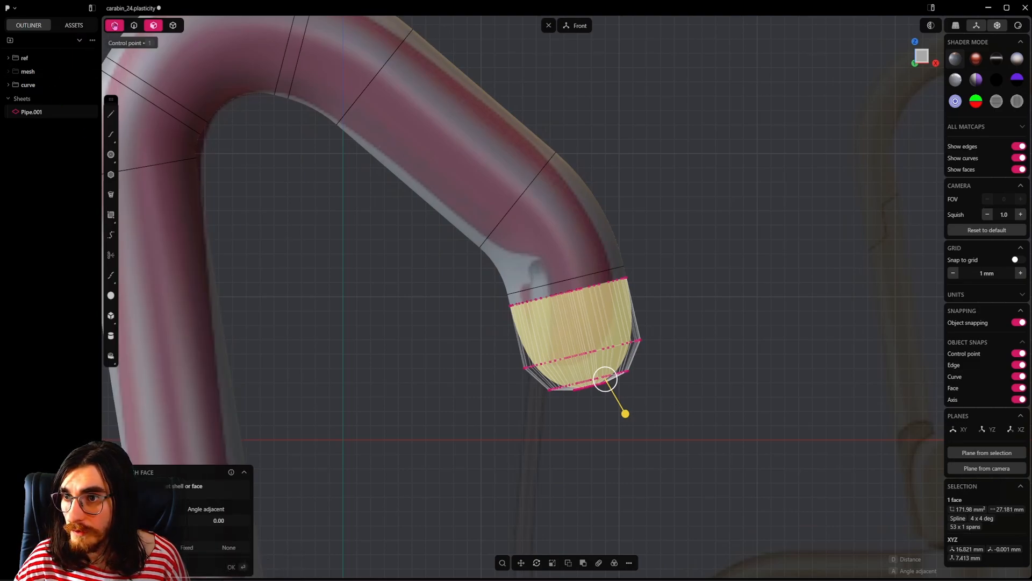
click(115, 25)
click(694, 425)
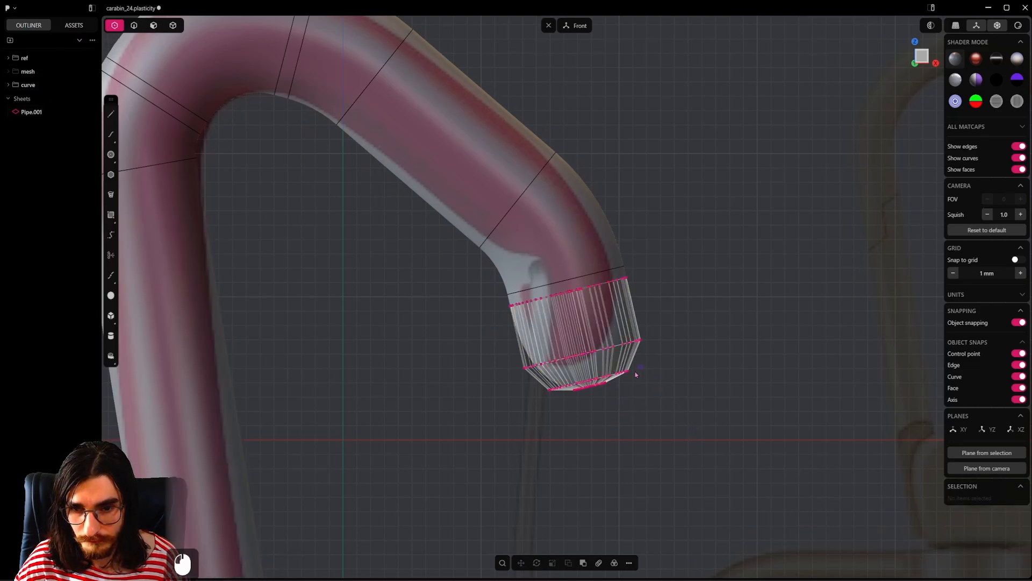
Step: Select the control points of the upper cap's outermost rings and rotate them until they lie roughly level in the front view
drag(587, 410, 587, 410)
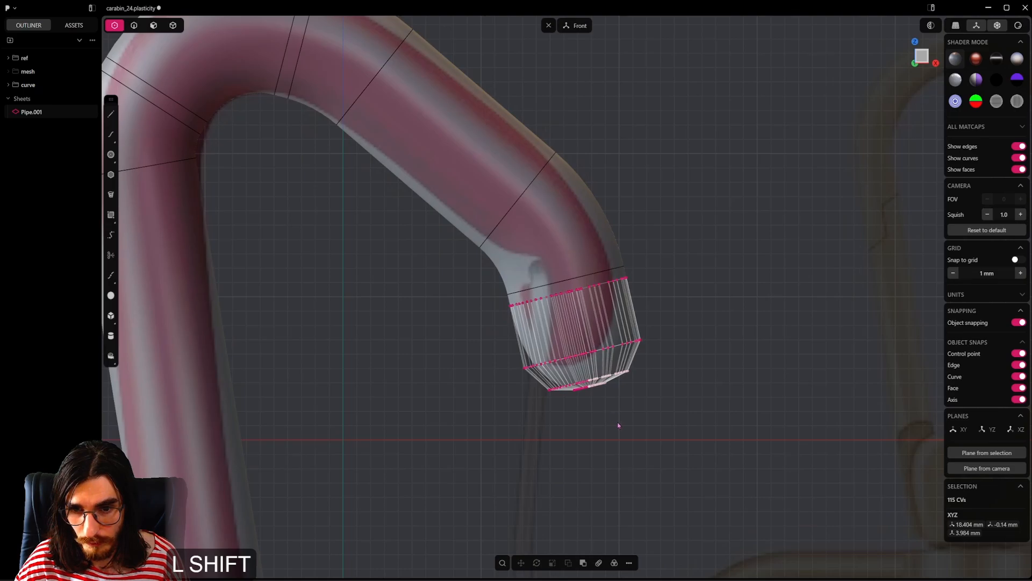
shift+drag(648, 370, 544, 423)
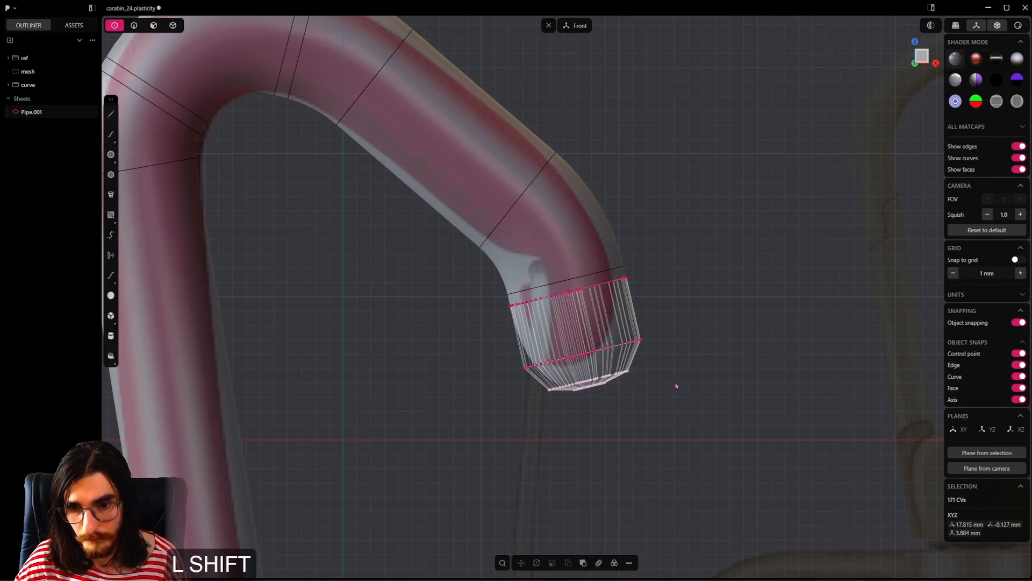
key(shift+r)
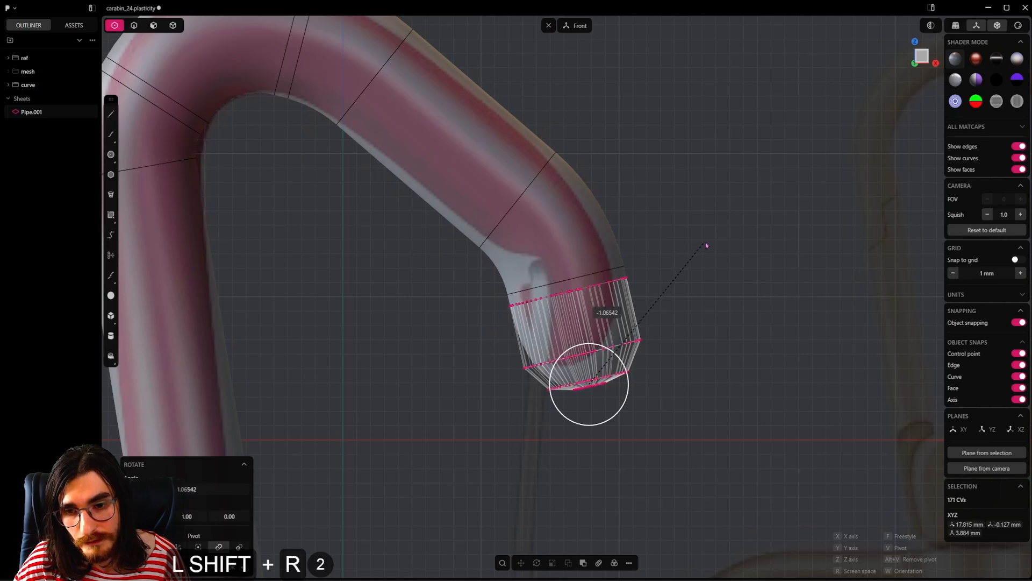
Step: Move the upper cap's outermost control points toward the hook's inner side and adjust their height so the tip follows the reference outline
key(shift+g)
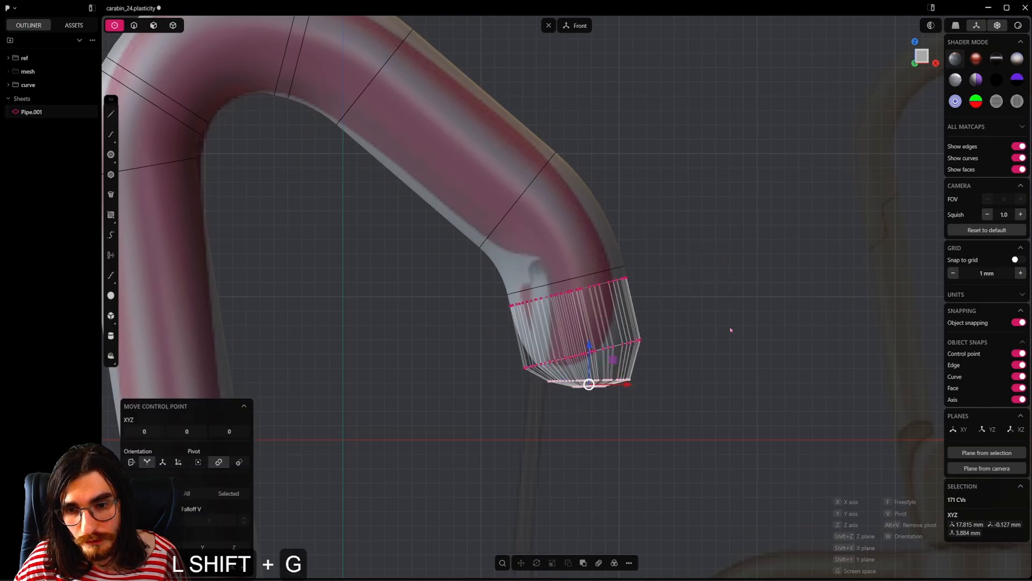
key(2)
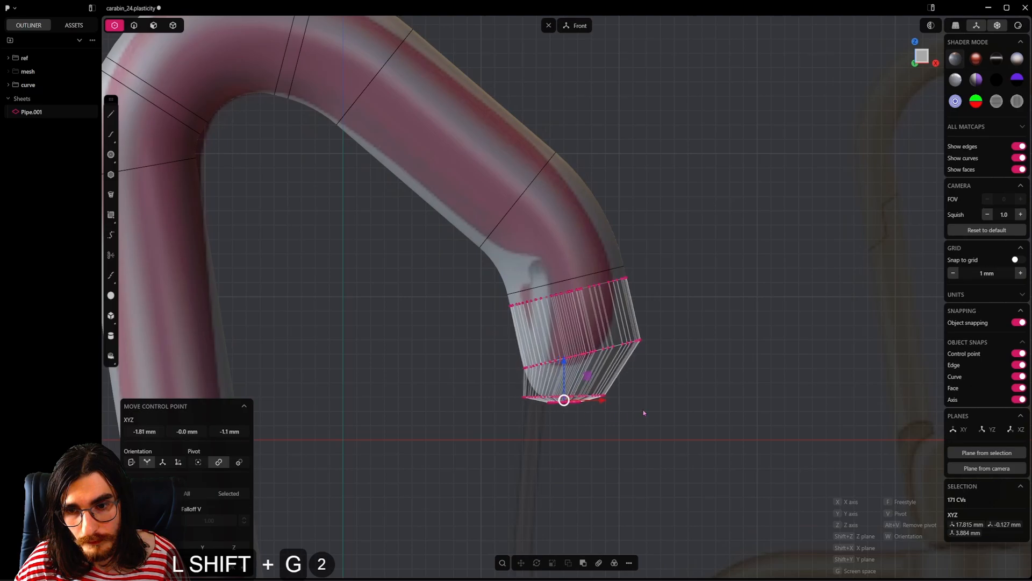
click(643, 352)
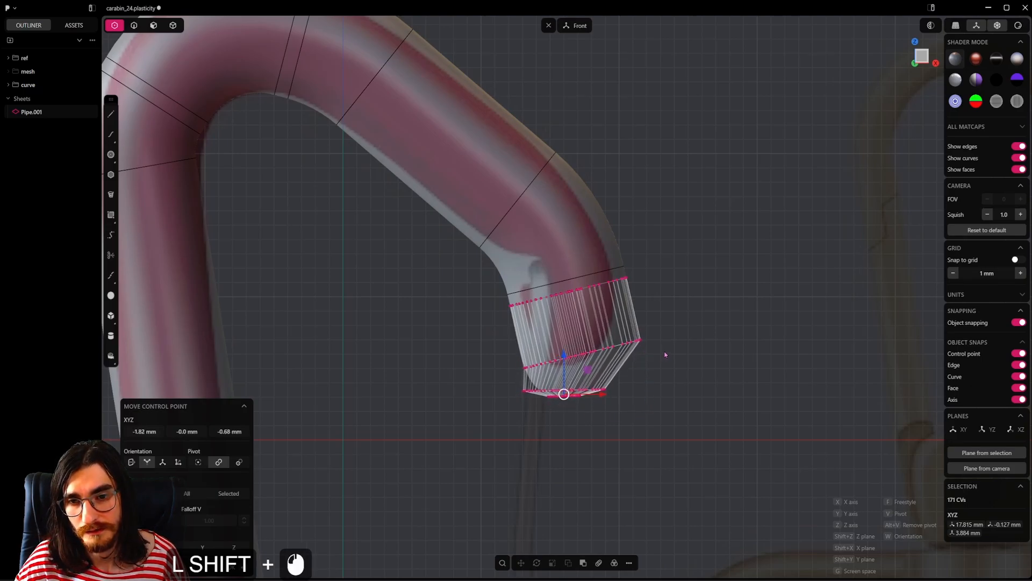
scroll(665, 354, up, 15)
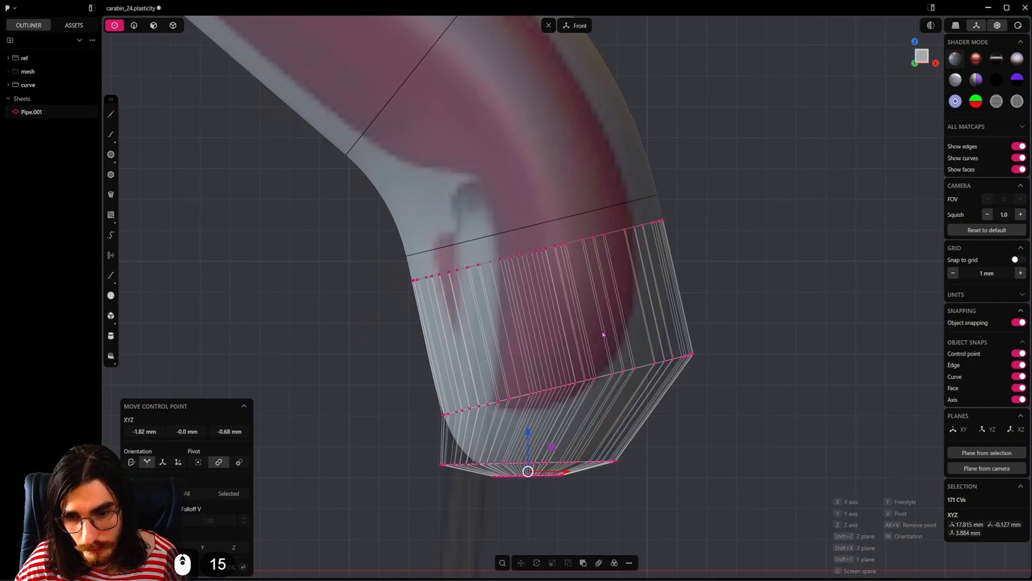
key(shift+g)
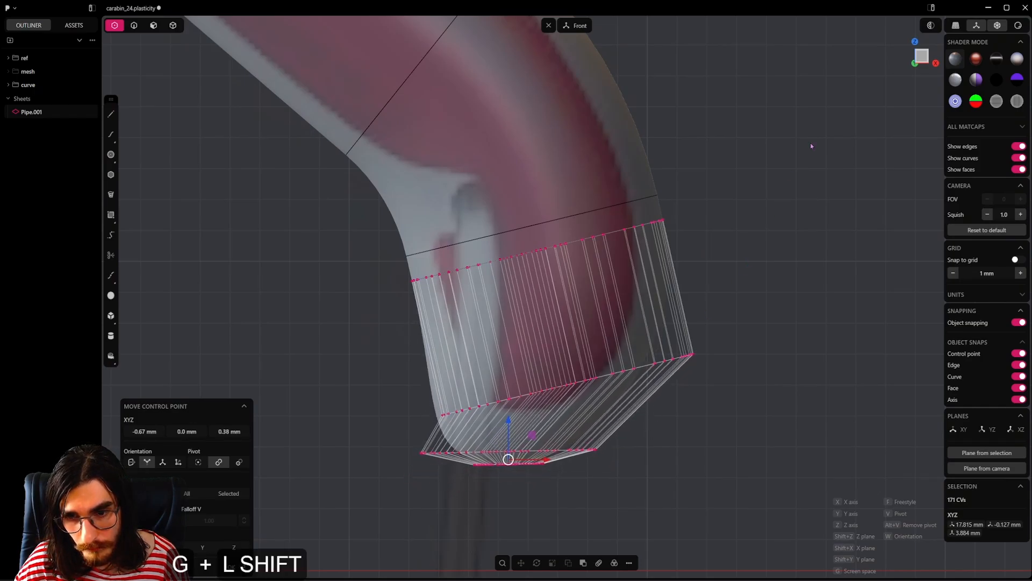
shift+click(677, 318)
drag(511, 430, 510, 416)
drag(549, 445, 518, 407)
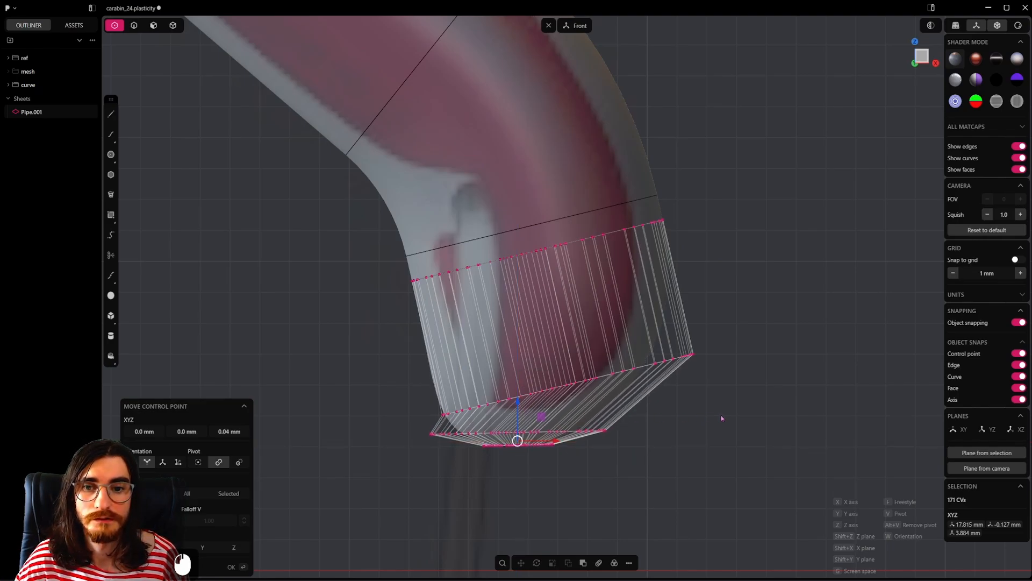
click(721, 417)
Step: Examine the reshaped upper tip and the open lower end of the pipe against the reference image
scroll(721, 416, down, 15)
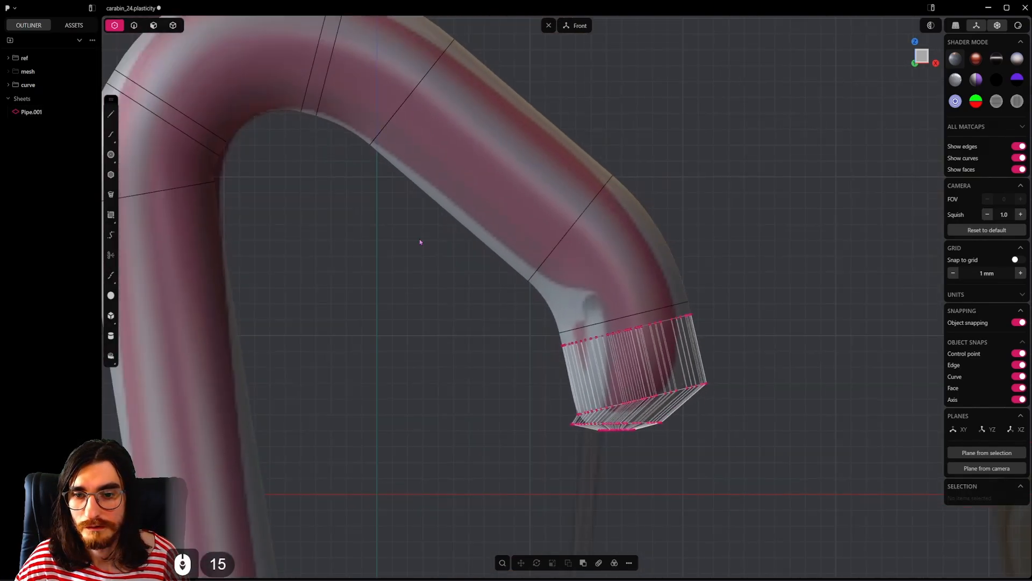
click(139, 31)
scroll(447, 341, down, 6)
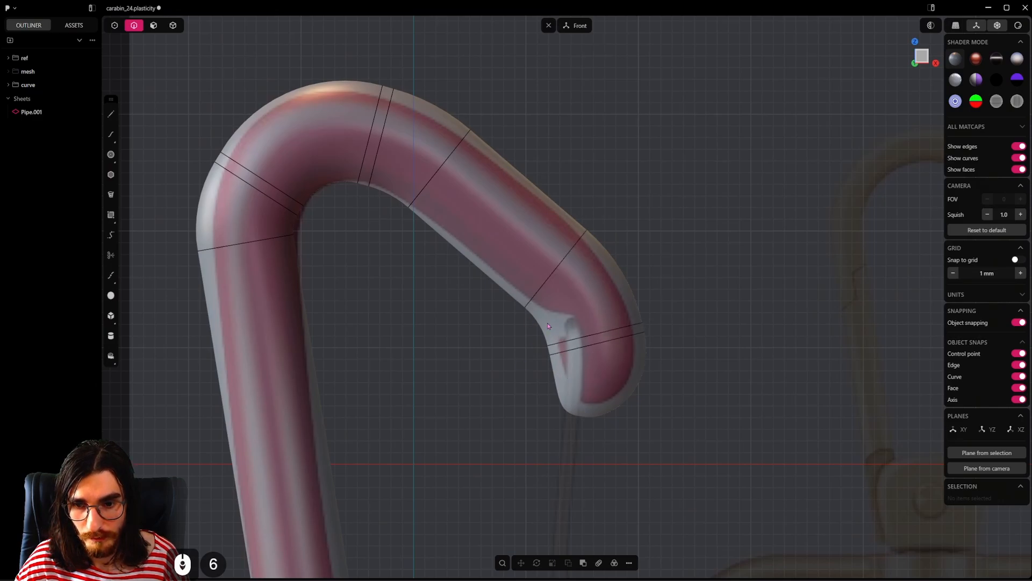
scroll(617, 410, down, 4)
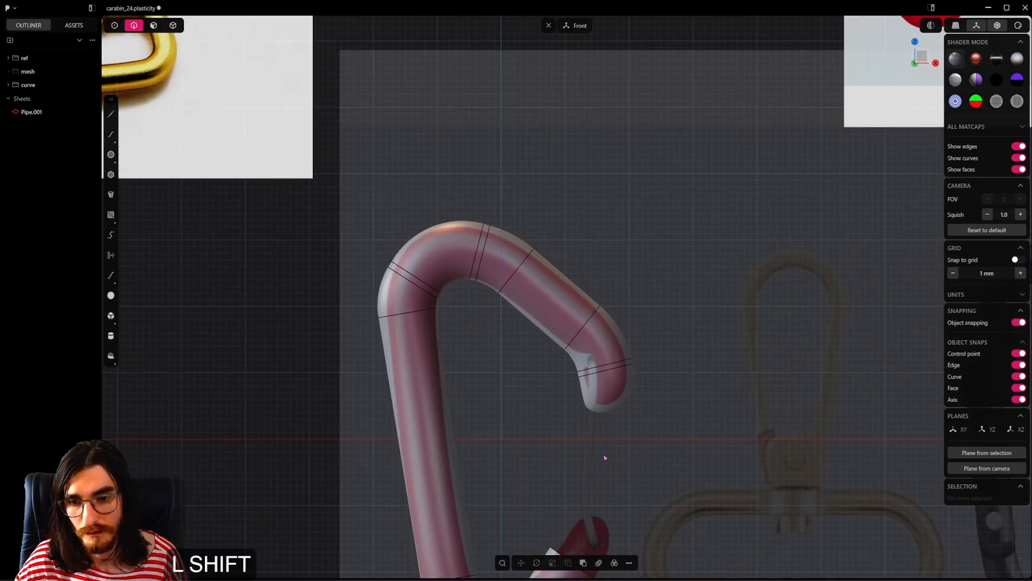
shift+middle_drag(603, 453, 591, 237)
scroll(579, 411, up, 9)
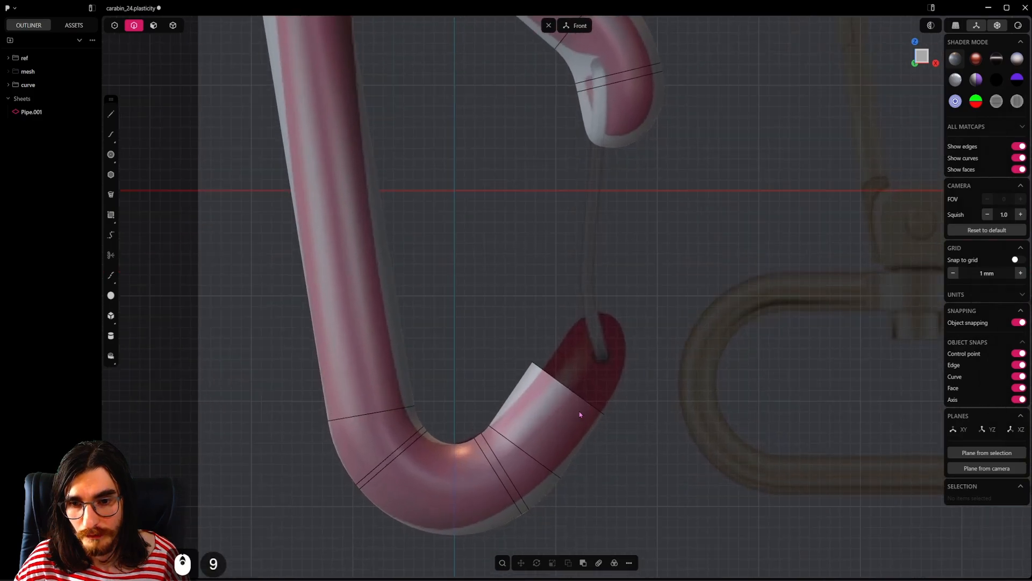
shift+middle_drag(604, 223, 586, 371)
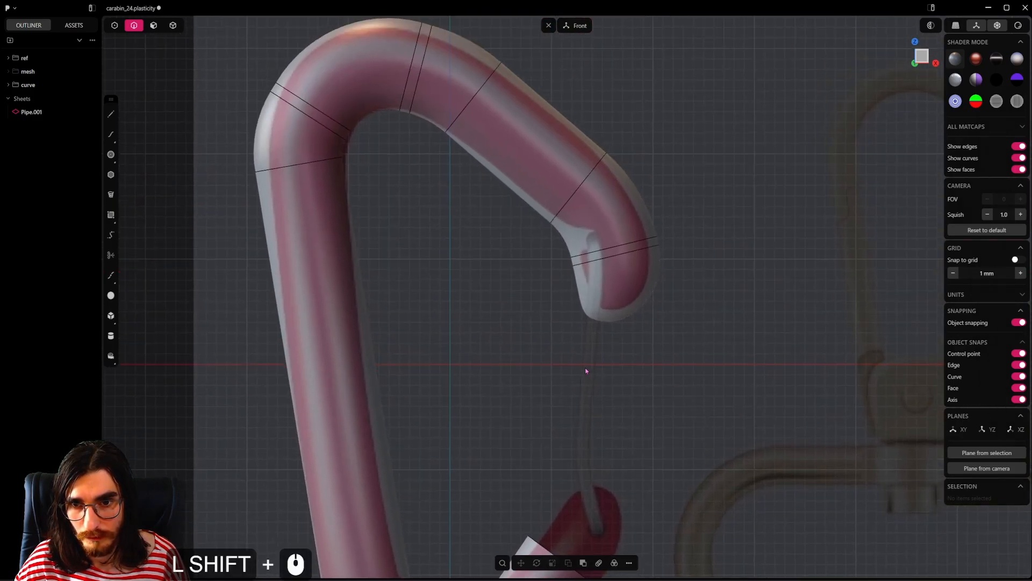
Step: Shift the inner-side control points of the upper cap's lower ring slightly outward along X to soften the tip's inner corner
click(153, 25)
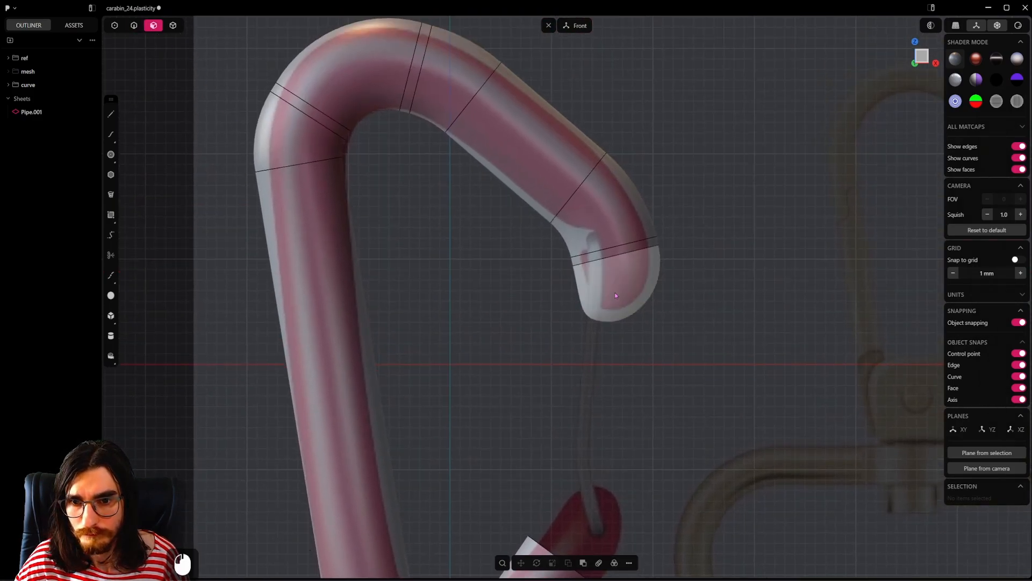
click(615, 292)
scroll(615, 292, up, 13)
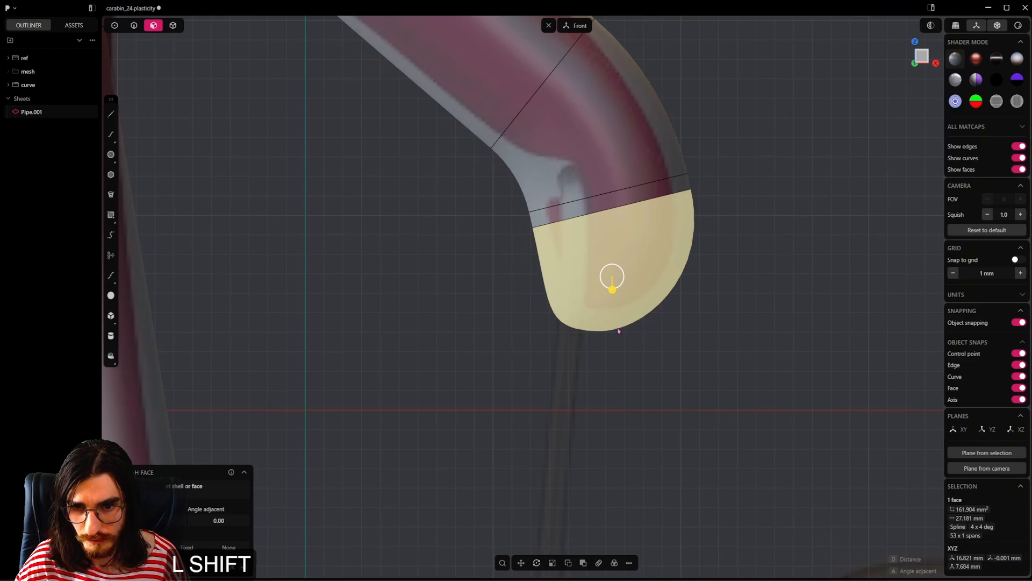
key(1)
middle_drag(618, 330, 591, 336)
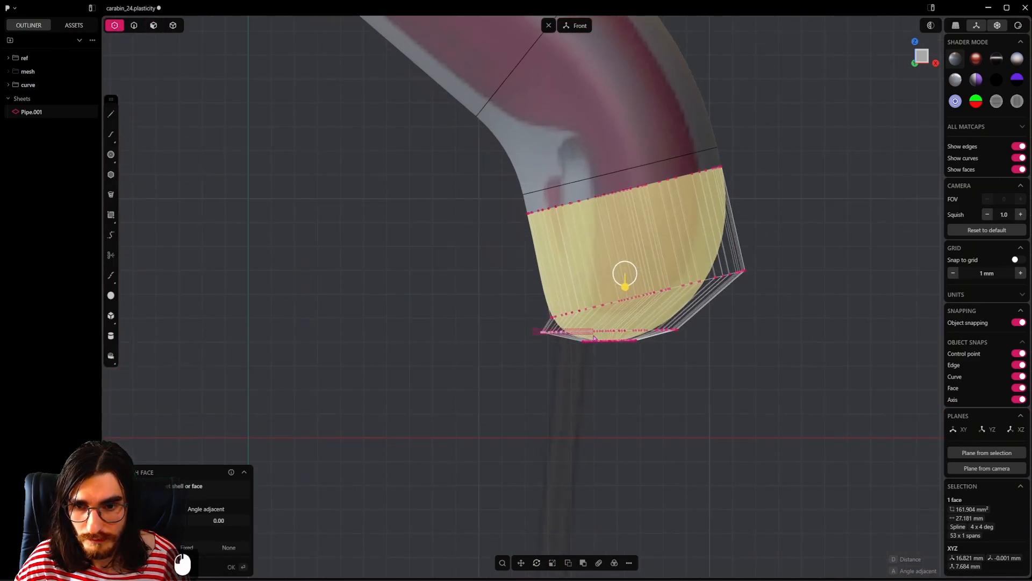
mouse_move(609, 339)
mouse_down()
mouse_move(661, 338)
mouse_move(611, 337)
mouse_up()
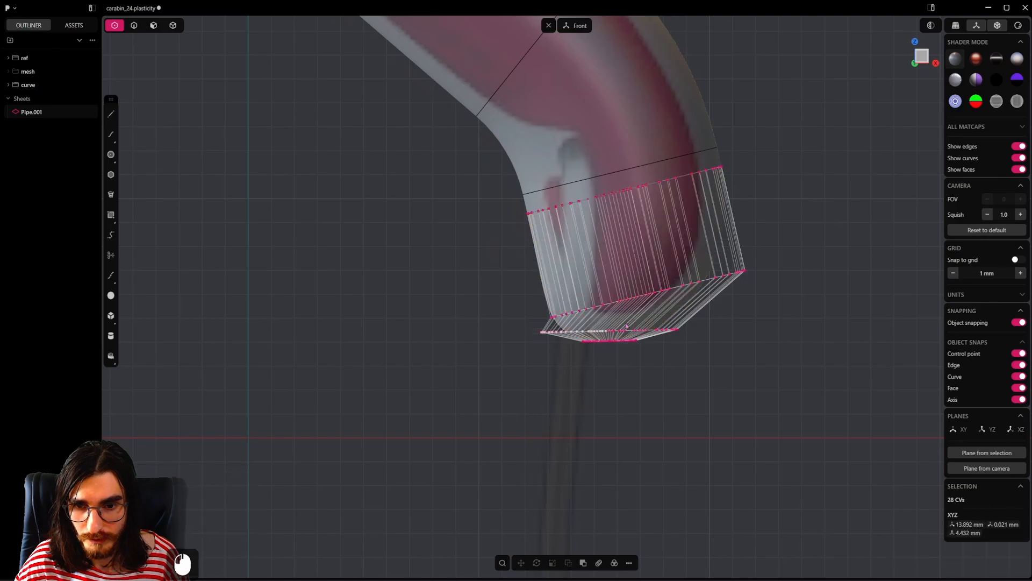
scroll(626, 324, up, 5)
key(g)
key(x)
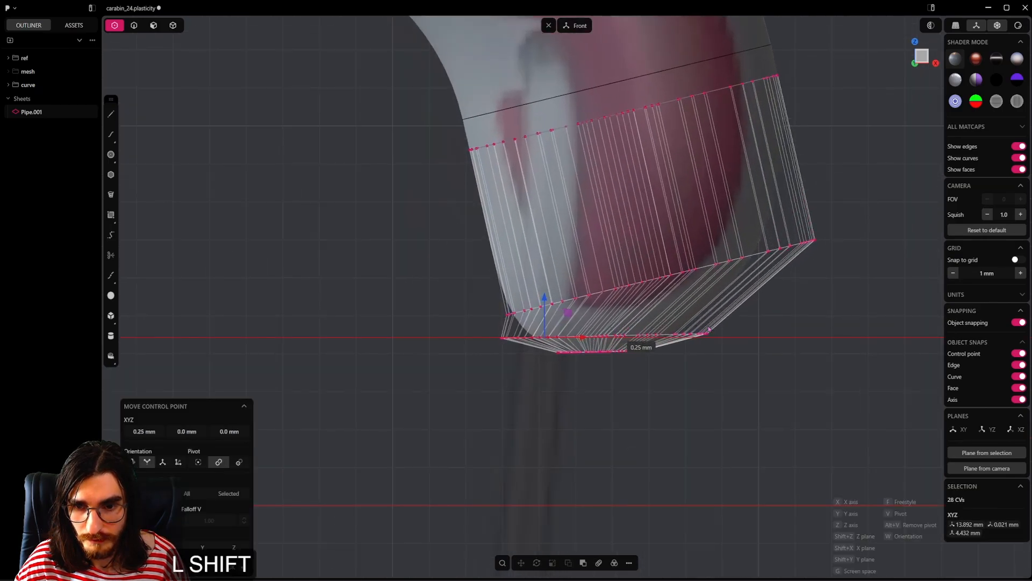
shift+click(766, 325)
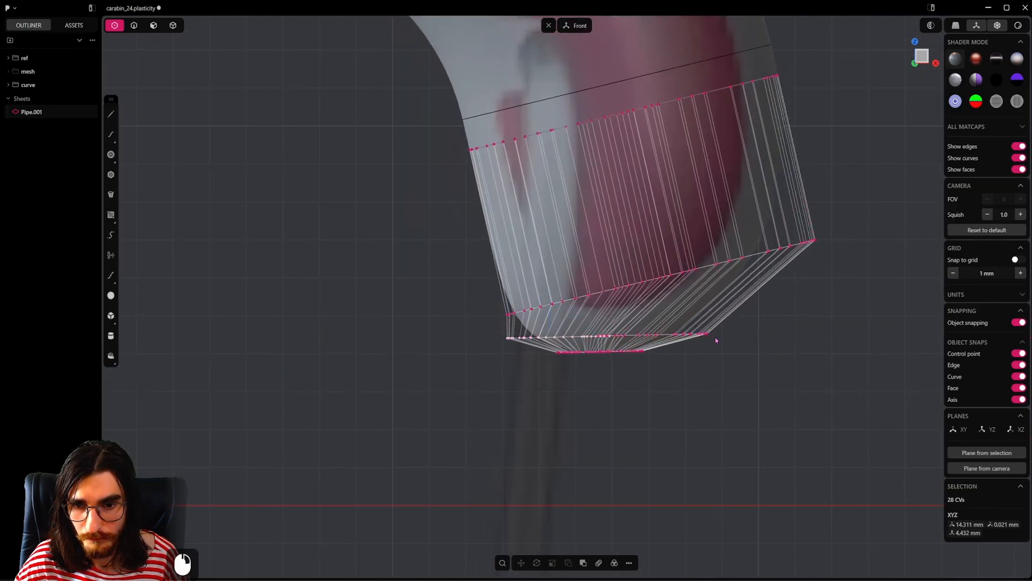
Step: Close the pipe's open lower end with a Patch Hole using G1 continuity on its boundary edge
click(134, 26)
scroll(558, 412, down, 20)
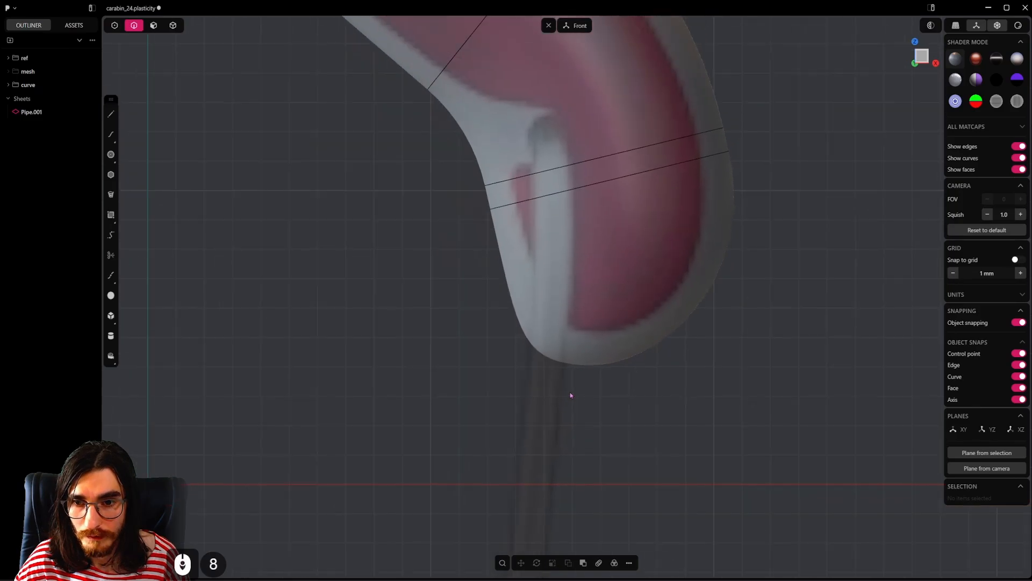
scroll(539, 274, down, 15)
shift+middle_drag(558, 372, 599, 235)
shift+middle_drag(597, 134, 621, 295)
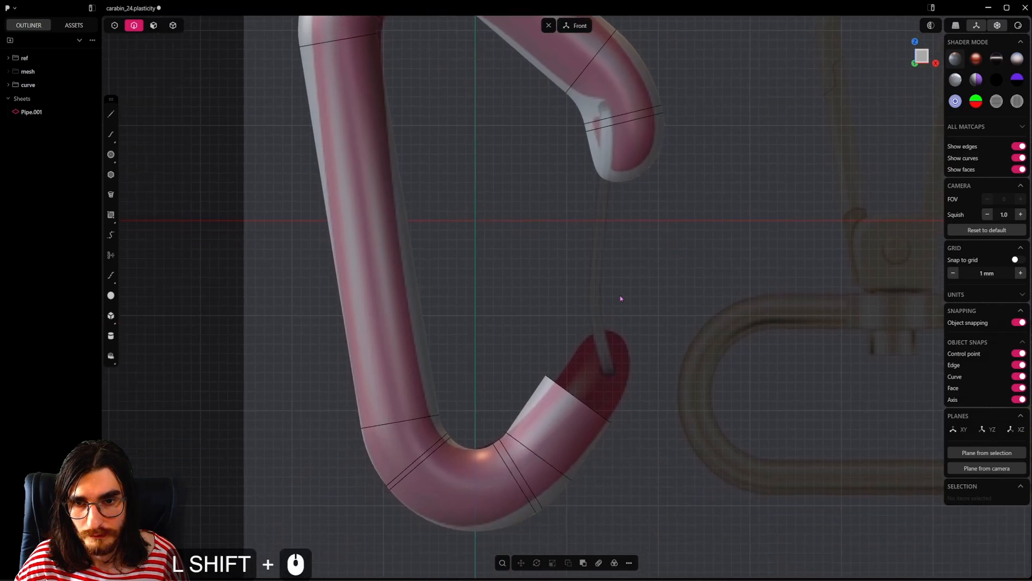
scroll(582, 423, up, 5)
alt+click(582, 422)
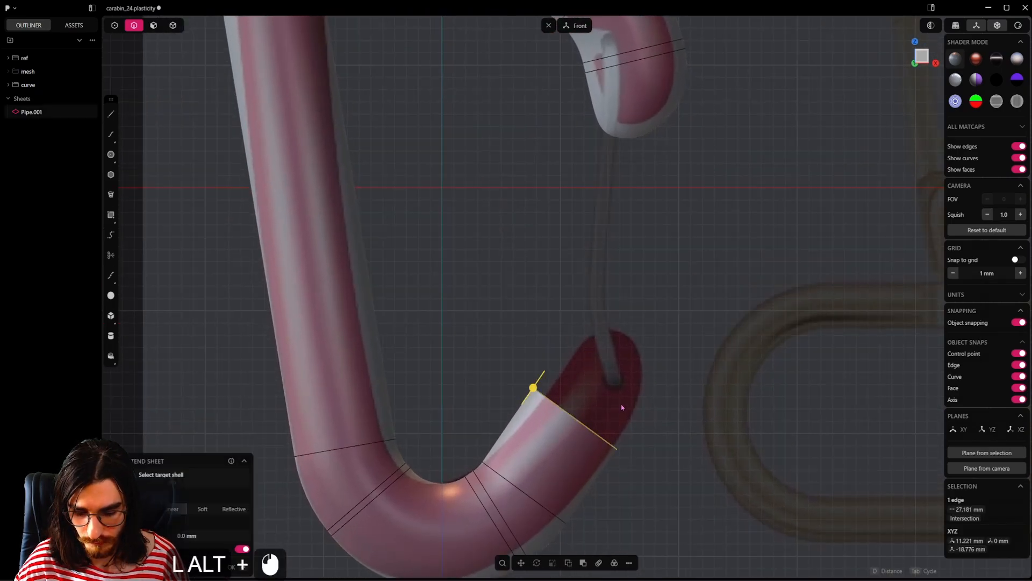
key(shift+j)
key(Tab)
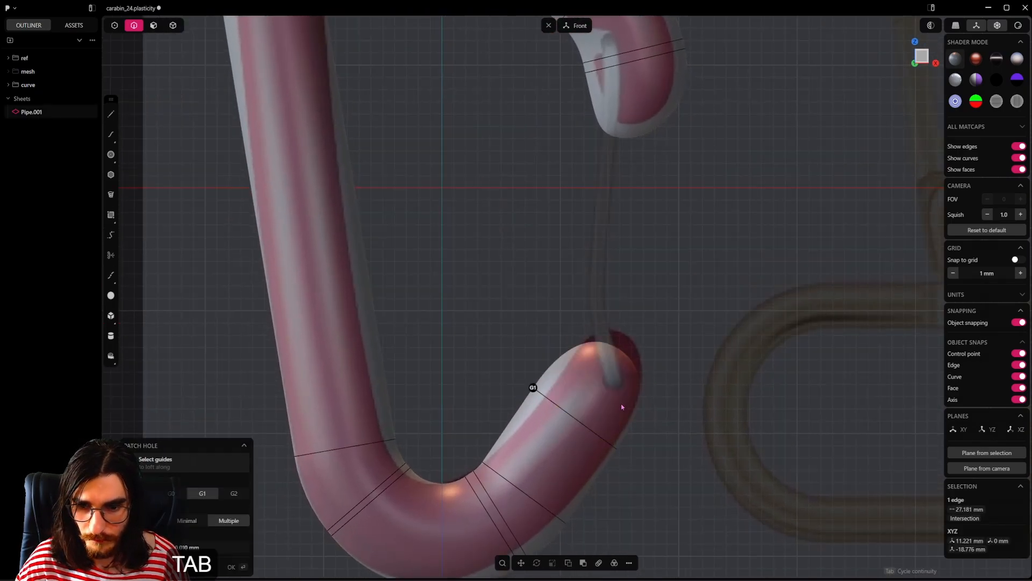
scroll(639, 367, up, 2)
click(459, 245)
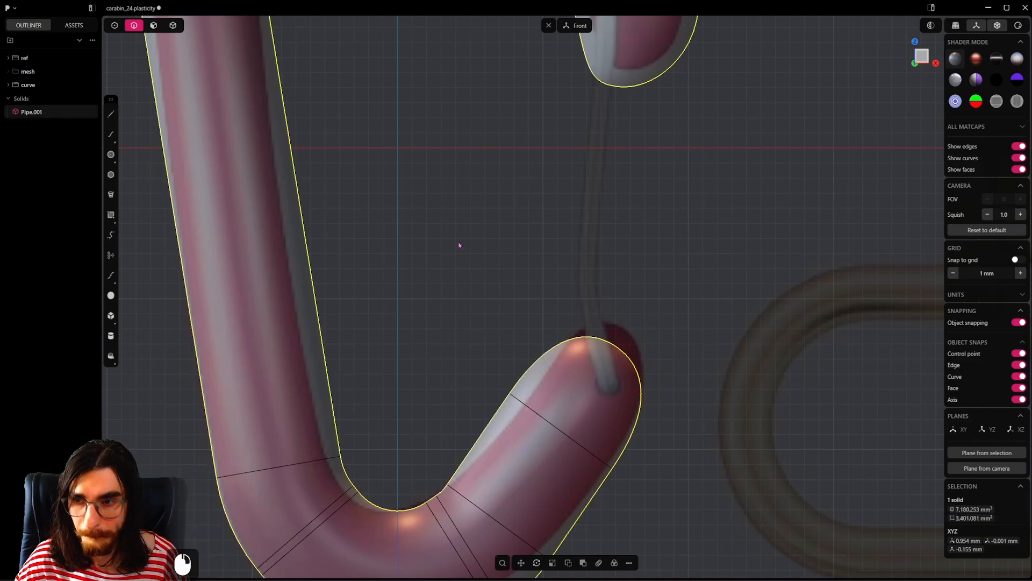
Step: Raise the lower cap face's degree to 4 × 4 and switch to editing its control points
click(153, 27)
click(595, 377)
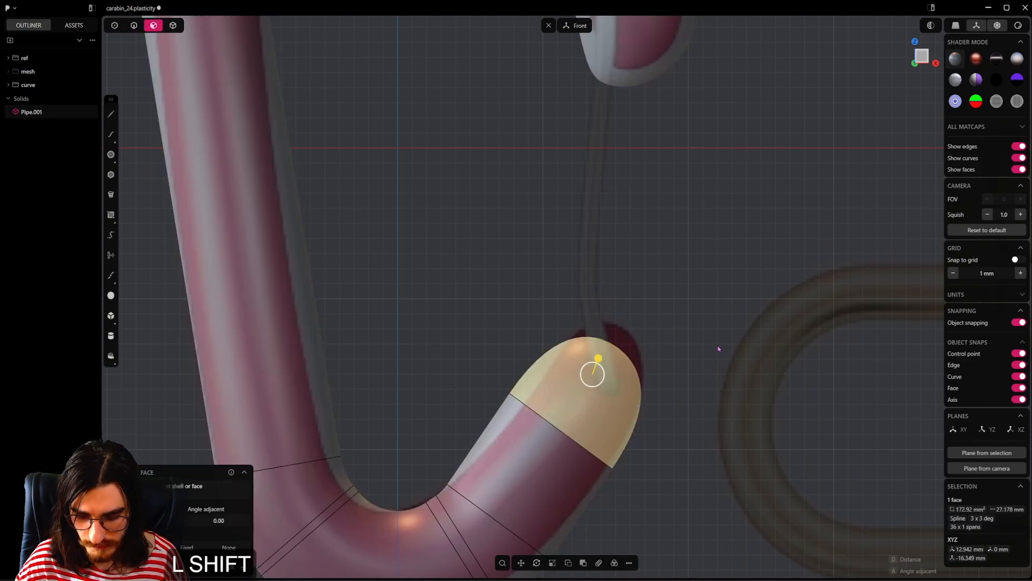
key(shift+s)
scroll(656, 319, up, 5)
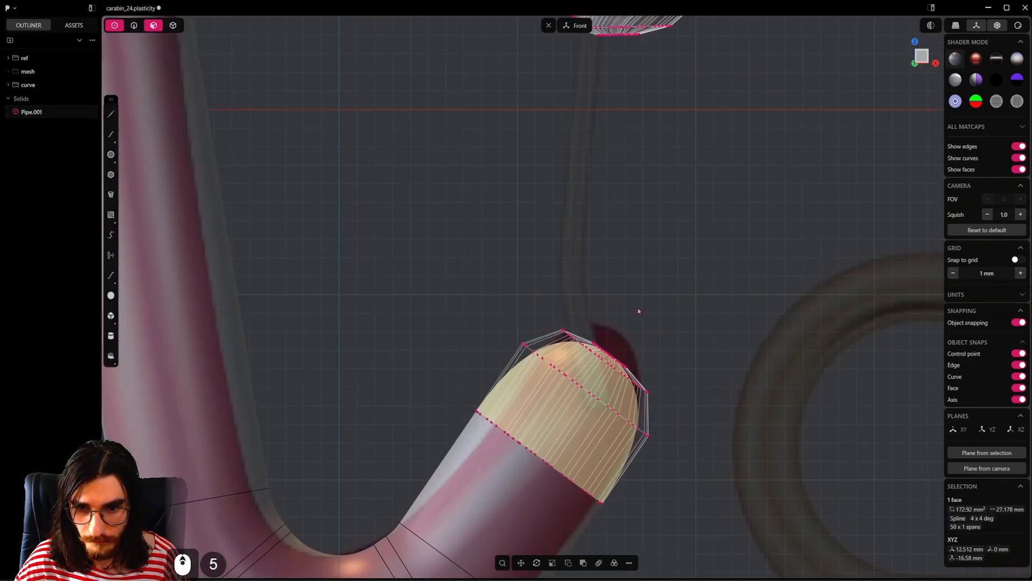
click(114, 26)
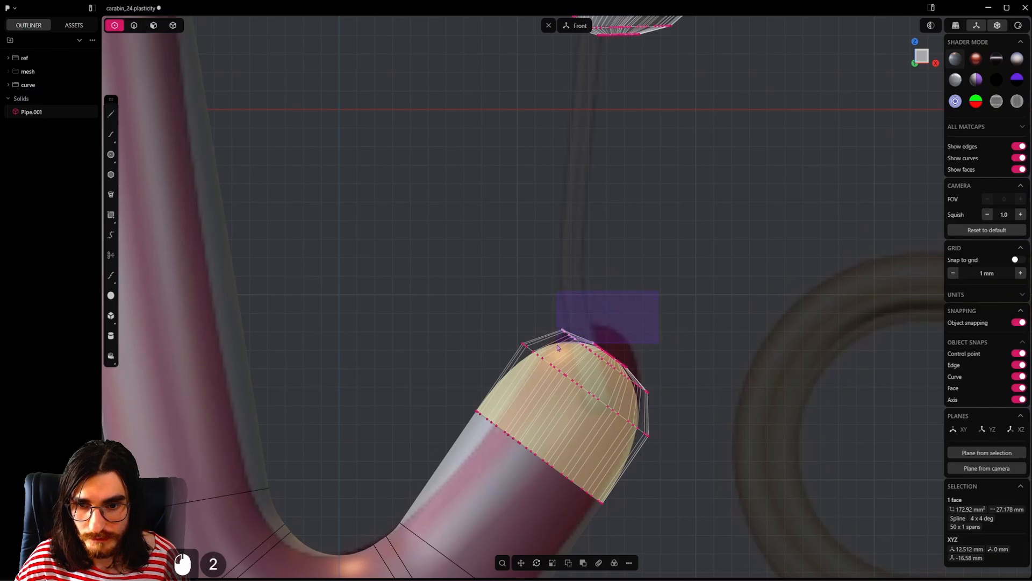
Step: Rotate the lower cap's tip control points slightly and move them about -0.18 mm in X and 1.35 mm in Z
drag(559, 352, 641, 280)
drag(562, 345, 557, 352)
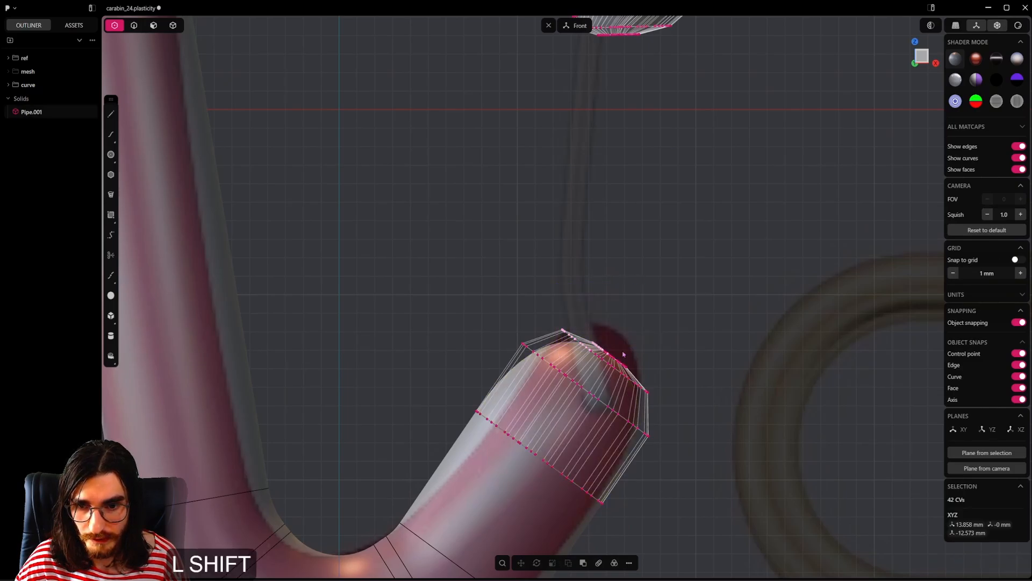
shift+drag(670, 338, 613, 398)
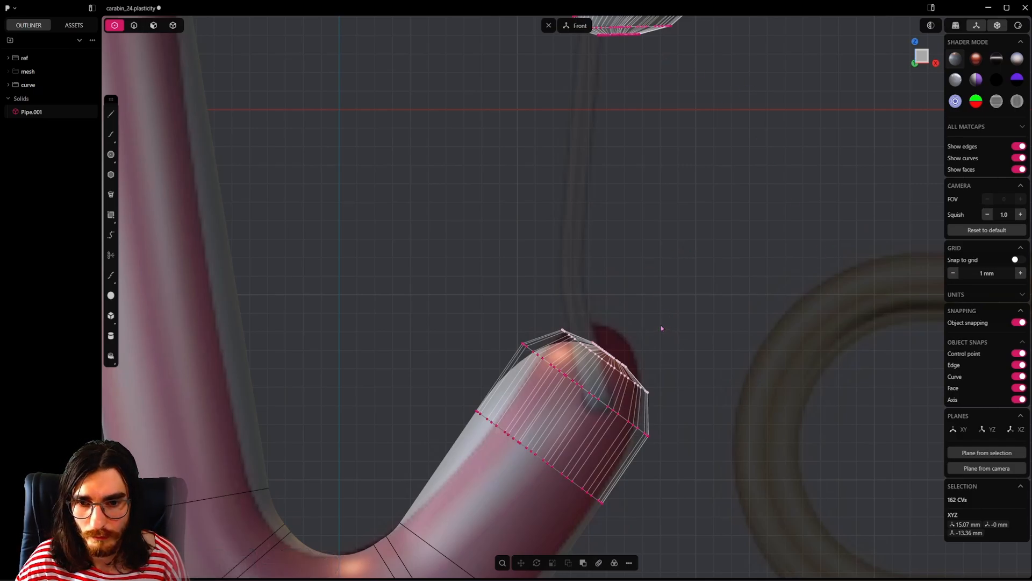
middle_drag(647, 357, 703, 350)
key(r)
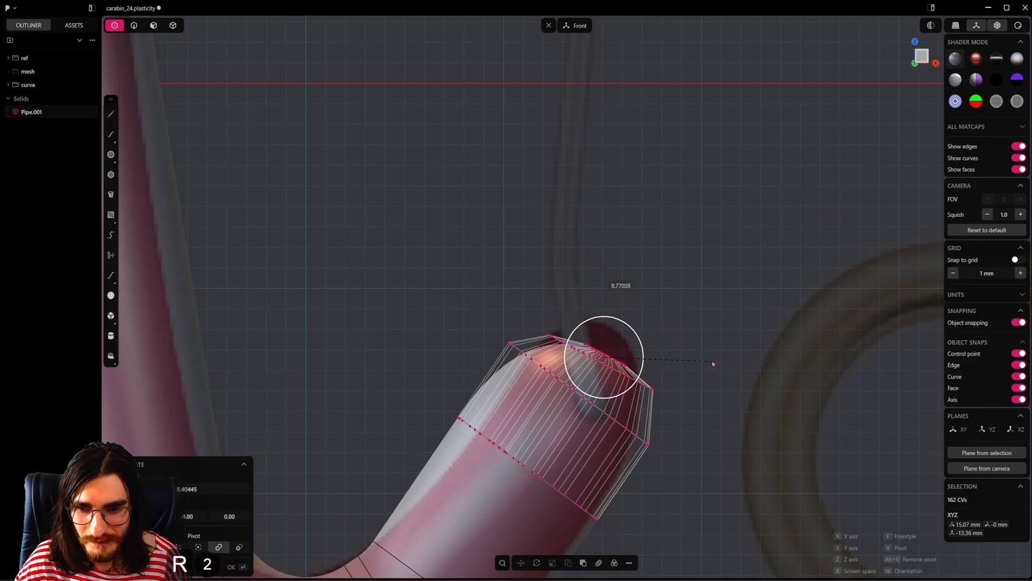
key(g)
key(g)
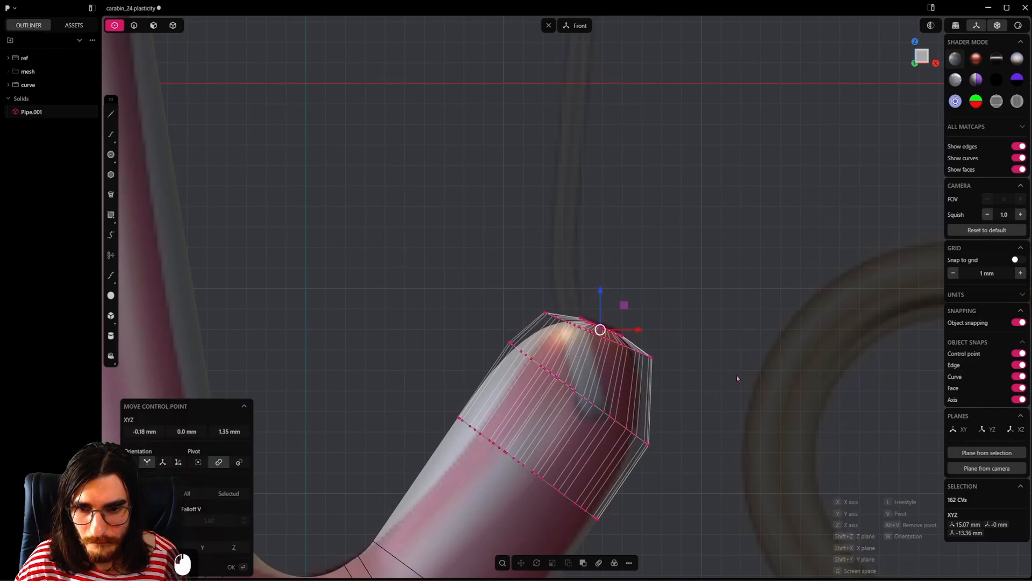
click(738, 379)
Step: Scale the lower cap's tip control points down slightly and shift them about 0.15 mm in X and 0.04 mm in Z
key(s)
key(s)
click(714, 369)
key(g)
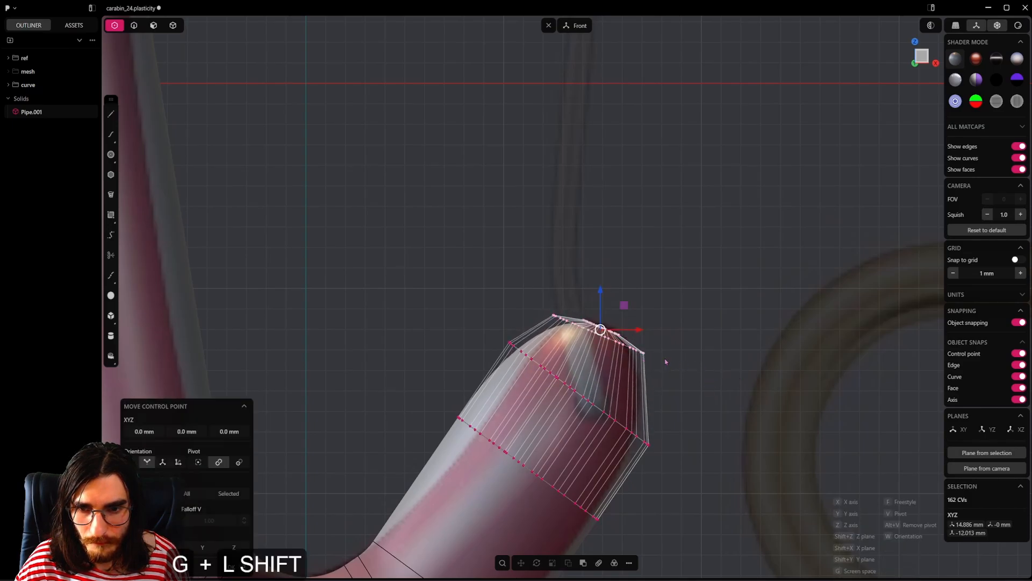
key(g)
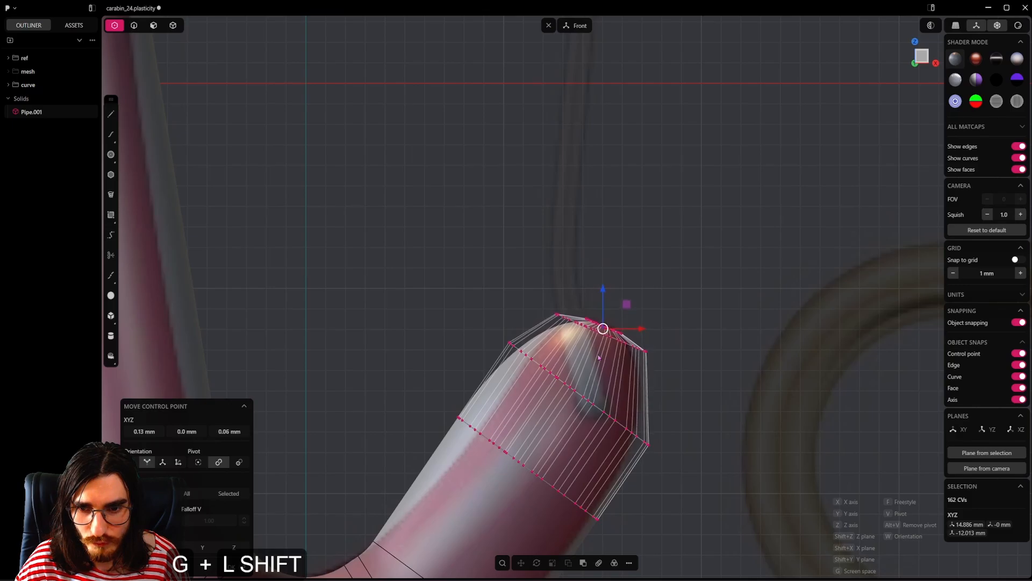
shift+click(699, 346)
click(699, 346)
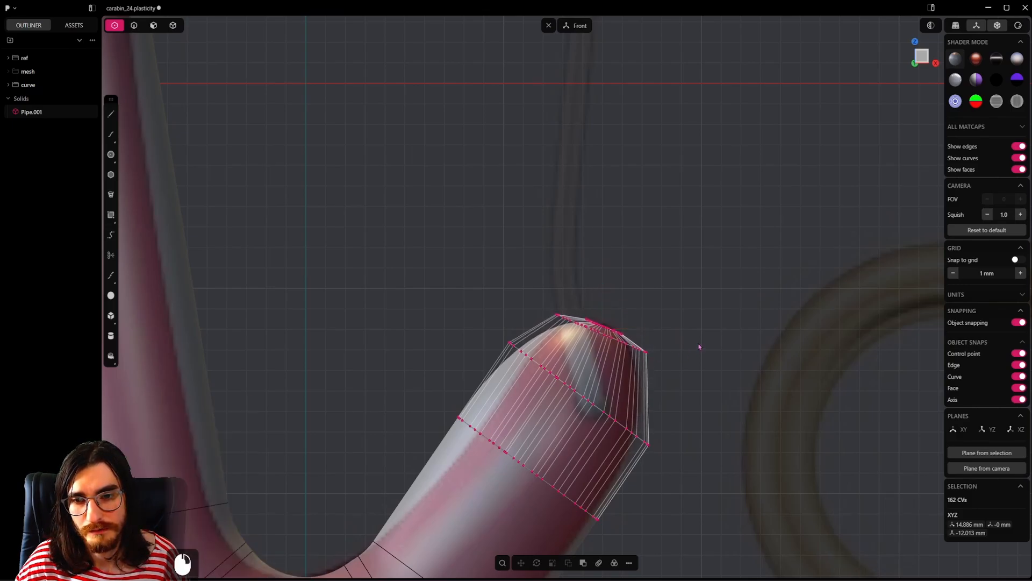
click(700, 346)
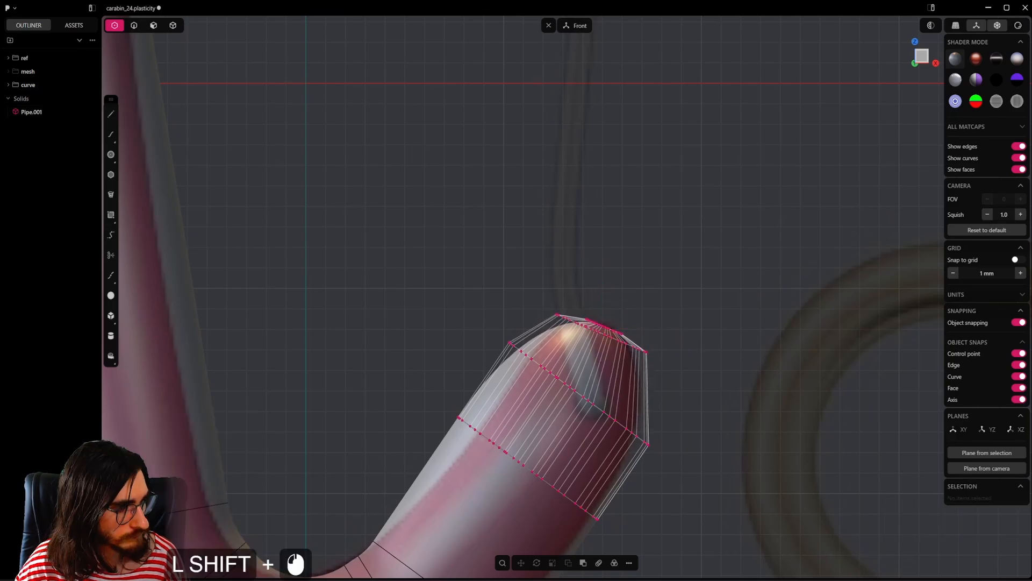
Step: Reselect the lower cap's tip control points, scale them by about 0.97 and rotate them slightly flatter
shift+drag(775, 249, 525, 346)
shift+click(698, 313)
key(s)
key(s)
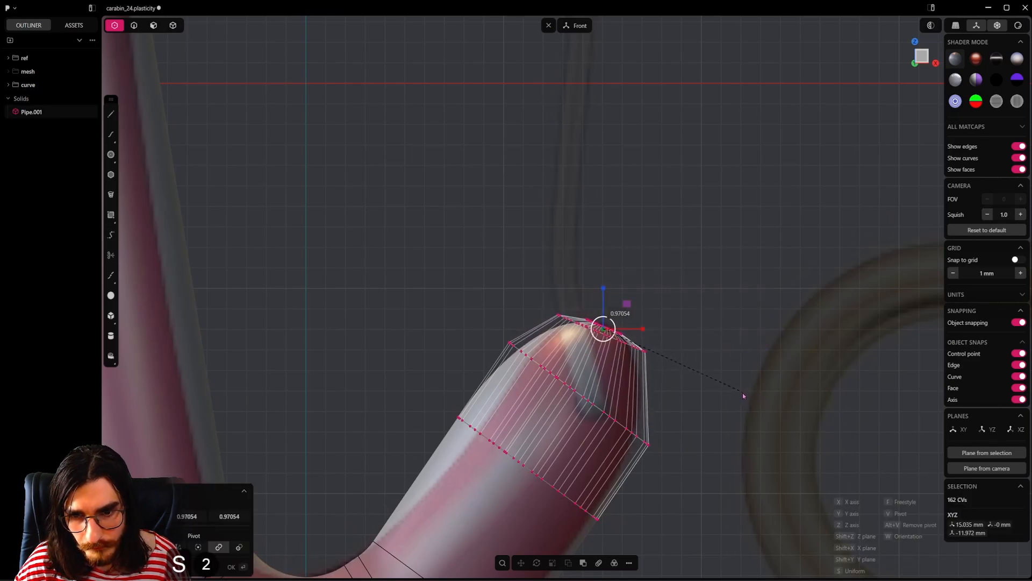
click(743, 394)
key(r)
key(r)
click(718, 376)
Step: Move the tip control points about -0.43 mm in X and 0.24 mm in Z overall, enlarging them by about 1.05
key(shift+g)
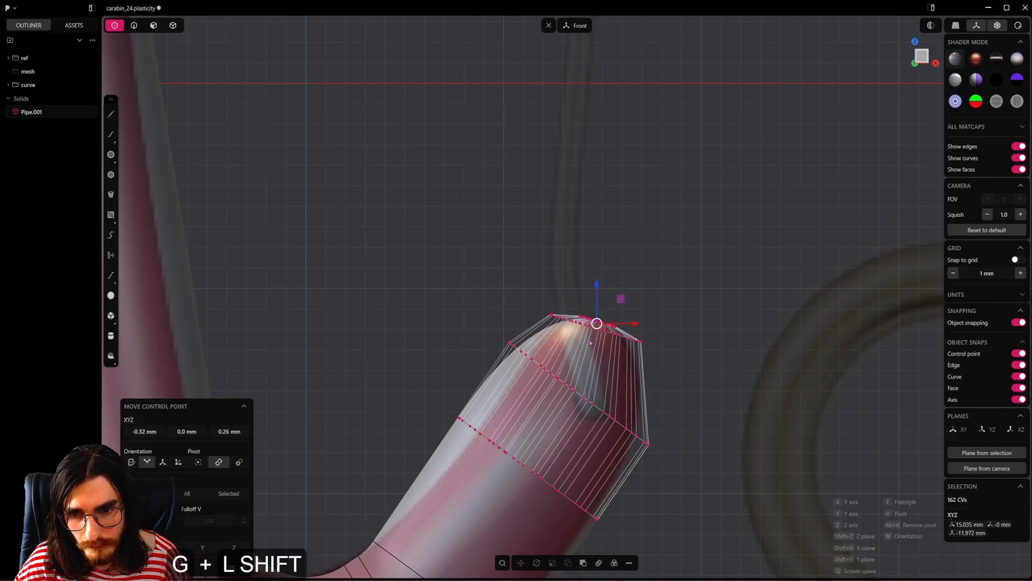
shift+click(545, 333)
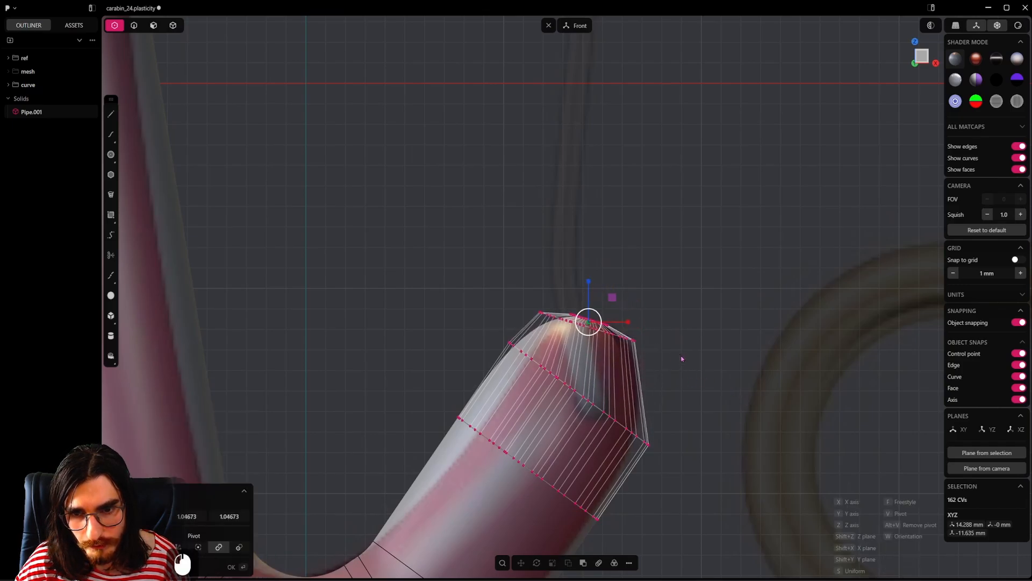
key(shift+g)
shift+click(736, 377)
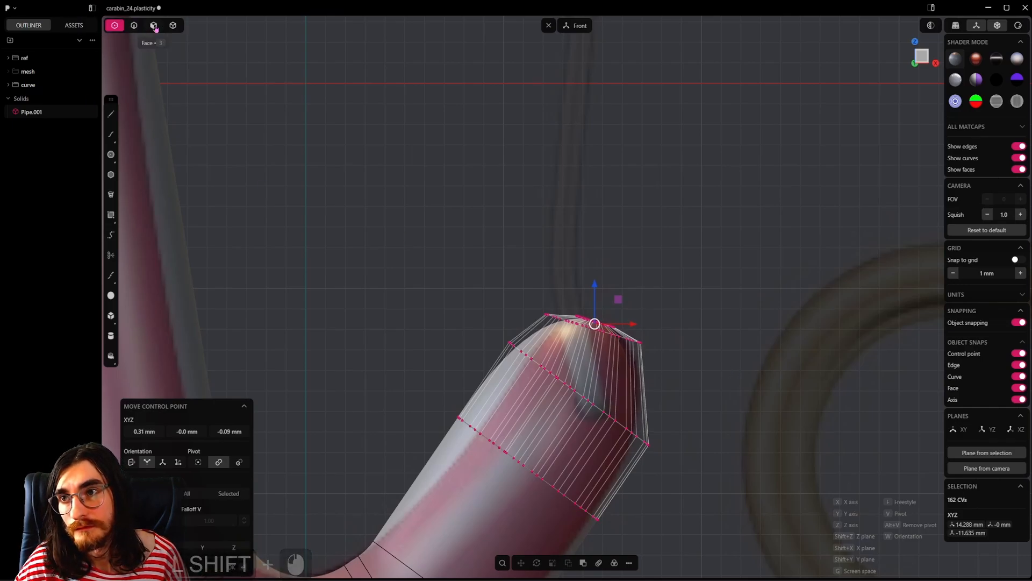
Step: Check the lower tip against the reference image without the control points displayed, and return to control-point editing
click(134, 25)
scroll(435, 196, down, 17)
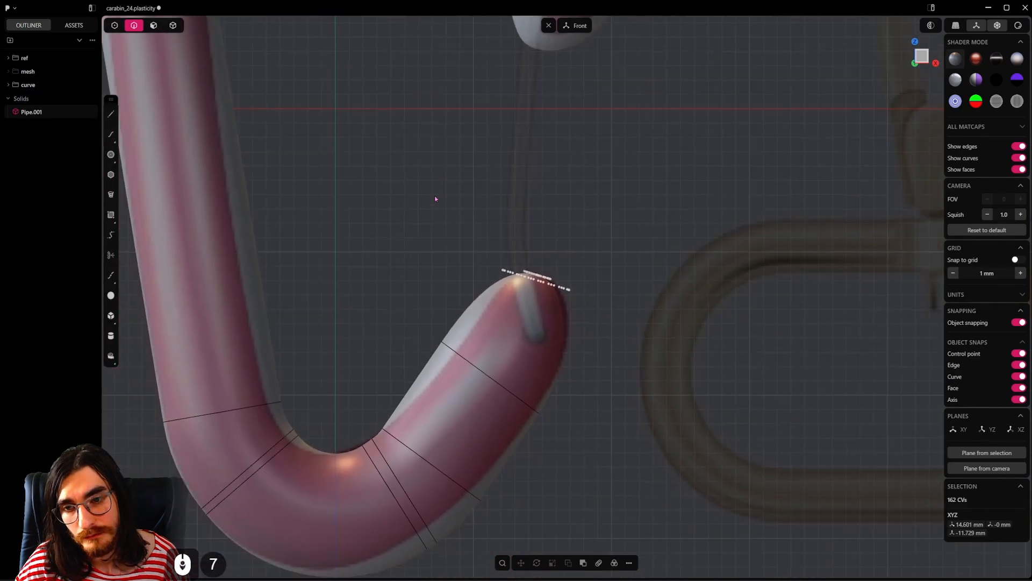
shift+middle_drag(444, 202, 483, 317)
scroll(482, 317, up, 8)
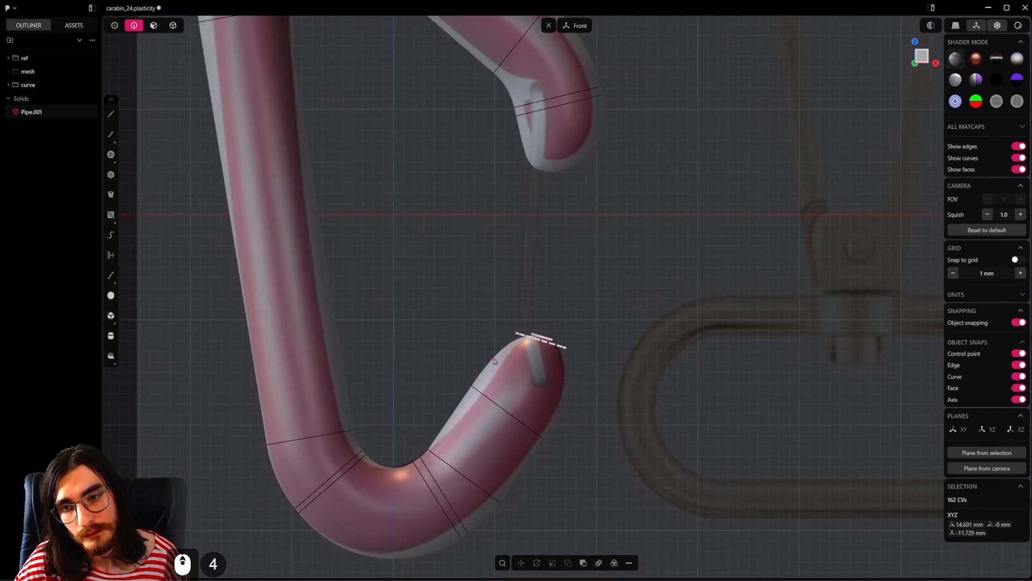
click(115, 25)
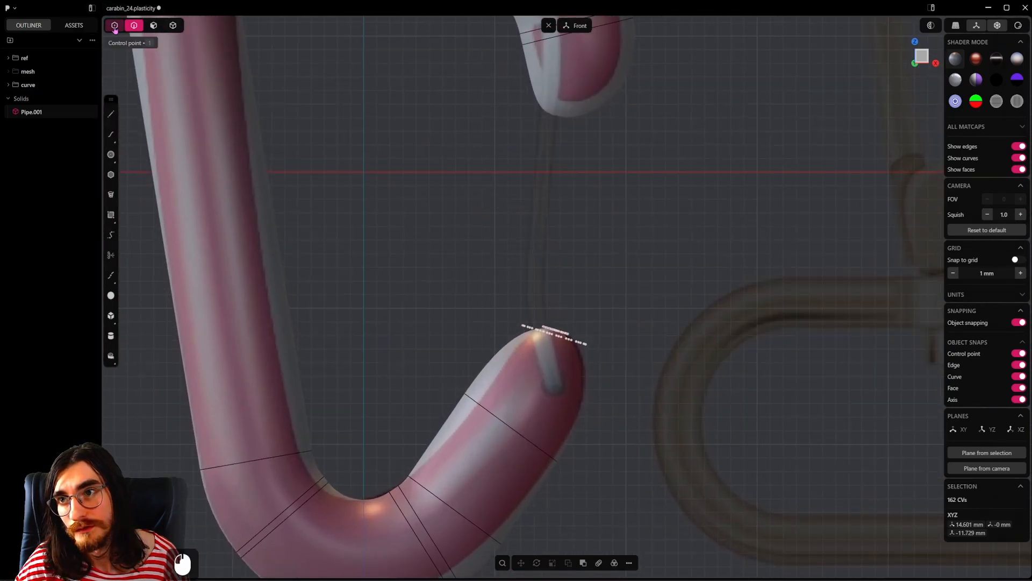
click(442, 253)
scroll(500, 327, up, 7)
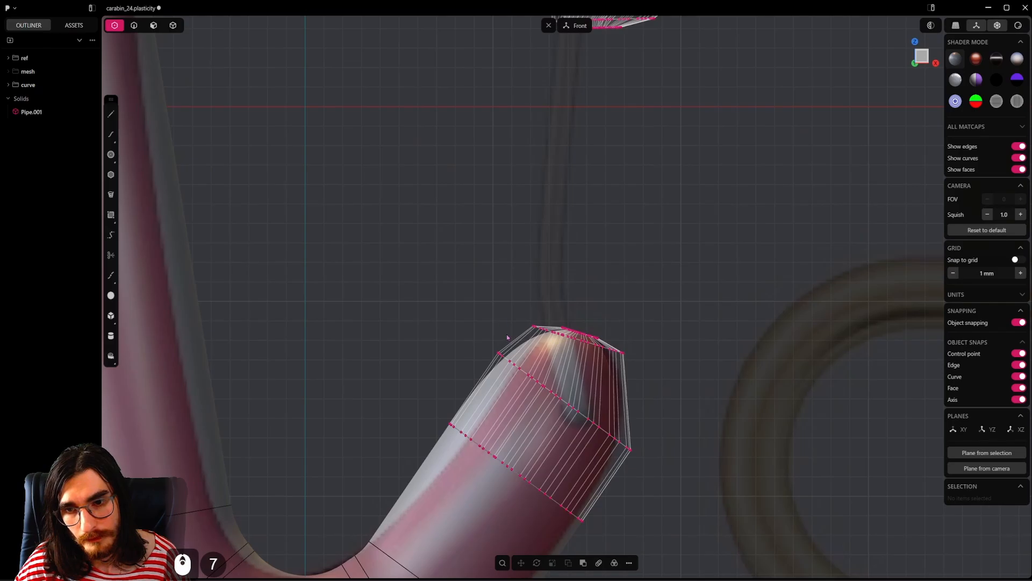
Step: Try moving the inner-side control points of the lower tip about 0.18 mm in X and -0.29 mm in Z, and undo it
drag(521, 317, 562, 344)
scroll(562, 344, up, 7)
key(g)
key(shift)
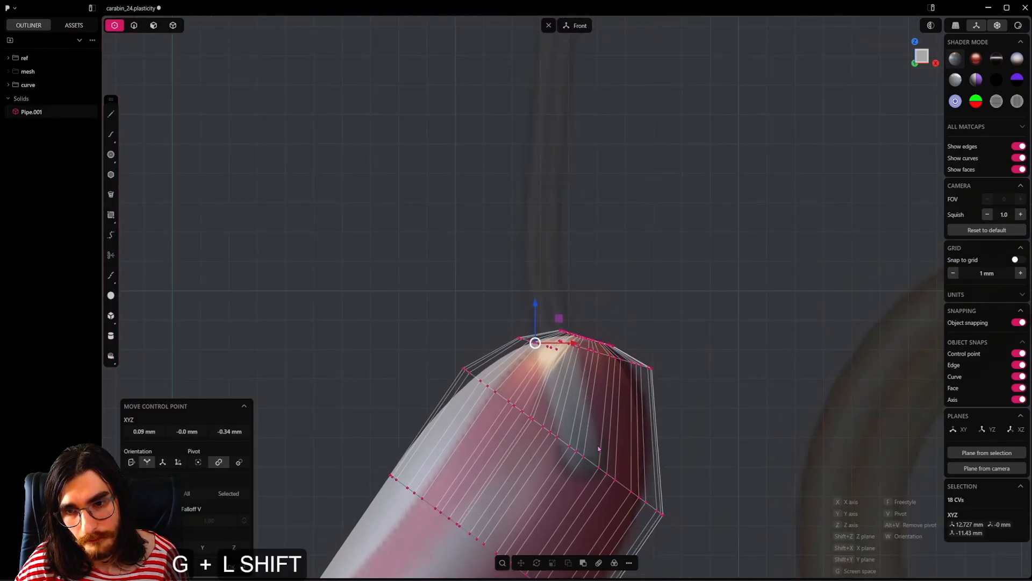
shift+click(621, 428)
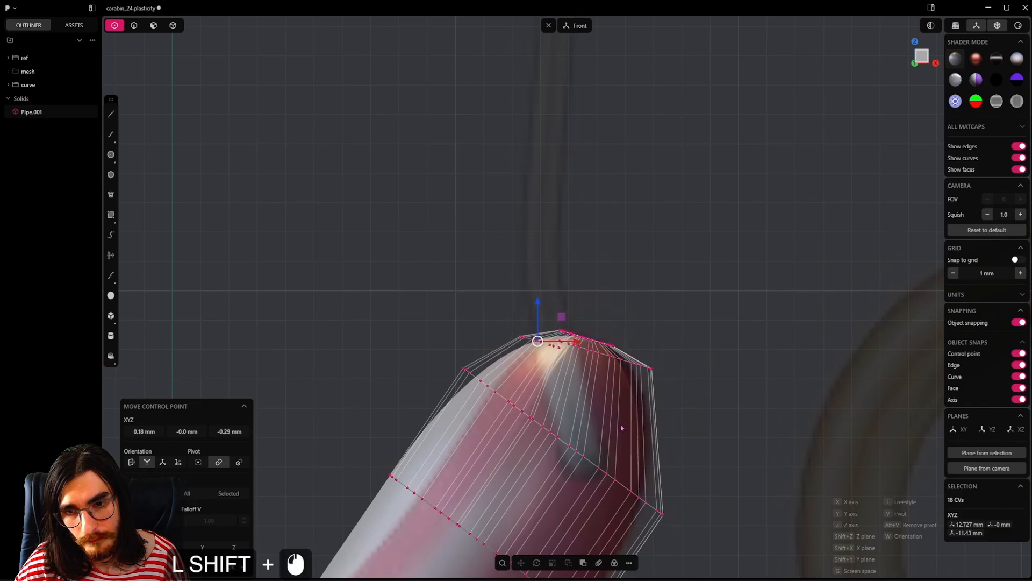
key(ctrl+z)
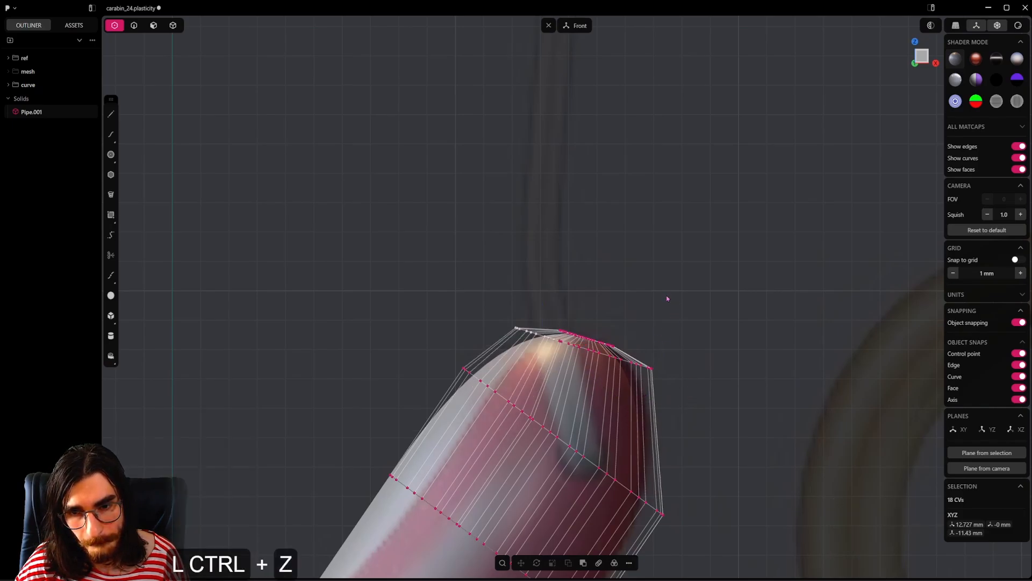
Step: Select all of the lower cap's tip control points and move them about -0.40 mm in X and 0.54 mm in Z
drag(507, 237, 699, 388)
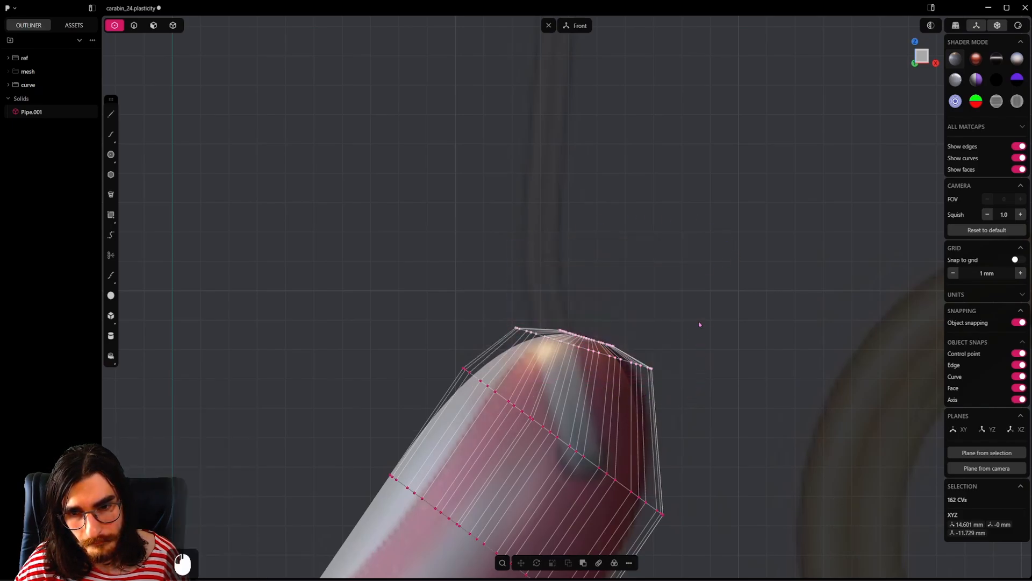
key(g)
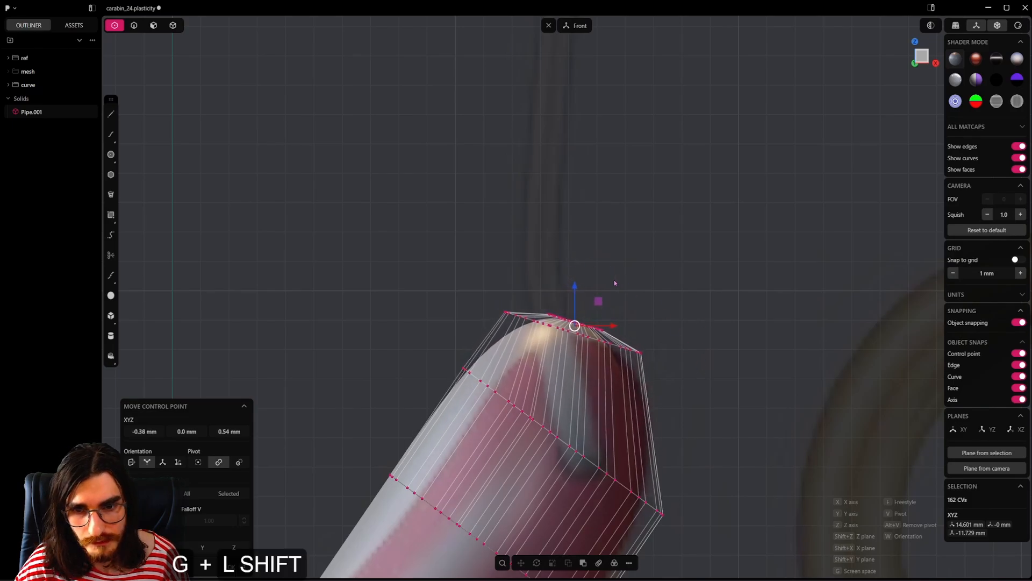
click(695, 374)
right_click(668, 364)
Step: Move the outer-side control points of the lower tip 1.07 mm in X and -0.44 mm in Z
drag(685, 348, 607, 369)
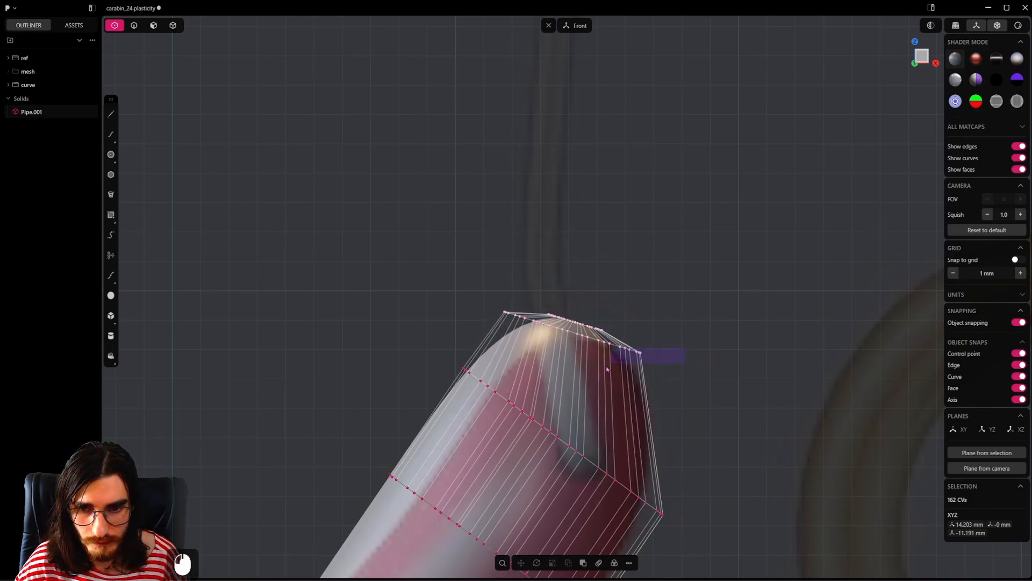
drag(679, 334, 602, 365)
key(g)
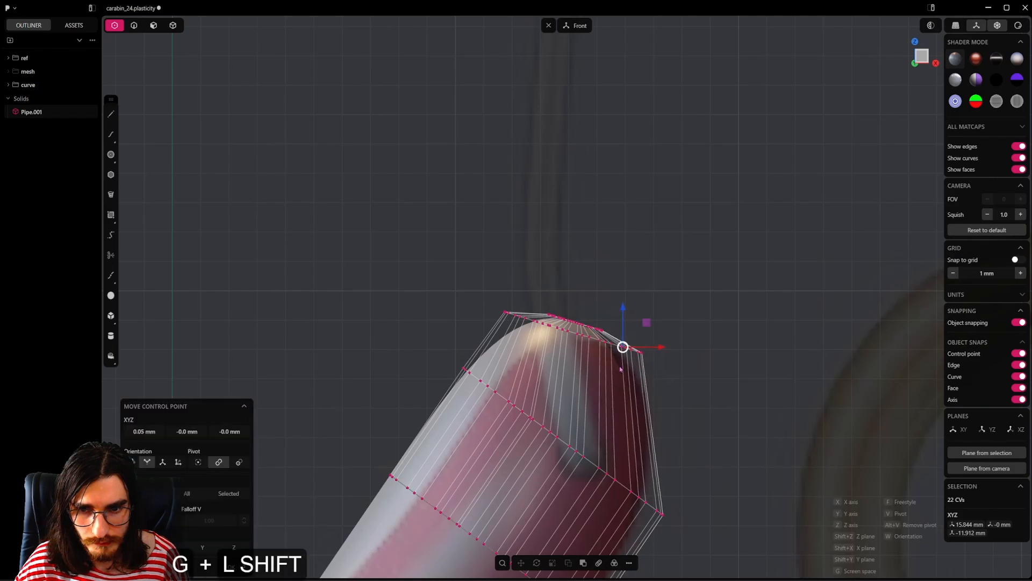
shift+click(889, 492)
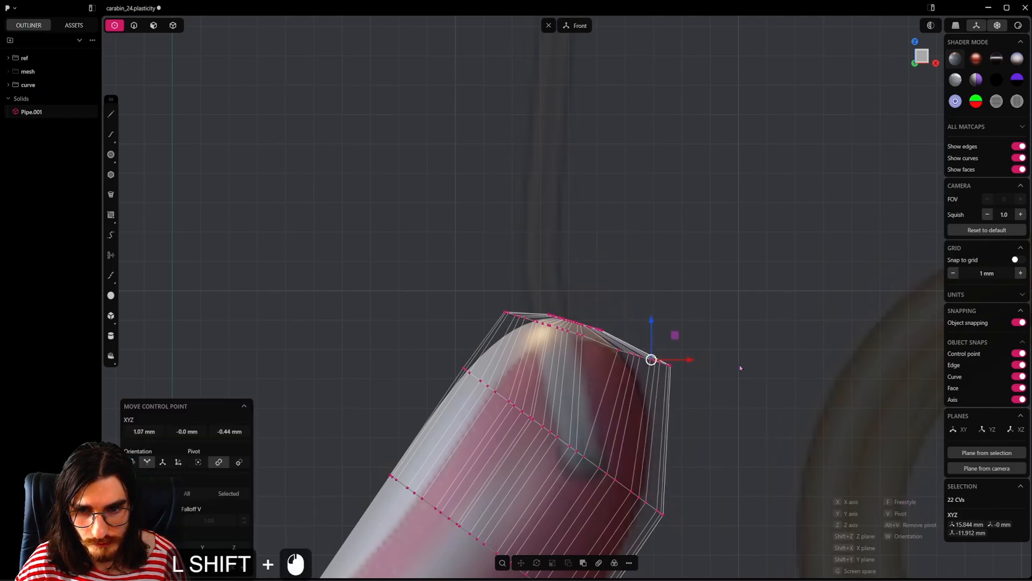
Step: Leave control-point editing and examine the lower tip and the whole pipe against the reference image
scroll(721, 370, down, 10)
shift+middle_drag(700, 371, 663, 290)
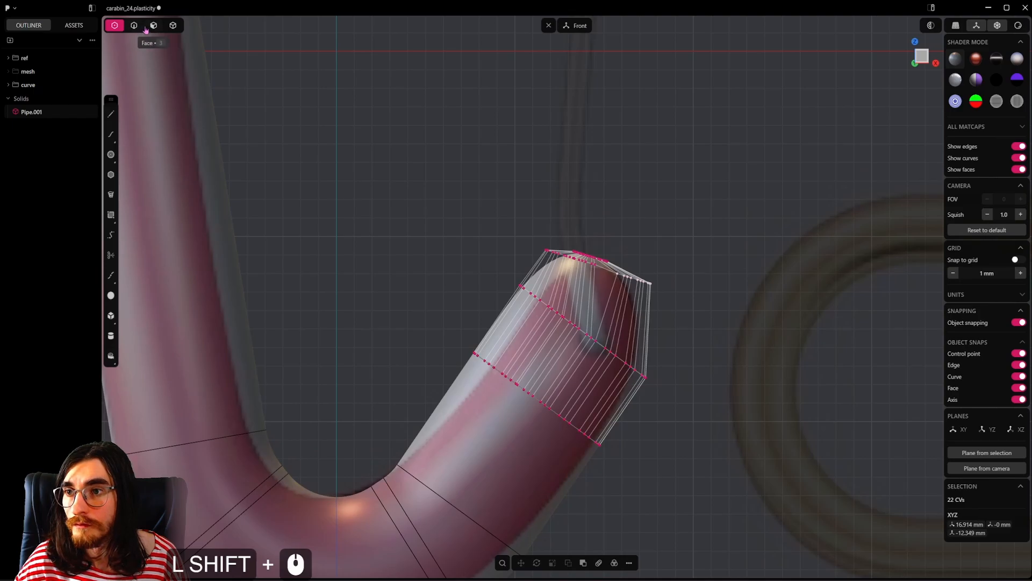
click(149, 29)
click(137, 29)
click(256, 141)
scroll(596, 237, down, 17)
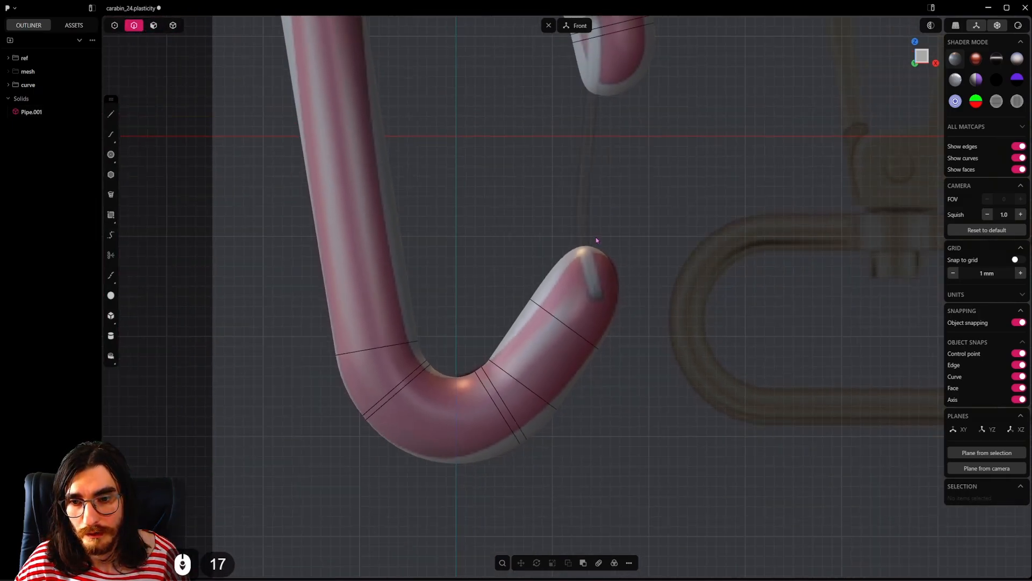
shift+middle_drag(595, 247, 566, 369)
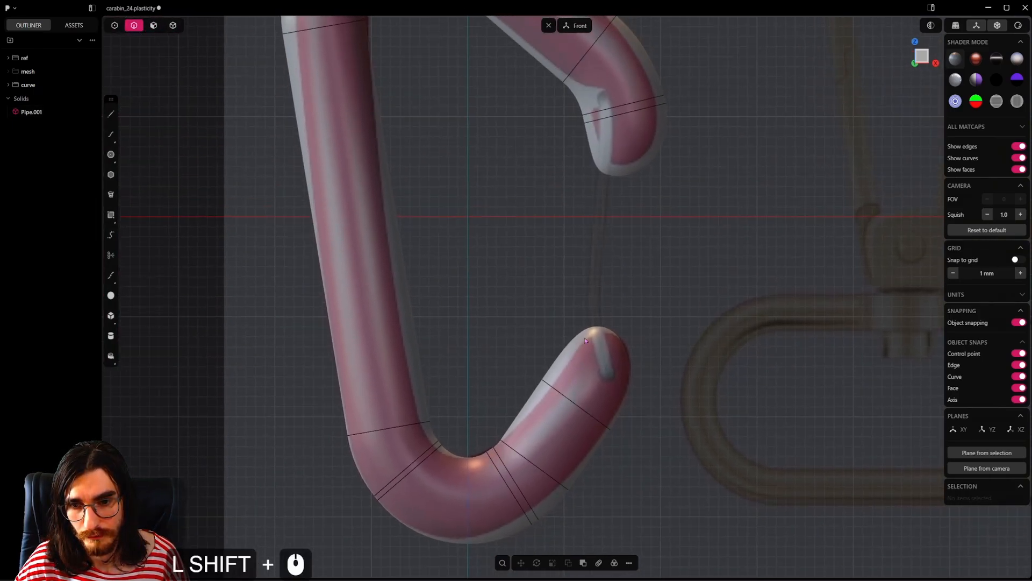
scroll(558, 312, down, 5)
shift+middle_drag(556, 310, 570, 338)
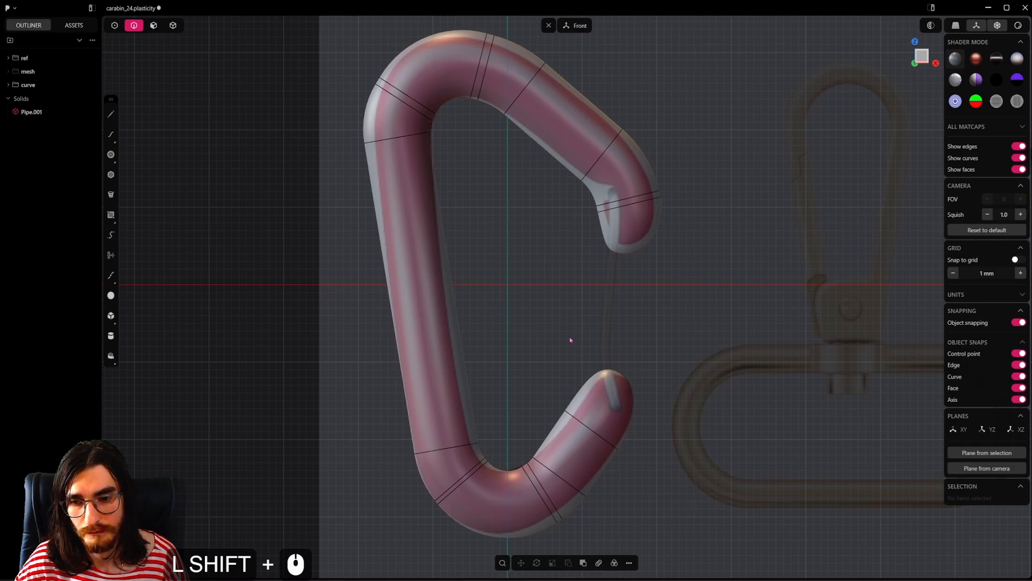
scroll(570, 339, down, 5)
Step: Hide the ref folder to inspect the bare pipe, and show it again
mouse_move(64, 84)
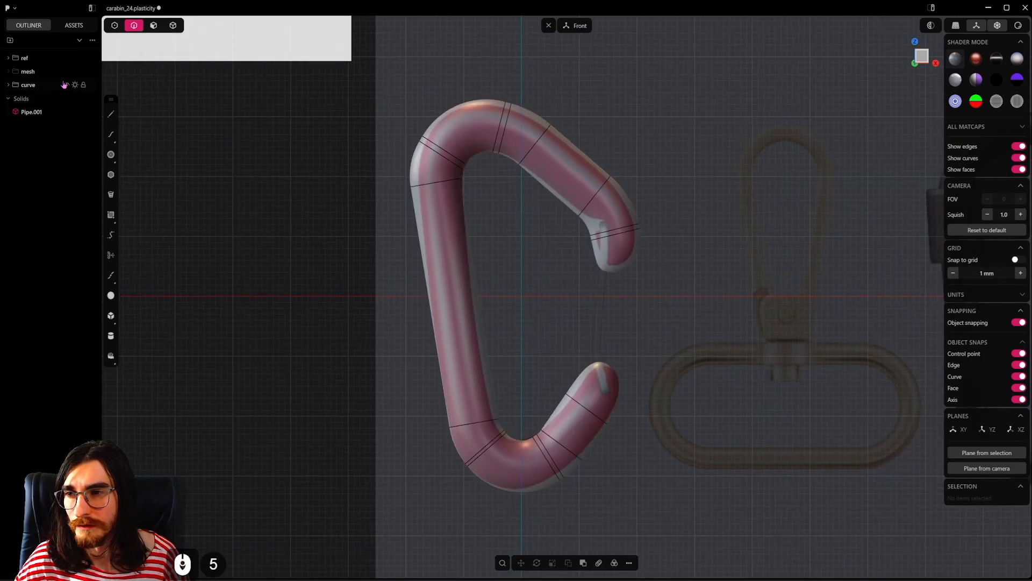
click(74, 58)
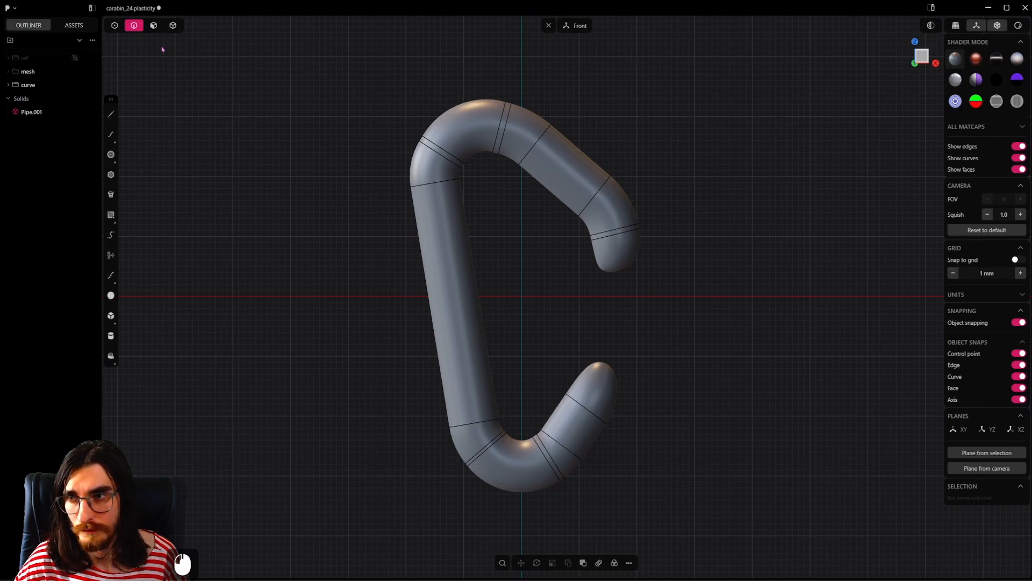
mouse_move(69, 74)
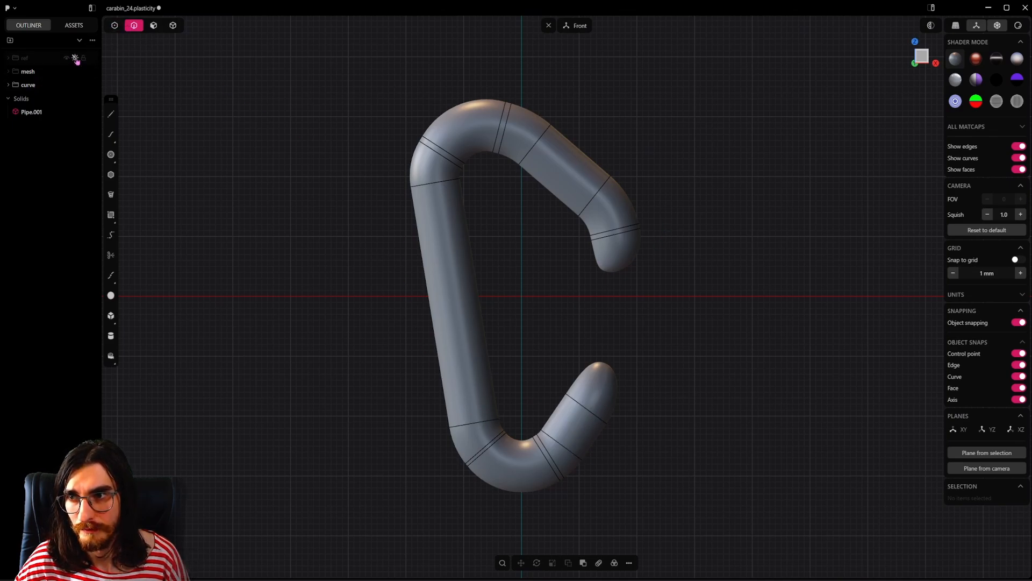
click(75, 59)
Step: Cut the long leg crosswise a little below the upper bend and select the three faces around that bend
key(4)
click(576, 163)
scroll(577, 163, up, 3)
shift+middle_drag(576, 163, 608, 232)
scroll(450, 216, up, 16)
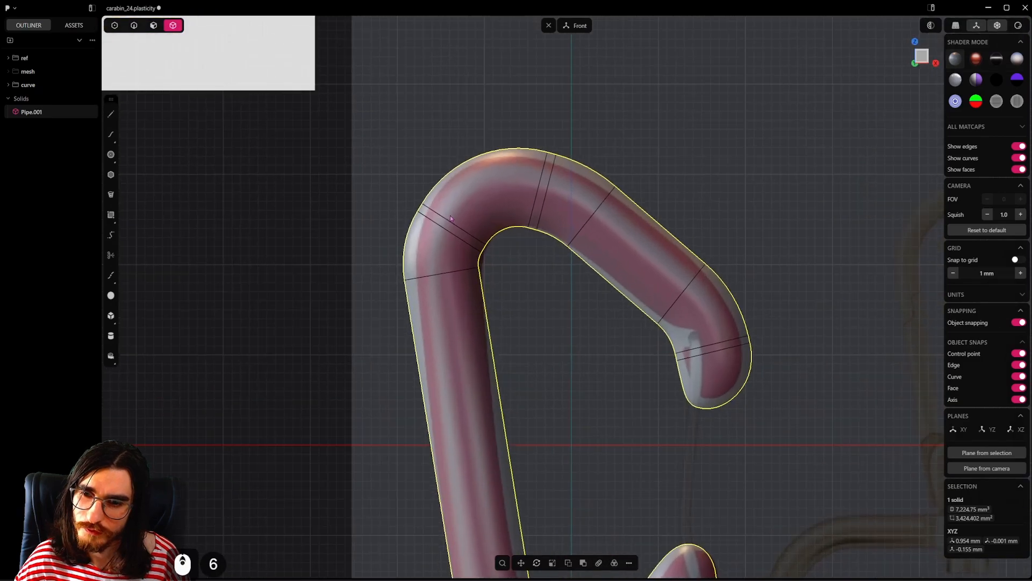
scroll(454, 229, up, 4)
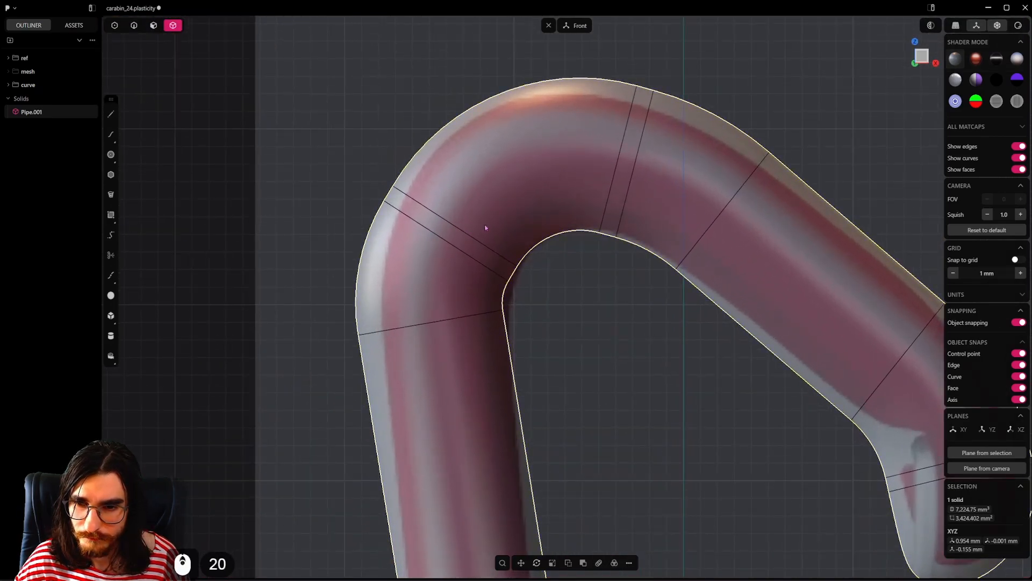
scroll(485, 225, down, 10)
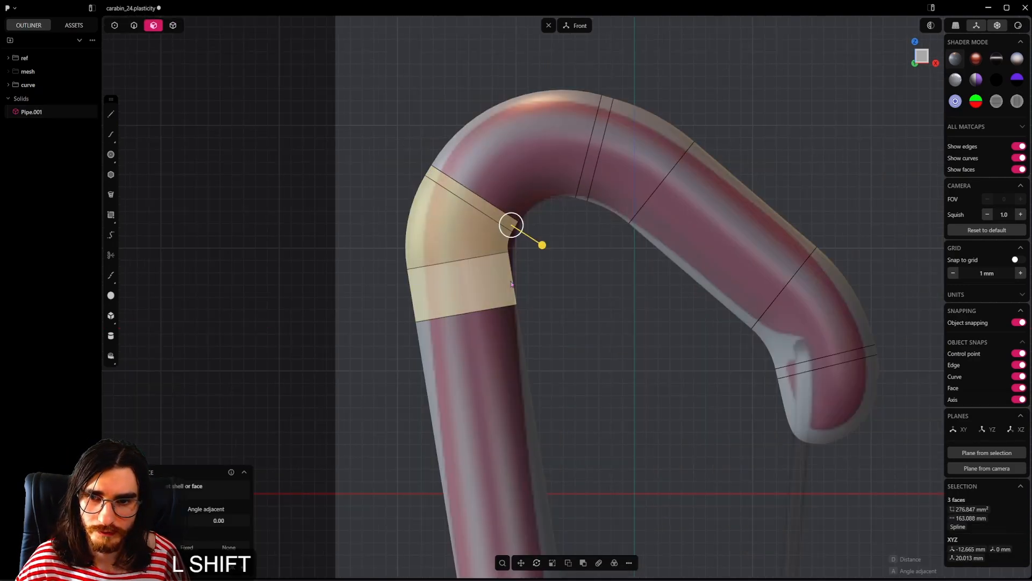
shift+middle_drag(469, 229, 529, 275)
scroll(521, 271, up, 3)
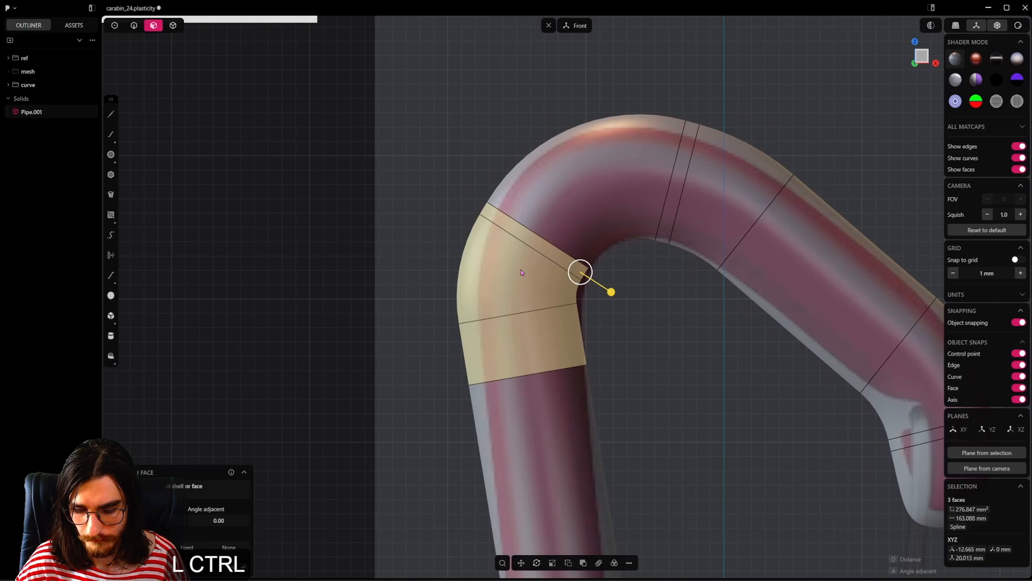
Step: Split the band, bend face and thin strip at the upper bend lengthwise with Isoparam cuts that meet end to end
click(528, 343)
key(ctrl+r)
click(520, 311)
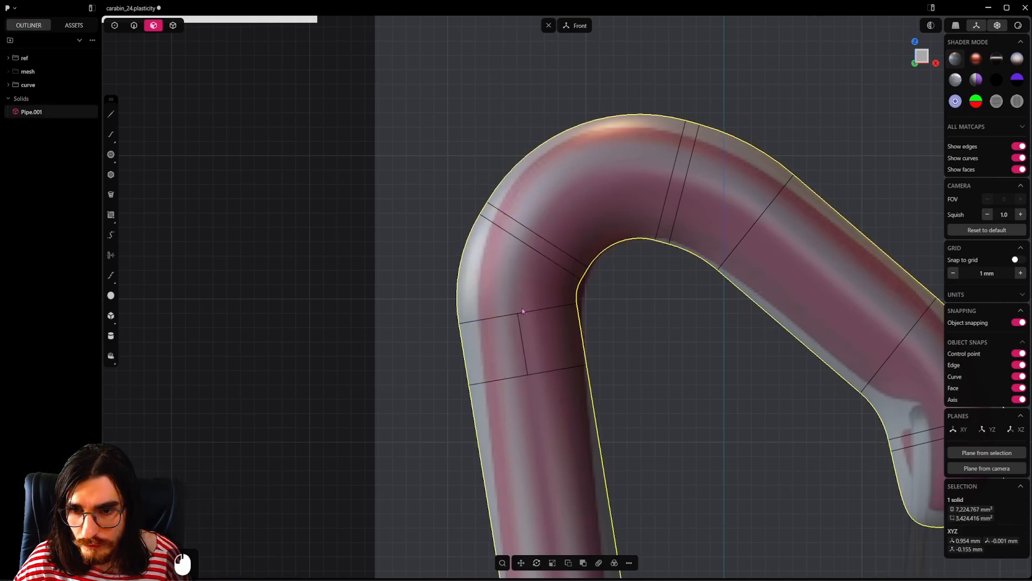
click(531, 271)
key(ctrl+r)
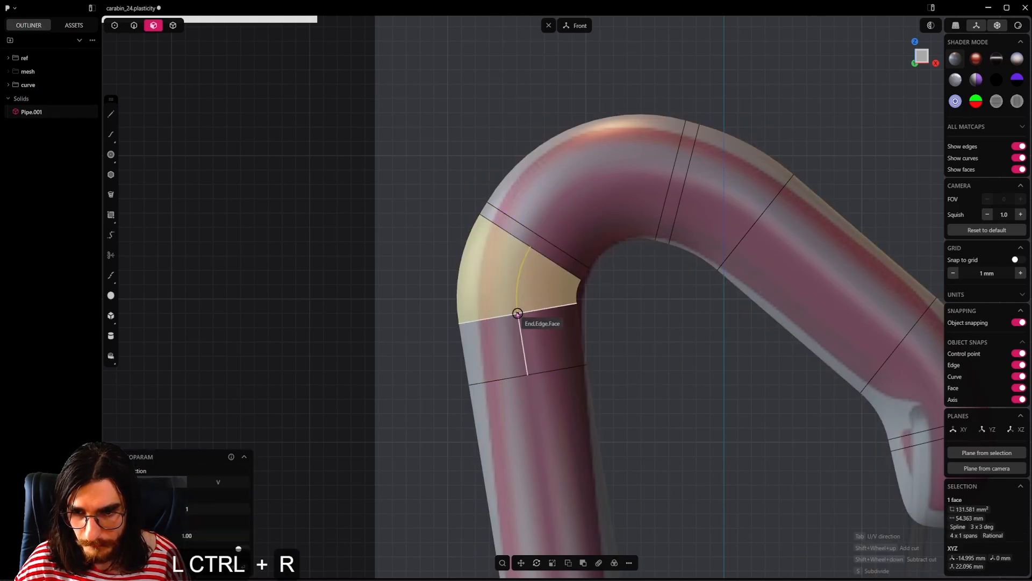
click(529, 277)
click(544, 252)
key(ctrl+r)
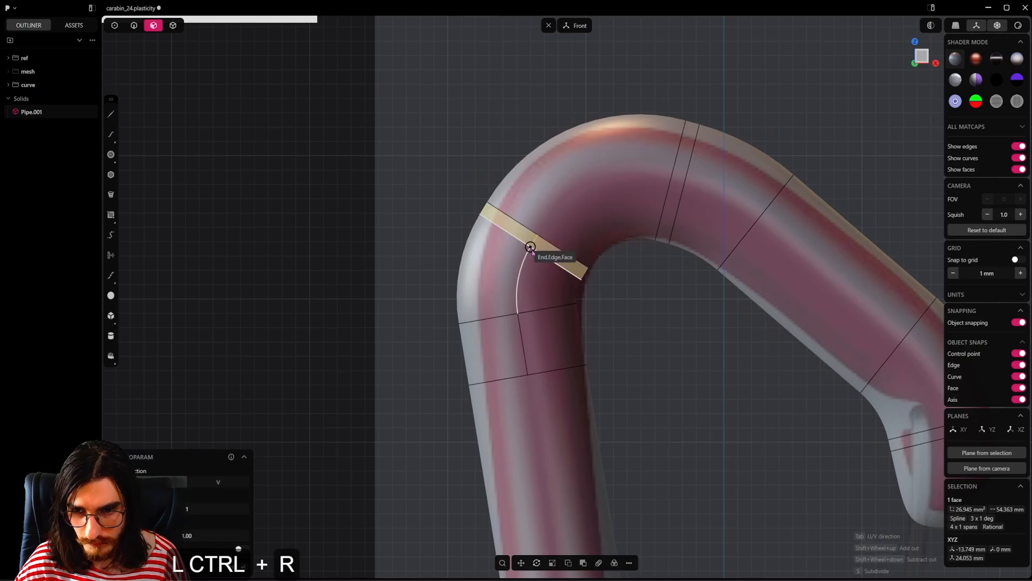
click(531, 249)
click(553, 259)
shift+click(548, 283)
shift+click(551, 332)
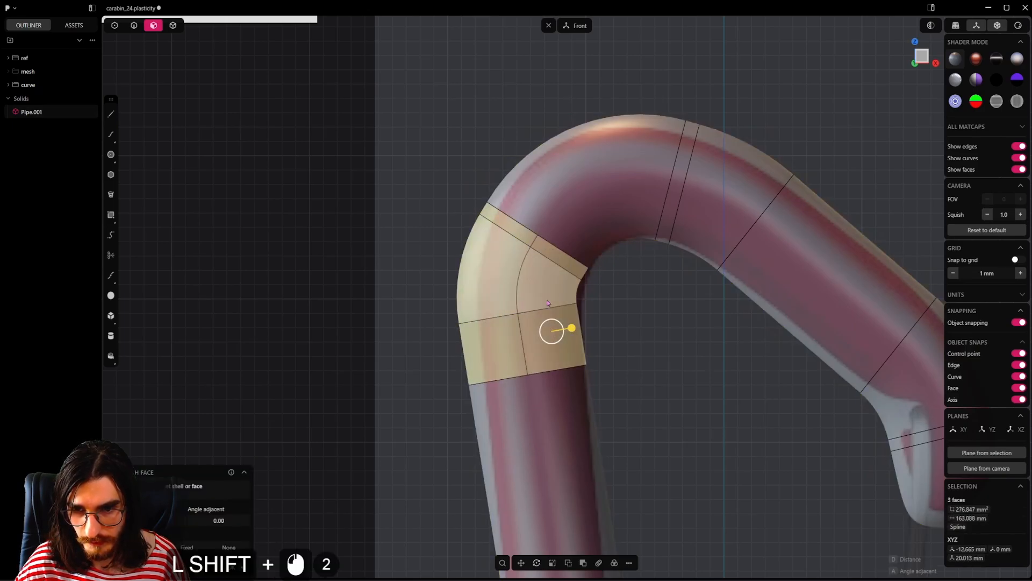
click(592, 317)
Step: Mirror the pipe solid along the Y axis and union the two halves into one solid
key(4)
click(561, 301)
scroll(543, 215, down, 5)
middle_drag(506, 166, 585, 217)
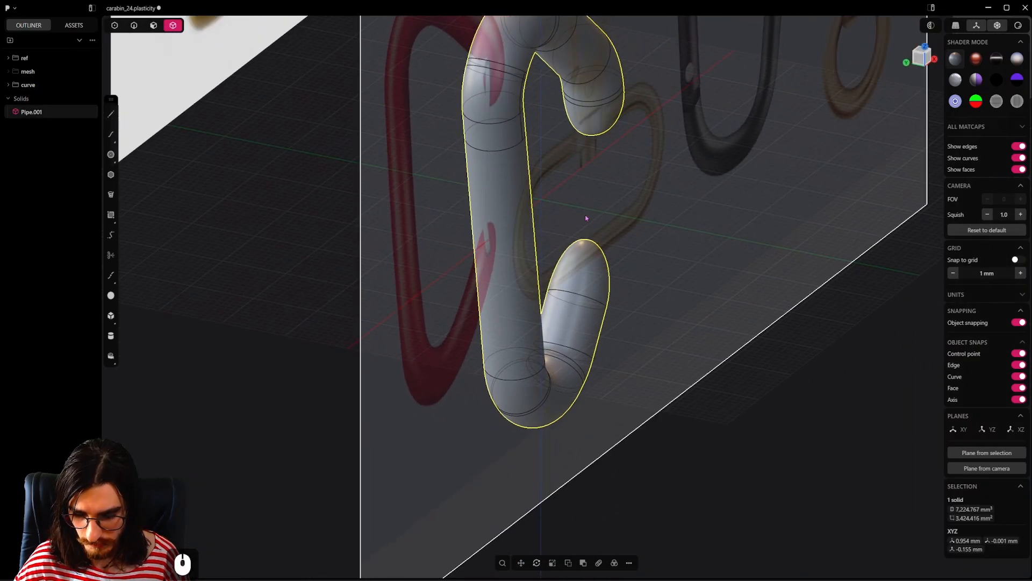
key(alt+x)
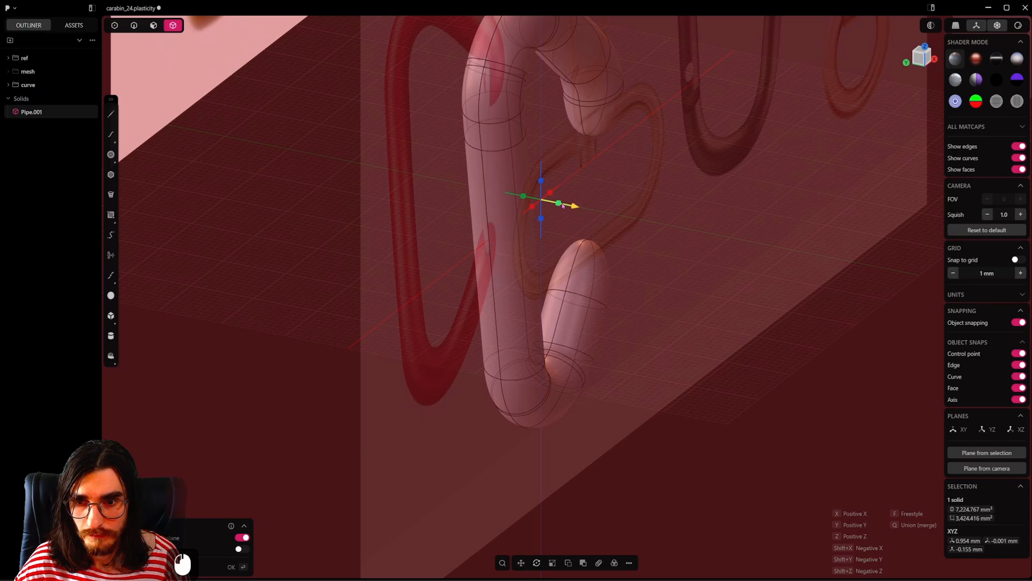
click(641, 220)
shift+middle_drag(601, 202, 608, 311)
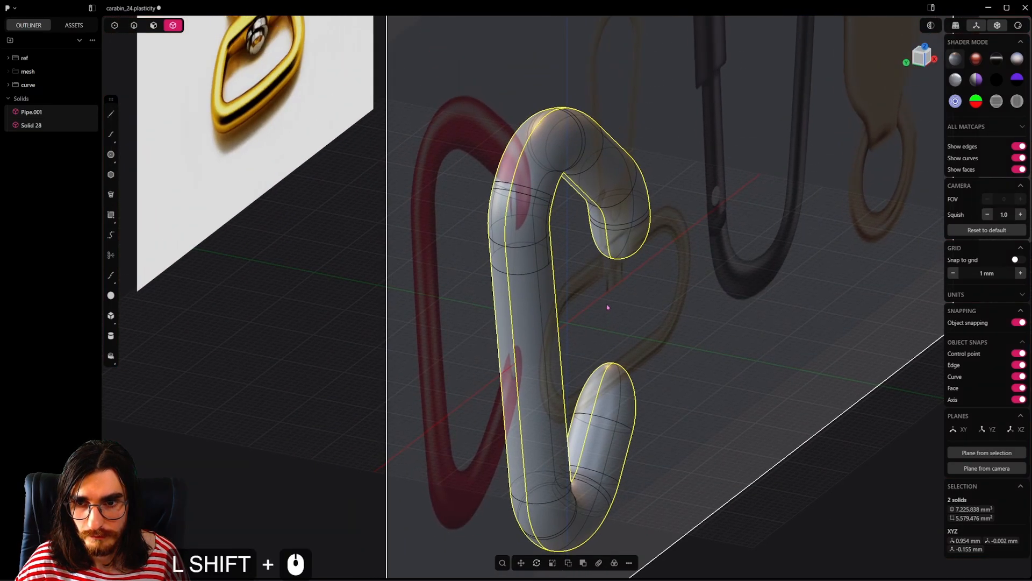
key(q)
click(607, 304)
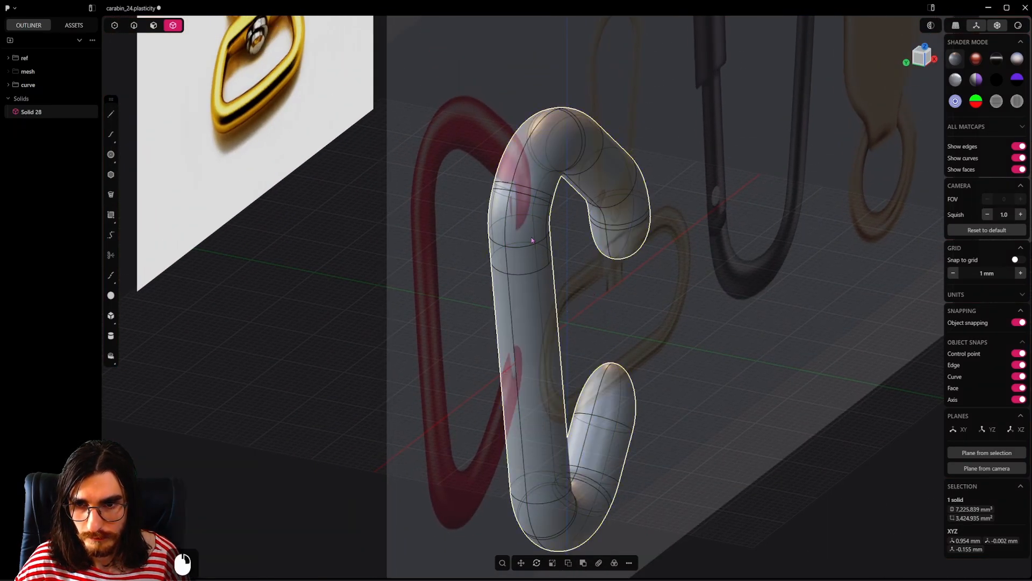
Step: Delete the four inner-side faces of the upper bend and the band below it without healing, leaving an opening
shift+middle_drag(531, 240, 511, 292)
scroll(444, 242, up, 13)
key(3)
click(645, 310)
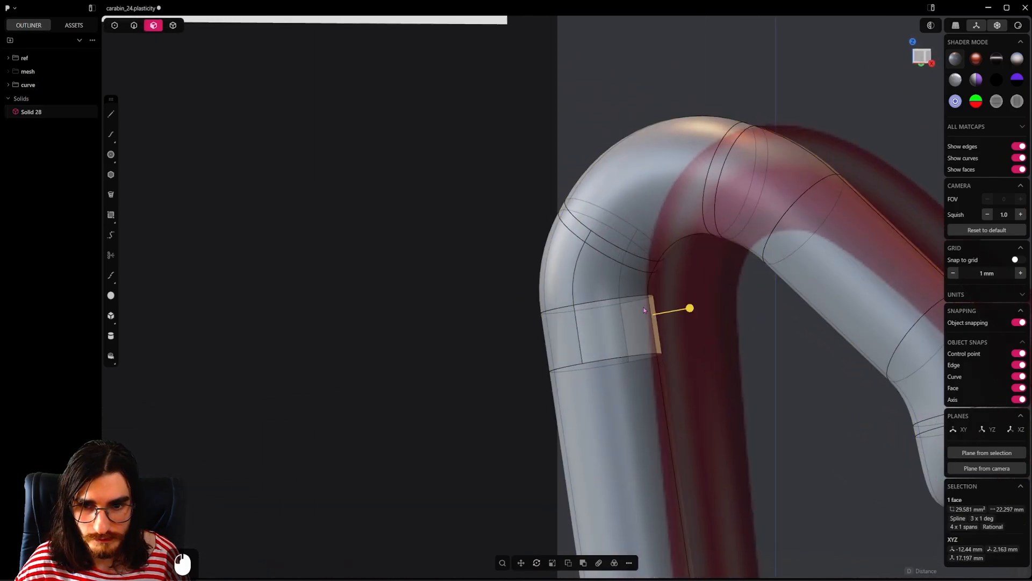
shift+click(632, 291)
shift+click(631, 313)
shift+click(650, 287)
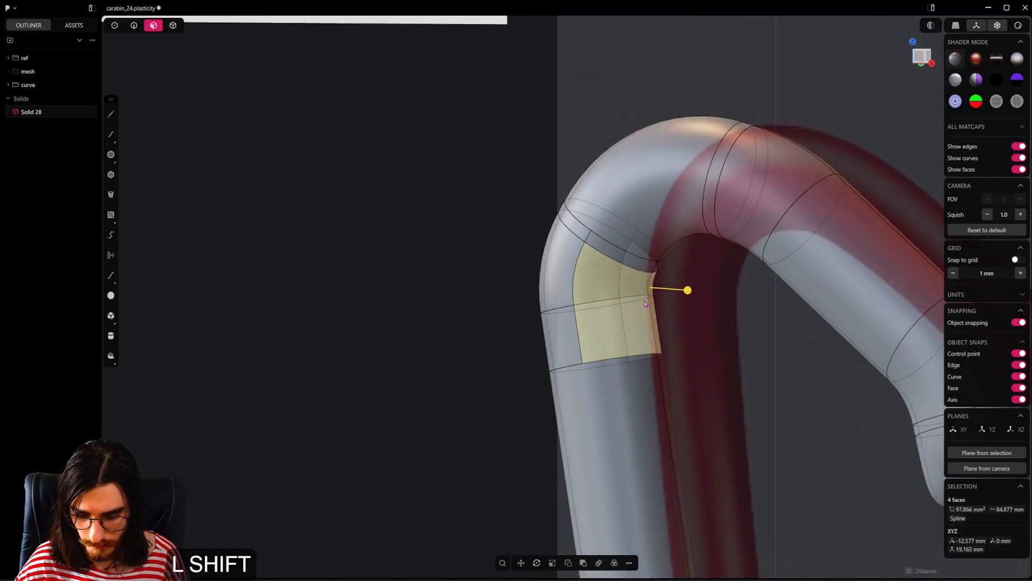
key(shift+x)
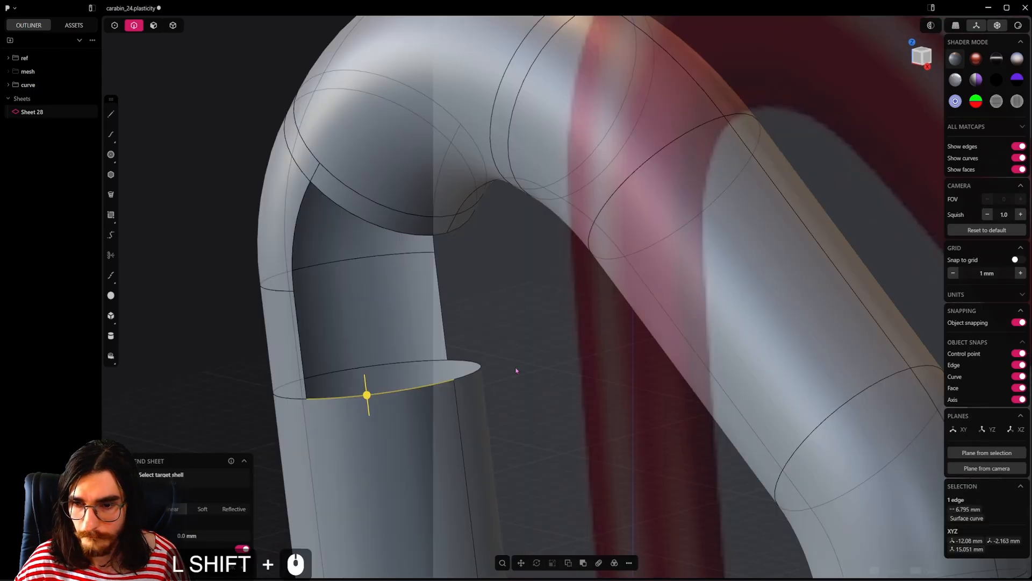
Step: Bridge the inner seam edges across the upper bend's opening with a G1 curve and adjust its end tensions to the reference
shift+click(456, 405)
shift+click(452, 229)
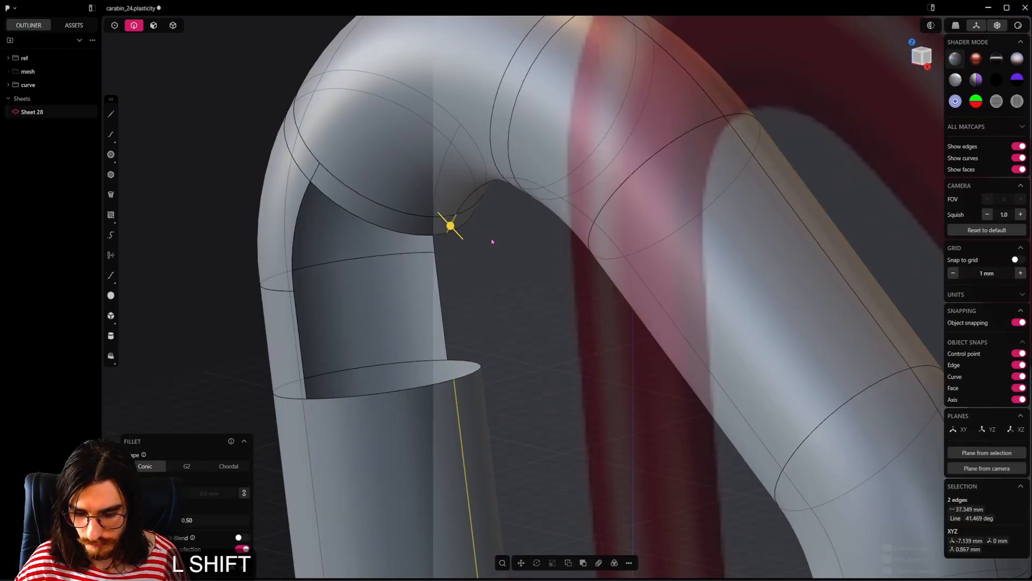
key(shift+b)
alt+middle_drag(473, 282, 445, 353)
scroll(566, 251, up, 3)
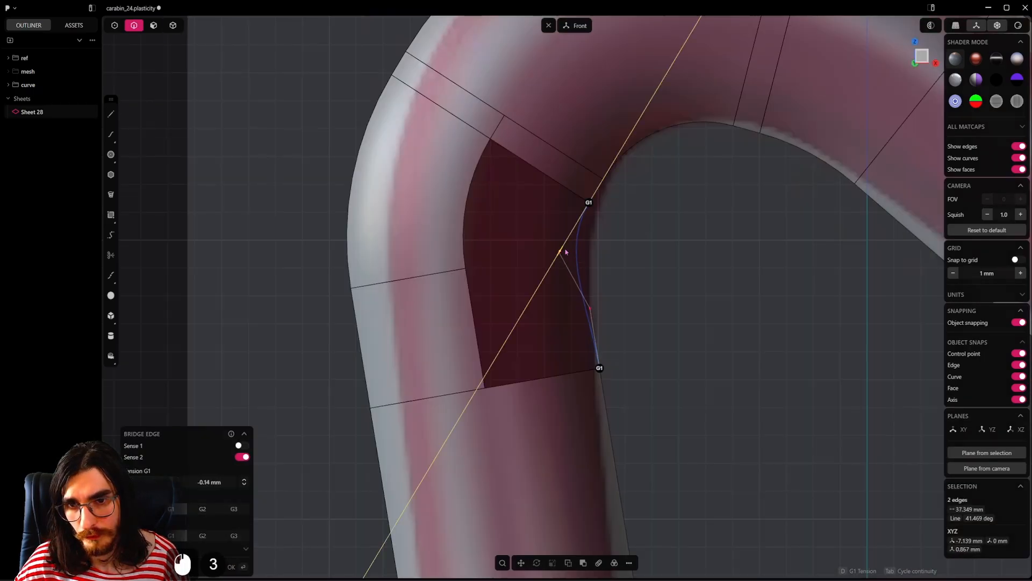
drag(565, 251, 574, 228)
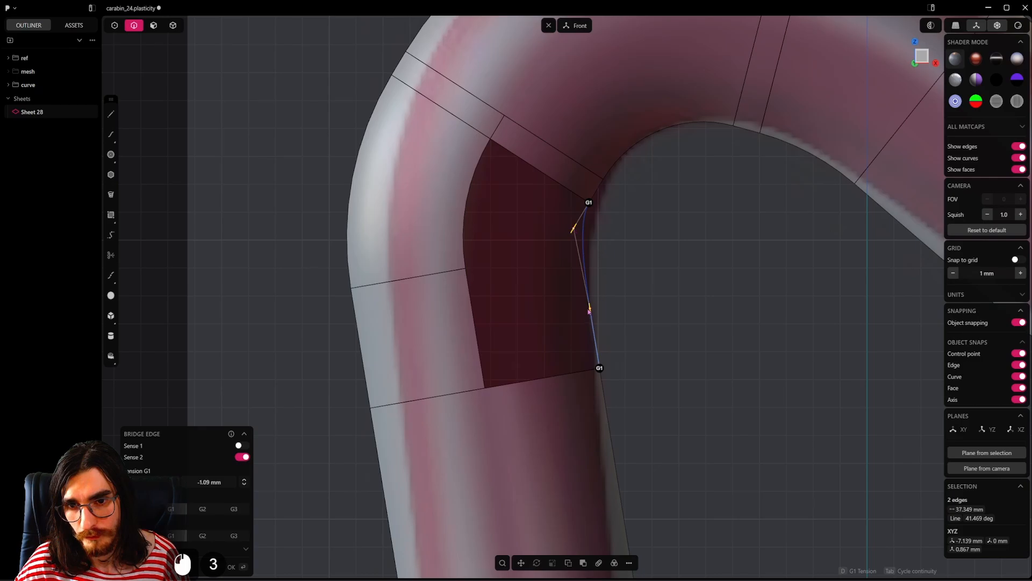
drag(589, 311, 592, 341)
drag(574, 229, 572, 232)
key(Return)
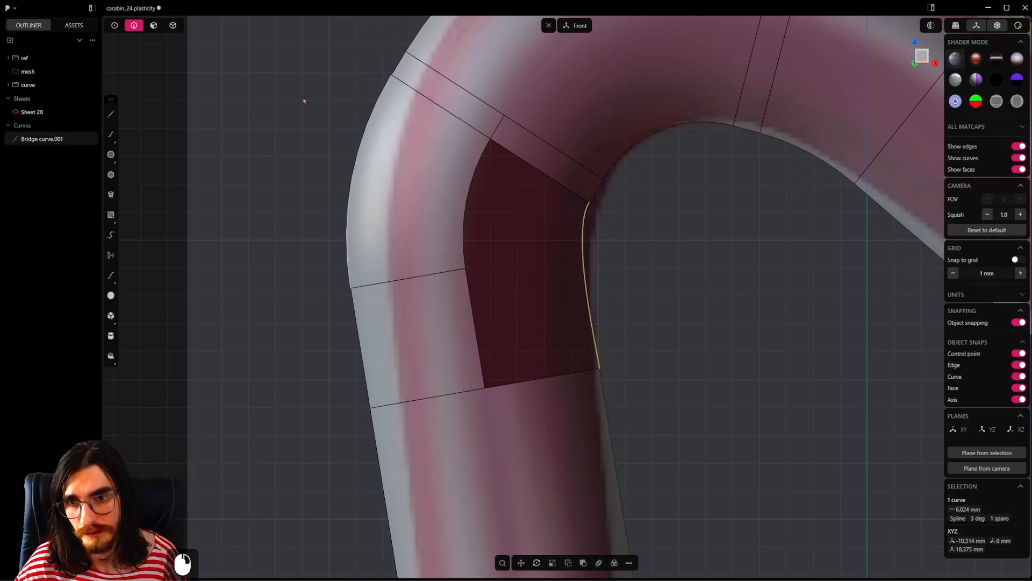
Step: Patch the upper bend's opening with G1 continuity, using the bridge curve as the guide
scroll(604, 366, down, 5)
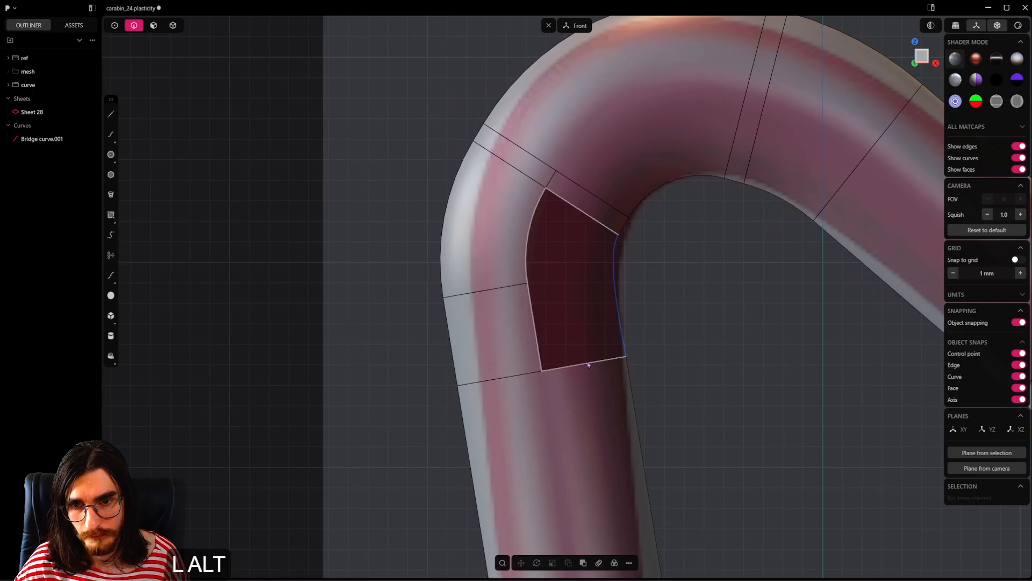
alt+click(601, 368)
key(shift+j)
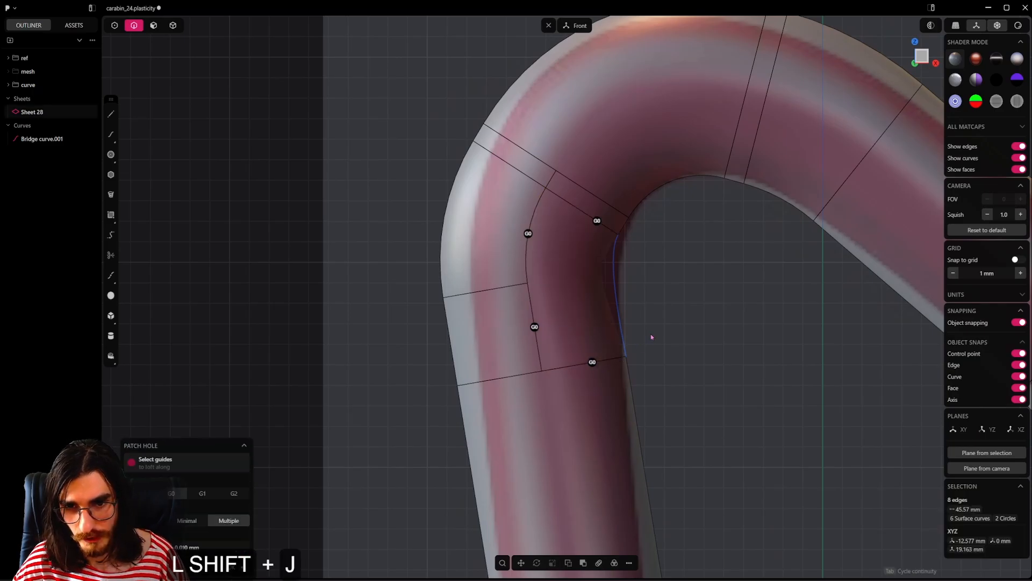
key(Tab)
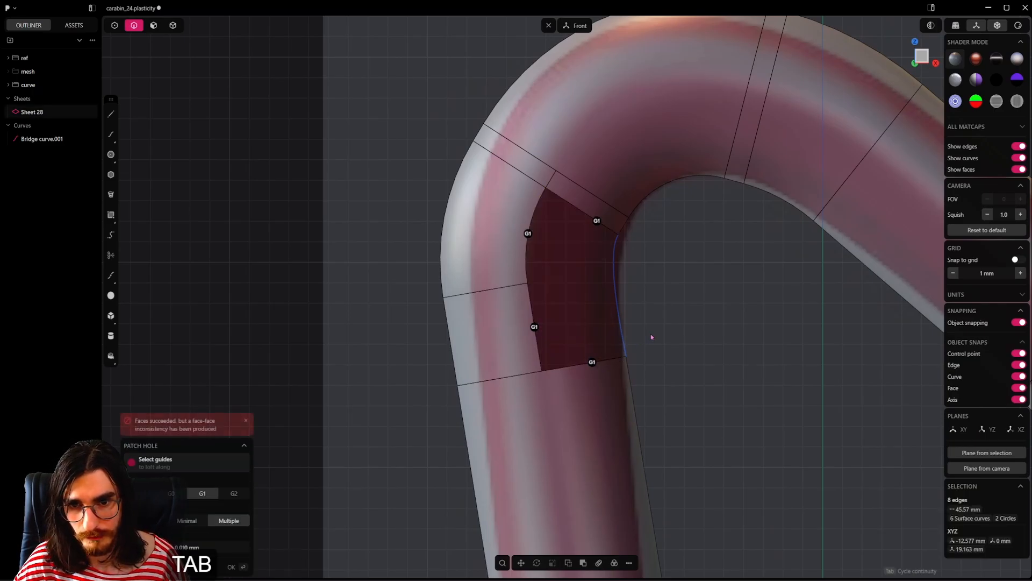
click(615, 292)
right_click(680, 316)
scroll(663, 311, down, 5)
middle_drag(663, 311, 576, 338)
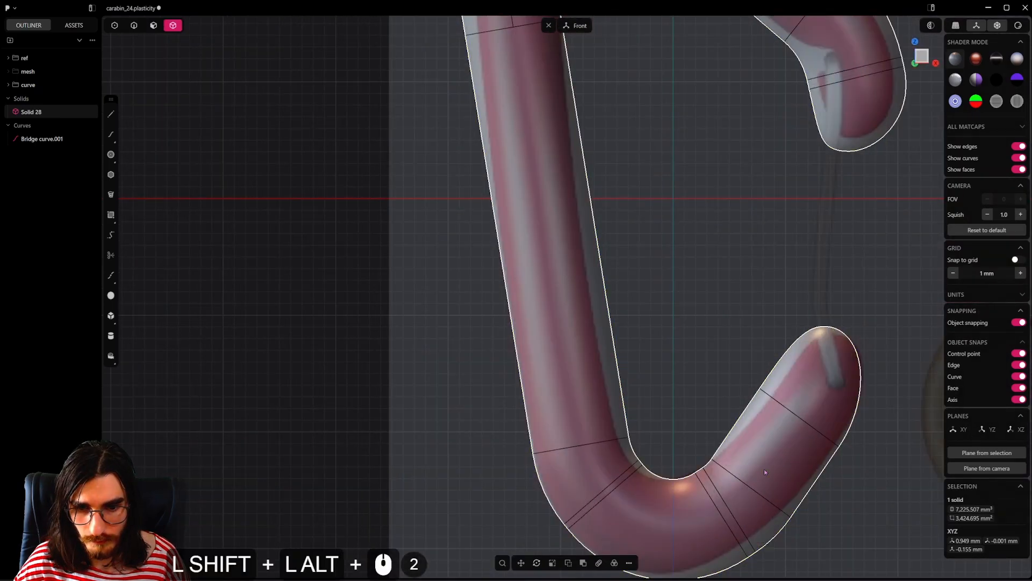
Step: Cut the lower bend crosswise in the V direction at the three-quarter point of its inner seam edge
shift+middle_drag(763, 469, 641, 320)
scroll(641, 320, up, 16)
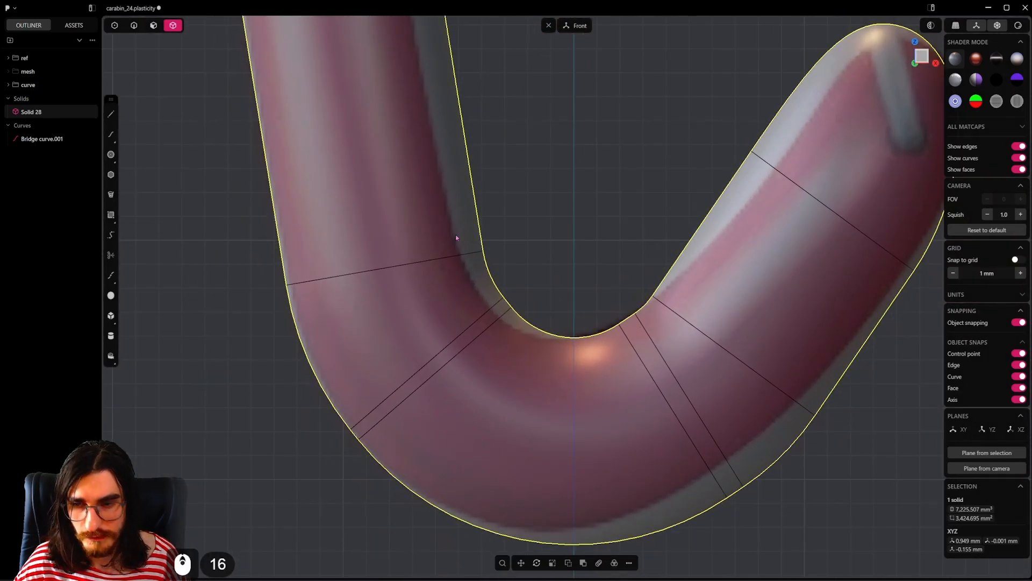
click(153, 25)
key(ctrl+r)
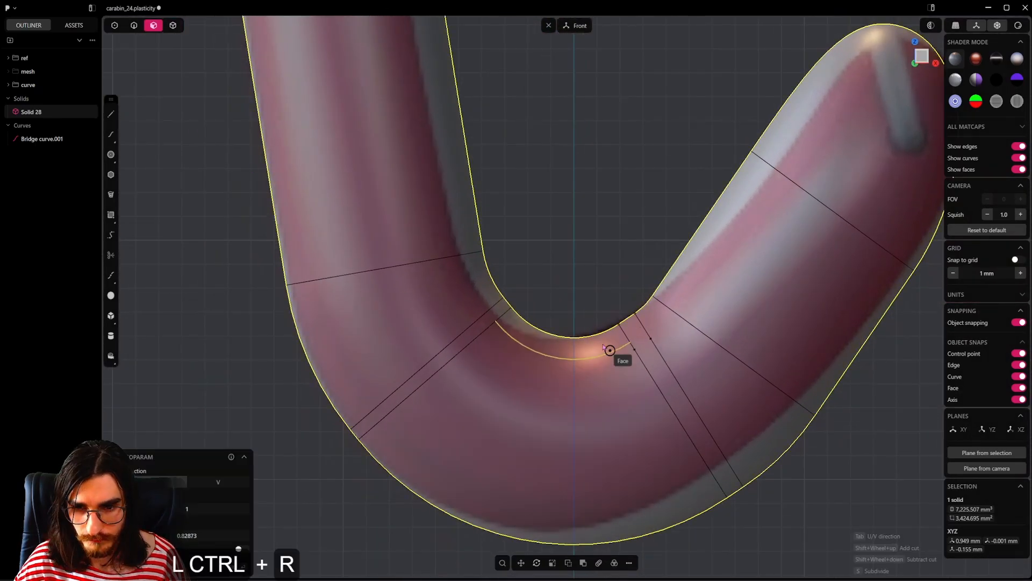
key(Tab)
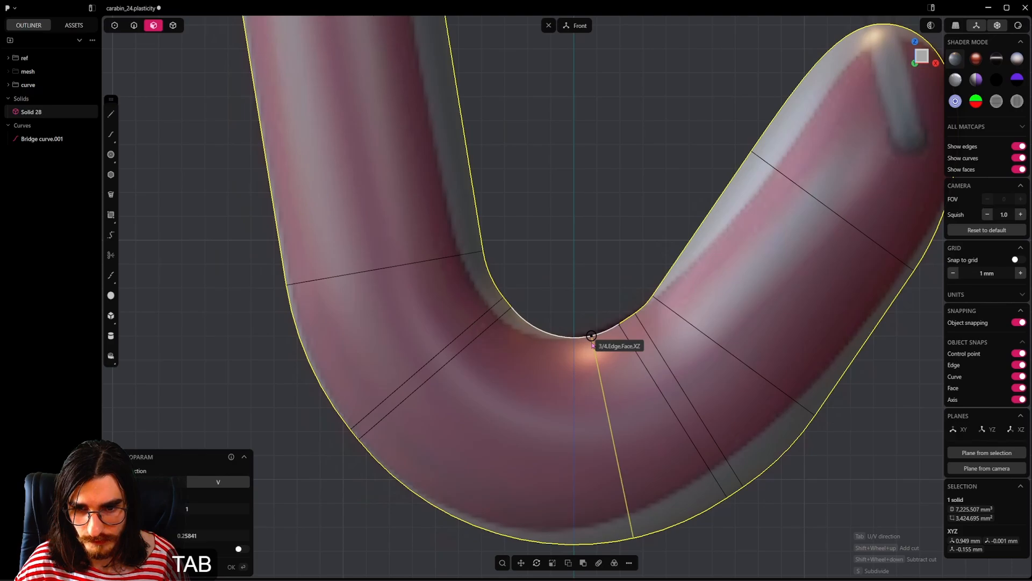
click(593, 345)
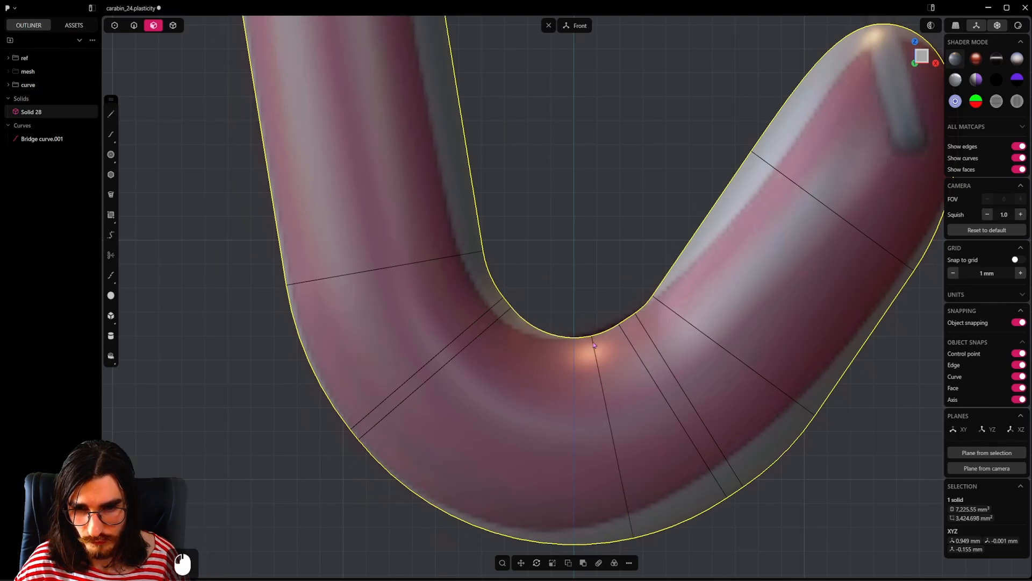
Step: Delete the faces between the lower bend's new cut and the short arm without healing, leaving a gap
click(647, 361)
shift+click(624, 367)
shift+click(671, 347)
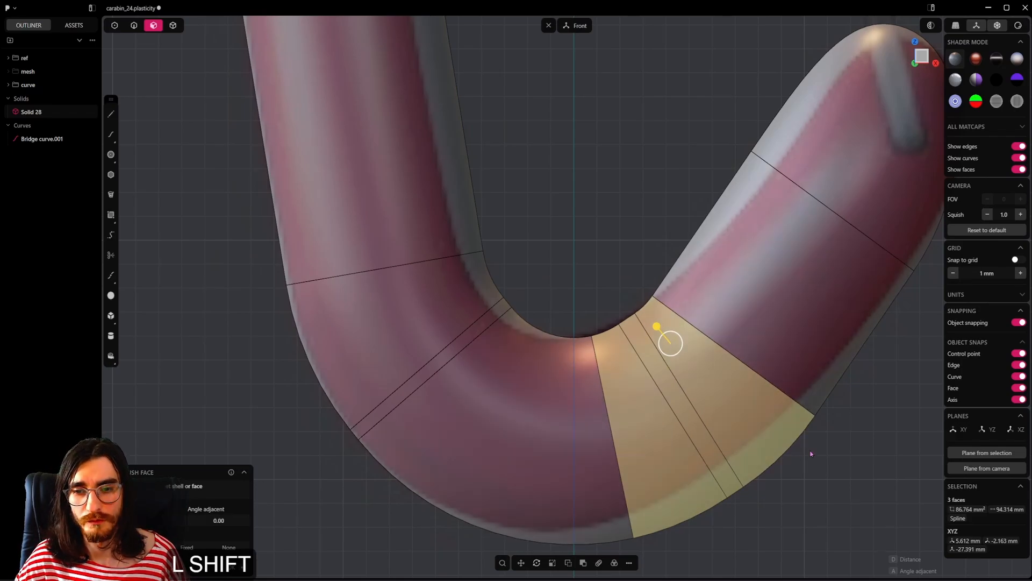
key(x)
click(631, 384)
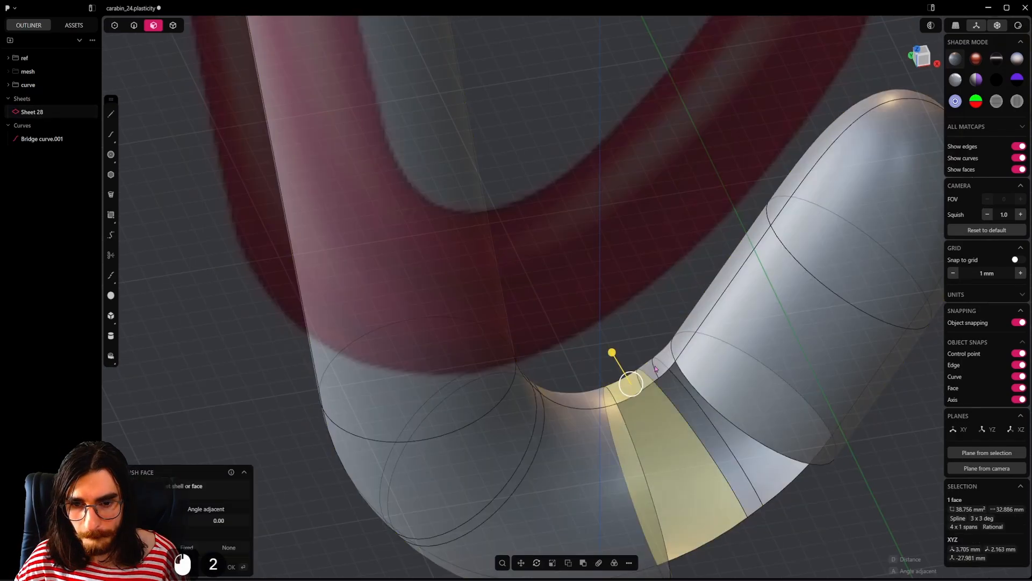
shift+click(656, 368)
key(shift+x)
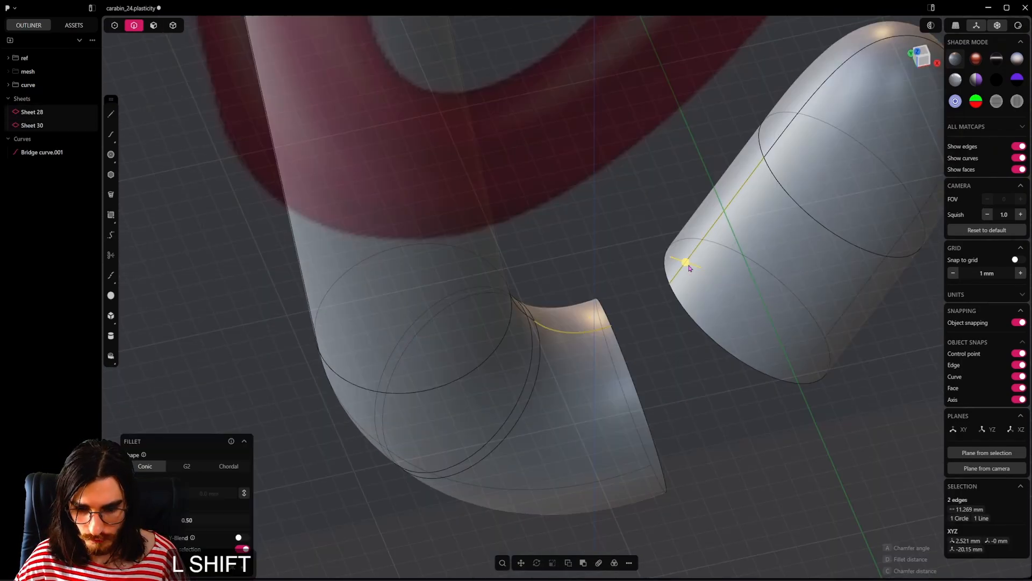
Step: Bridge the inner seam edges across the lower bend's gap with a curve that is G1 at both ends
key(shift+b)
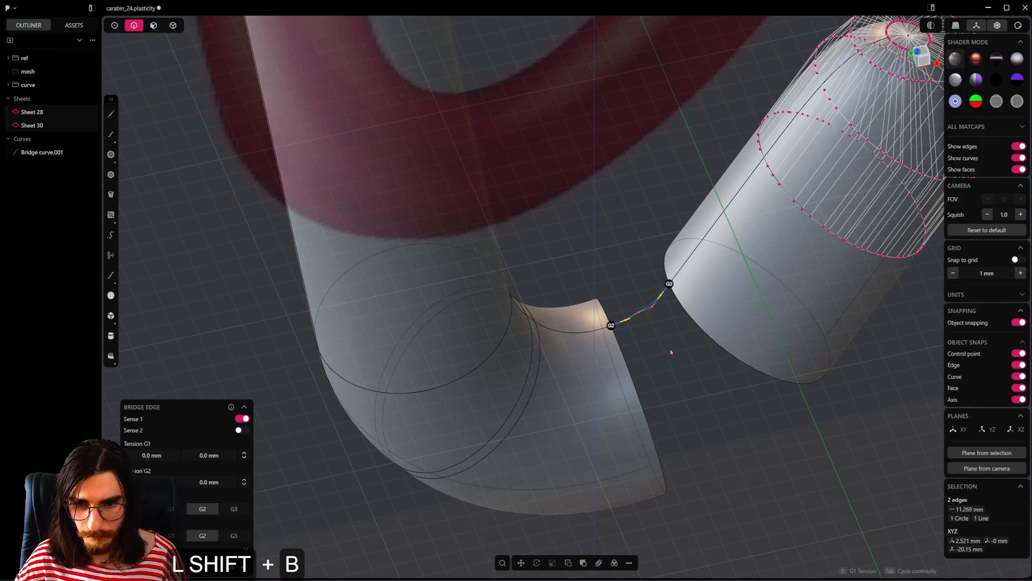
key(Tab)
key(Tab)
key(Tab)
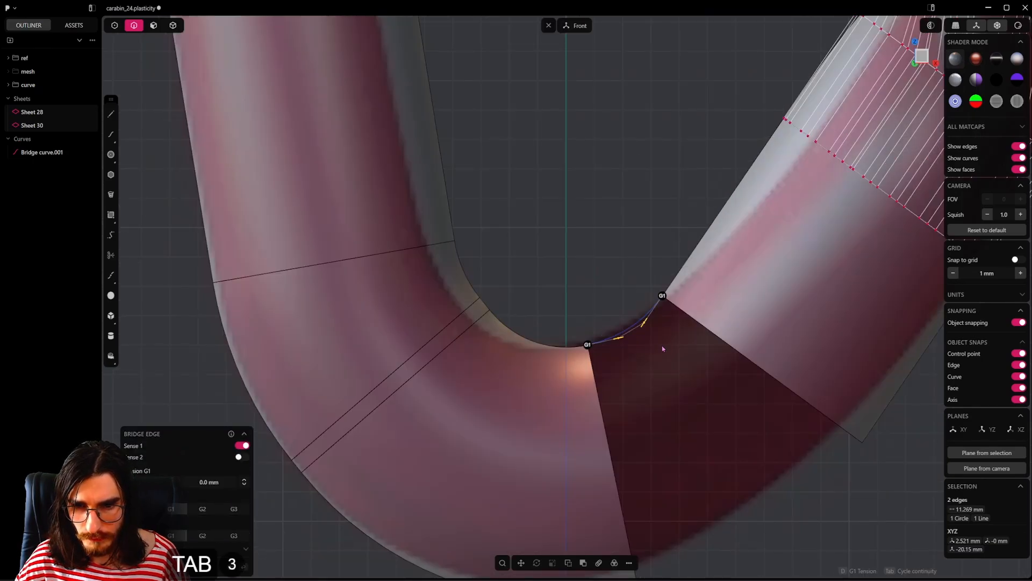
right_click(662, 346)
Step: Bridge the outer seam edges across the lower bend's gap with a second curve, G1 at both ends
shift+middle_drag(693, 405, 658, 316)
scroll(658, 316, down, 3)
click(580, 478)
middle_drag(791, 367, 730, 452)
shift+click(818, 308)
key(shift+b)
key(Tab)
key(Tab)
key(Tab)
right_click(770, 475)
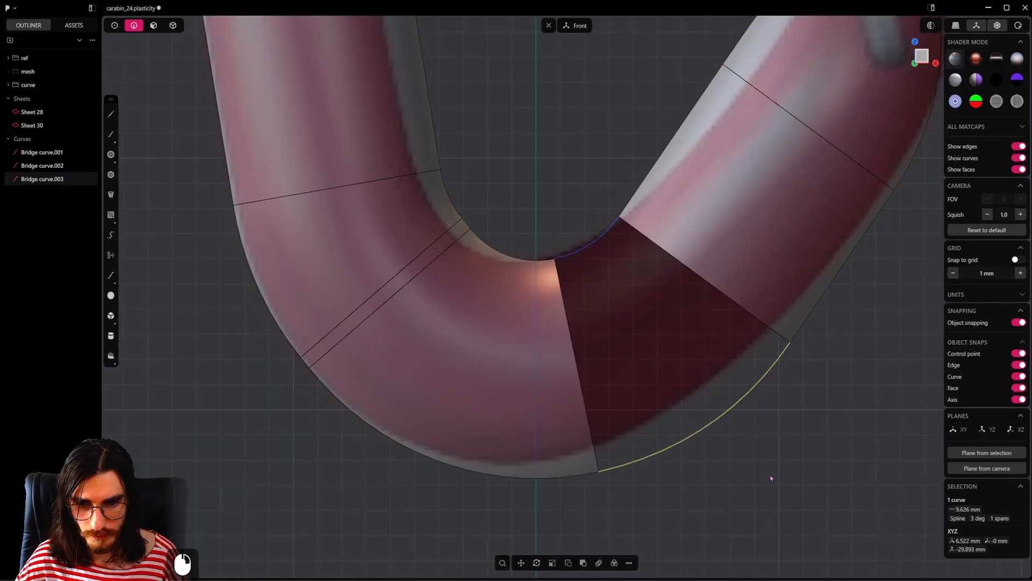
Step: Loft between the gap's front half edges with G1 continuity, using the inner and outer bridge curves as guides
scroll(770, 476, down, 3)
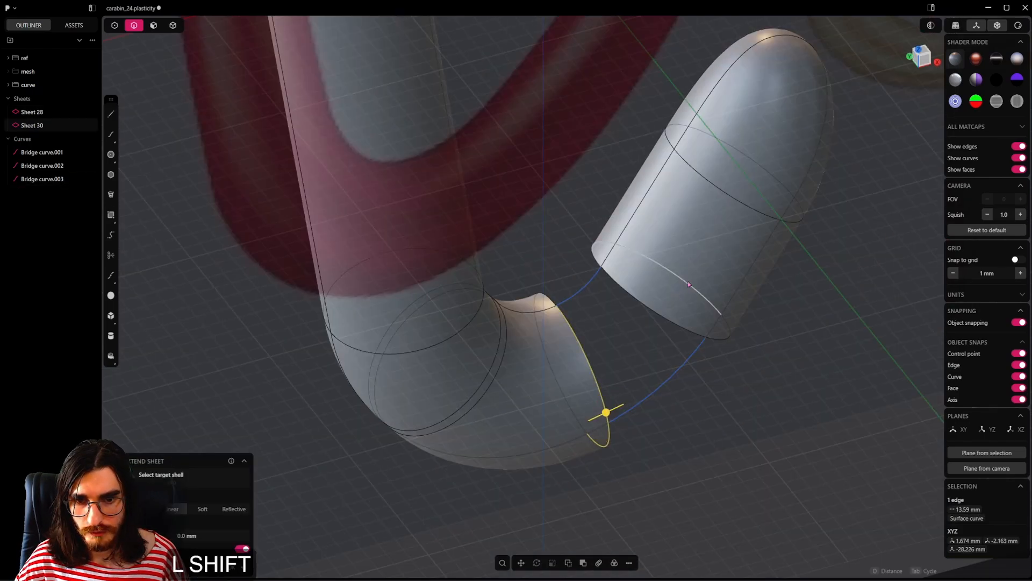
shift+click(688, 285)
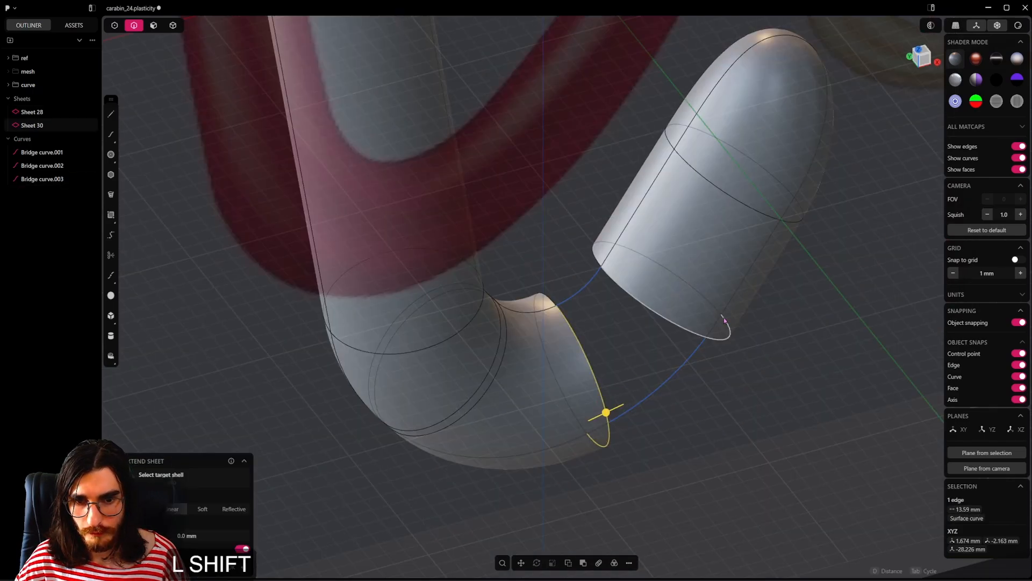
alt+middle_drag(688, 284, 656, 231)
key(shift+l)
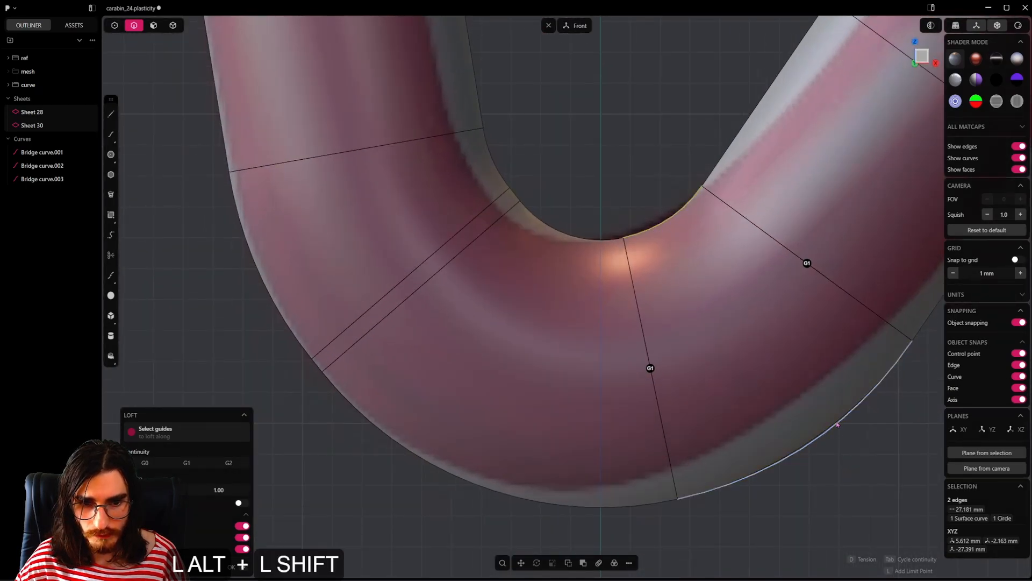
shift+click(840, 424)
shift+middle_drag(727, 349, 706, 386)
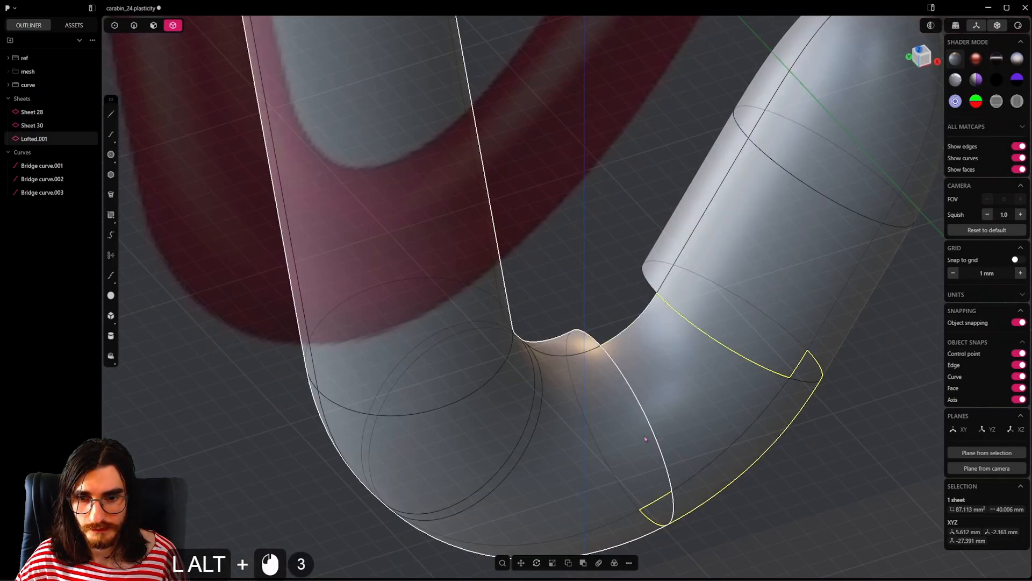
shift+click(613, 435)
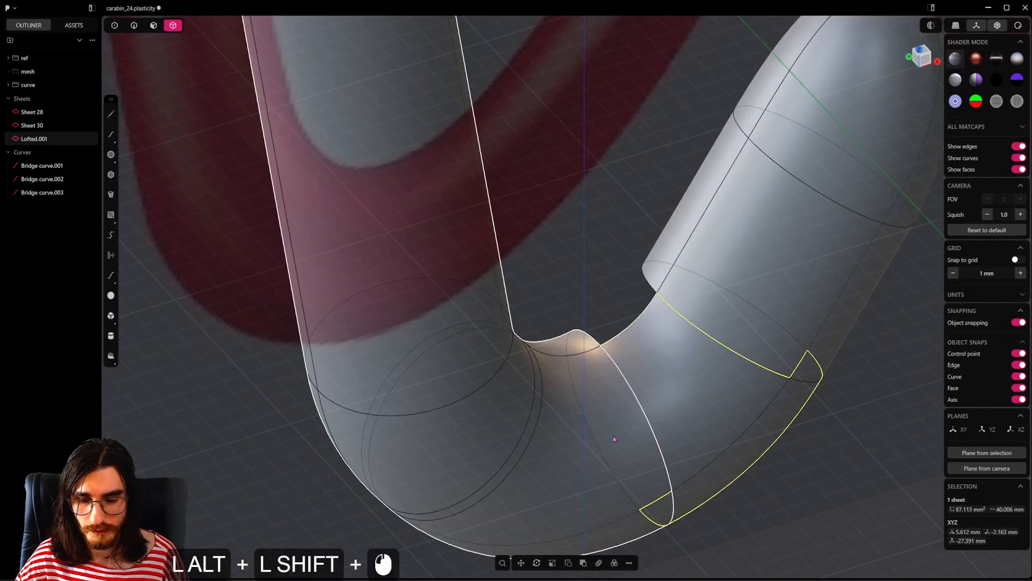
Step: Join the new lower-bend loft, the short arm and the rest of the body half into a single sheet
shift+click(741, 323)
key(j)
scroll(669, 357, down, 7)
alt+shift+scroll(641, 397, down, 6)
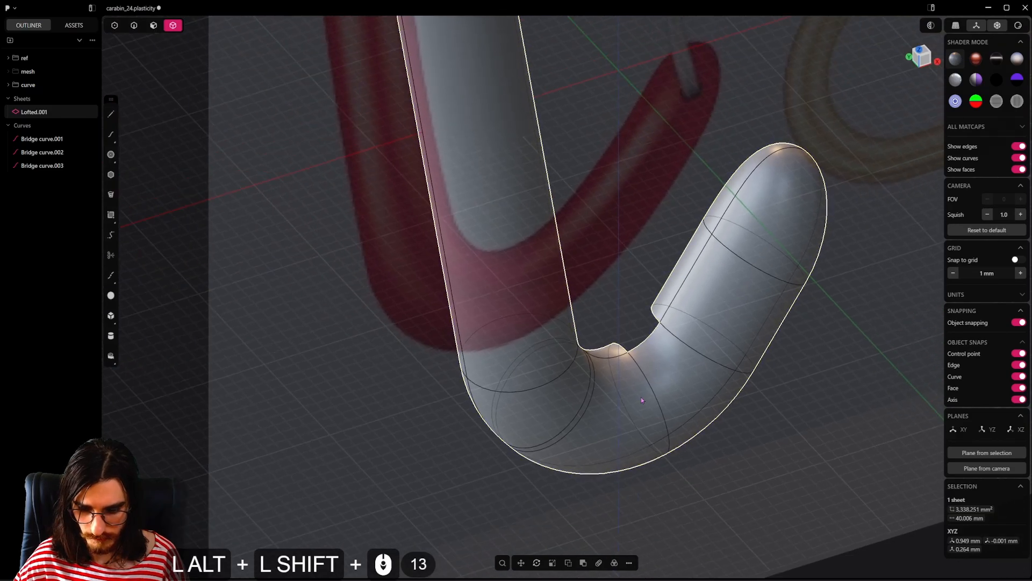
Step: Mirror the joined sheet across the front plane to complete the pipe, and delete the leftover bridge curves
key(alt+shift+x)
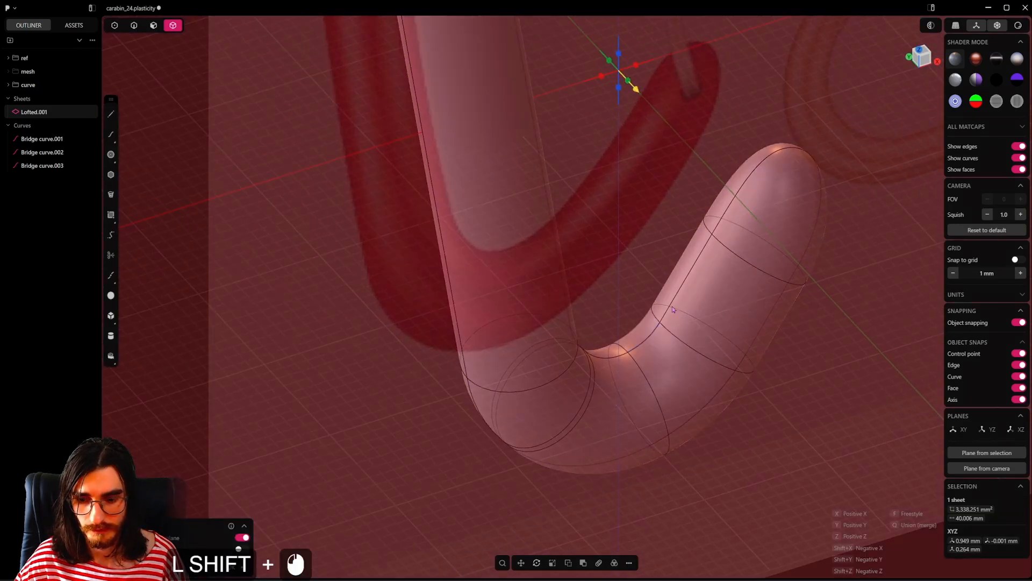
key(shift+q)
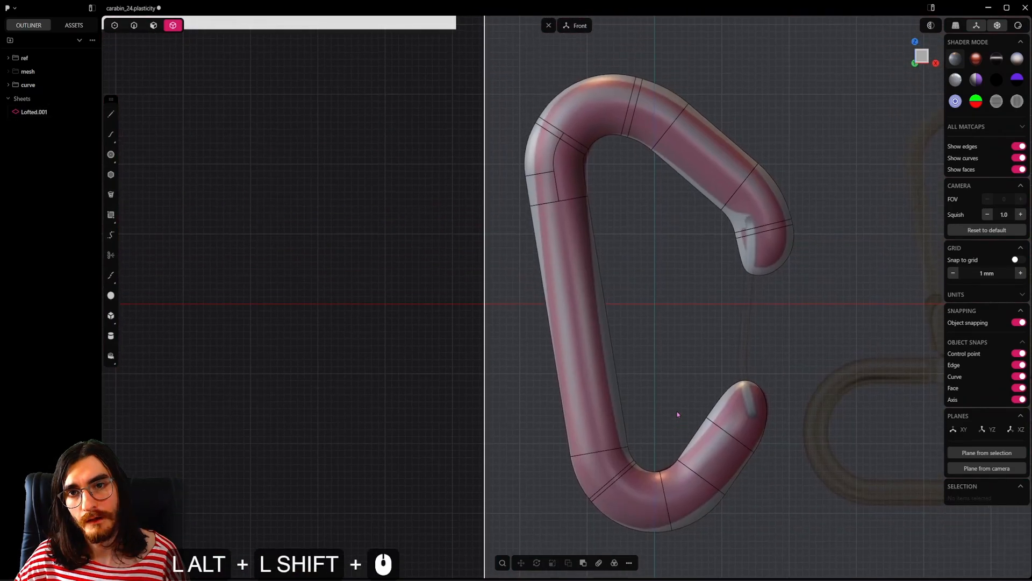
key(ctrl+alt+s)
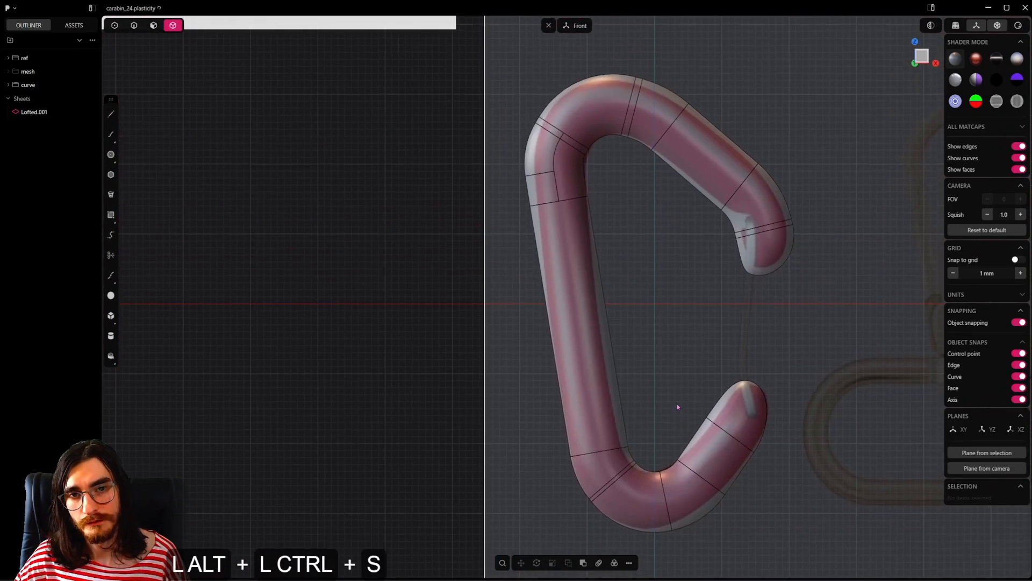
click(601, 336)
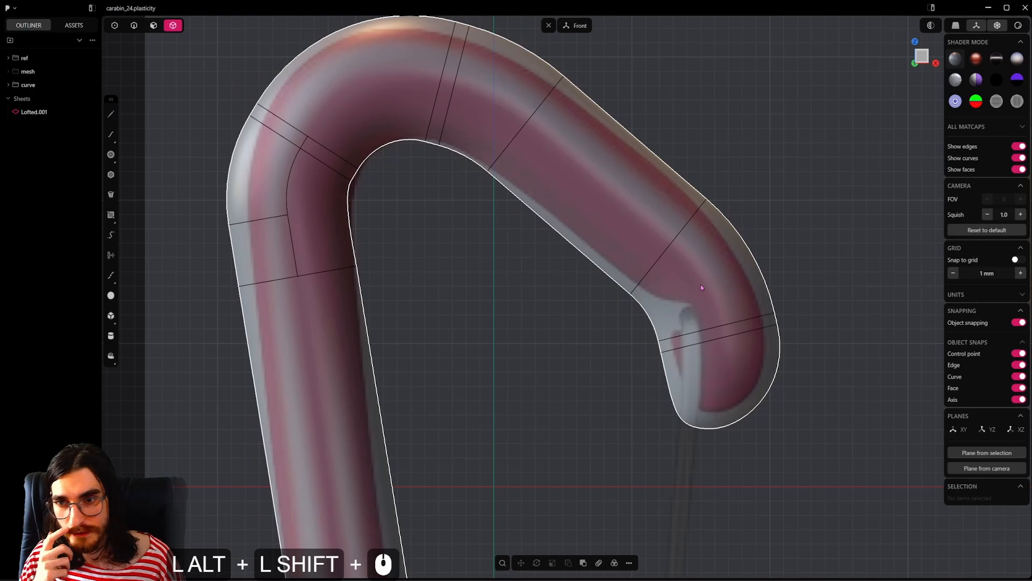
Step: Draw an open seven-segment polyline about 18 mm long on the front plane, following the notch at the upper arm's inner tip
scroll(701, 284, up, 2)
click(115, 123)
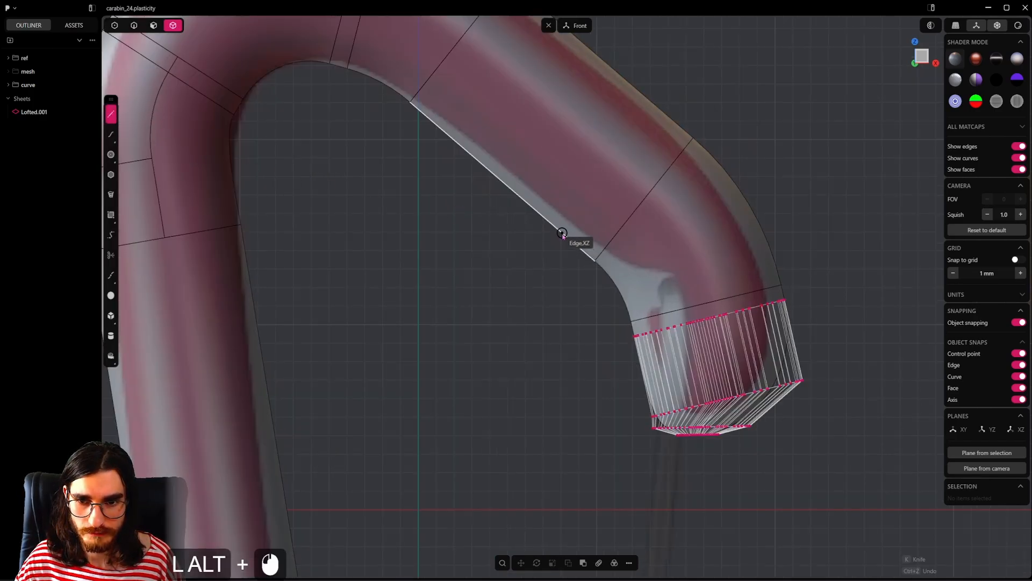
click(562, 234)
click(594, 261)
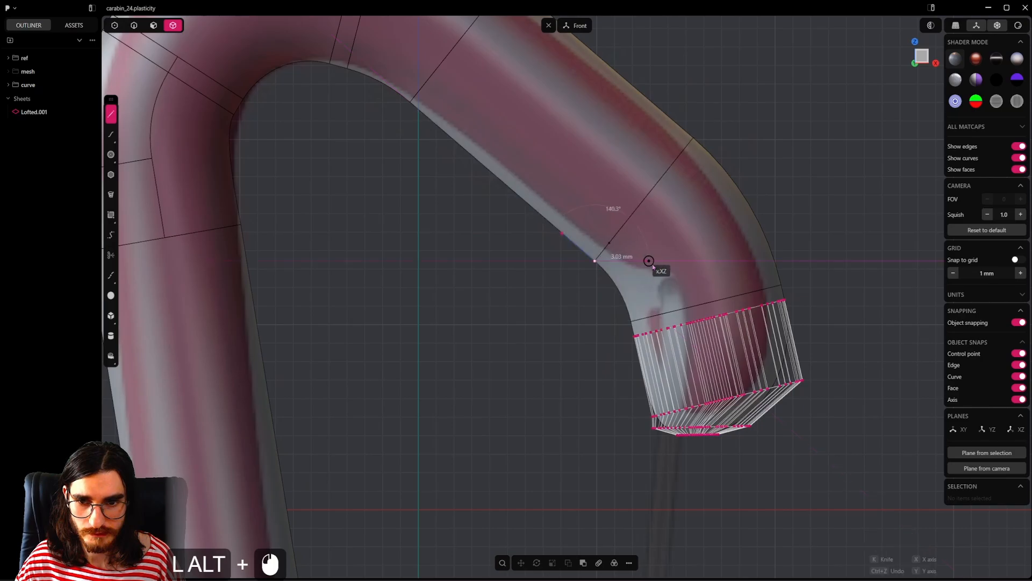
click(681, 274)
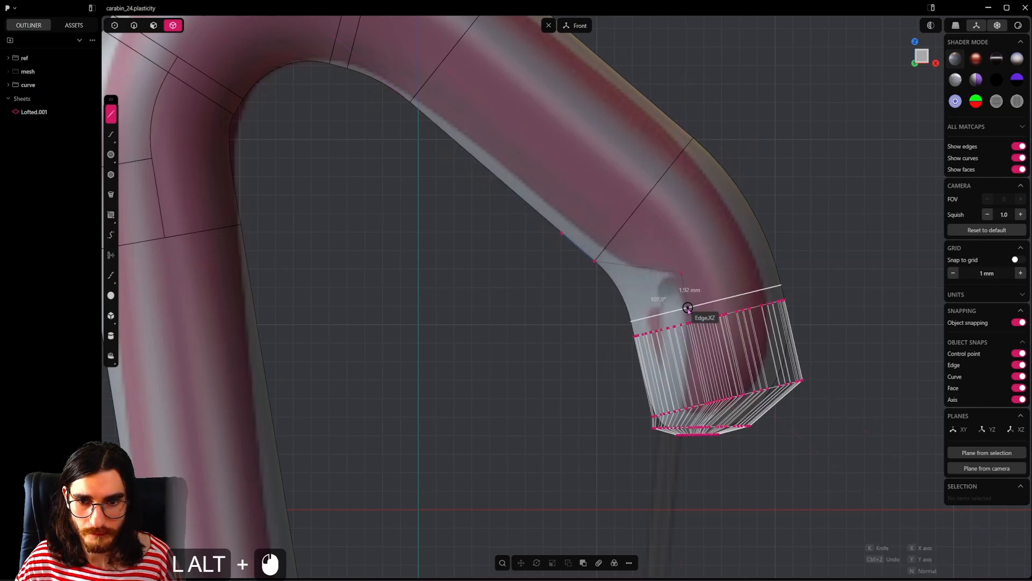
click(688, 307)
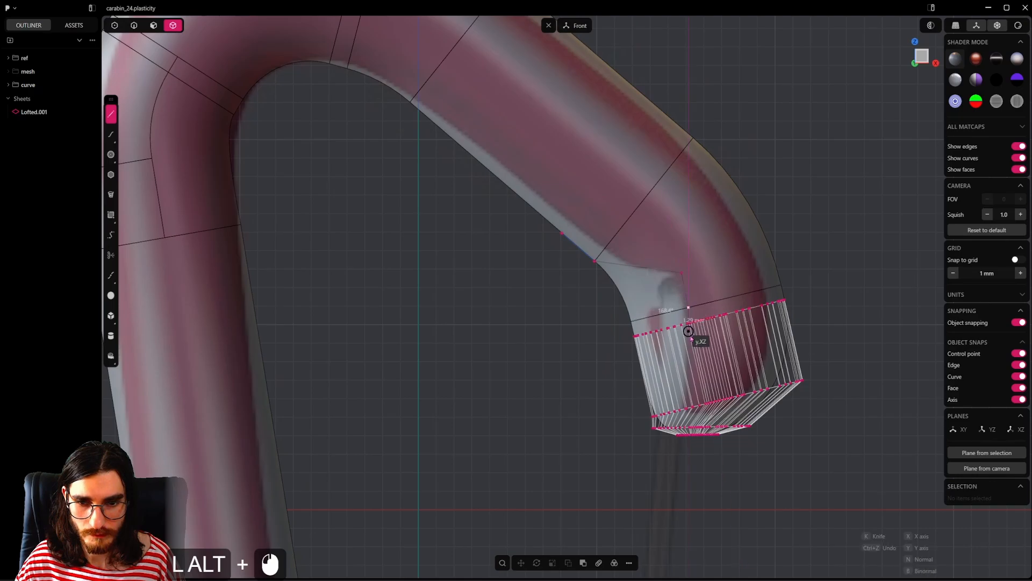
click(688, 350)
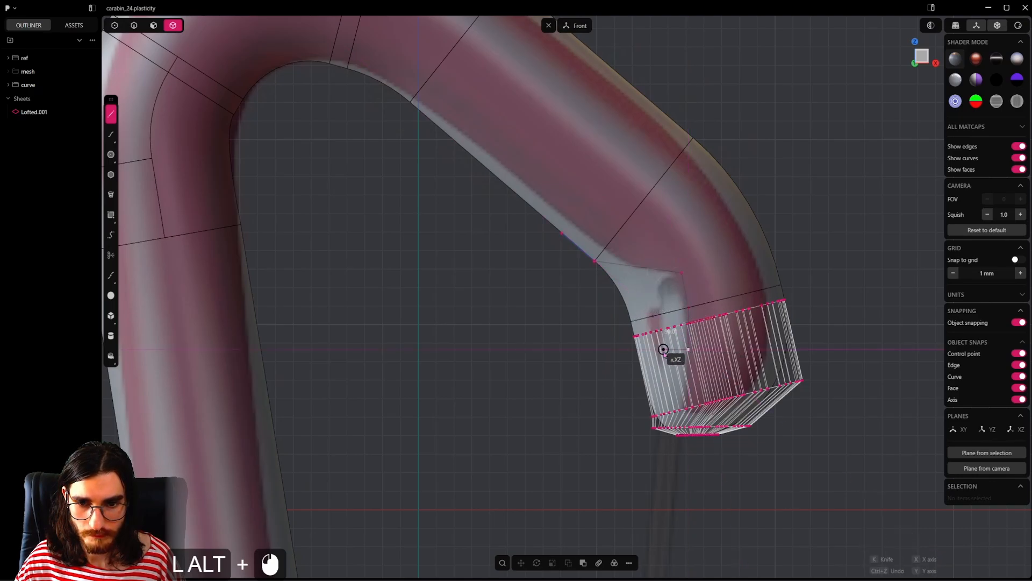
click(668, 349)
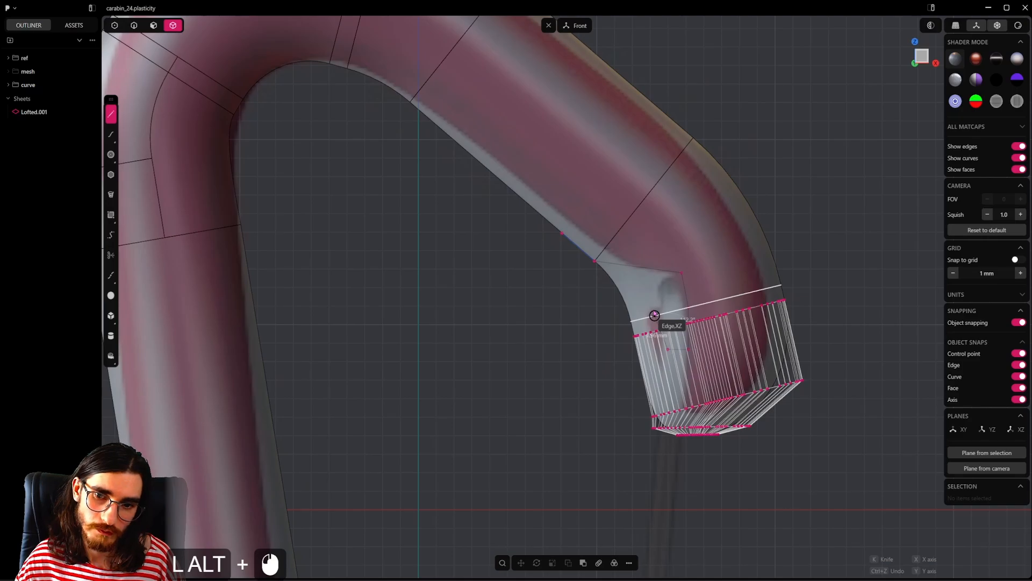
click(655, 315)
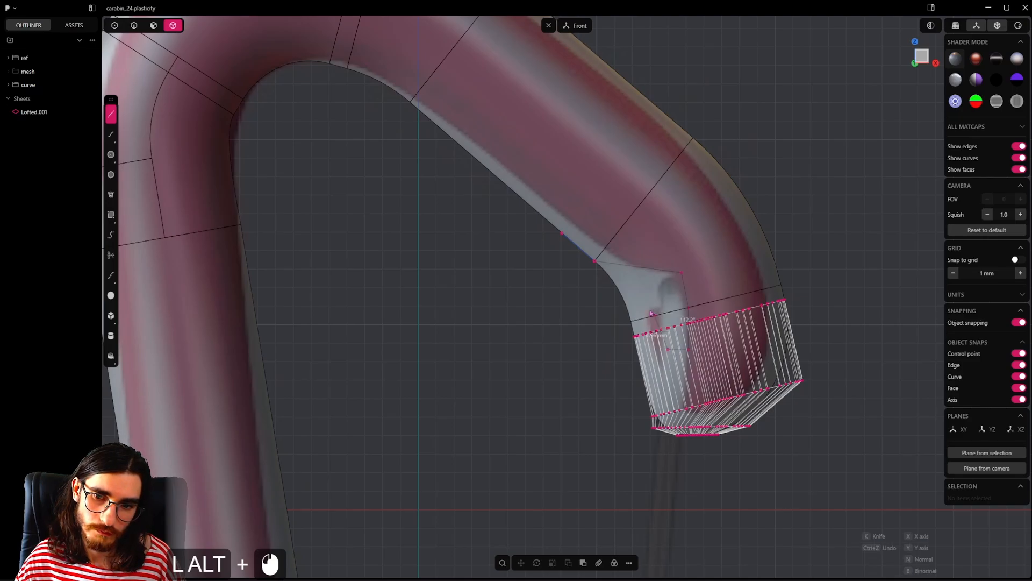
click(584, 315)
right_click(584, 315)
scroll(583, 314, down, 7)
scroll(584, 315, up, 3)
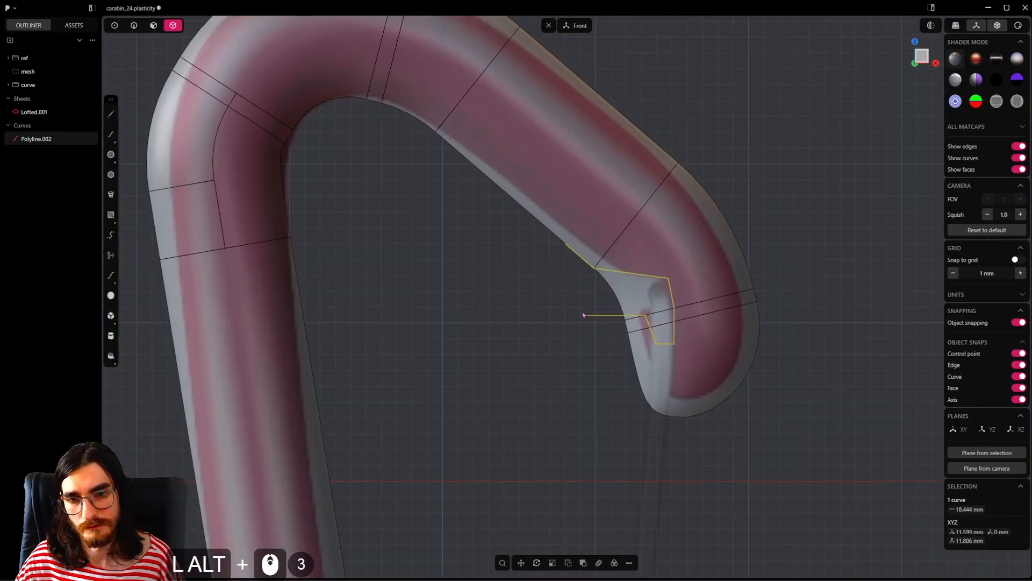
Step: Hide the notch polyline and toggle off the control points displayed on the upper arm's end cap
click(115, 25)
click(535, 369)
alt+middle_drag(756, 295, 729, 294)
scroll(729, 294, up, 2)
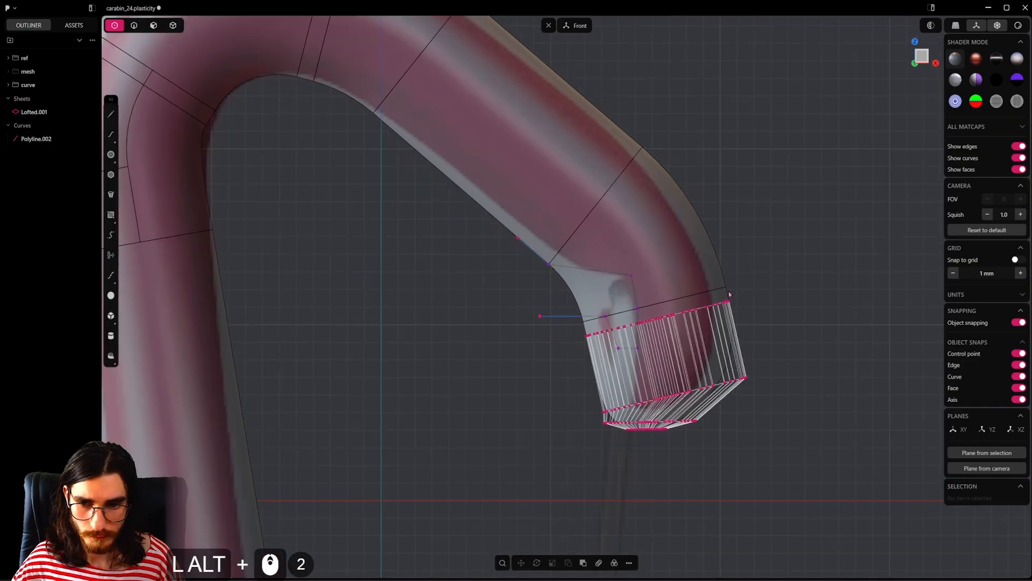
alt+shift+middle_drag(681, 326, 644, 355)
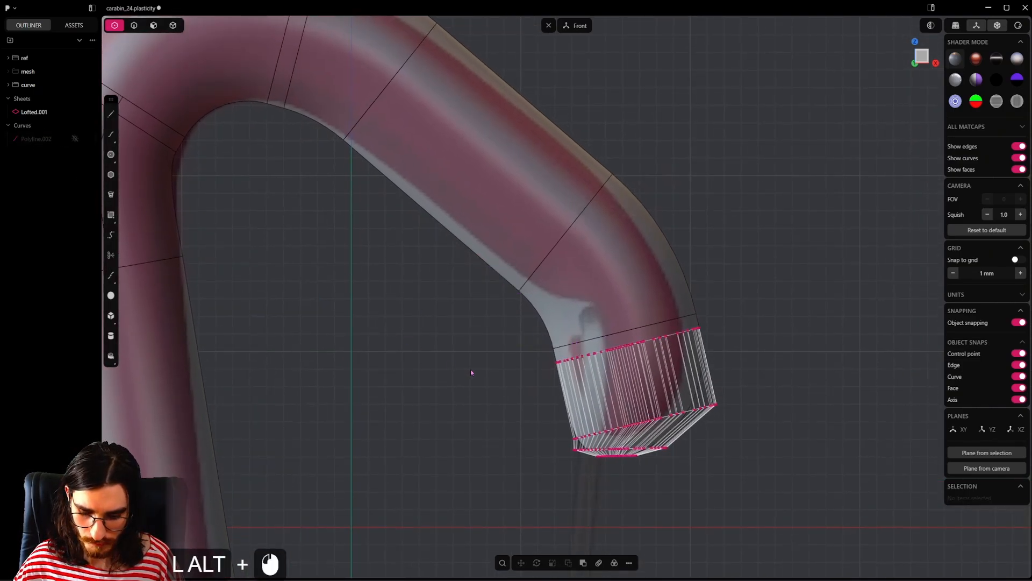
key(alt+f)
text(tog)
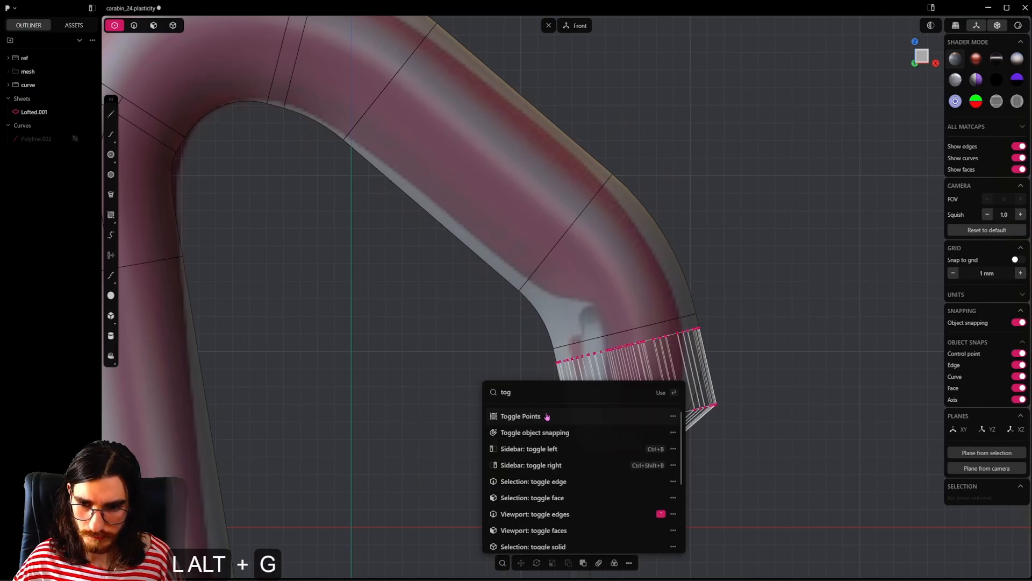
click(547, 416)
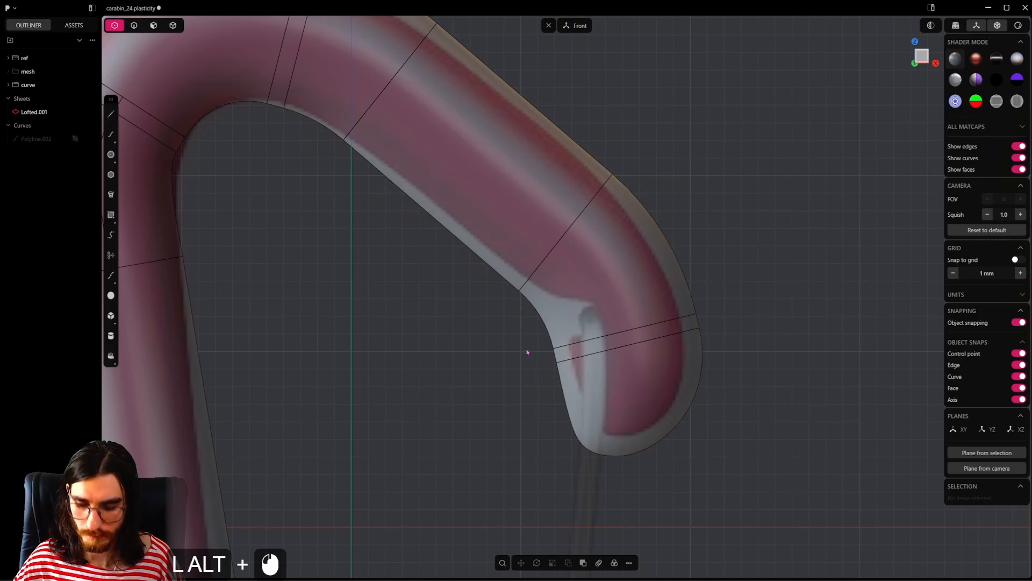
Step: Toggle the end cap's control points back on with Toggle Points
key(alt+f)
text(t)
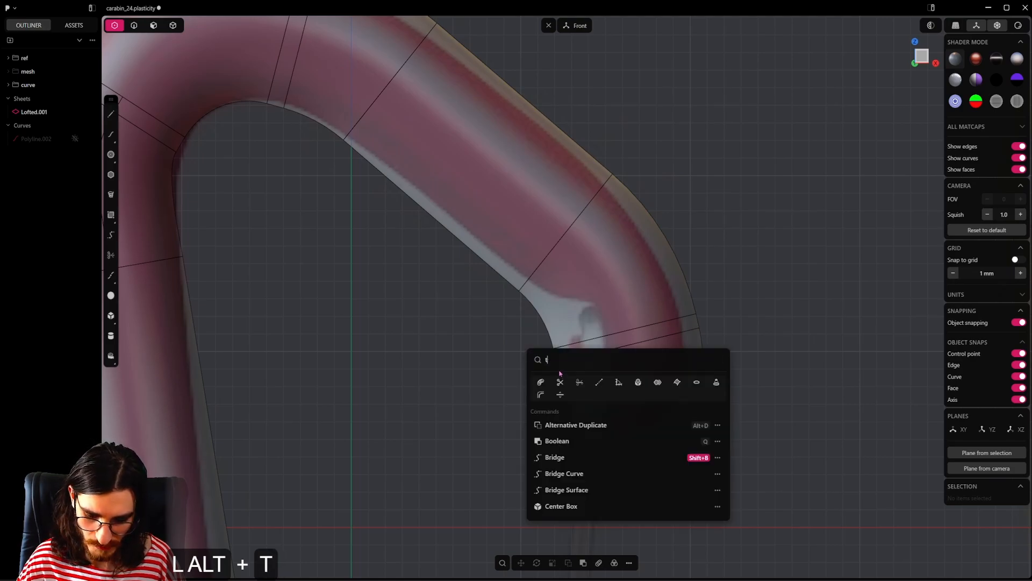
text(og)
click(572, 387)
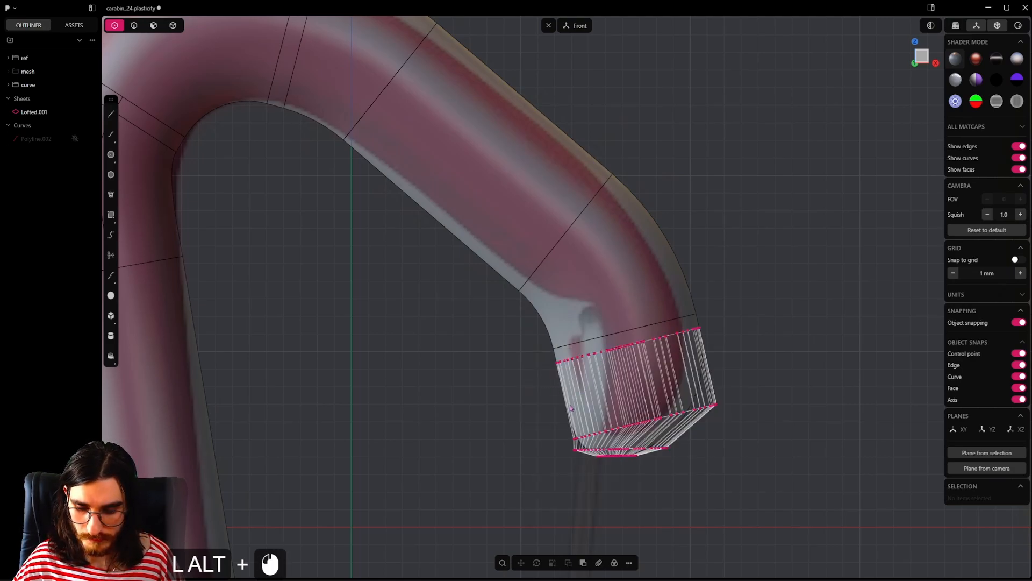
Step: Add the Toggle Points command to the command search favorites
key(alt+f)
text(tog)
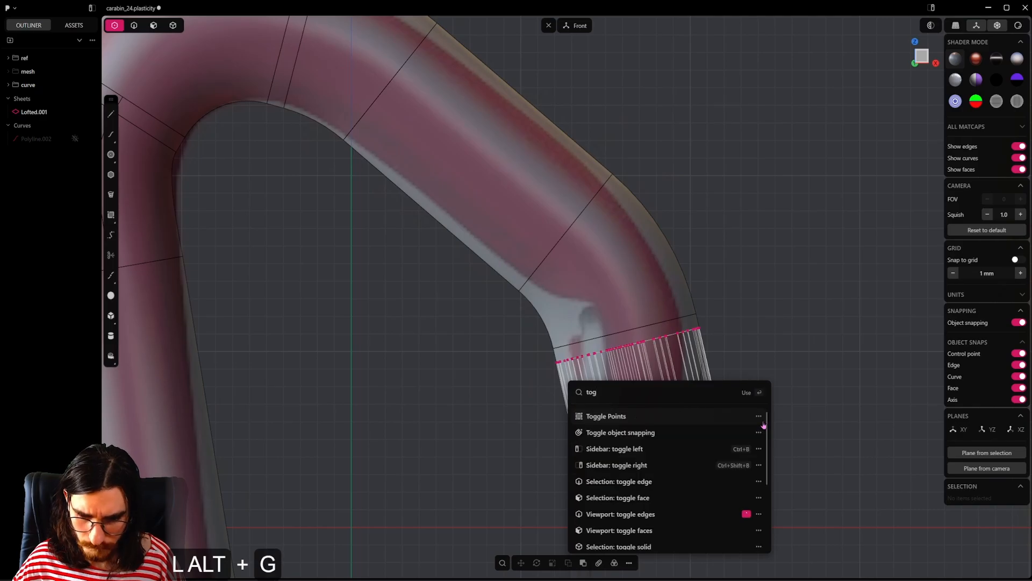
click(759, 417)
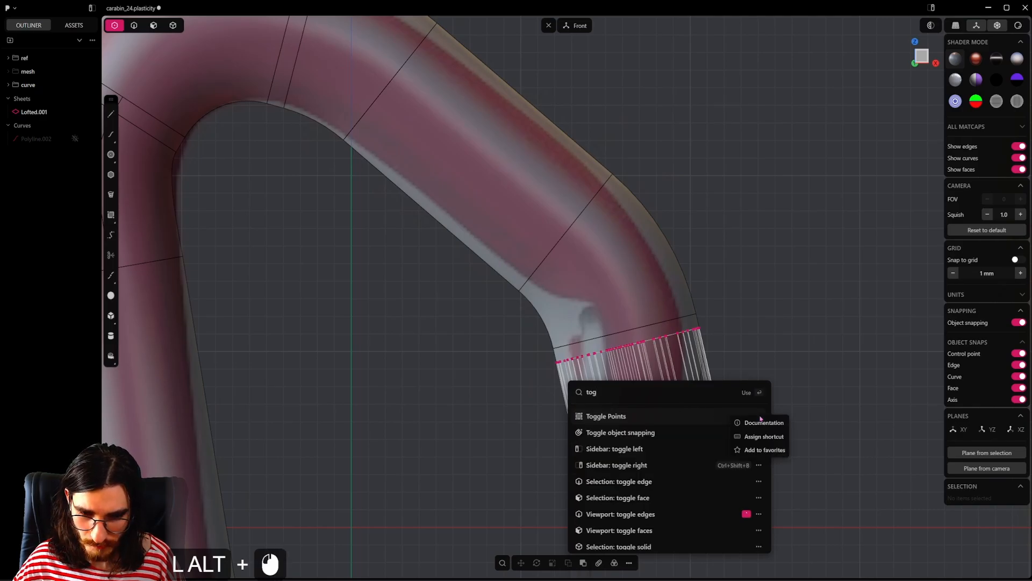
click(774, 450)
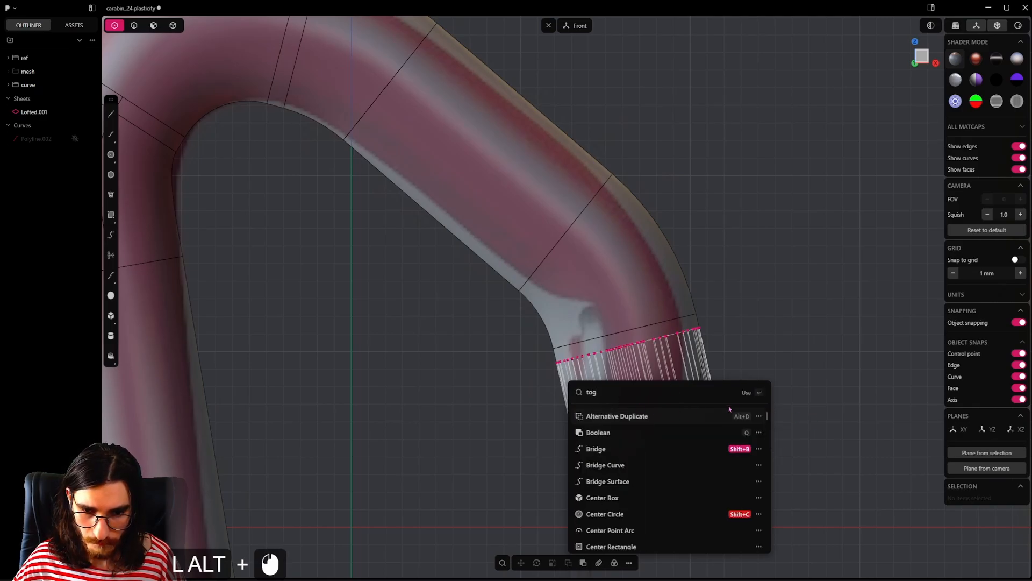
click(421, 398)
right_click(421, 398)
Step: Turn off the end cap's control points with the favorited Toggle Points command, and show the notch polyline again
key(f)
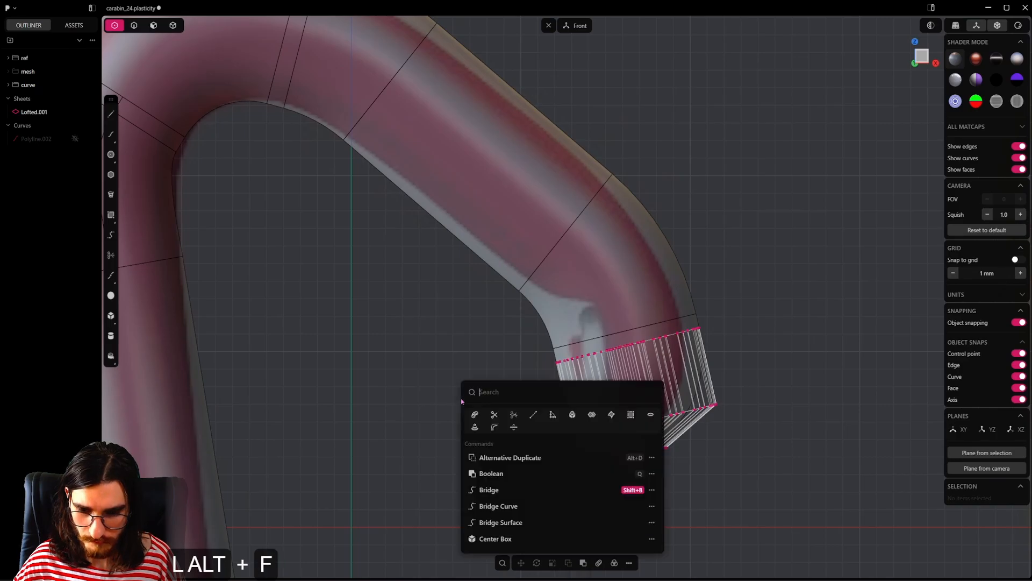
click(636, 420)
shift+middle_drag(595, 431, 554, 418)
key(f)
click(627, 370)
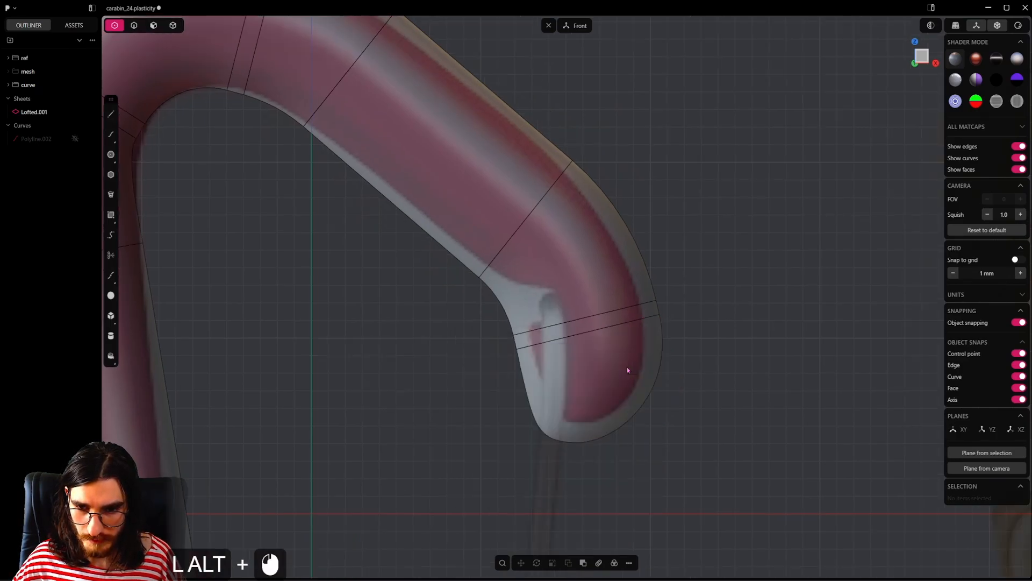
click(75, 139)
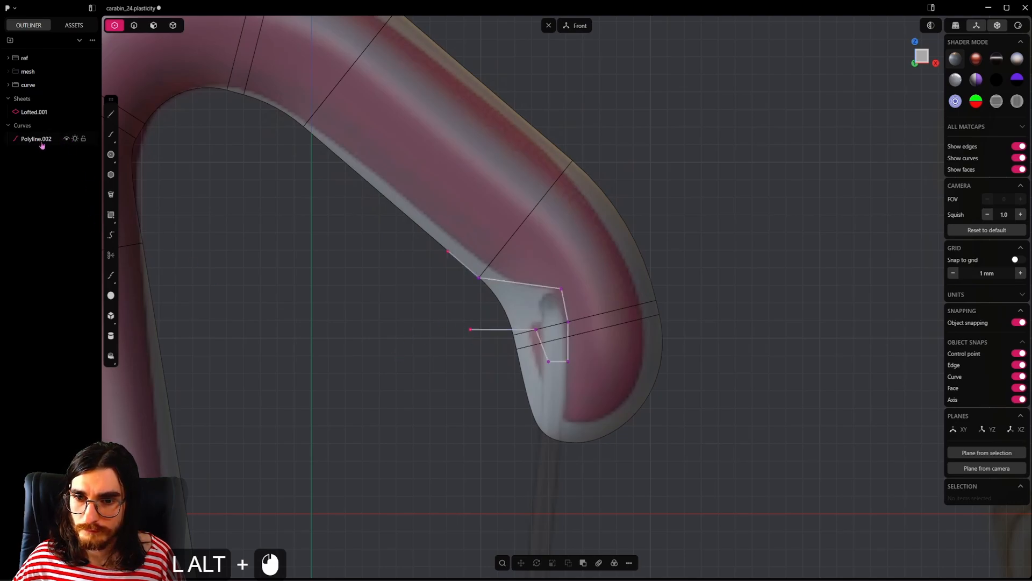
Step: Draw a straight line about 3 mm long from the polyline's corner on the arm's inner edge to its lower open end, closing the notch profile
scroll(479, 329, up, 3)
shift+middle_drag(535, 308, 535, 330)
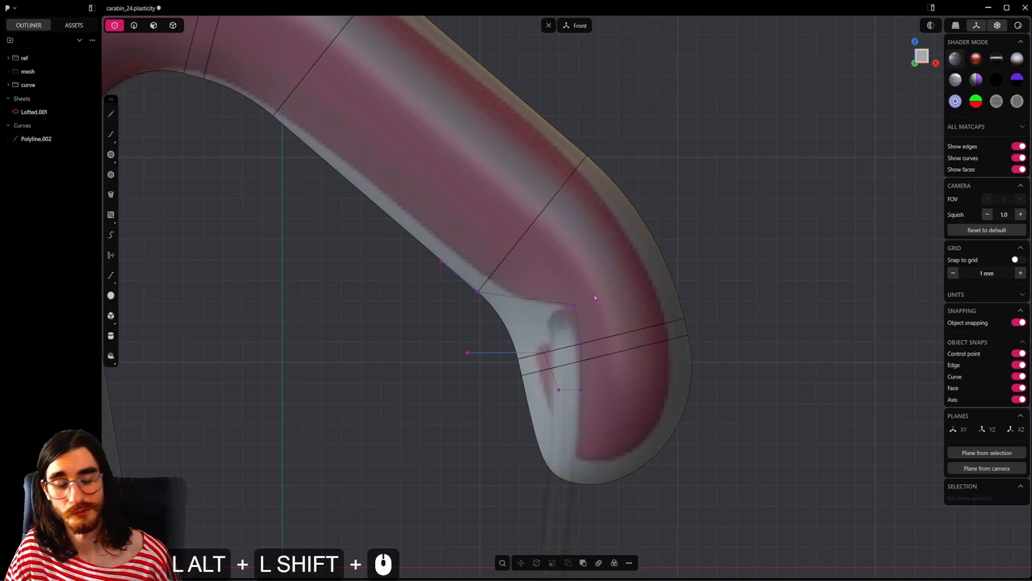
alt+right_drag(589, 316, 580, 314)
key(l)
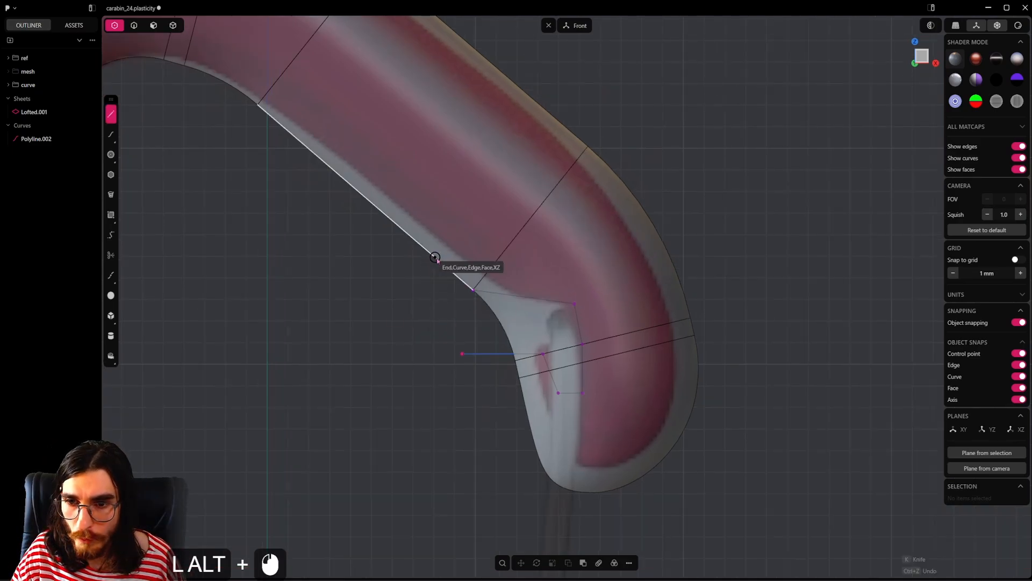
click(470, 292)
click(461, 353)
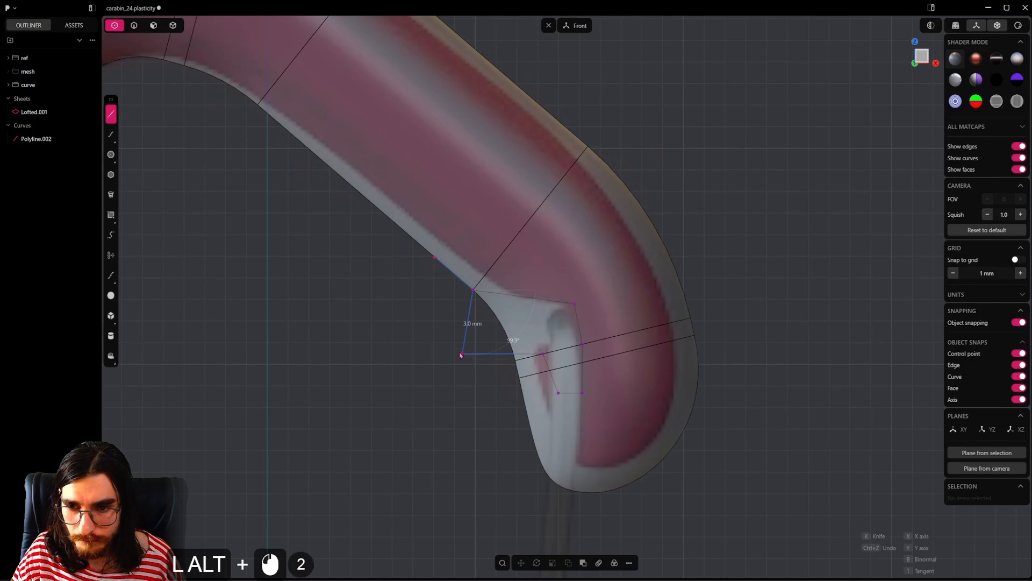
Step: Extrude the closed notch profile out of the front plane into a solid cutter block
alt+drag(350, 200, 441, 225)
key(3)
click(590, 383)
key(e)
mouse_move(560, 367)
mouse_down()
mouse_move(491, 350)
mouse_move(547, 371)
mouse_up()
Step: Stretch the notch cutter block along the Y axis to a depth of about 21 mm
key(s)
key(y)
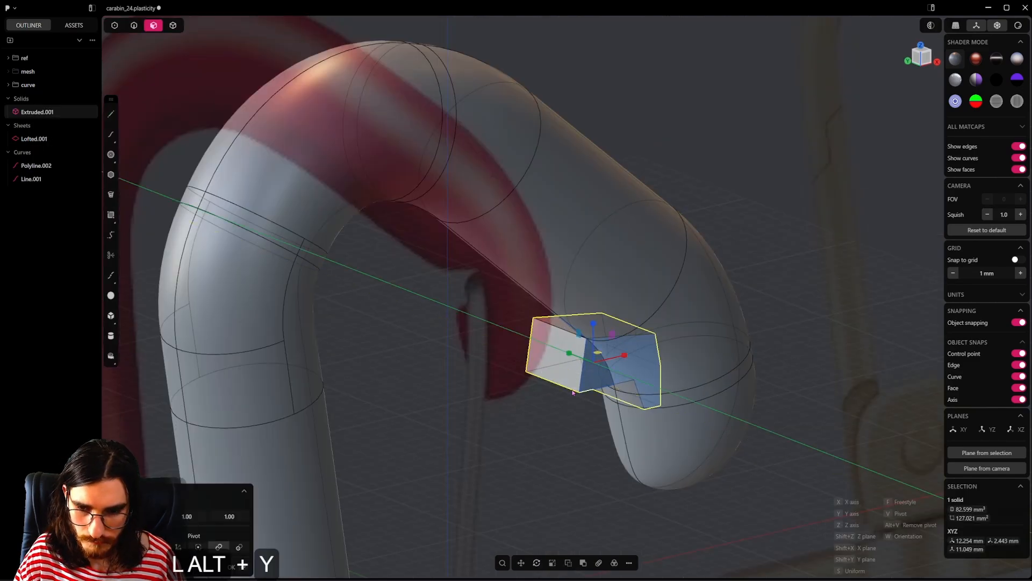
click(686, 485)
right_click(578, 402)
Step: Move the cutter block along the Y axis so it passes through both sides of the pipe, and hide its two profile curves
key(g)
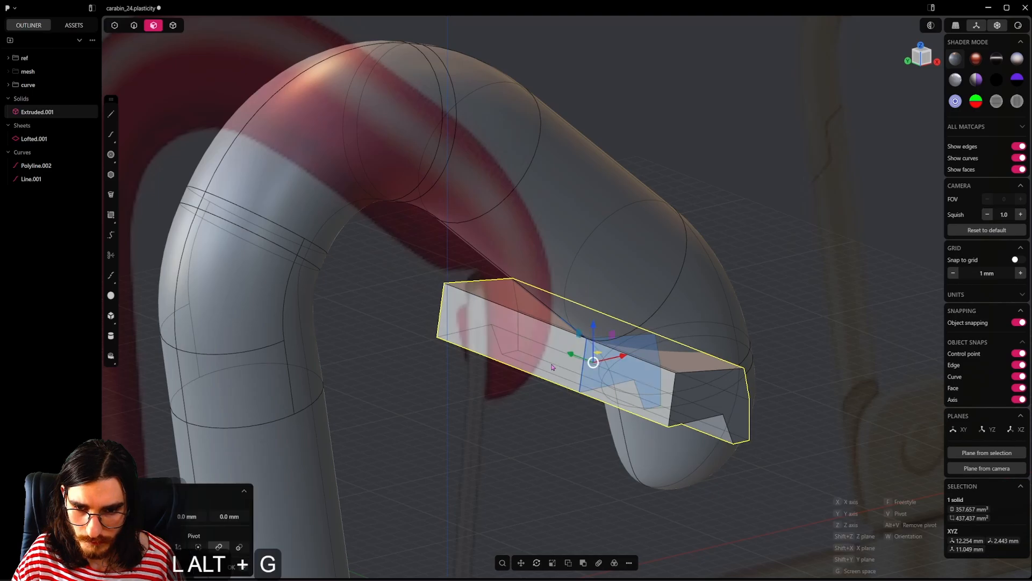
key(x)
key(y)
click(610, 361)
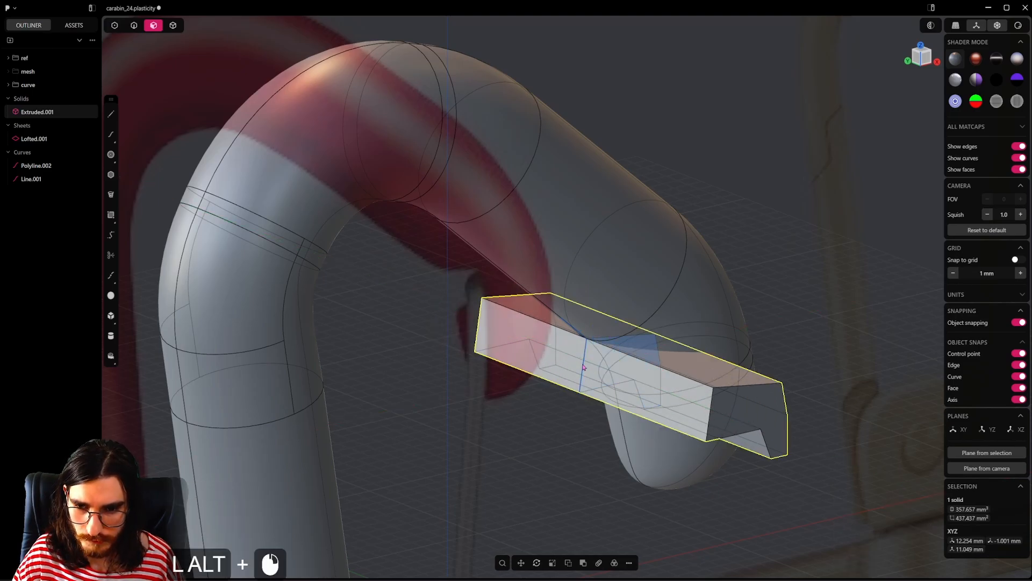
click(74, 178)
click(75, 166)
Step: Fillet the cutter block's upper corner edge deepest in the arm and the shallow bend edge just below it
key(2)
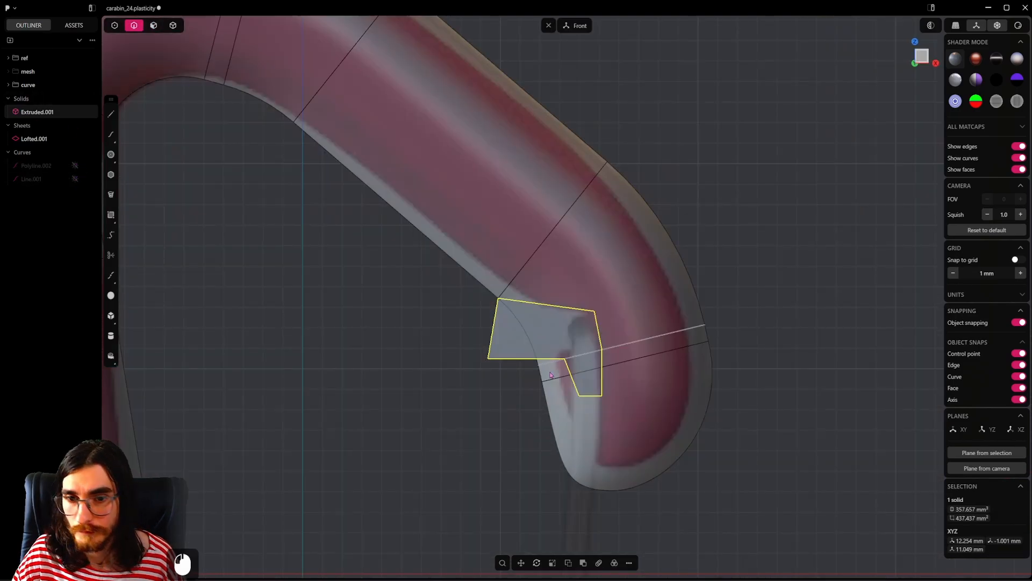
middle_drag(591, 349, 639, 371)
click(565, 343)
drag(564, 339, 576, 327)
right_click(559, 387)
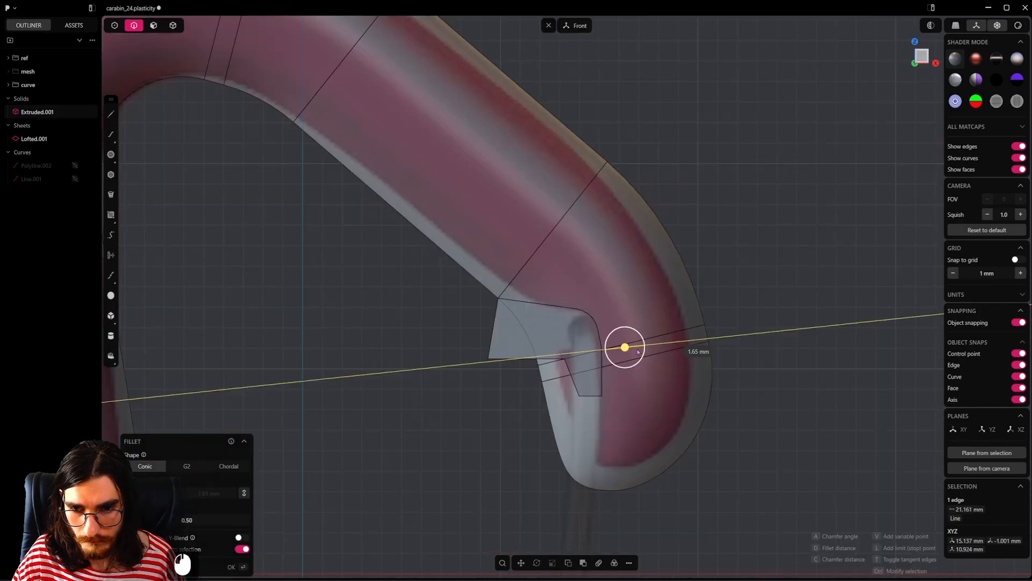
drag(658, 358, 702, 355)
middle_drag(609, 375, 561, 397)
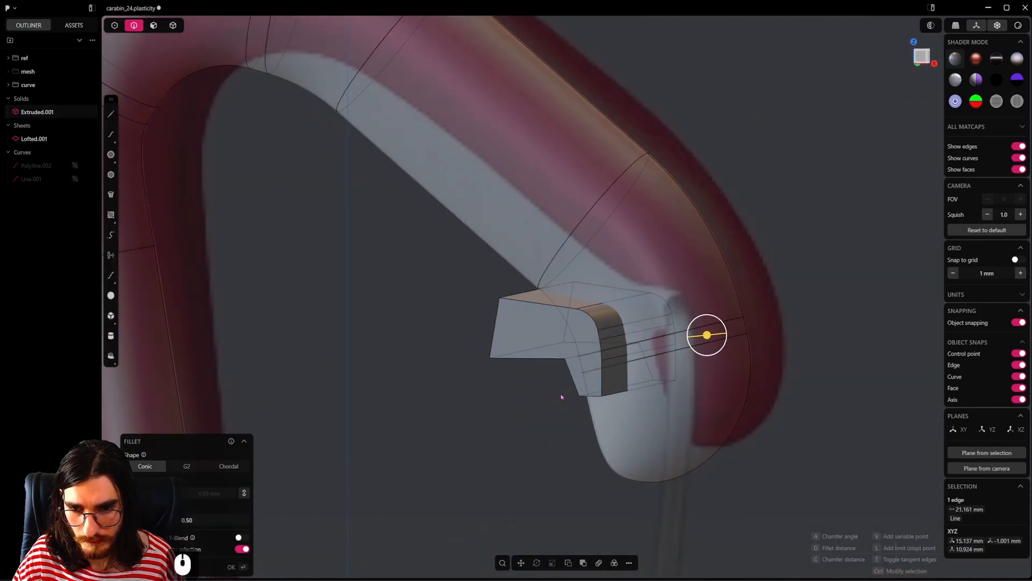
drag(722, 337, 846, 336)
right_click(846, 336)
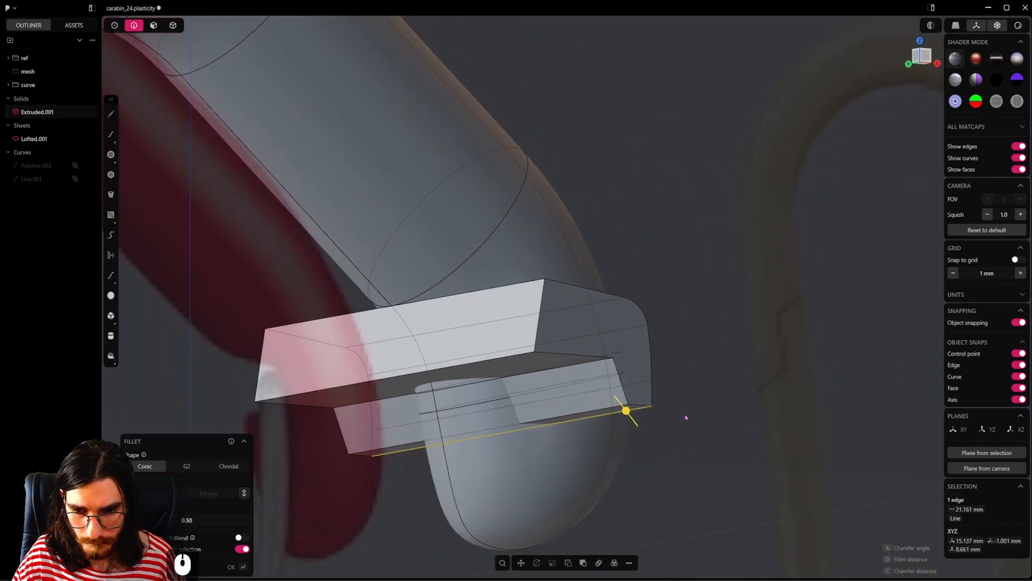
Step: Round the narrow lower end of the cutter block with a Full fillet across its two bottom edges
shift+click(604, 409)
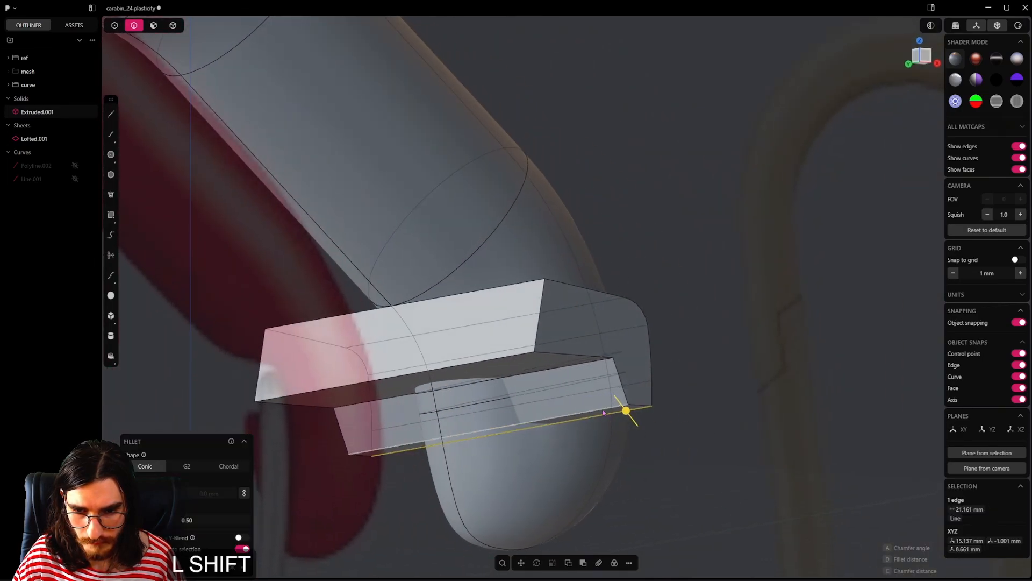
mouse_move(596, 411)
alt+middle_down()
mouse_move(532, 423)
mouse_move(605, 428)
alt+middle_up()
mouse_move(595, 412)
mouse_down()
mouse_move(586, 432)
mouse_move(590, 418)
mouse_up()
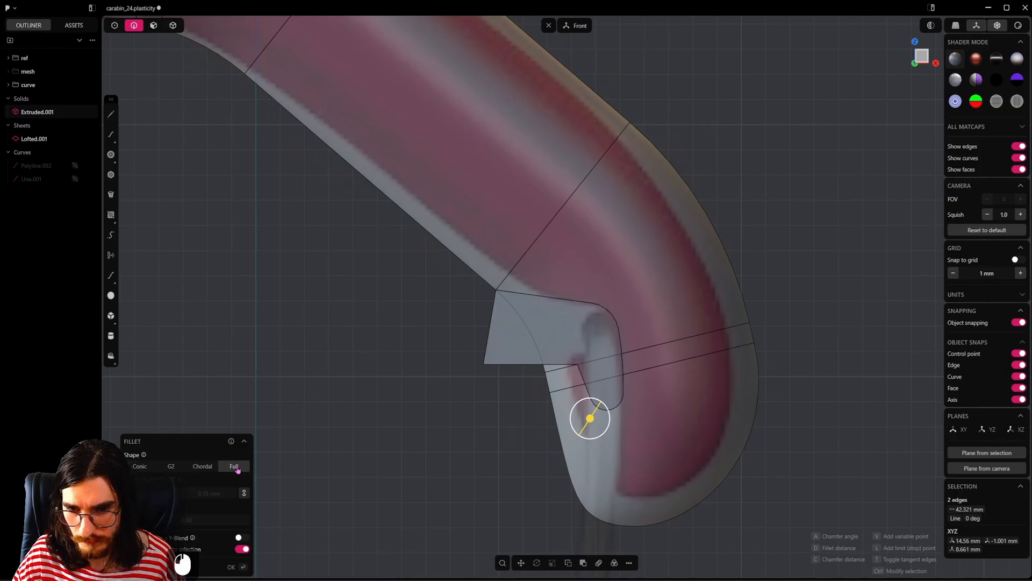
right_click(524, 433)
middle_drag(523, 433, 530, 425)
Step: Fillet the cutter block's inner concave edge and offset its outer end face outward by about 2.6 mm
click(579, 366)
key(b)
alt+middle_drag(580, 377, 595, 392)
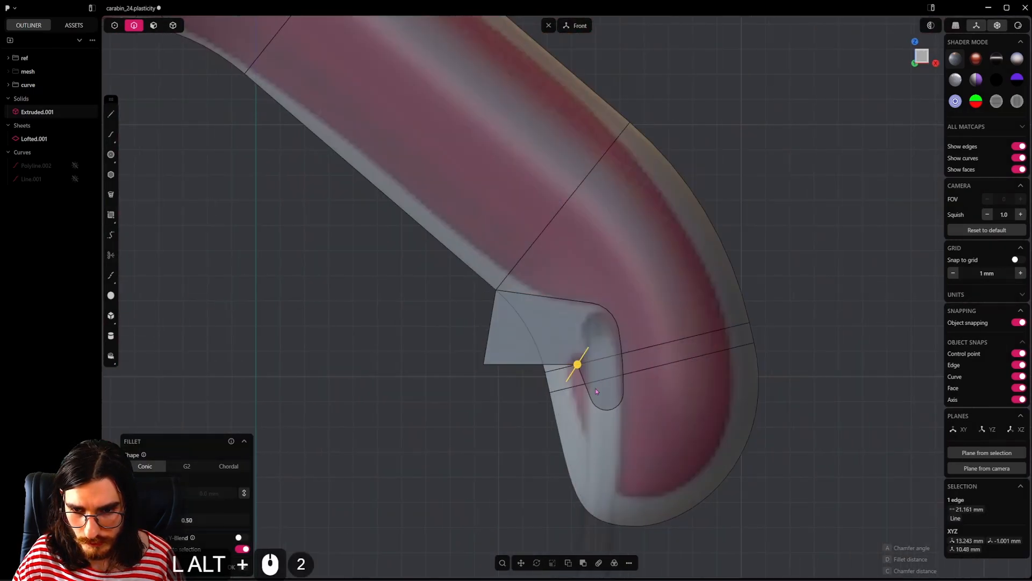
drag(596, 391, 581, 403)
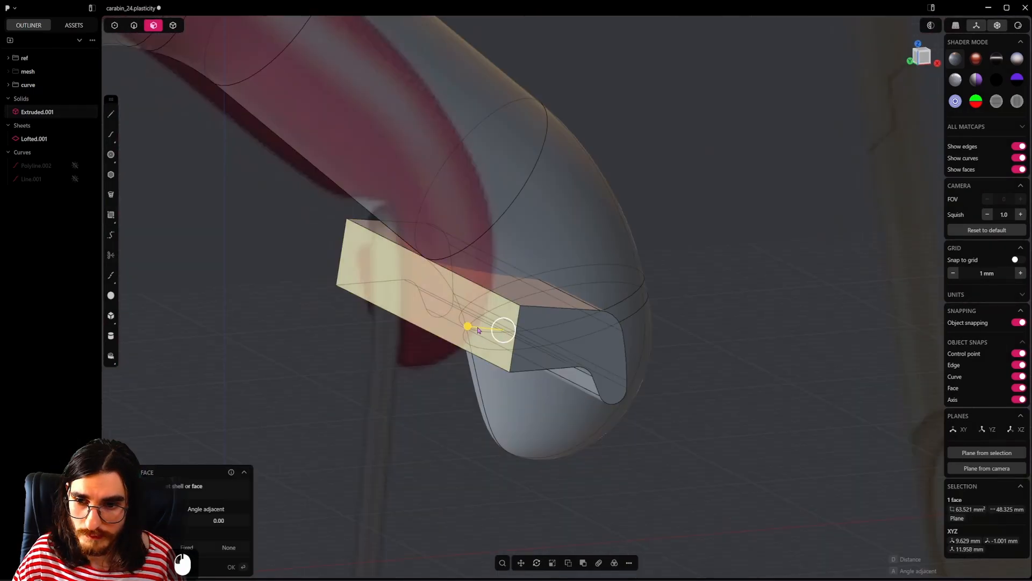
drag(473, 347, 416, 344)
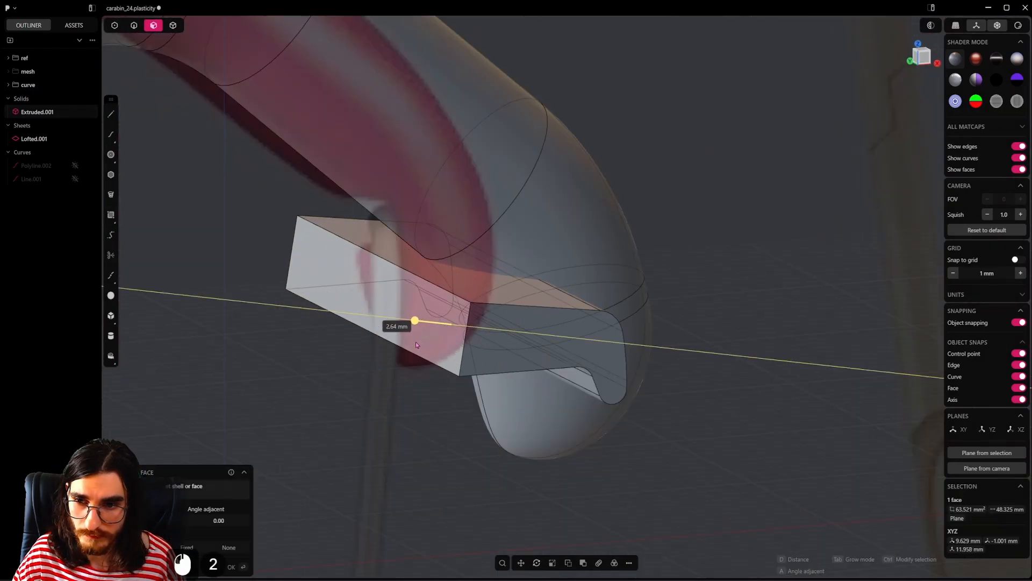
alt+middle_drag(570, 344, 610, 330)
right_click(581, 317)
Step: Try a Boolean of the notch cutter block against the carabiner pipe body
key(4)
click(584, 261)
scroll(561, 312, down, 5)
shift+click(573, 321)
scroll(575, 324, up, 3)
key(q)
right_click(613, 335)
key(6)
middle_drag(702, 287, 600, 290)
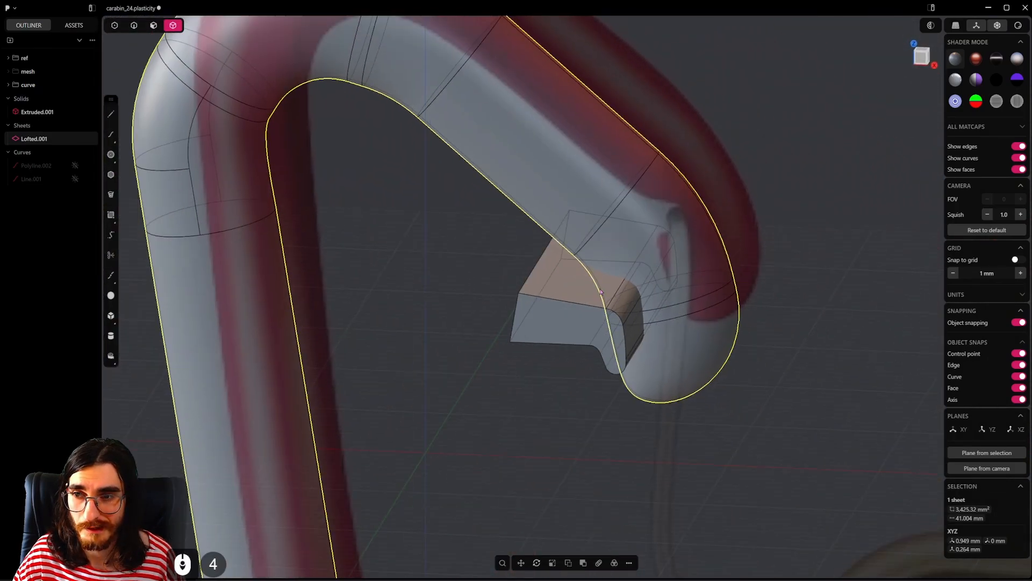
Step: Hide the notch cutter block and the ref group so only the carabiner pipe is shown, and select the pipe
scroll(601, 292, down, 10)
shift+middle_drag(591, 336, 614, 365)
click(616, 329)
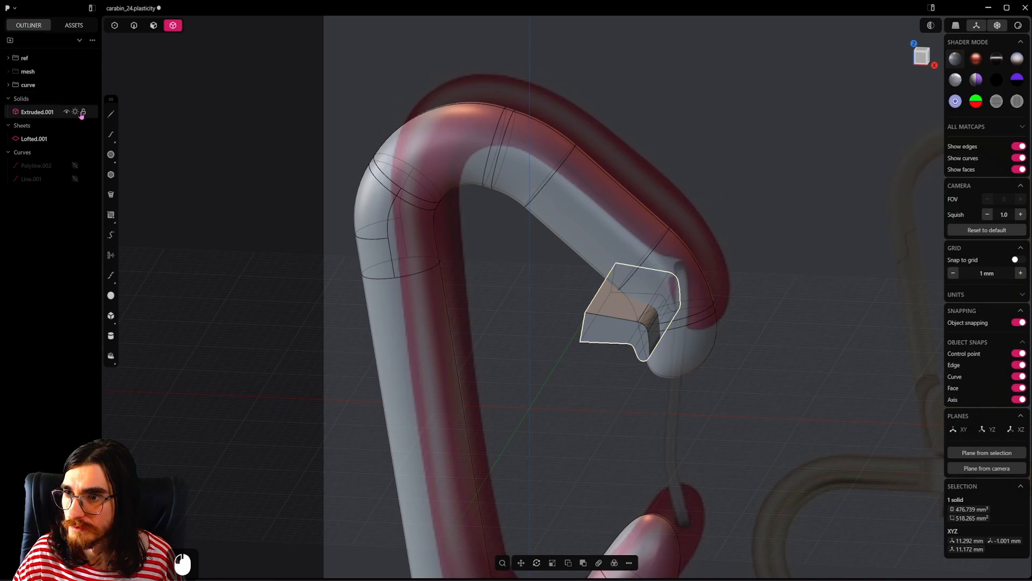
click(67, 112)
key(ctrl+s)
click(421, 219)
middle_drag(420, 219, 637, 349)
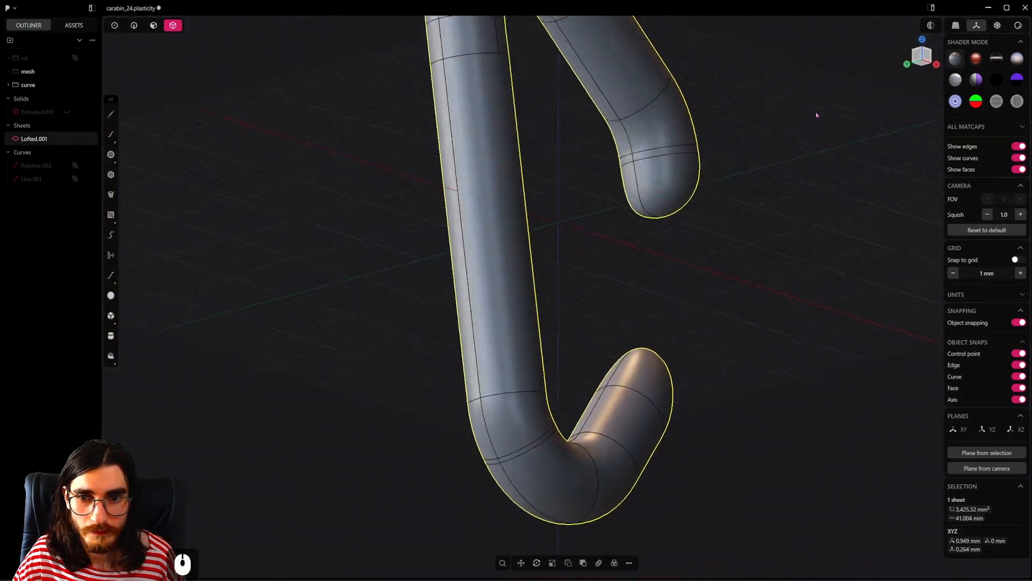
middle_drag(816, 114, 712, 239)
shift+middle_drag(656, 334, 643, 387)
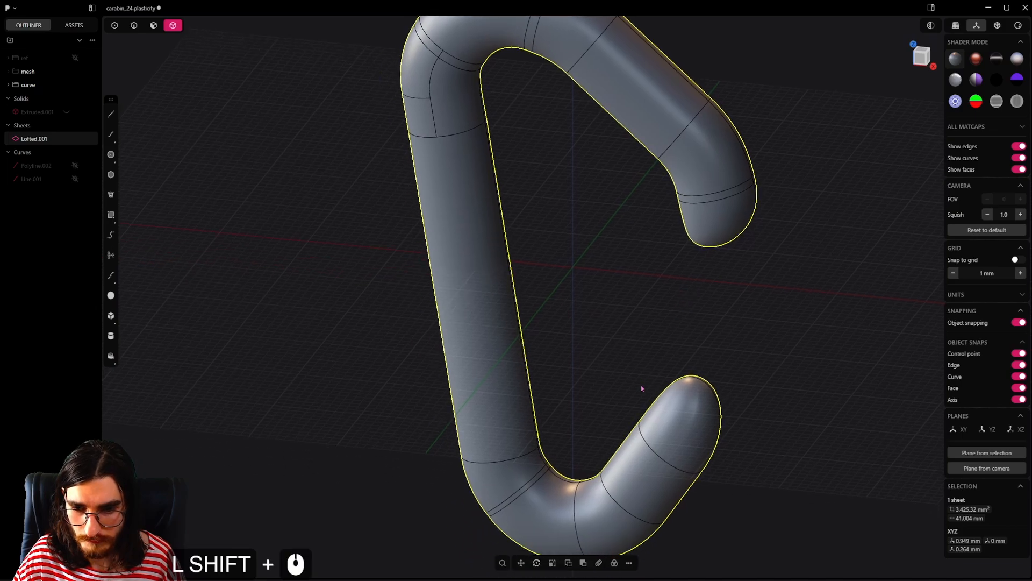
scroll(643, 387, up, 3)
text(fedge)
click(744, 436)
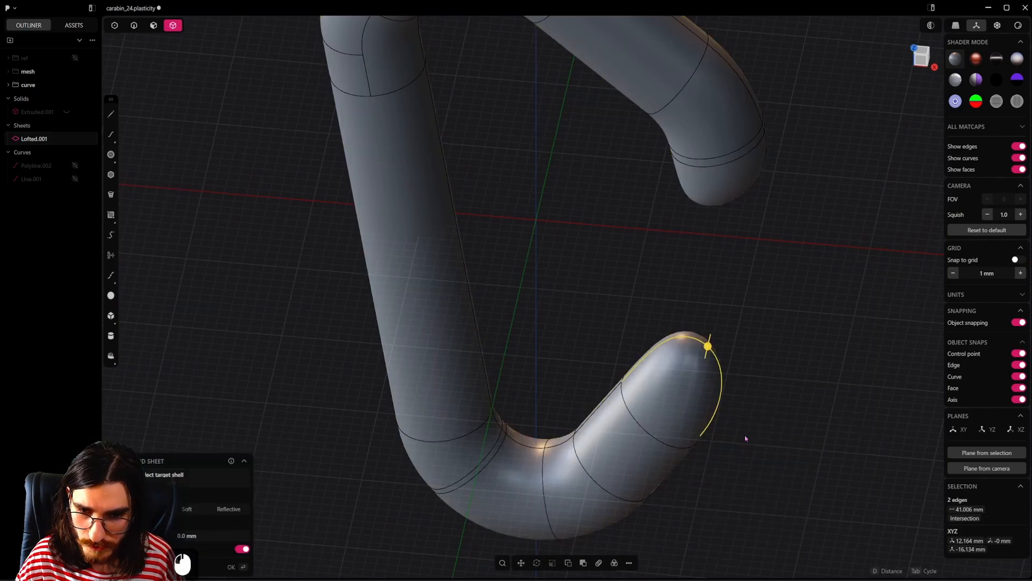
middle_drag(658, 392, 562, 343)
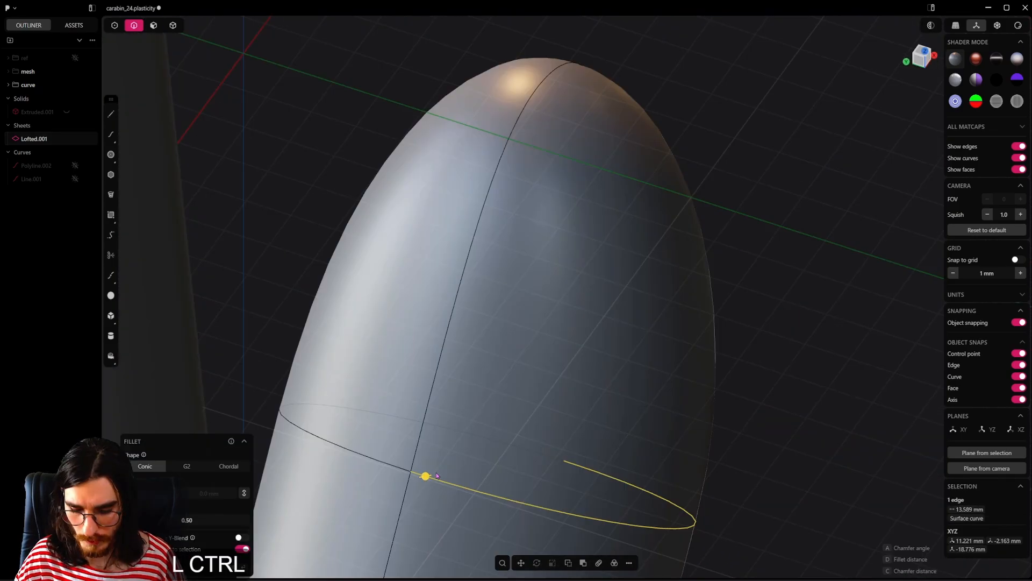
key(ctrl+r)
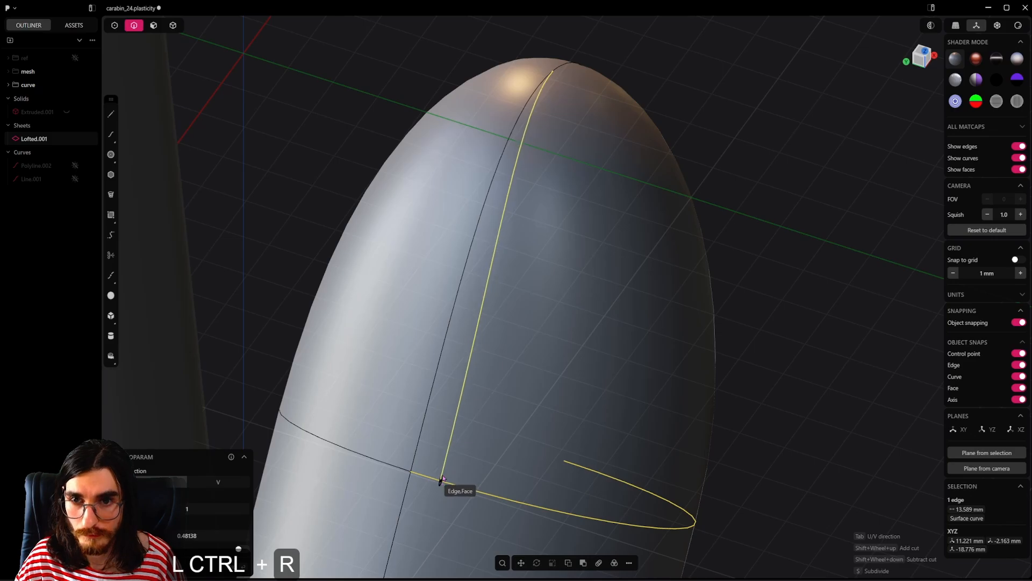
key(Tab)
key(Tab)
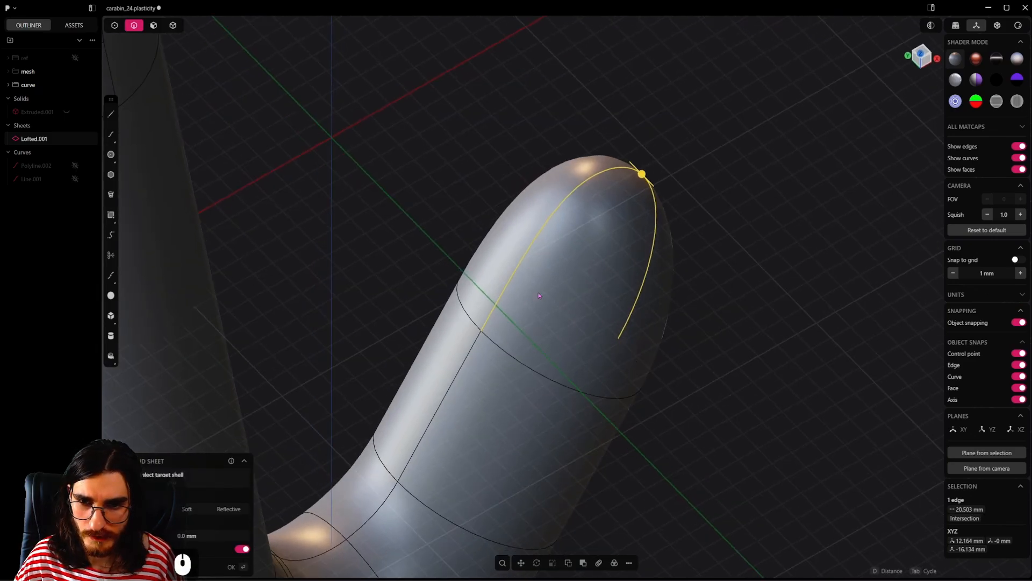
Step: In the Right view, draw a vertical line about 12.3 mm long just beside the centre seam, running past the lower arm's rounded tip
key(KP_3)
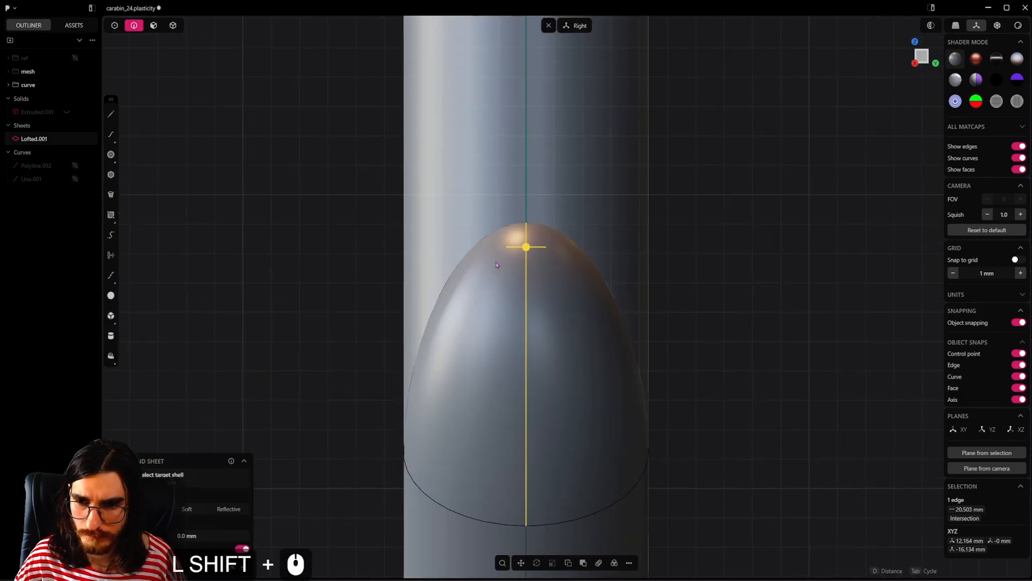
shift+middle_drag(596, 243, 580, 146)
scroll(580, 146, down, 3)
click(292, 213)
click(110, 114)
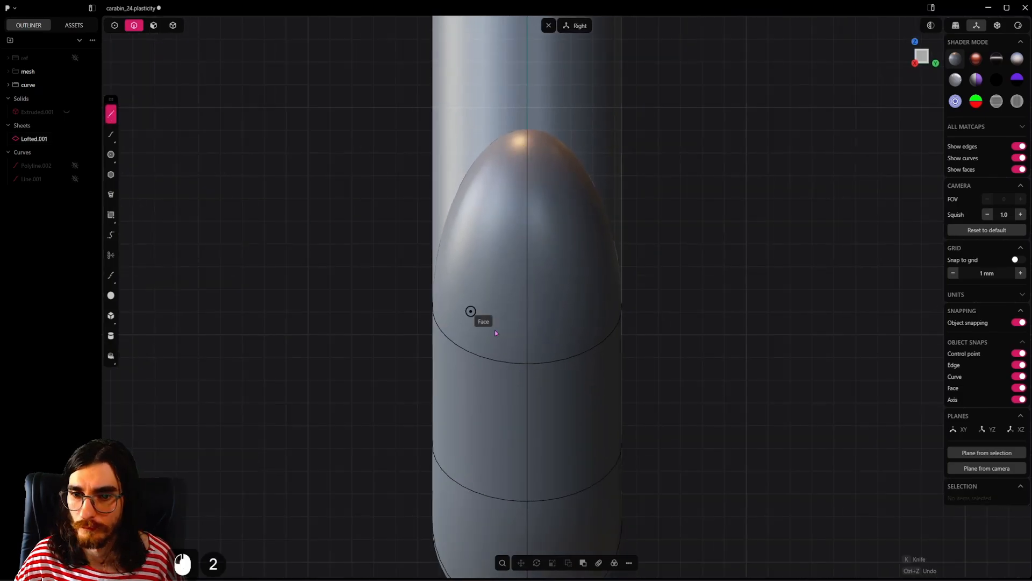
click(504, 362)
click(504, 85)
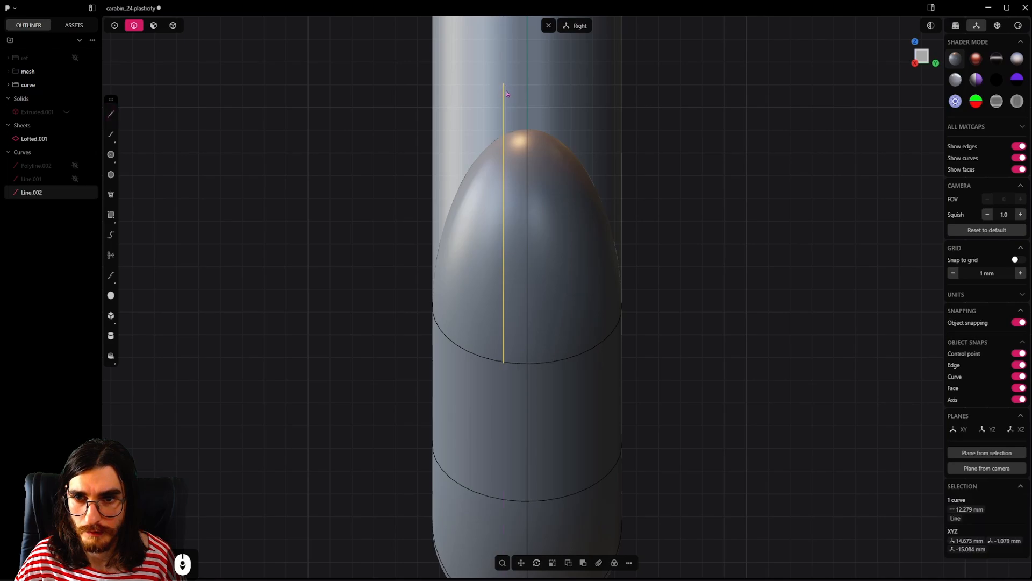
Step: Duplicate the outer half face of the lower arm's tip on the line's side as a separate sheet, and hide the pipe body
middle_drag(506, 87, 481, 329)
key(3)
click(481, 330)
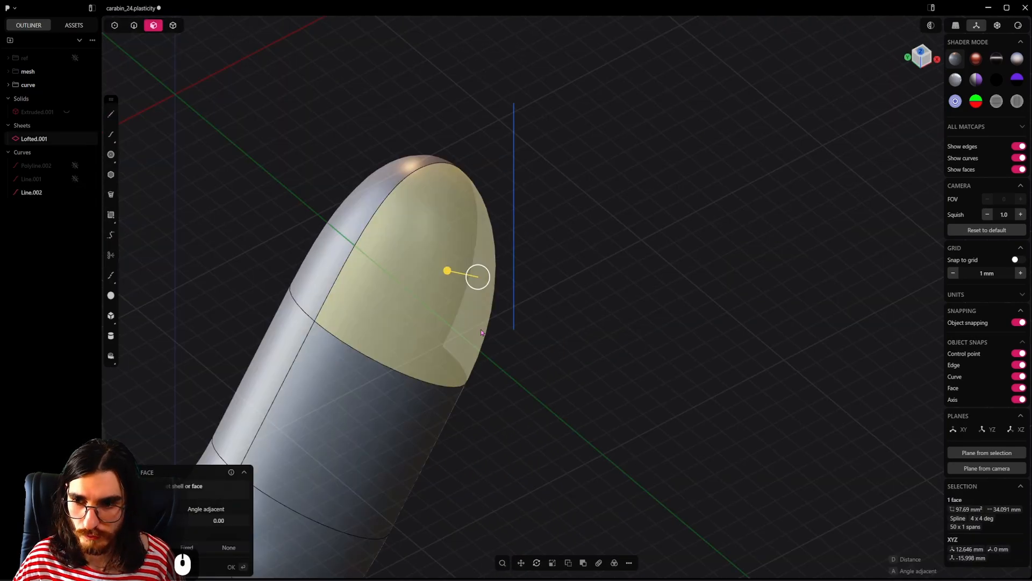
key(shift+d)
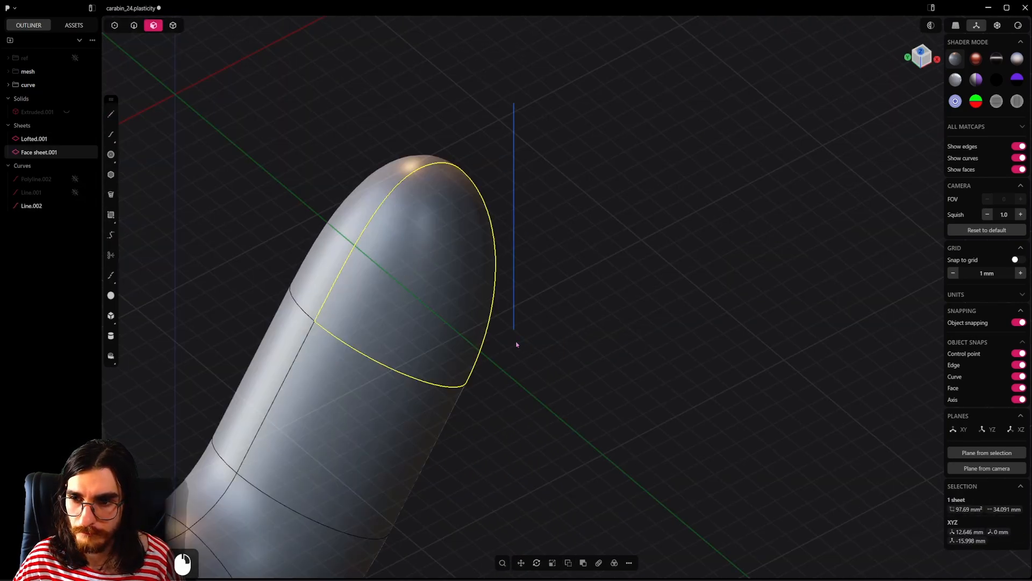
click(75, 139)
click(441, 258)
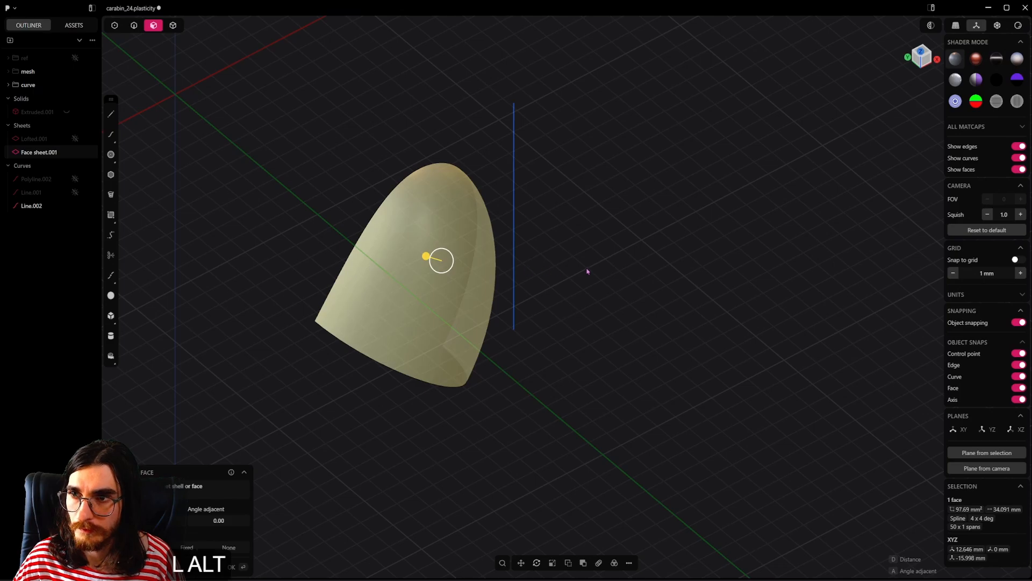
Step: Cut the duplicated tip sheet with the vertical line in the Right view, and delete the line
alt+middle_drag(588, 271, 456, 284)
key(2)
click(476, 194)
key(c)
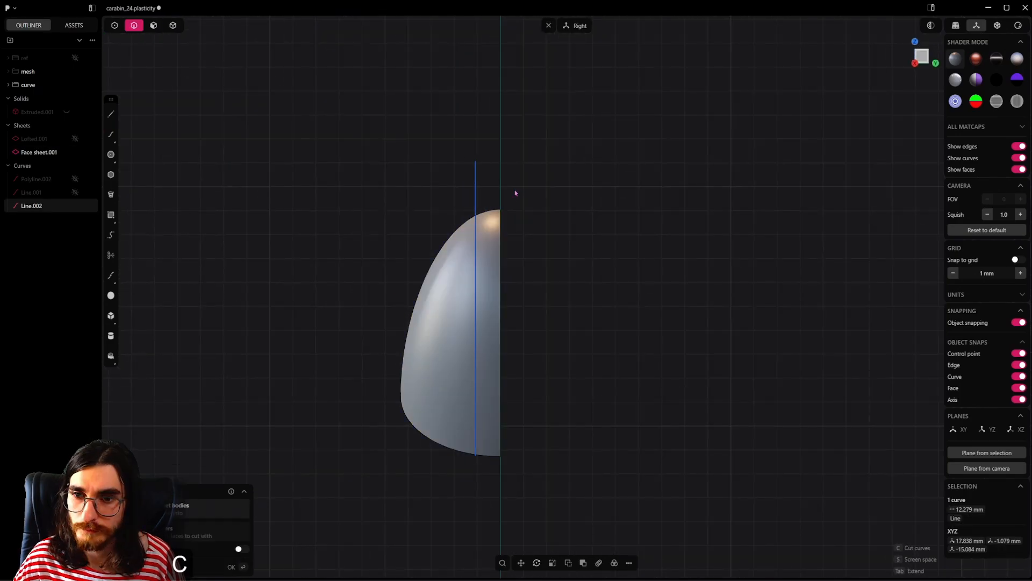
click(490, 250)
right_click(553, 244)
middle_drag(553, 244, 564, 304)
click(564, 304)
click(511, 284)
key(x)
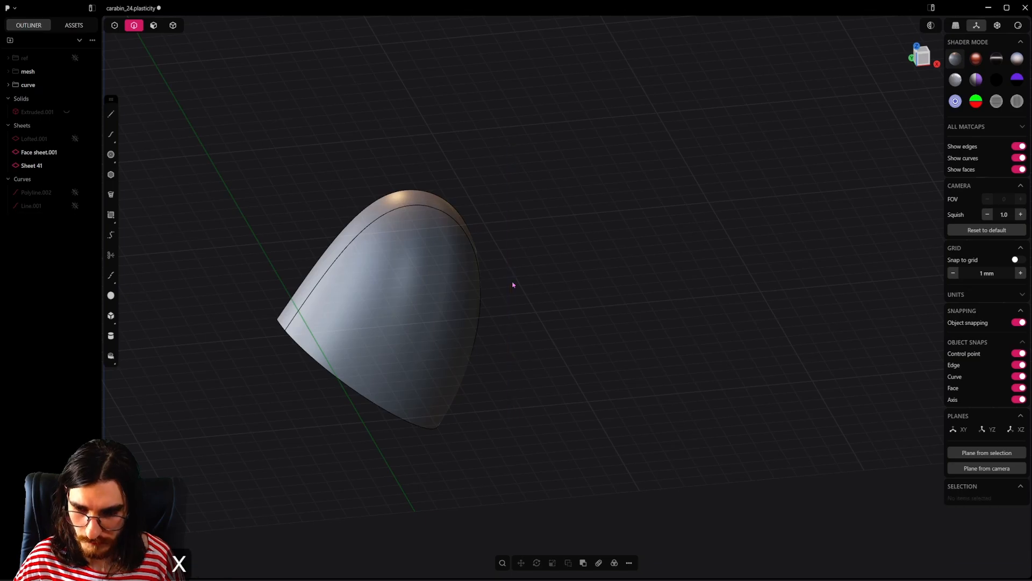
Step: Show the pipe body again and hide both pieces of the split tip sheet
shift+middle_drag(511, 283, 499, 327)
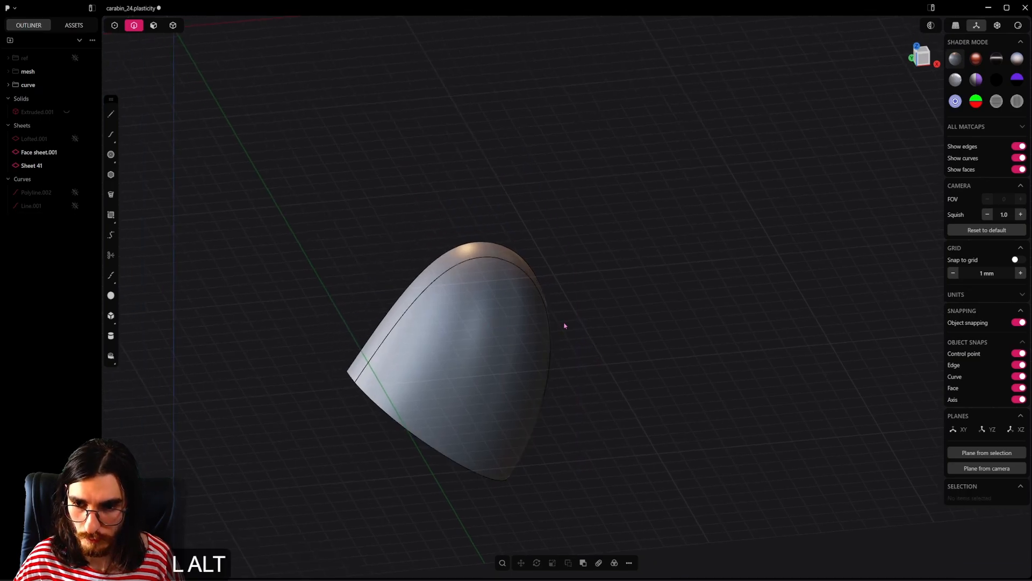
key(alt+x)
click(75, 139)
middle_drag(358, 313, 387, 333)
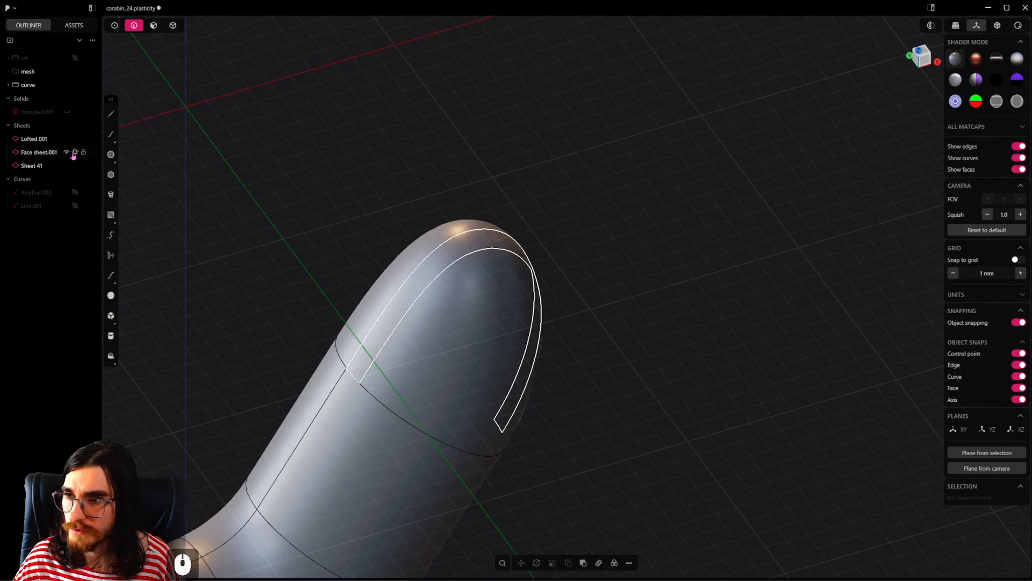
click(75, 138)
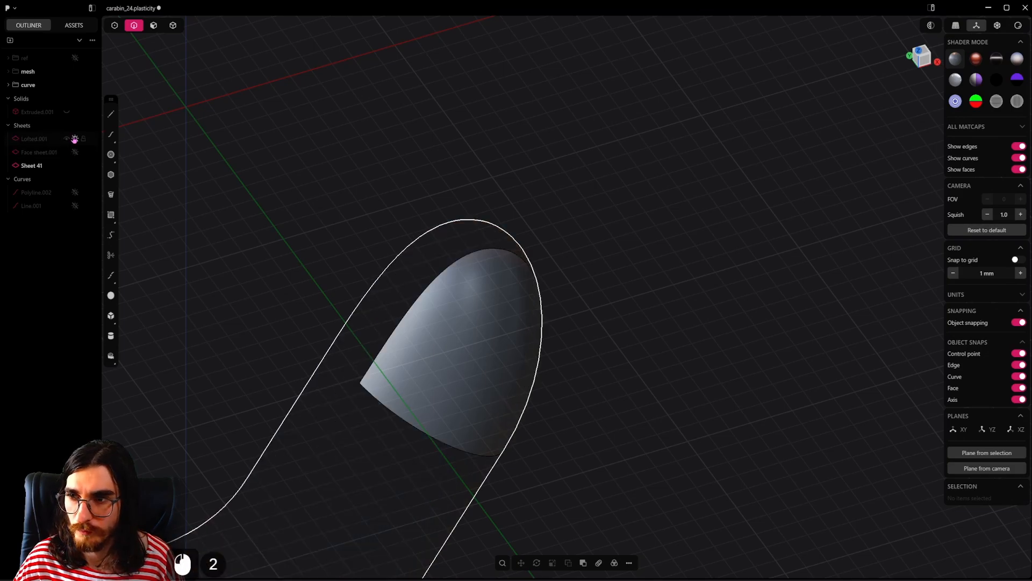
click(75, 139)
click(81, 165)
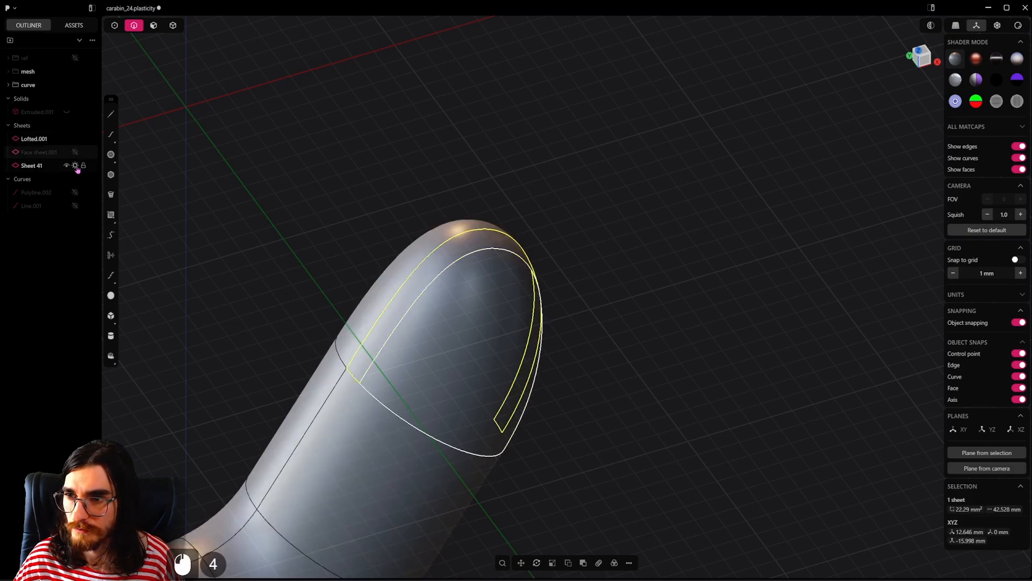
click(76, 139)
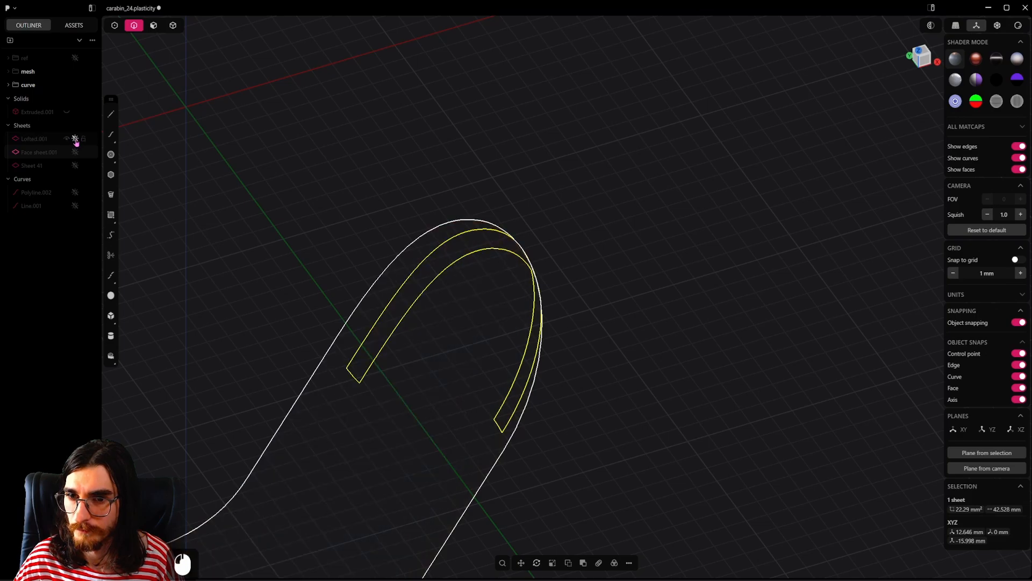
click(75, 139)
Step: Delete the two original half faces forming the lower arm's rounded tip from the pipe body
click(444, 253)
click(153, 26)
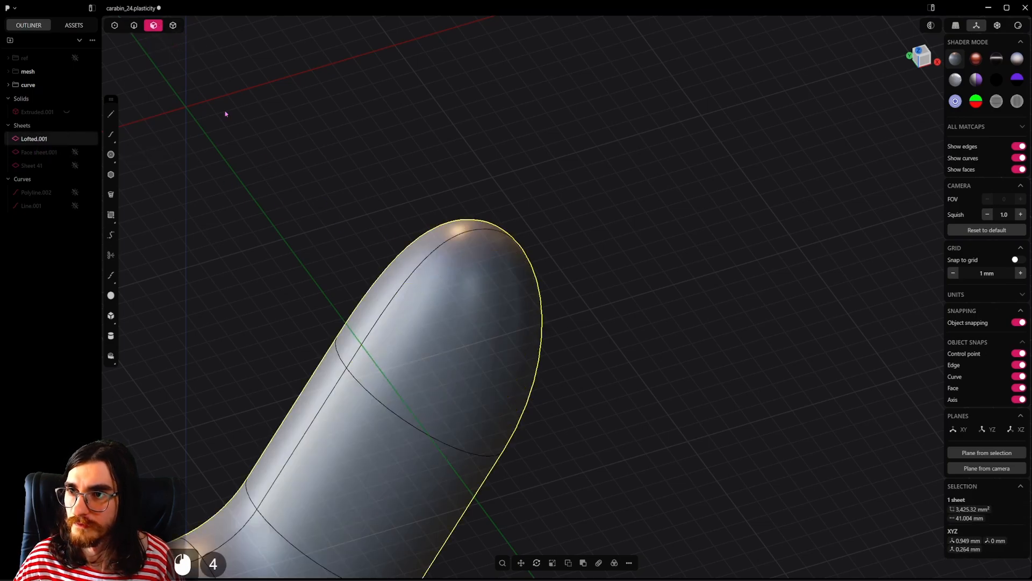
click(452, 289)
middle_drag(464, 291, 491, 309)
key(shift+x)
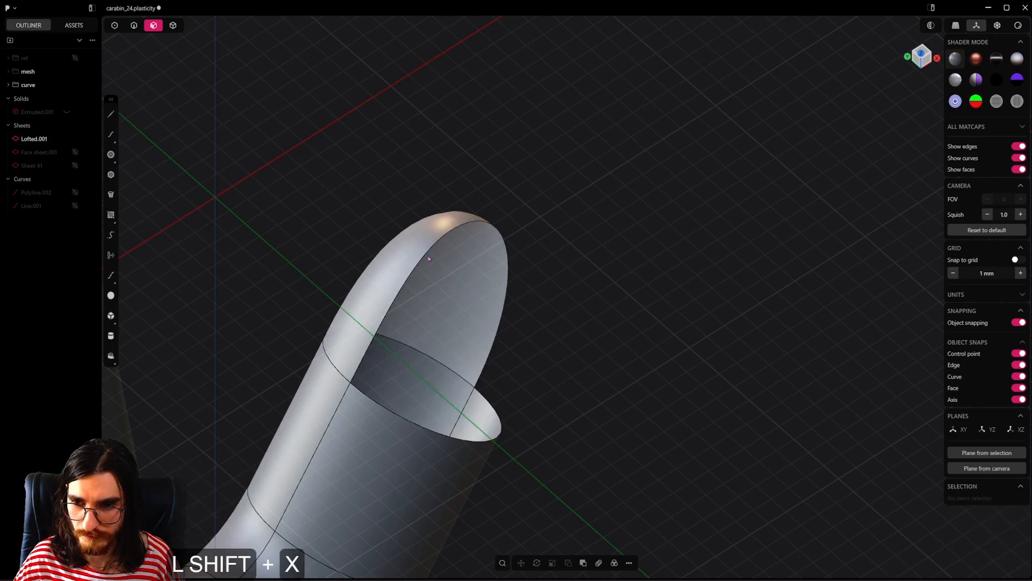
click(417, 242)
key(shift+x)
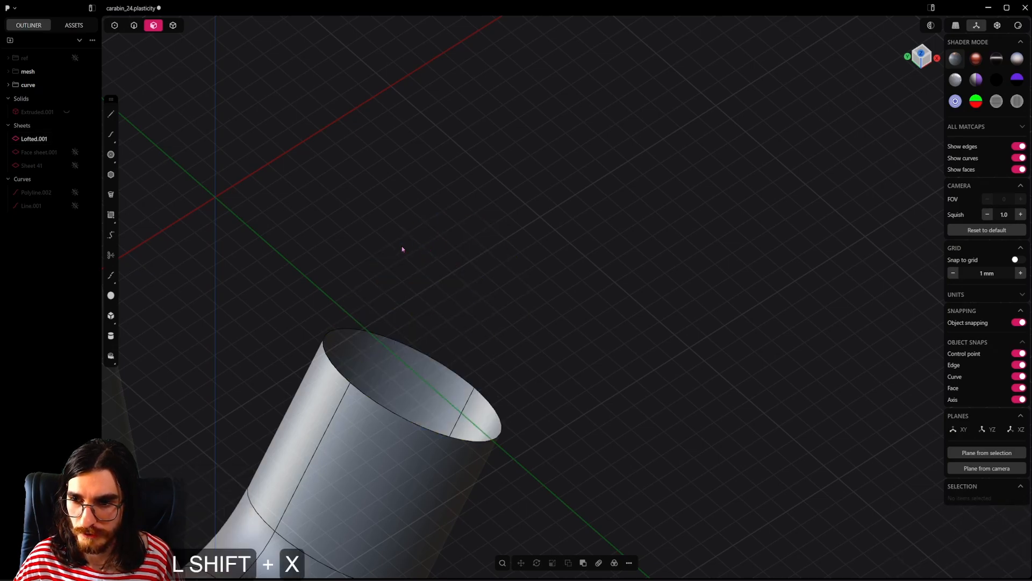
Step: Show the wide piece of the split tip sheet and join it to the pipe body
click(75, 153)
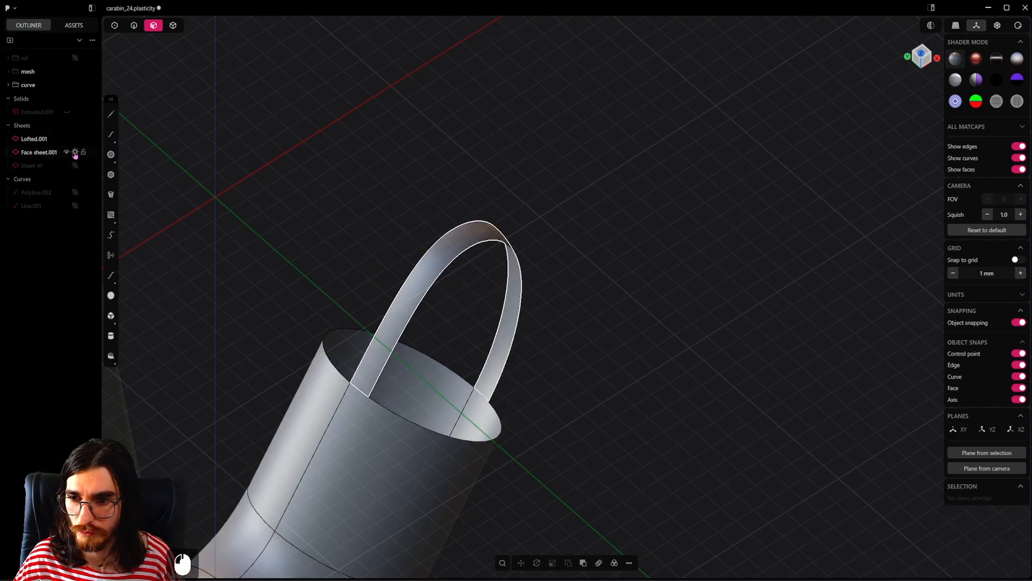
click(76, 153)
click(75, 166)
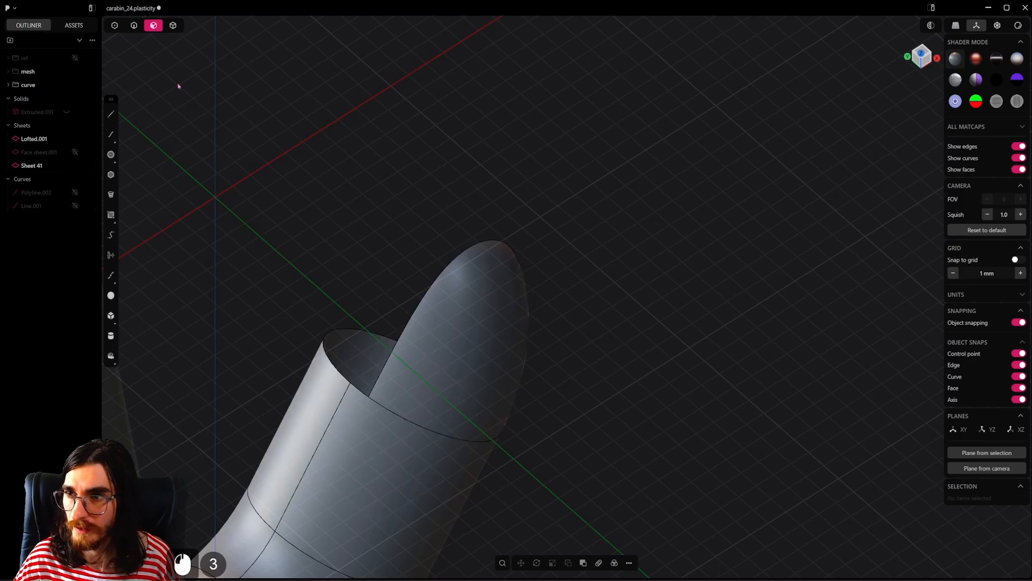
click(172, 25)
click(421, 404)
shift+click(351, 449)
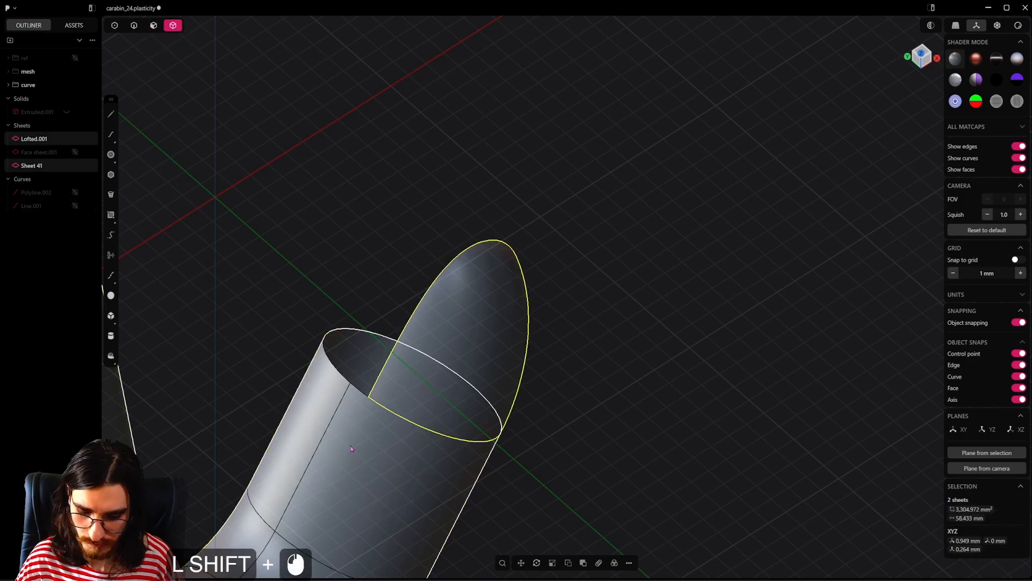
key(j)
click(189, 269)
Step: Show the narrow leftover strip of the split tip sheet and delete it
click(76, 138)
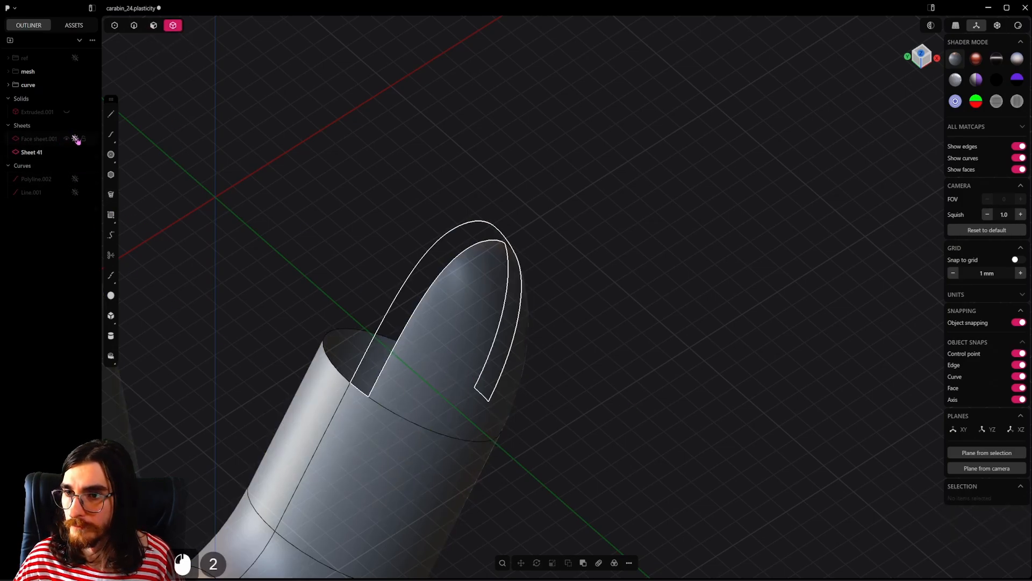
click(453, 244)
key(x)
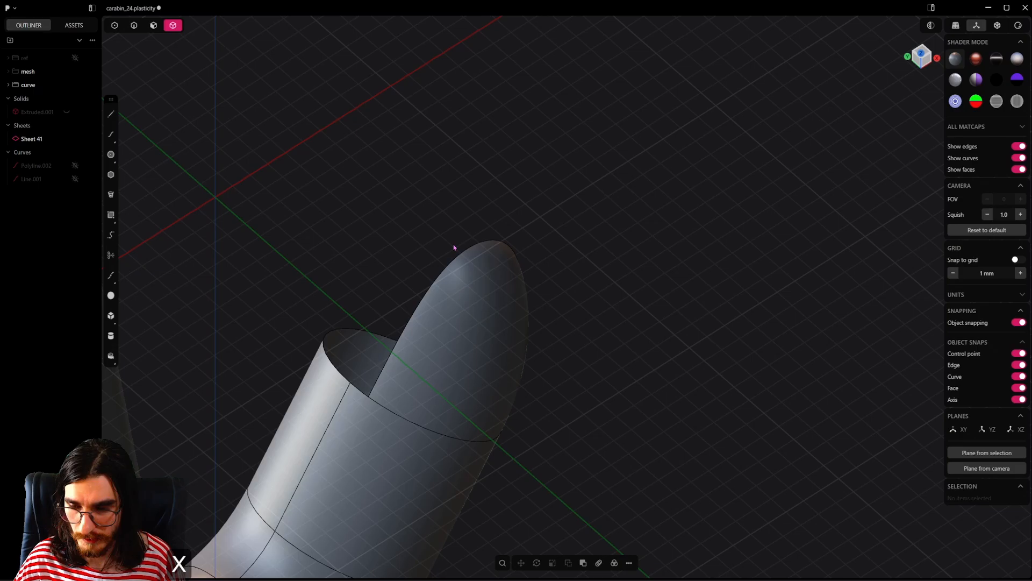
Step: Mirror the joined pipe body along the Y axis with Union enabled to complete the other half of the tip
click(490, 319)
key(alt+x)
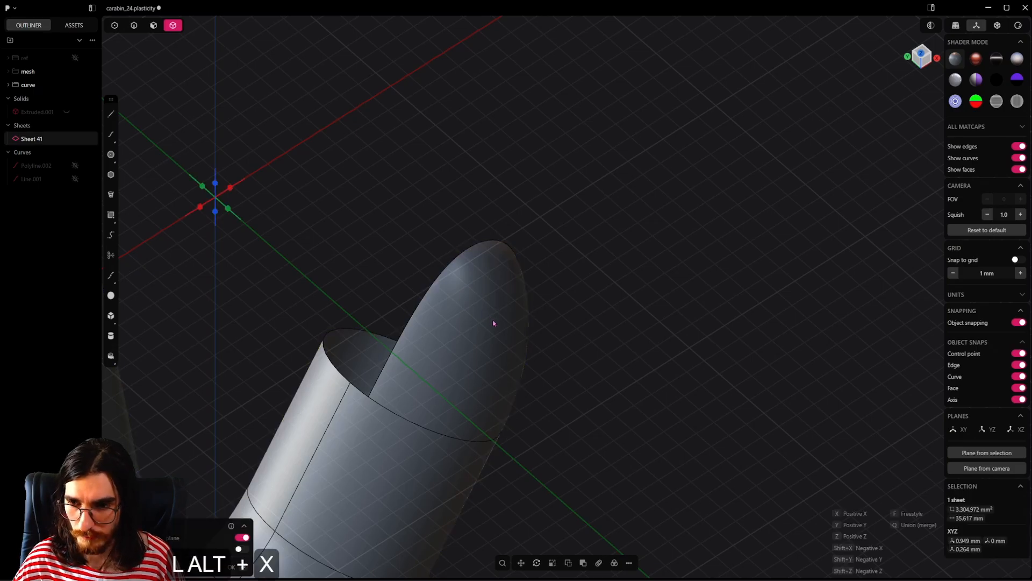
click(229, 212)
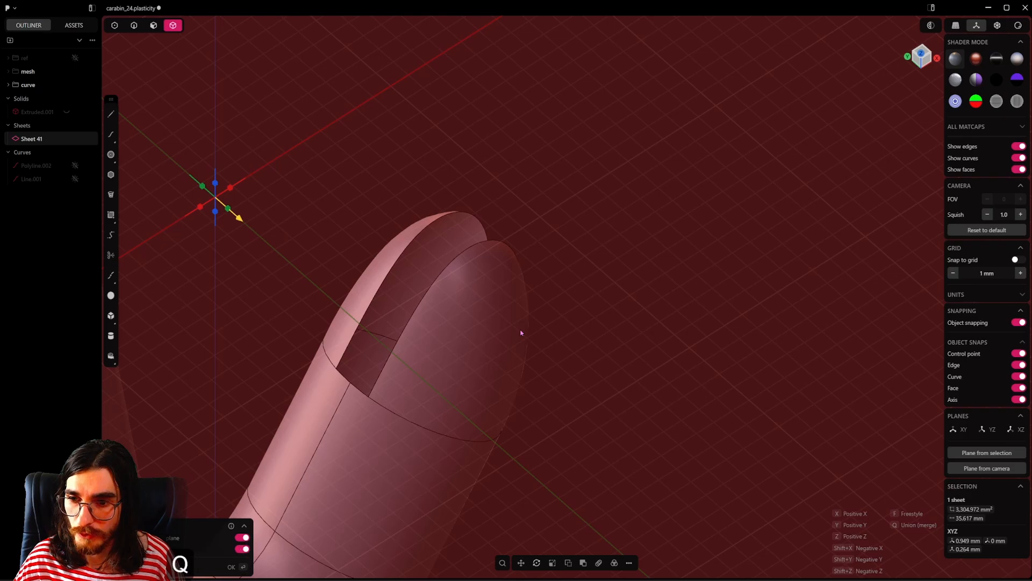
click(521, 333)
Step: Patch the open gap along the lower arm's rounded tip with G1 continuity, then save the file
click(136, 28)
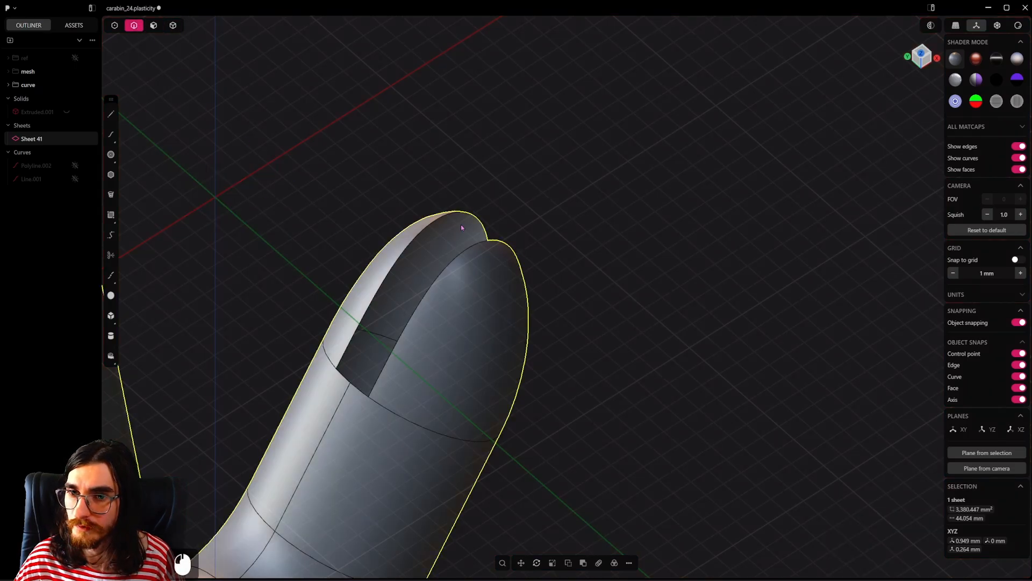
alt+click(492, 242)
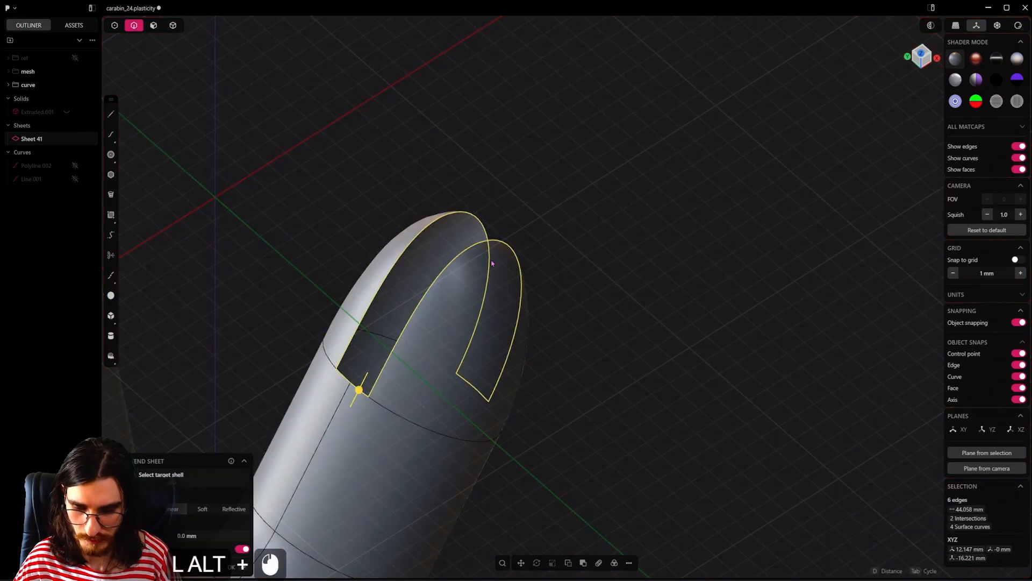
key(shift+j)
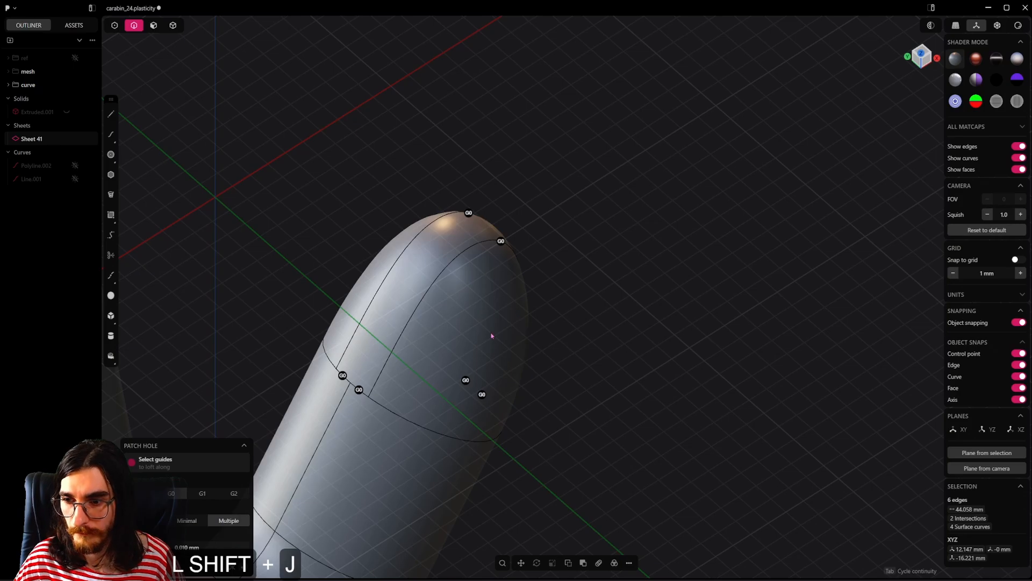
key(Tab)
alt+middle_drag(536, 357, 429, 342)
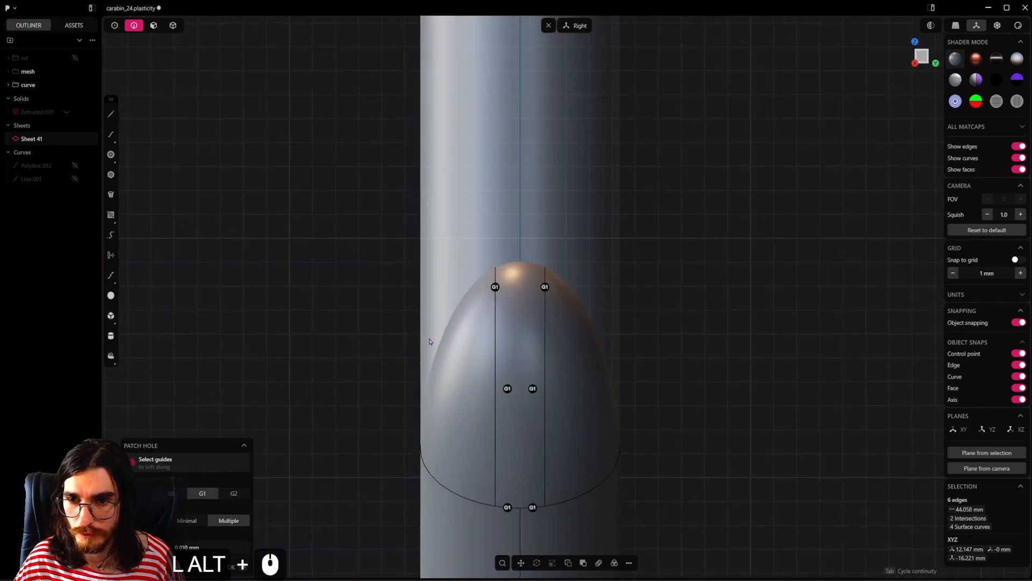
right_click(505, 345)
middle_drag(505, 344, 546, 376)
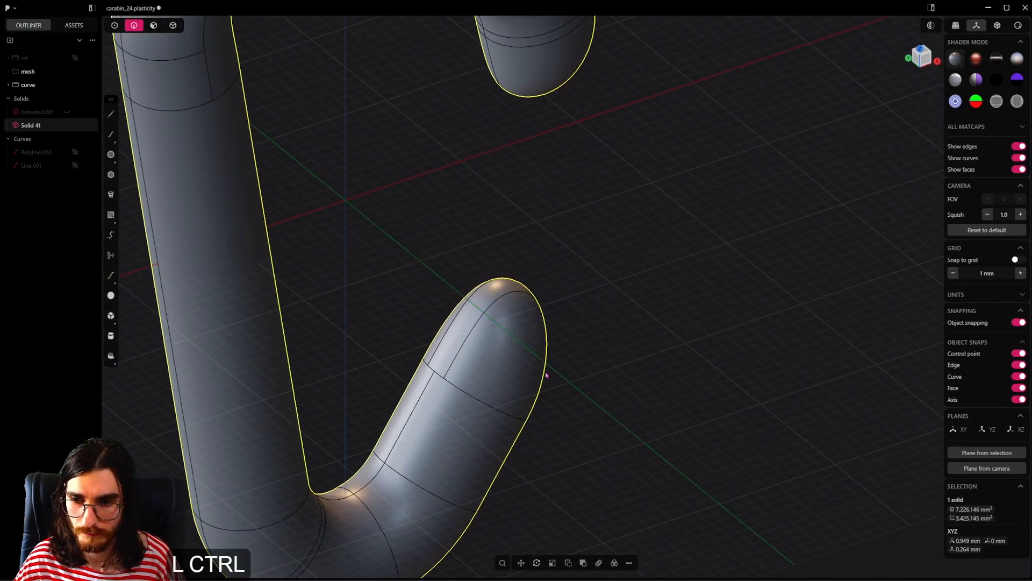
key(ctrl+s)
Step: Show the extruded gate-notch cutter and subtract it from the pipe body at the upper arm's end
scroll(671, 300, up, 6)
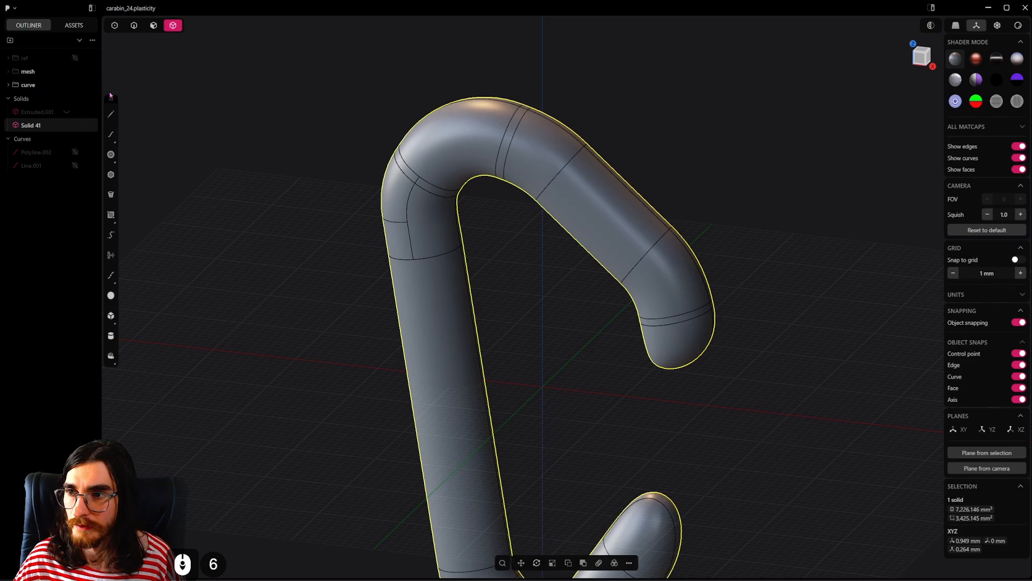
click(65, 113)
alt+middle_drag(492, 279, 735, 290)
click(735, 291)
click(676, 310)
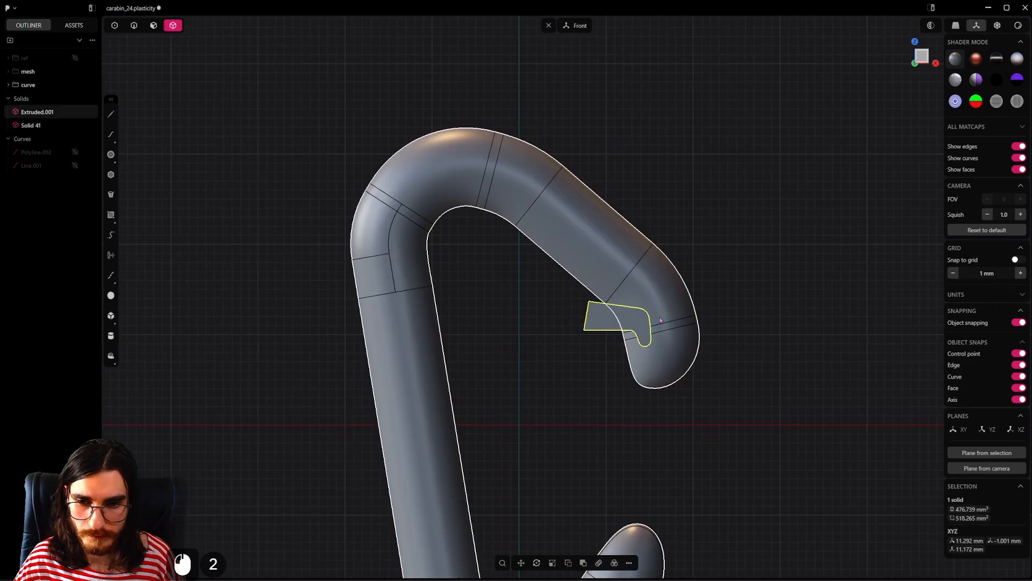
shift+click(636, 331)
key(q)
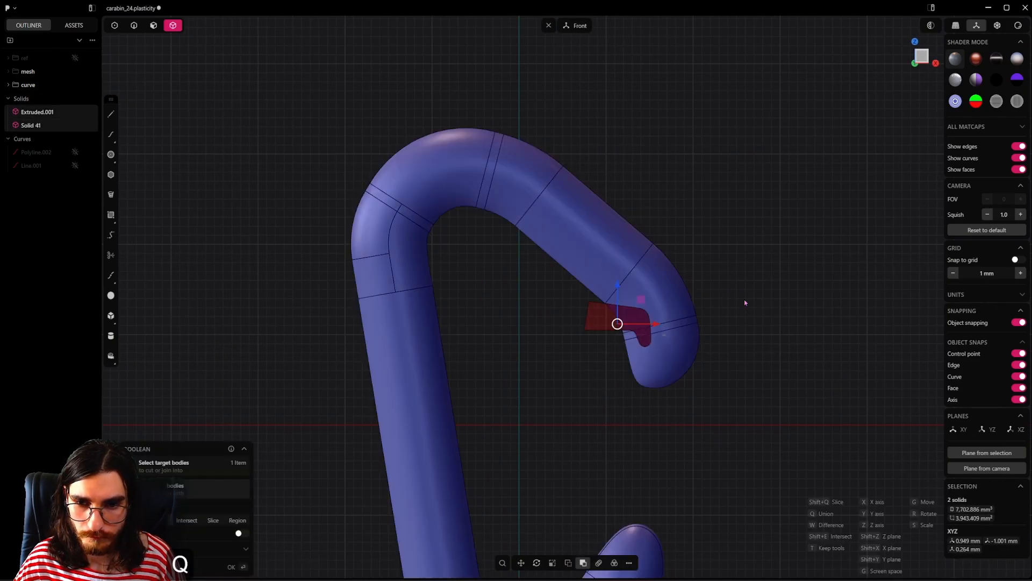
key(Return)
Step: Try to rotate the upper face of the notch's deep inner wall
scroll(667, 333, up, 5)
key(3)
scroll(652, 323, up, 5)
middle_drag(645, 323, 695, 328)
click(645, 332)
key(r)
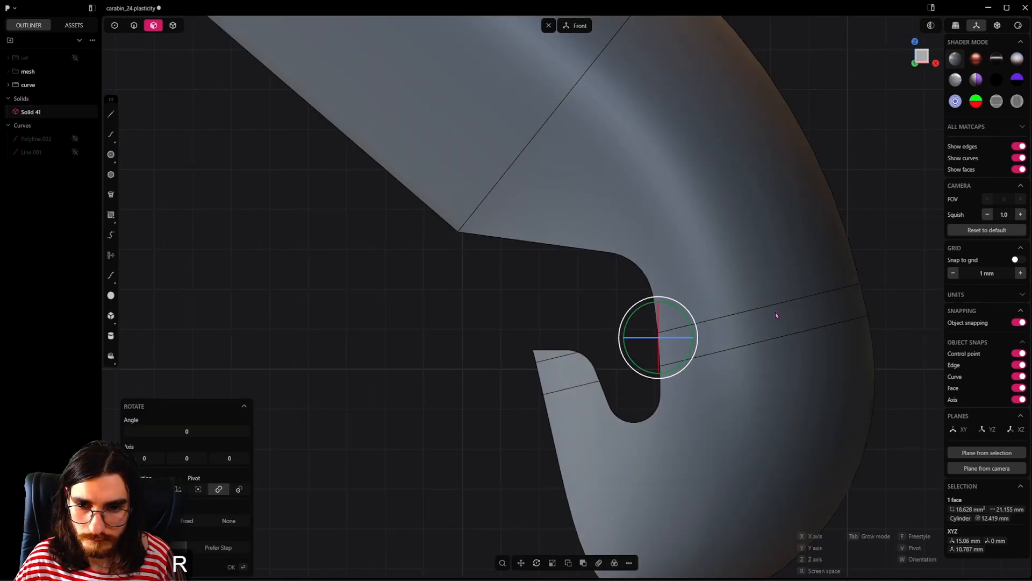
key(r)
key(ctrl+z)
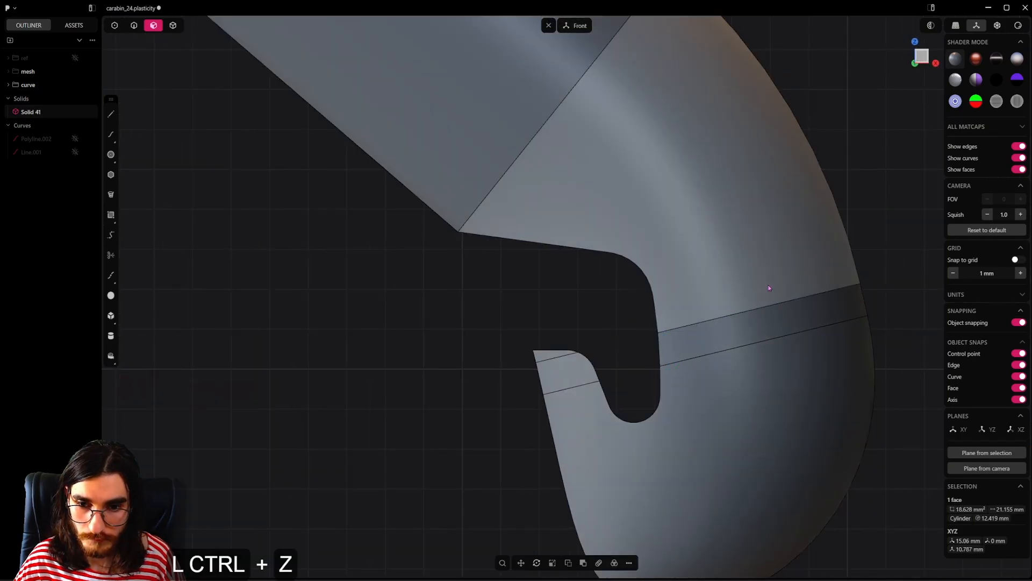
Step: Add the adjoining lower face of the notch's inner wall and rotate both faces about 1.8° around the Y axis
middle_drag(767, 285, 642, 398)
shift+click(642, 400)
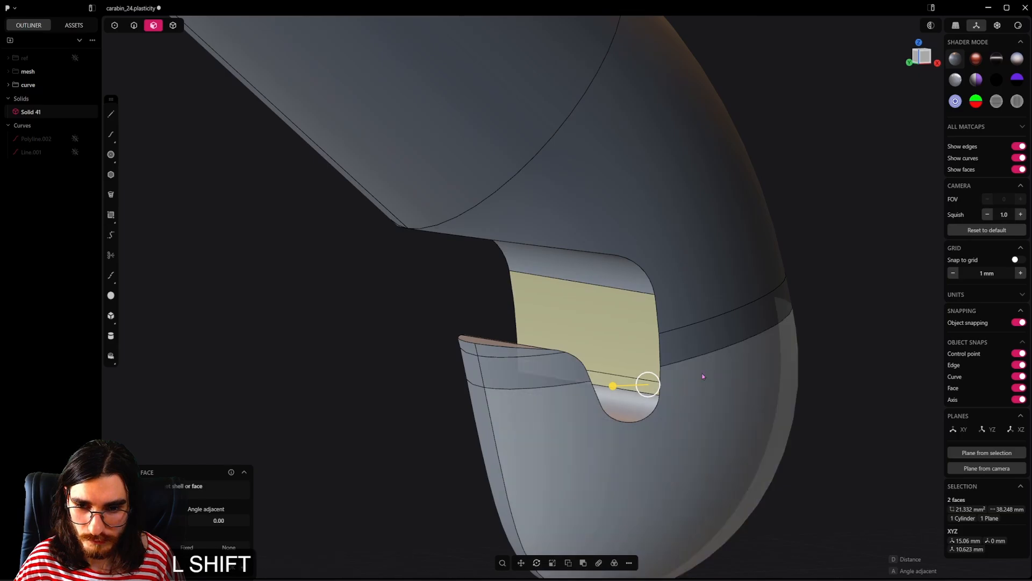
alt+shift+middle_drag(701, 373, 773, 357)
key(shift+r)
key(shift+r)
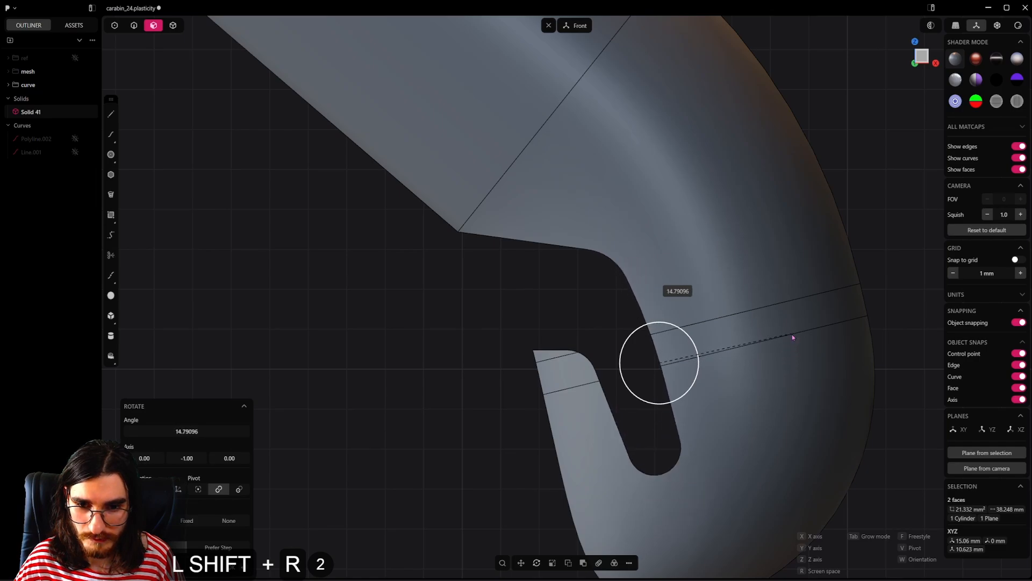
shift+click(828, 357)
shift+scroll(551, 295, down, 3)
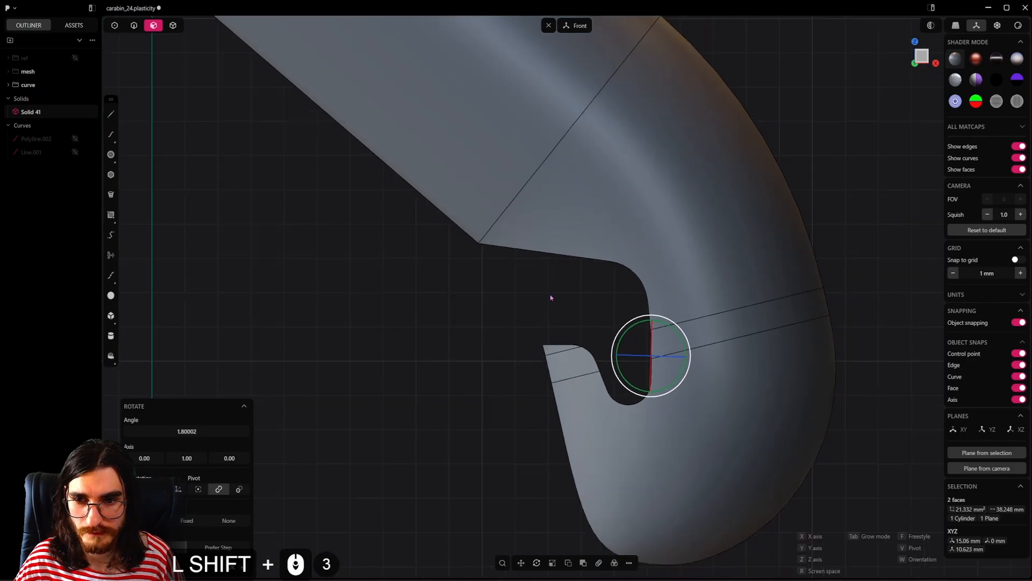
shift+right_click(550, 296)
Step: Rotate the small flat end face of the hook's lip around the Y axis so it slopes up toward the notch
shift+scroll(550, 296, down, 4)
shift+middle_drag(559, 304, 742, 371)
alt+scroll(580, 388, up, 5)
key(r)
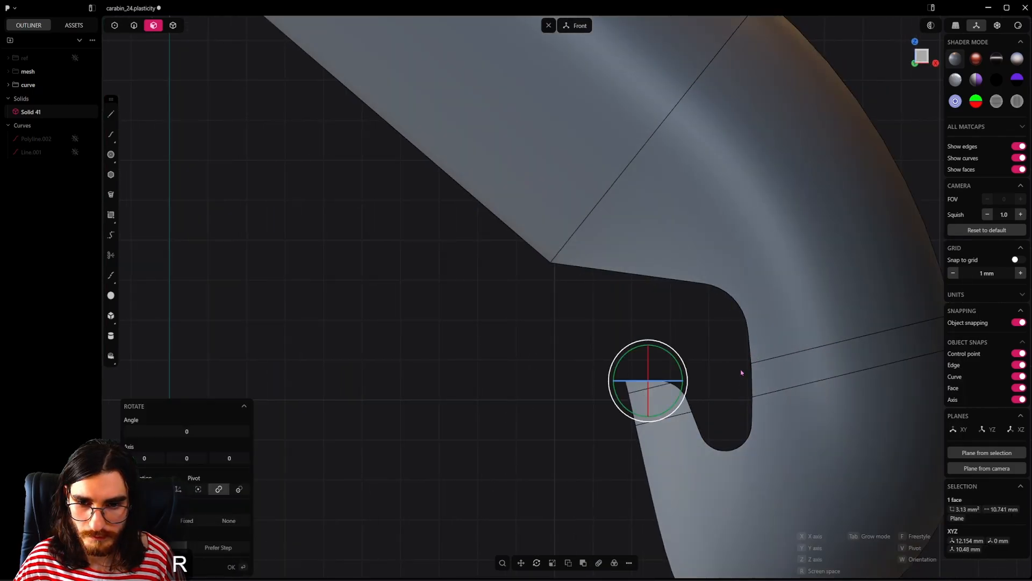
key(r)
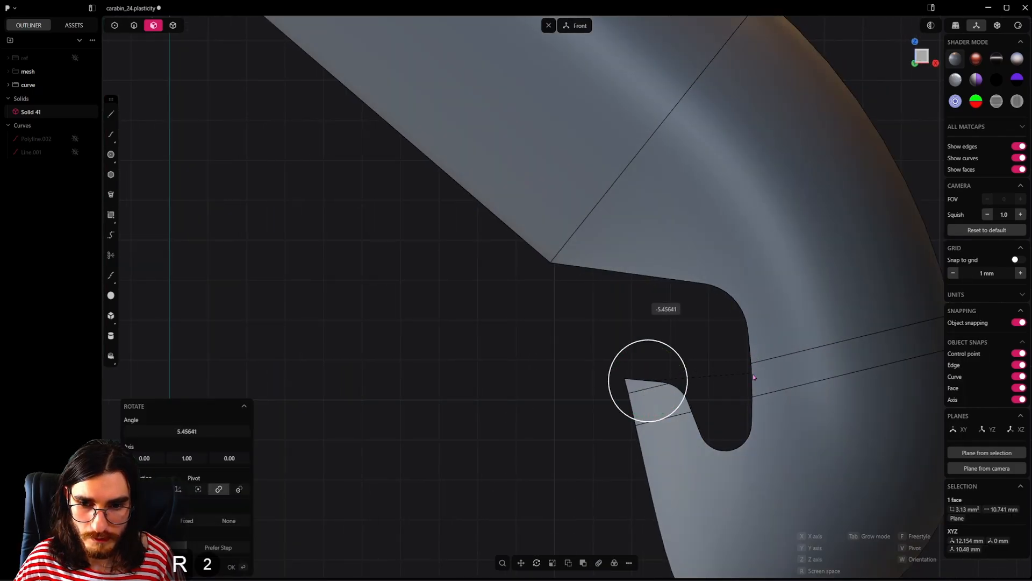
click(757, 338)
scroll(572, 367, down, 3)
scroll(573, 367, down, 5)
click(534, 417)
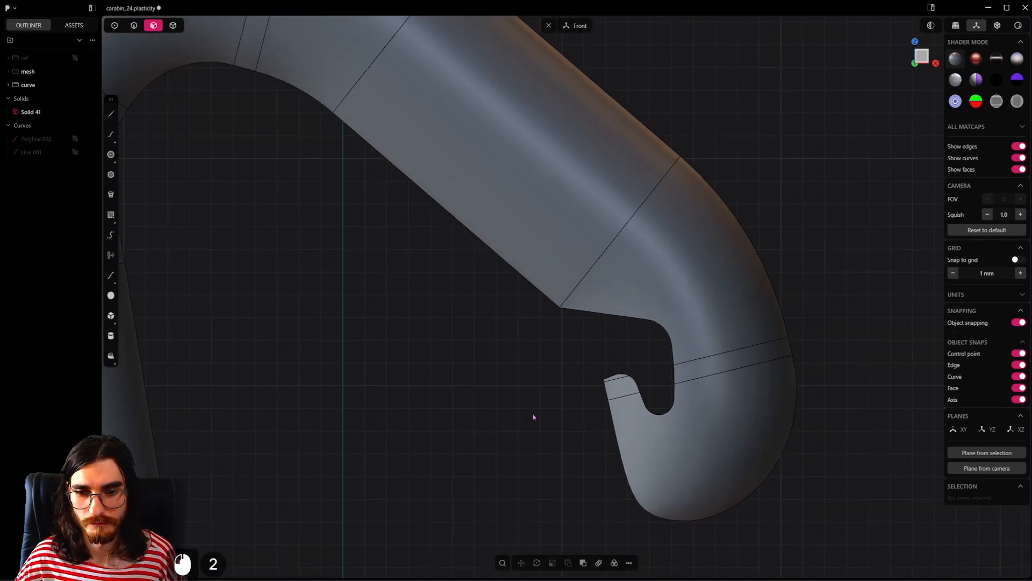
Step: Rotate the notch's upper flat face about 4.2° around the Y axis
right_drag(535, 417, 546, 282)
scroll(560, 290, down, 6)
shift+middle_drag(600, 263, 612, 368)
scroll(598, 352, up, 10)
click(603, 308)
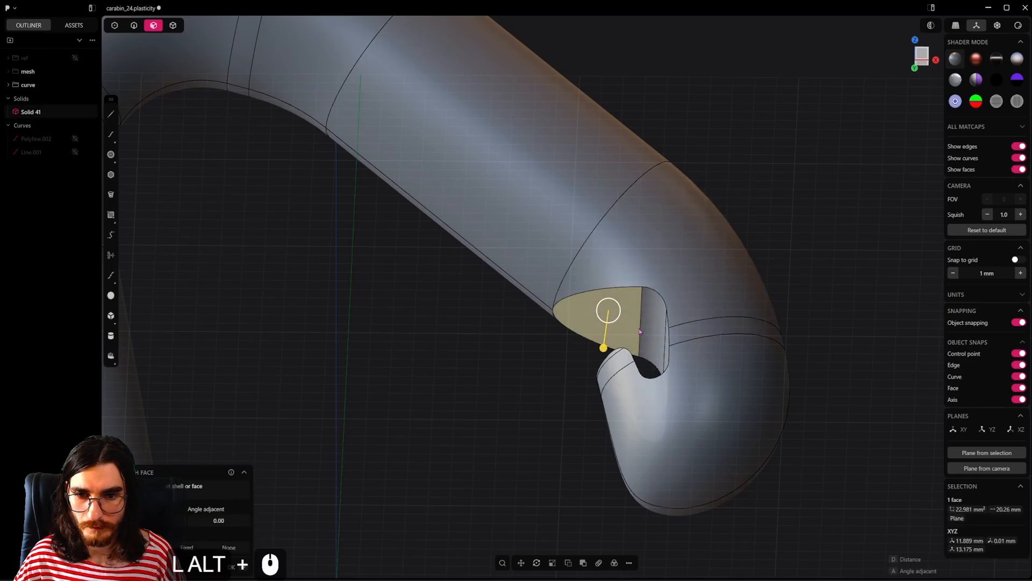
alt+middle_drag(605, 308, 640, 309)
key(r)
key(r)
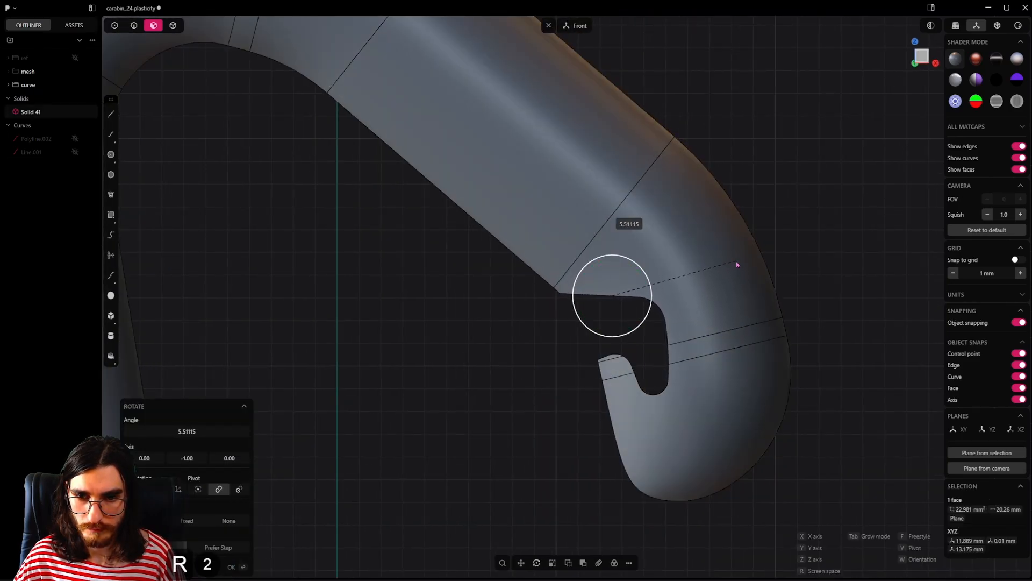
click(745, 275)
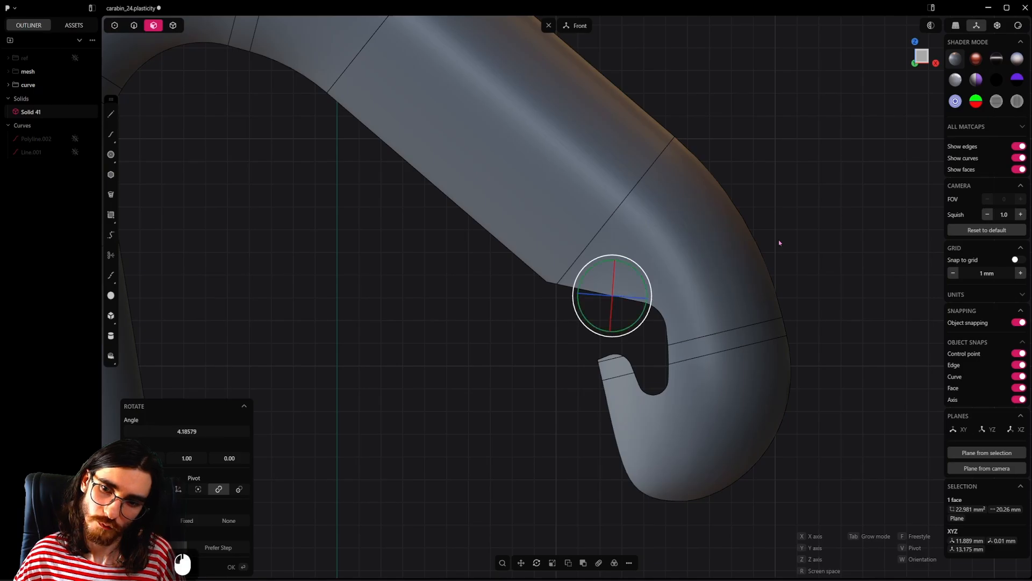
right_click(779, 242)
Step: Fillet the notch's outline edges on the upper arm by about 0.09 mm
shift+middle_drag(633, 262, 637, 344)
middle_drag(637, 344, 656, 253)
scroll(707, 258, up, 6)
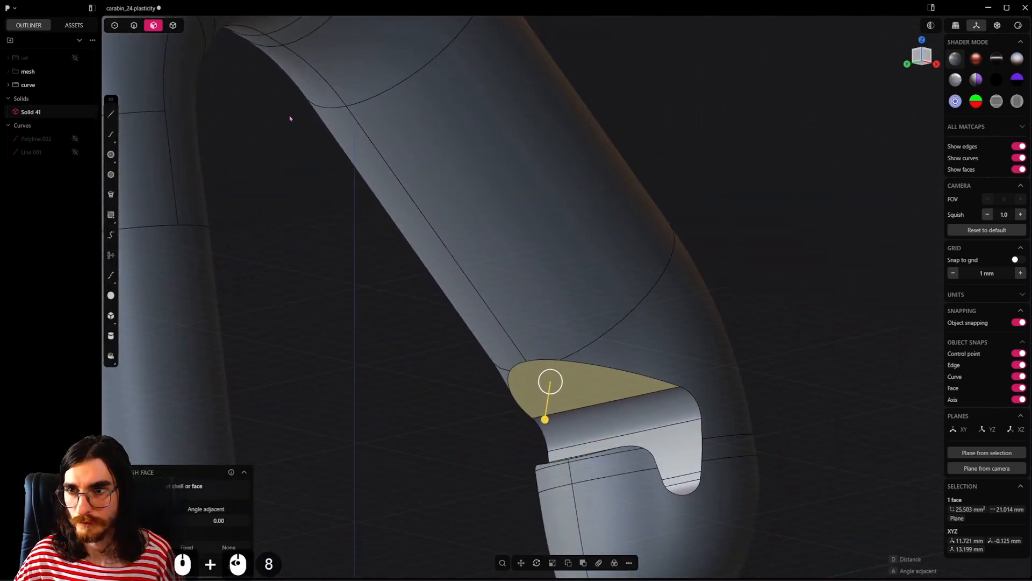
click(133, 26)
scroll(595, 301, up, 5)
alt+shift+click(618, 388)
scroll(655, 376, up, 4)
middle_drag(618, 388, 815, 352)
alt+shift+click(636, 312)
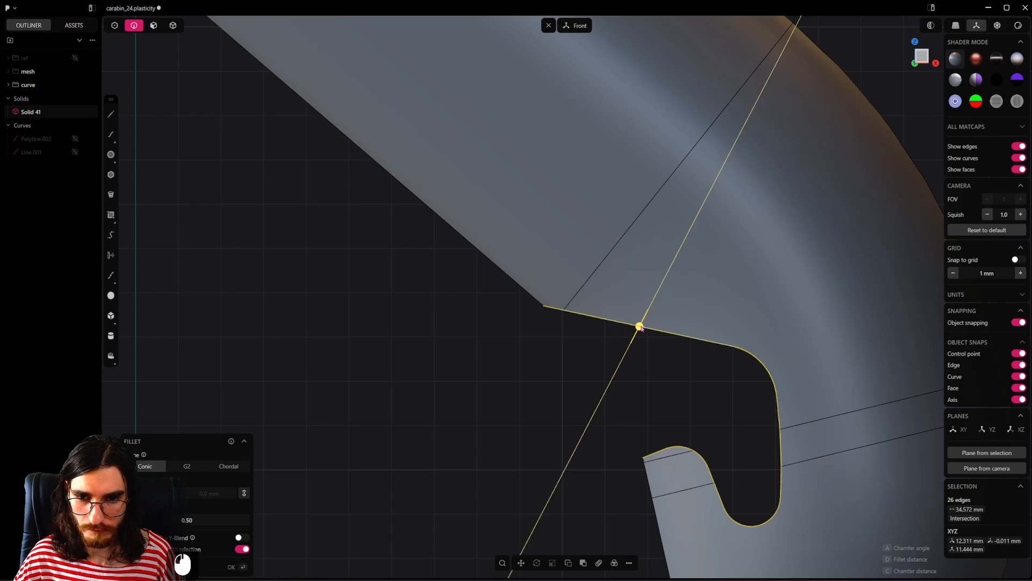
drag(642, 329, 647, 323)
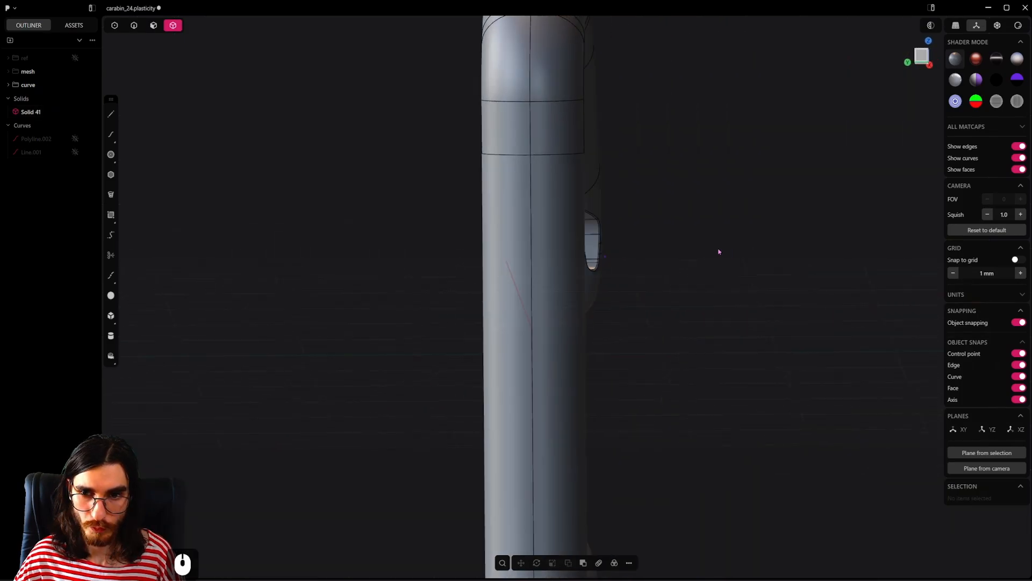
middle_drag(719, 251, 559, 322)
scroll(593, 247, down, 5)
Step: Show the reference image and draw a circle of about 1.09 mm radius at the gate wire's pivot on the lower arm tip
click(75, 58)
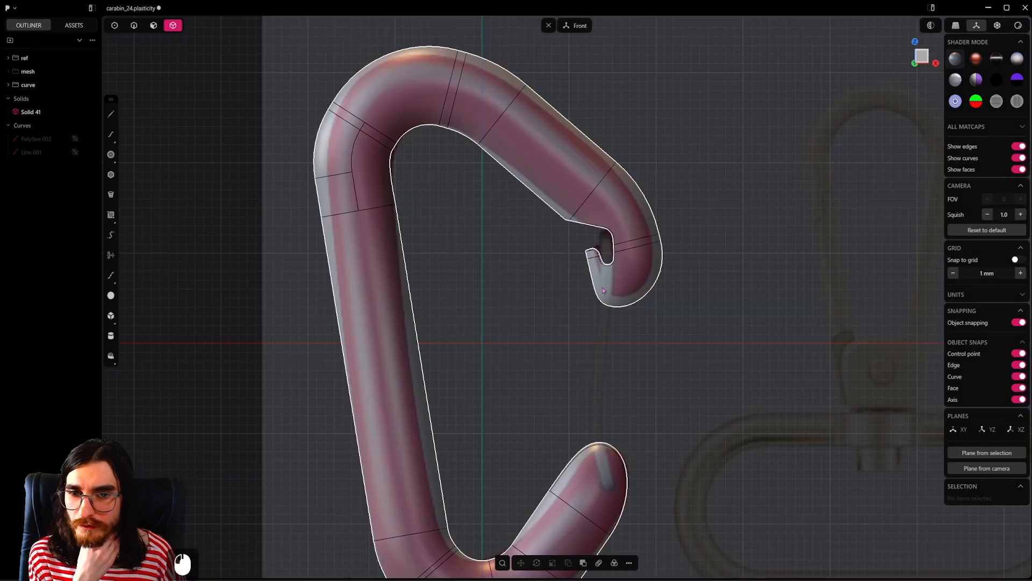
scroll(603, 290, up, 2)
key(4)
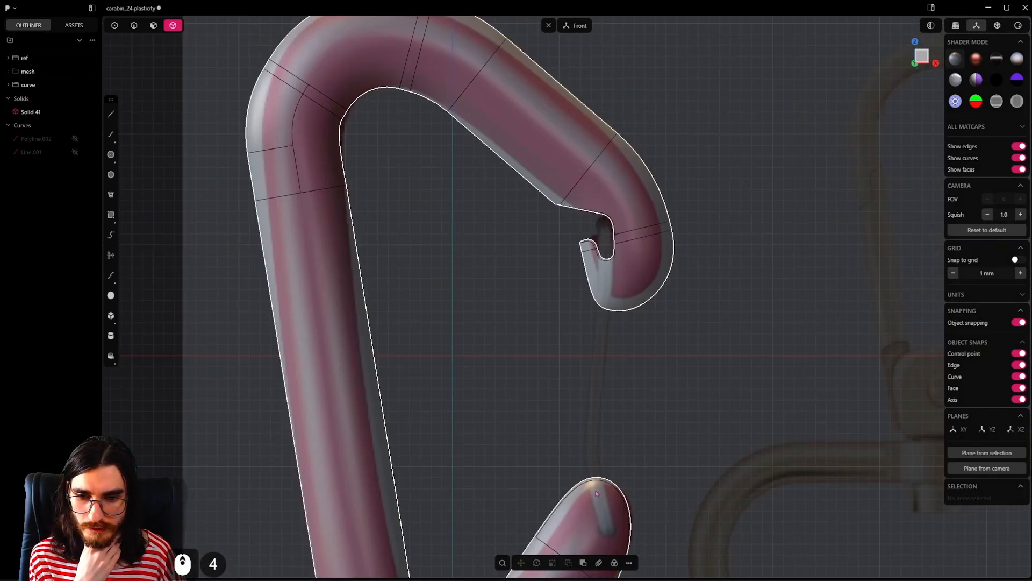
click(605, 511)
shift+middle_drag(605, 511, 615, 363)
scroll(615, 362, up, 3)
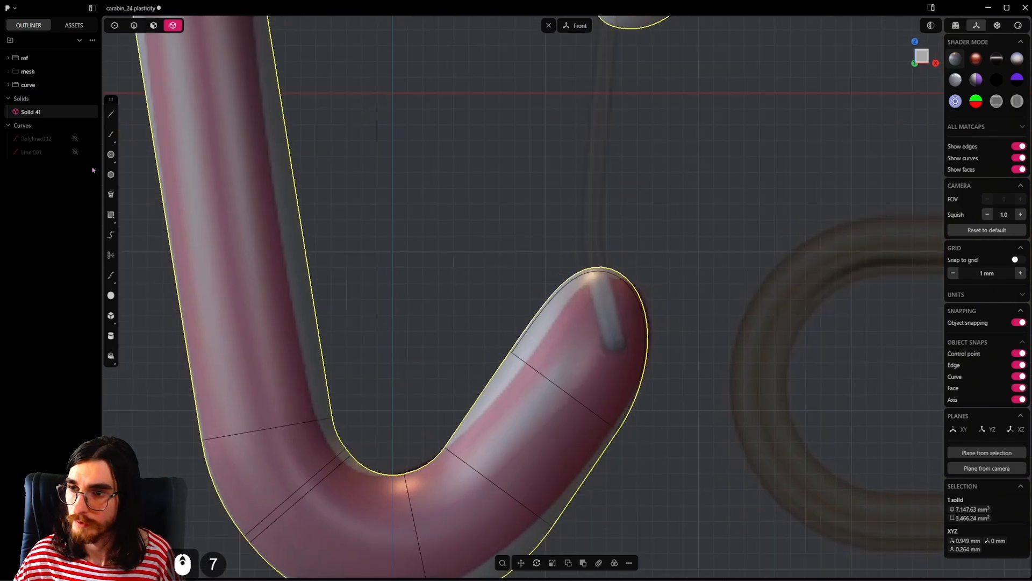
click(112, 155)
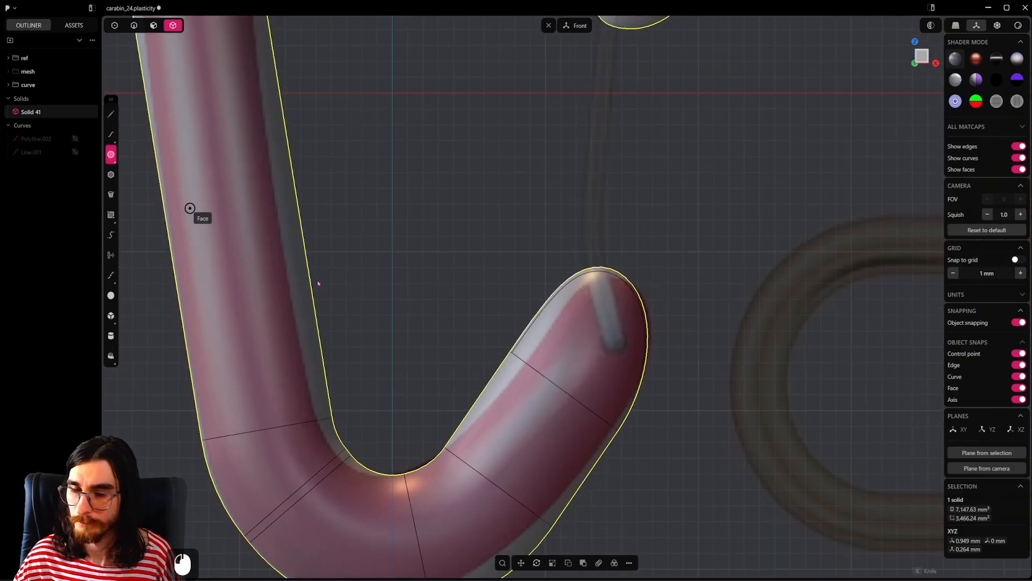
click(614, 342)
click(632, 347)
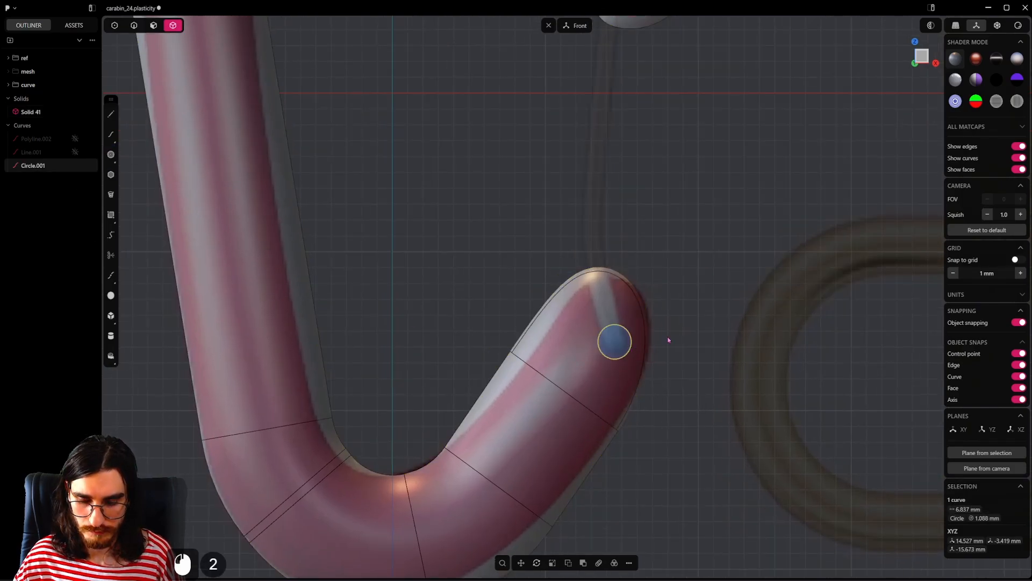
Step: Cut the carabiner body with the pivot circle and delete the cut-out plug, leaving a through hole
key(c)
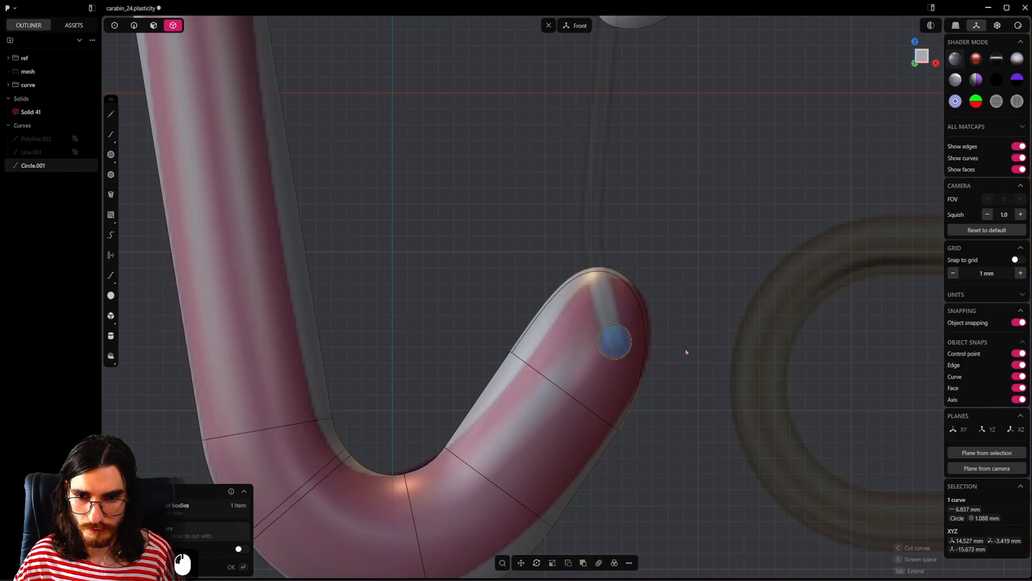
key(Return)
key(x)
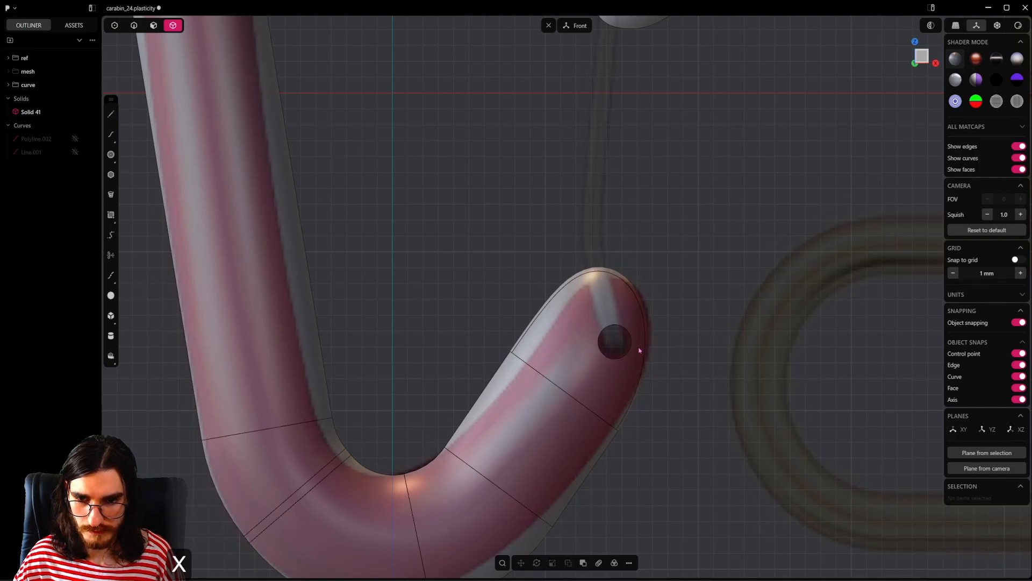
Step: Offset the pivot hole's cylindrical face to narrow the hole slightly to match the reference wire
scroll(637, 349, up, 4)
click(153, 25)
middle_drag(577, 375, 569, 408)
scroll(569, 407, up, 2)
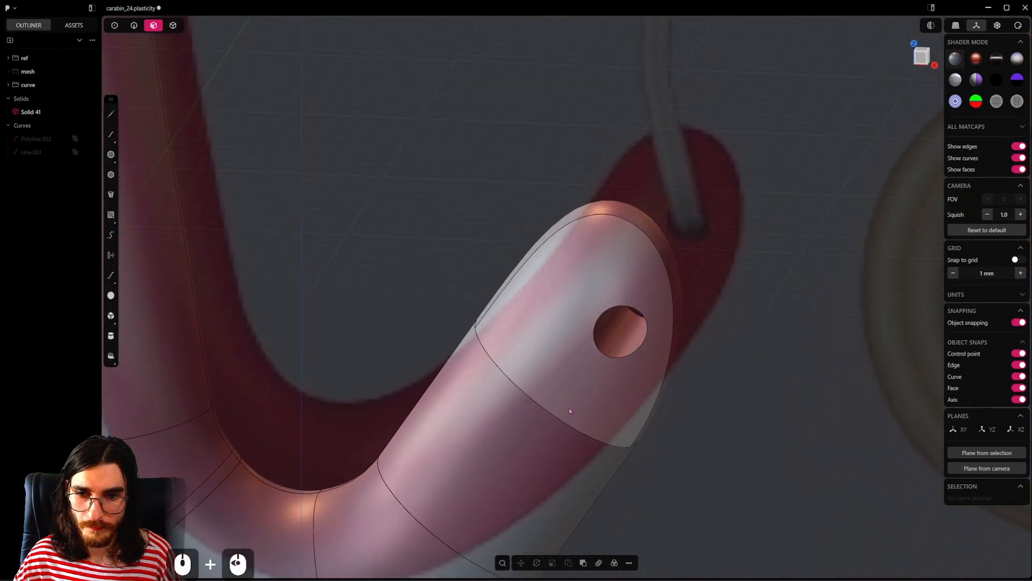
click(615, 337)
alt+middle_drag(581, 366, 714, 329)
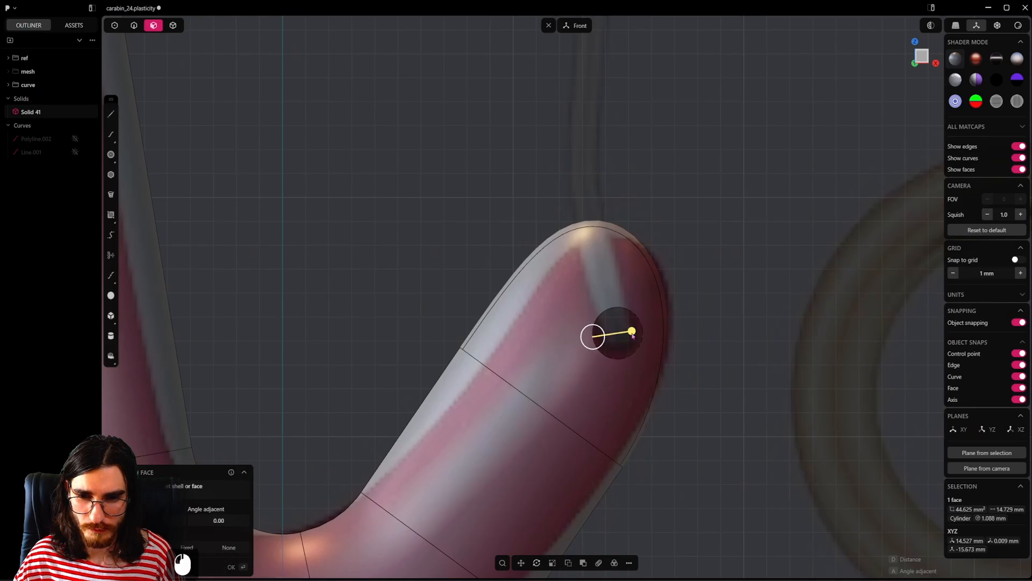
shift+drag(632, 330, 704, 357)
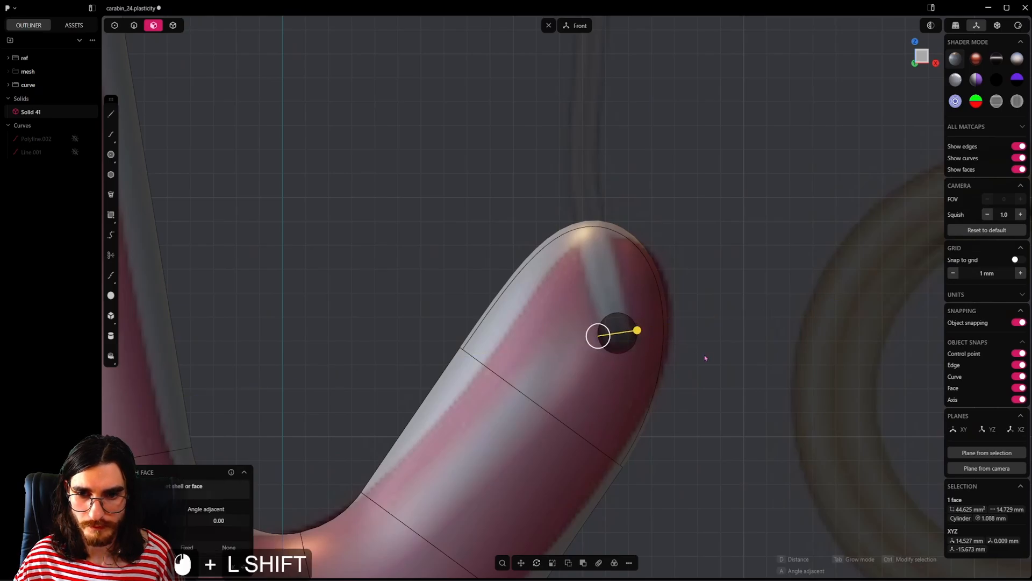
Step: Fillet the pivot hole's rim edges on both sides of the lower arm tip
middle_drag(625, 348, 612, 377)
key(2)
alt+click(555, 453)
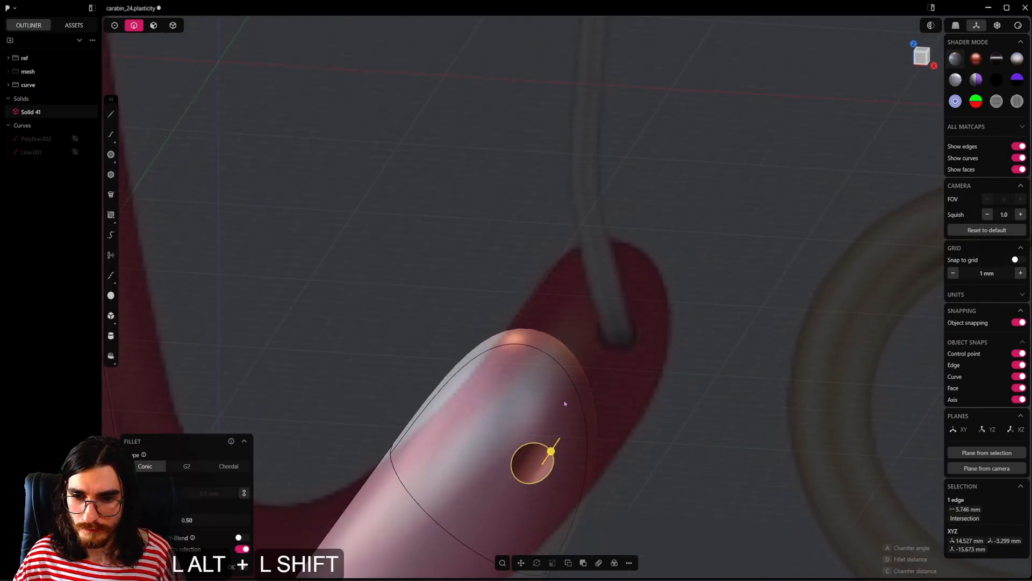
middle_drag(580, 409, 436, 429)
alt+shift+click(686, 432)
middle_drag(687, 433, 726, 299)
shift+middle_drag(699, 242, 638, 451)
scroll(716, 359, up, 2)
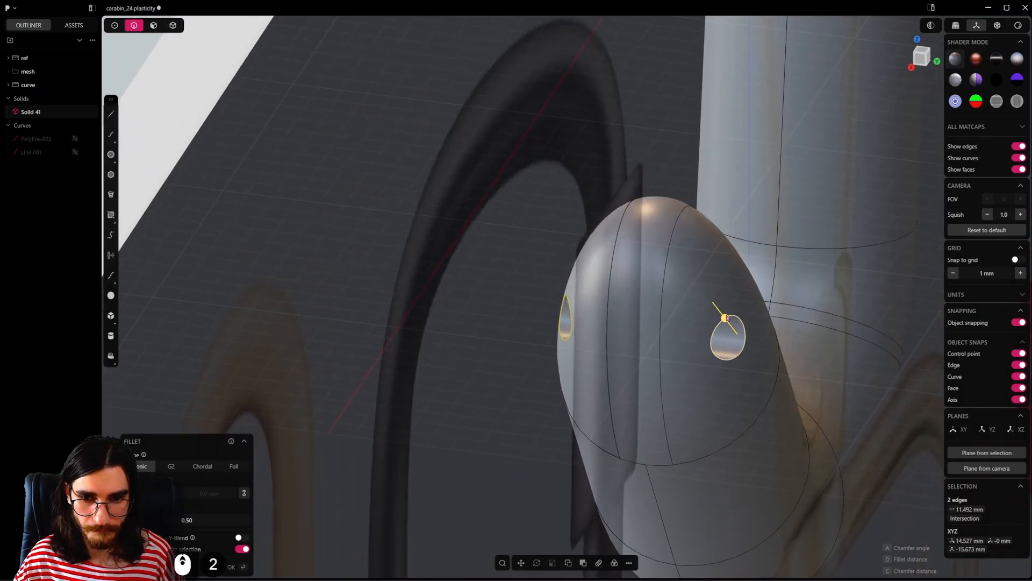
shift+drag(724, 319, 772, 379)
middle_drag(772, 379, 500, 407)
scroll(500, 407, down, 7)
scroll(500, 407, down, 2)
right_click(575, 356)
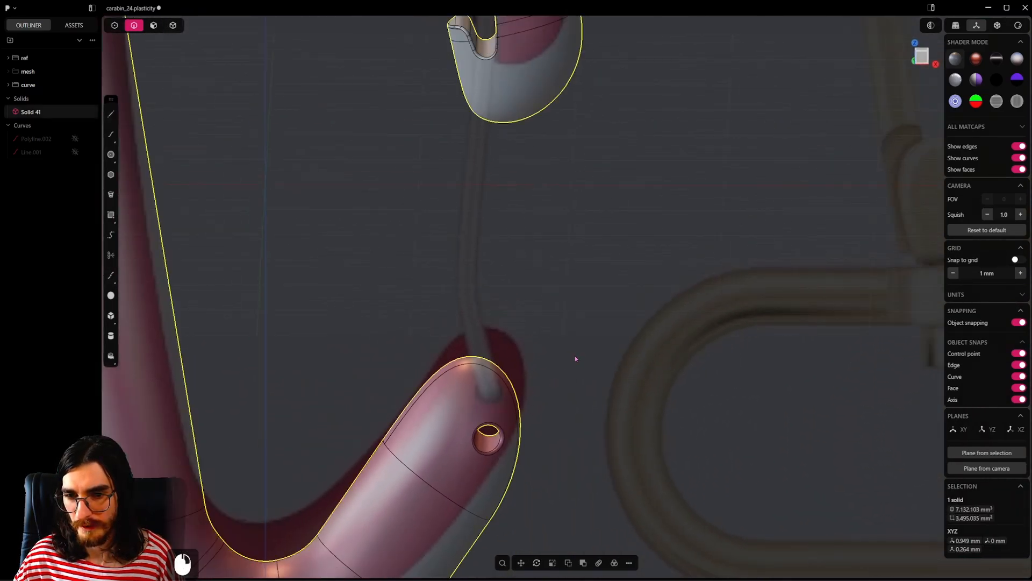
Step: Save the file, check the whole carabiner body against the reference, and return to the front view
scroll(575, 356, down, 5)
key(ctrl+s)
shift+middle_drag(555, 356, 639, 408)
scroll(630, 363, down, 2)
mouse_move(630, 363)
middle_down()
mouse_move(687, 361)
mouse_move(606, 339)
mouse_move(606, 397)
middle_up()
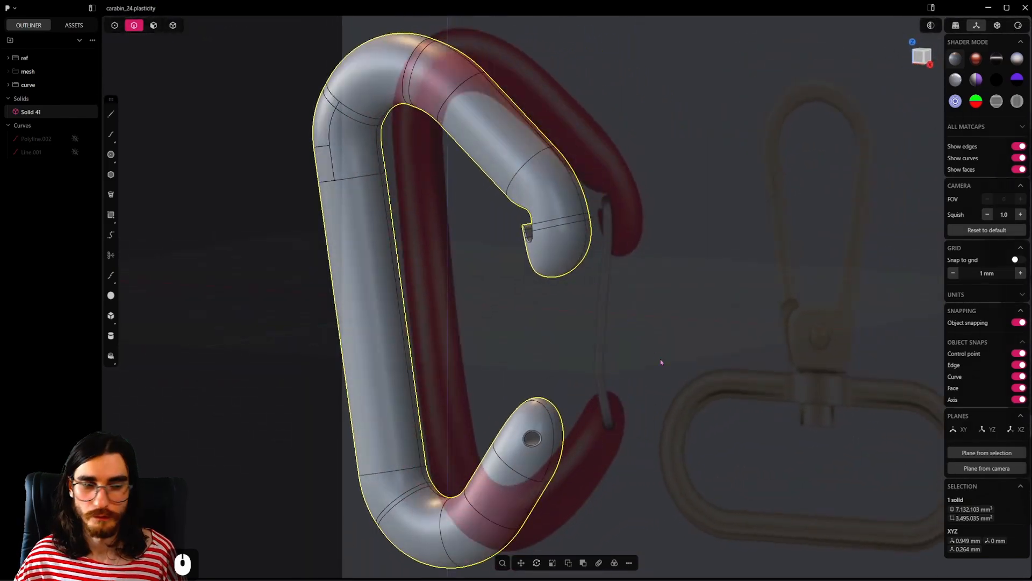
key(7)
scroll(587, 294, up, 3)
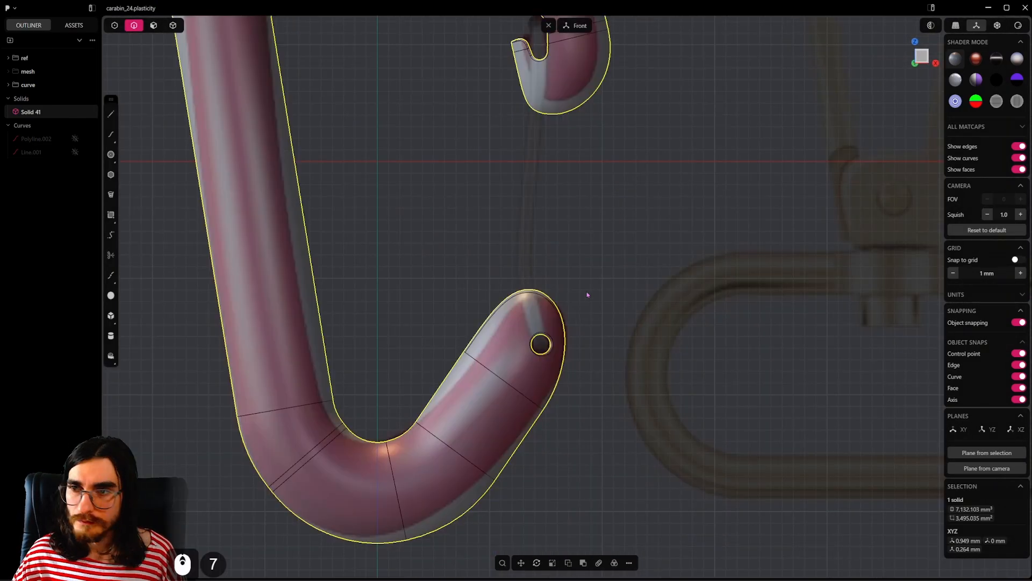
click(112, 114)
shift+middle_drag(543, 139, 562, 265)
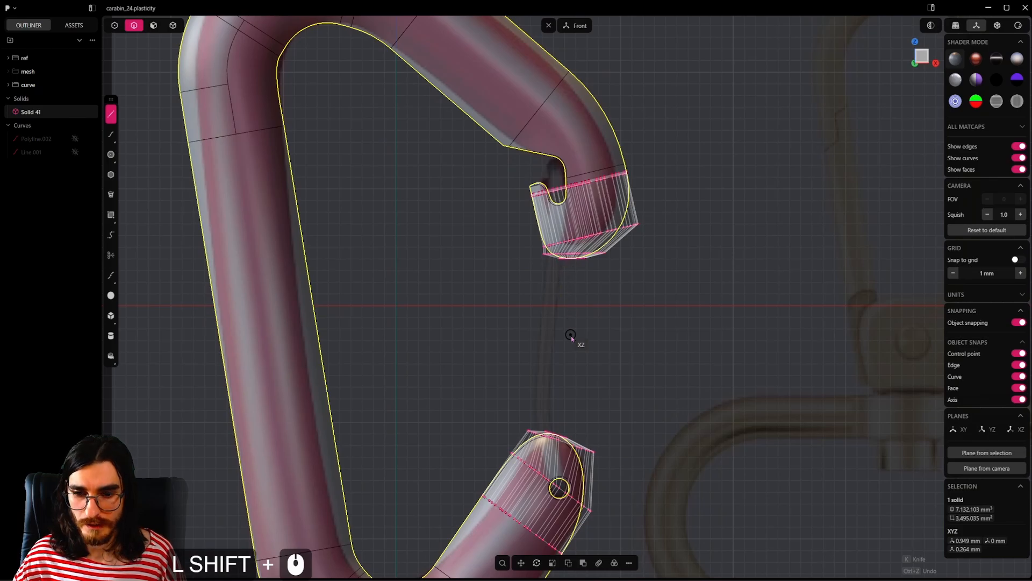
key(Escape)
Step: Hide the control-point hulls around both arm tips, clear the body's selection and save the file
click(114, 25)
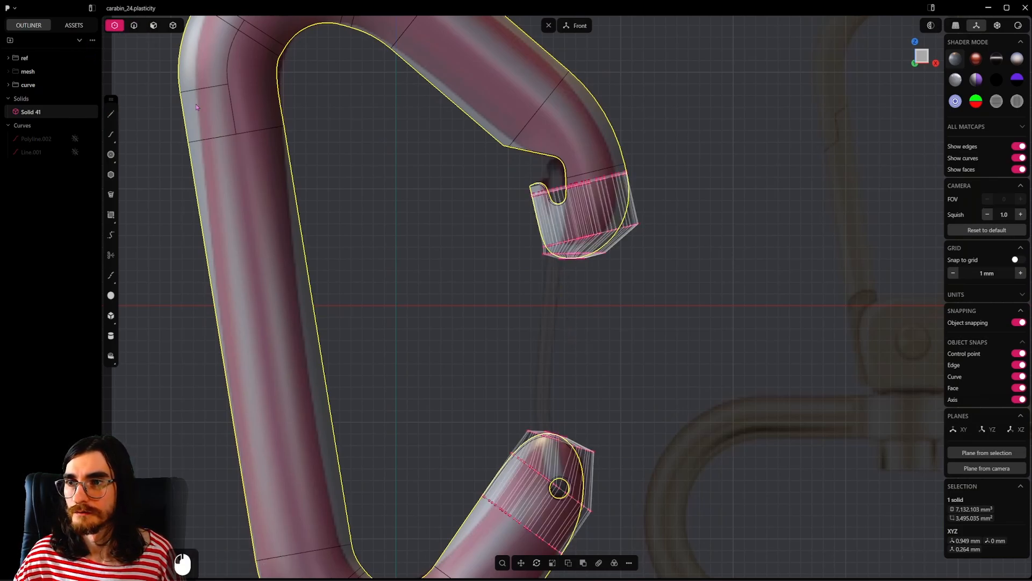
key(f)
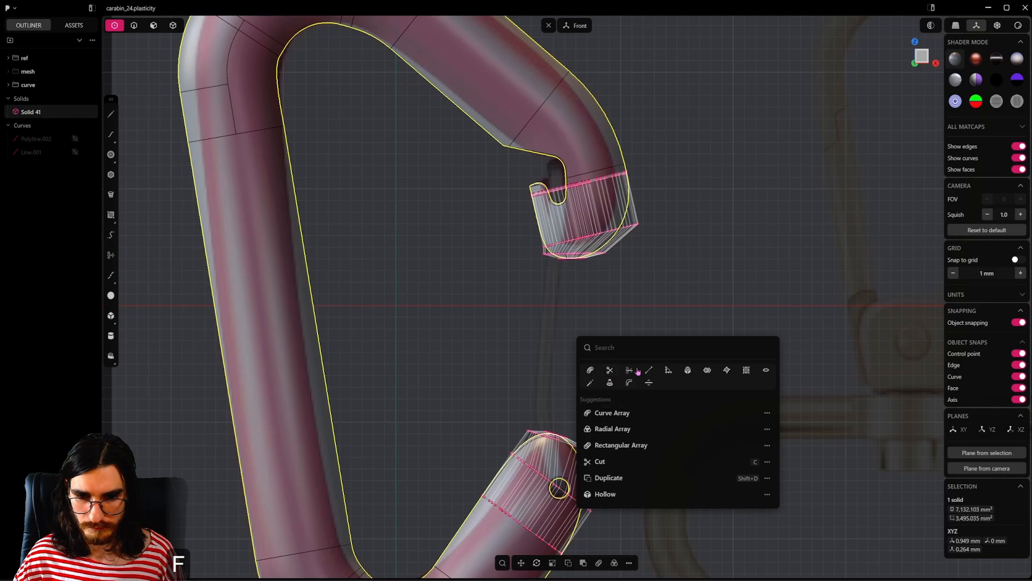
click(746, 371)
click(613, 383)
shift+middle_drag(613, 384, 613, 326)
key(ctrl+s)
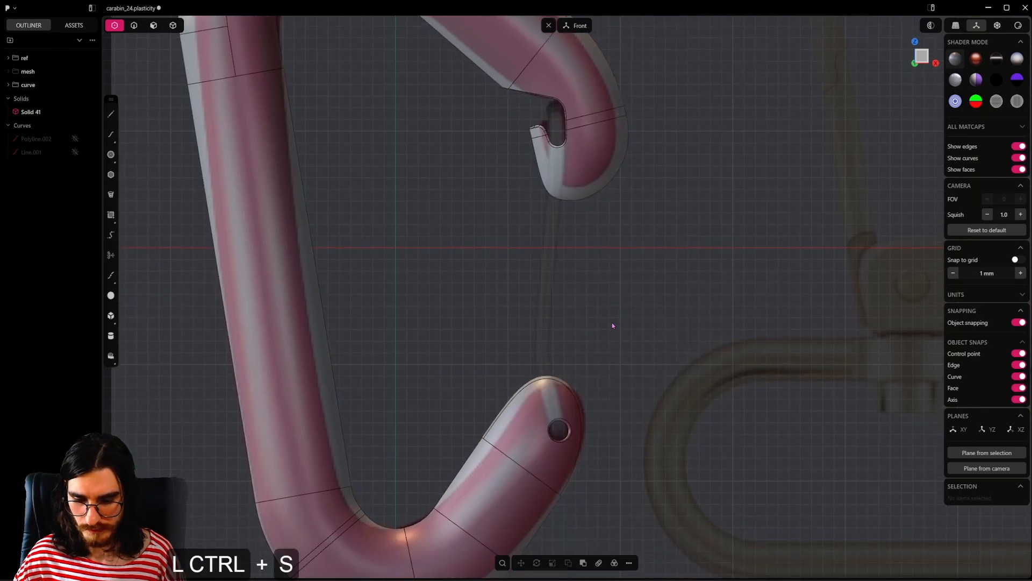
Step: Start a line in the front view for tracing the gate wire between the arm tips
click(111, 114)
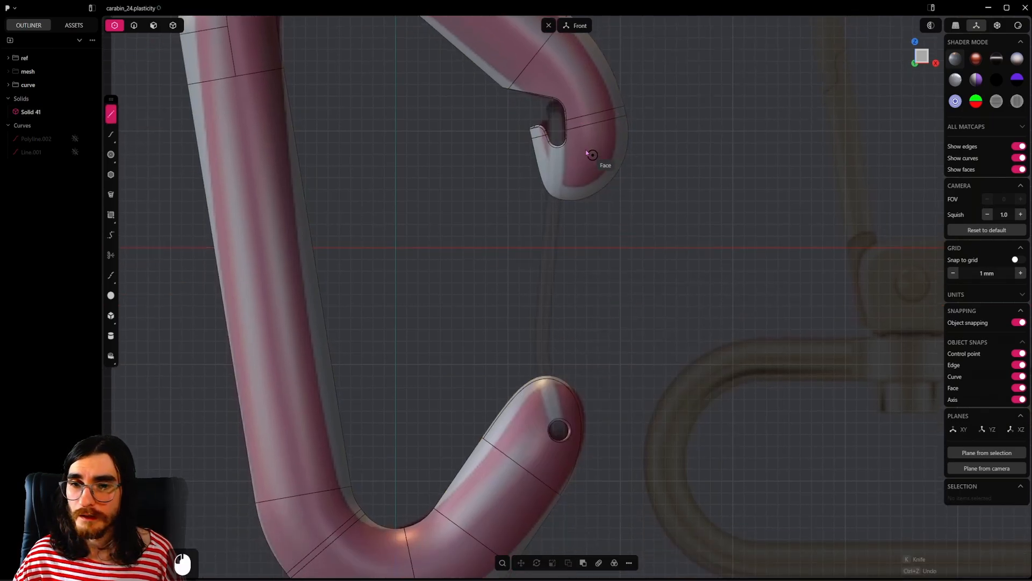
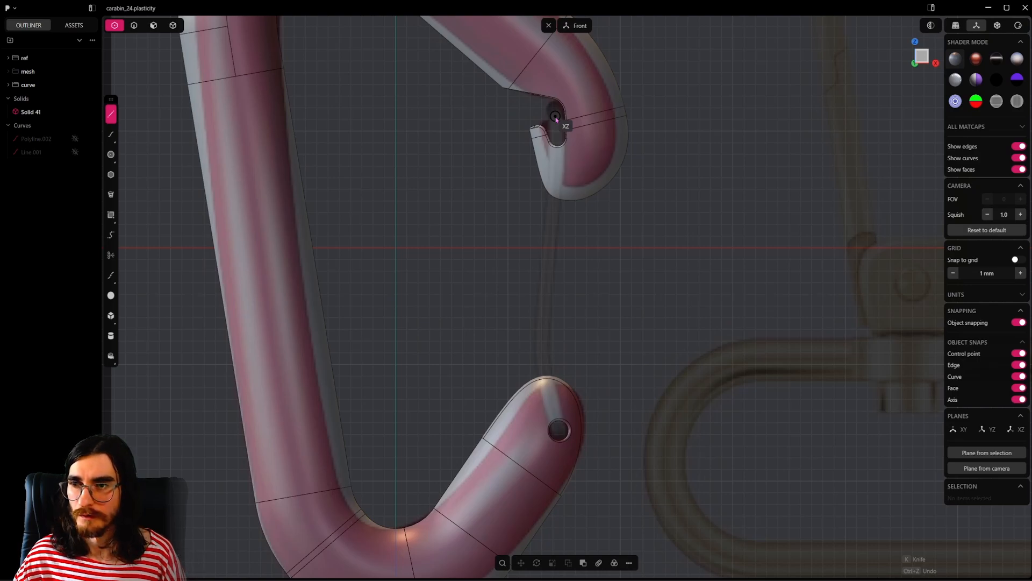
Step: Trace the gate wire as a polyline from the upper notch through the bend above the lower tip to the pivot hole's centre
click(542, 358)
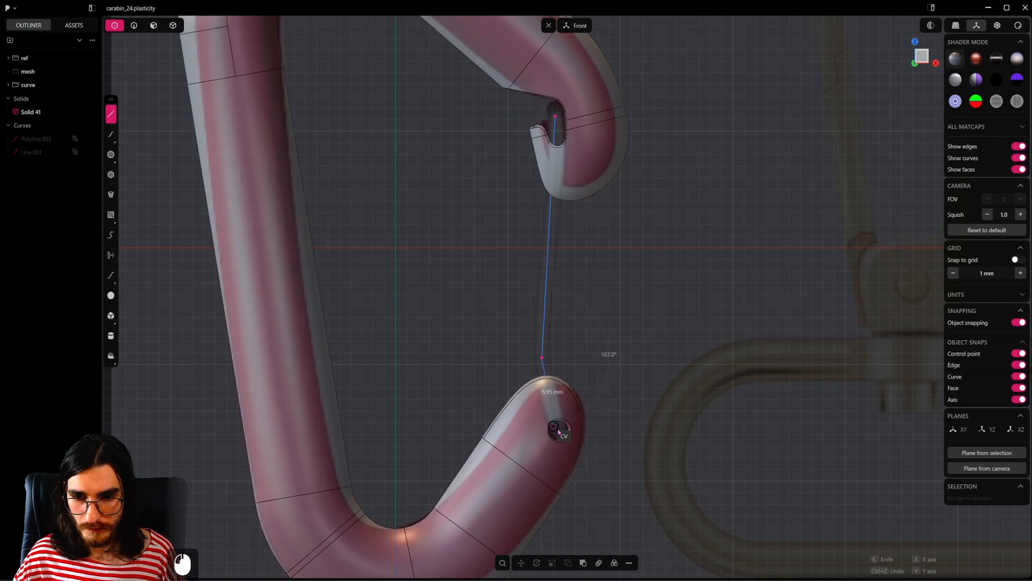
scroll(556, 431, up, 20)
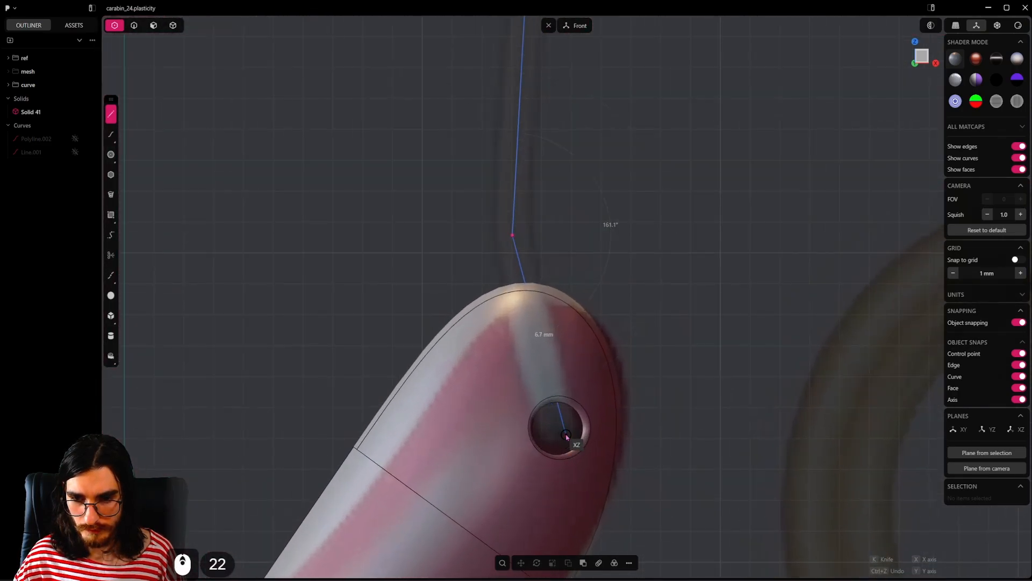
click(558, 431)
right_click(558, 431)
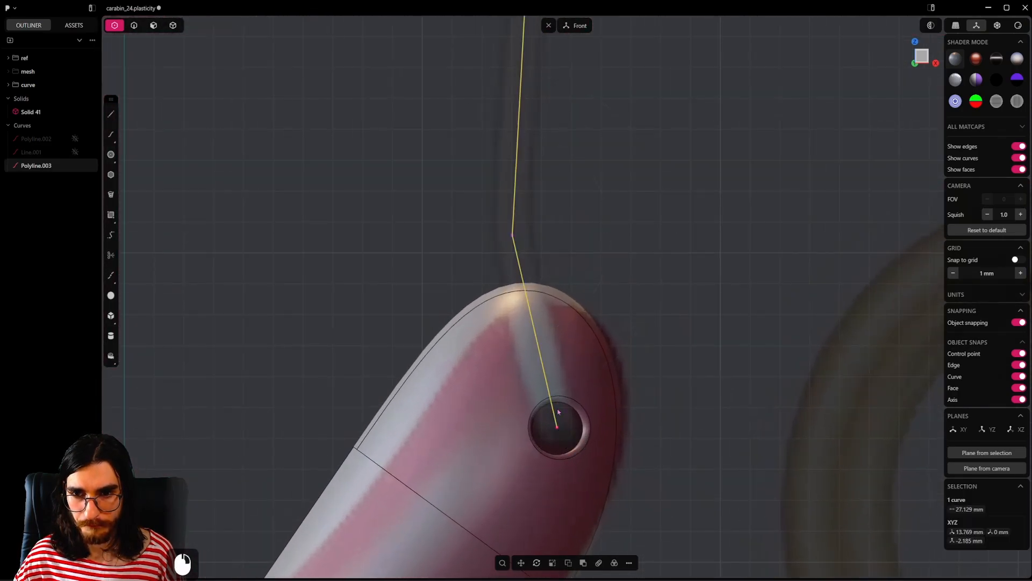
Step: Move the polyline along Y by about -5.03 mm so it lies just outside the carabiner body
scroll(559, 432, down, 15)
middle_drag(558, 432, 613, 302)
key(g)
key(y)
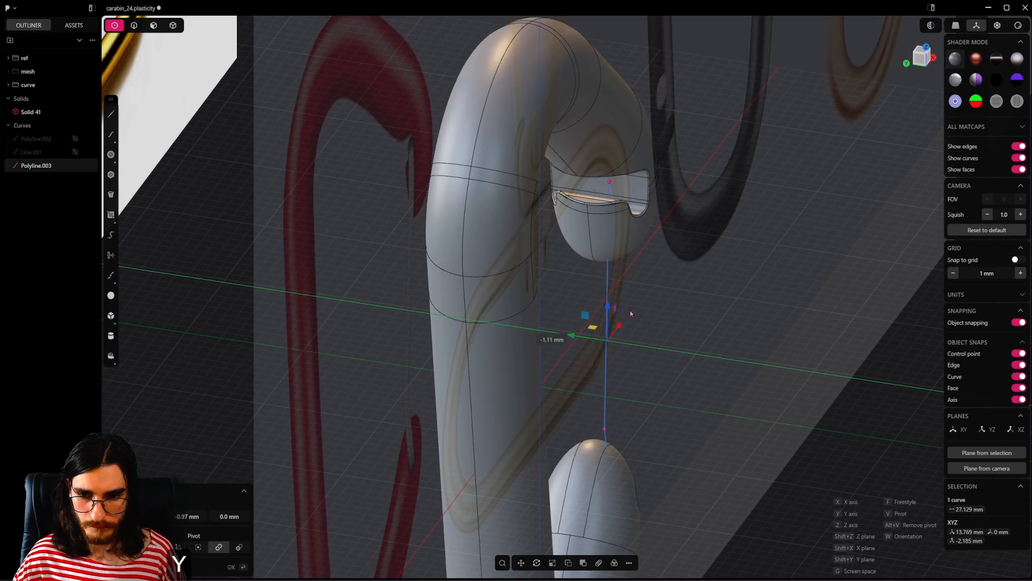
shift+click(621, 319)
Step: In the right view, move the polyline's lower end inward along Y to the pivot hole's rim and delete the bend point
alt+middle_drag(620, 318, 751, 263)
click(555, 453)
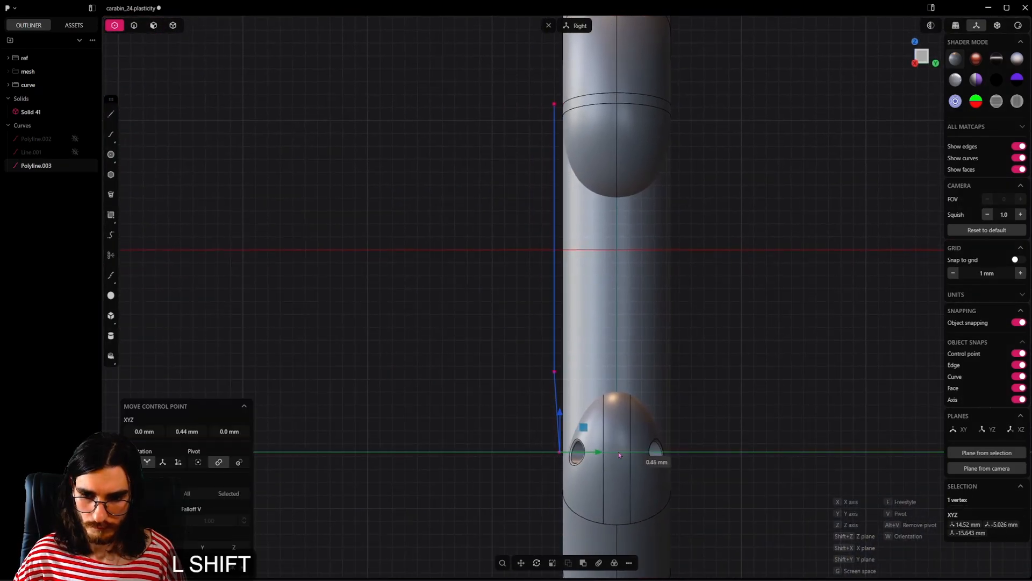
shift+click(695, 438)
drag(473, 392, 592, 352)
shift+middle_drag(593, 352, 579, 406)
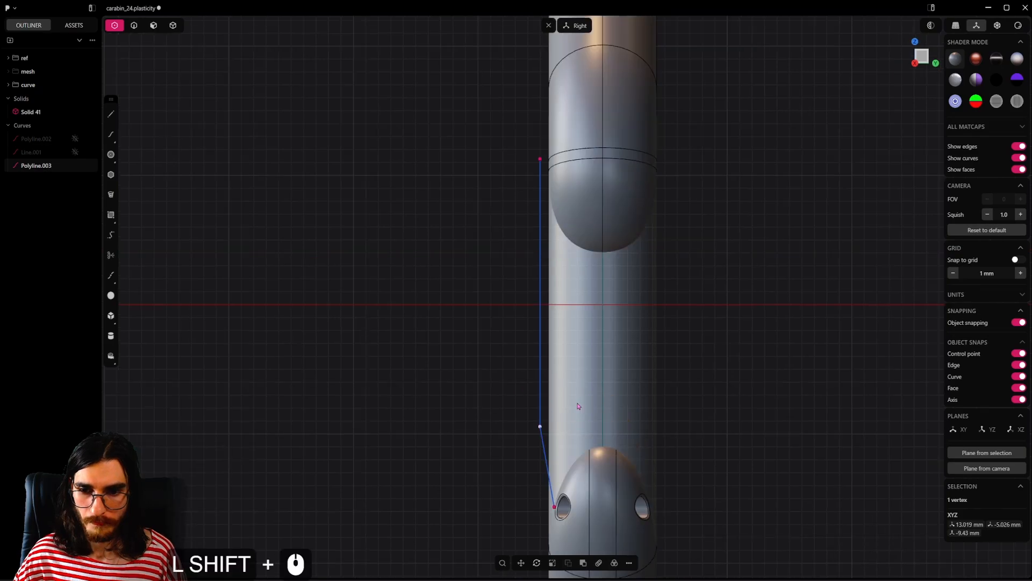
key(x)
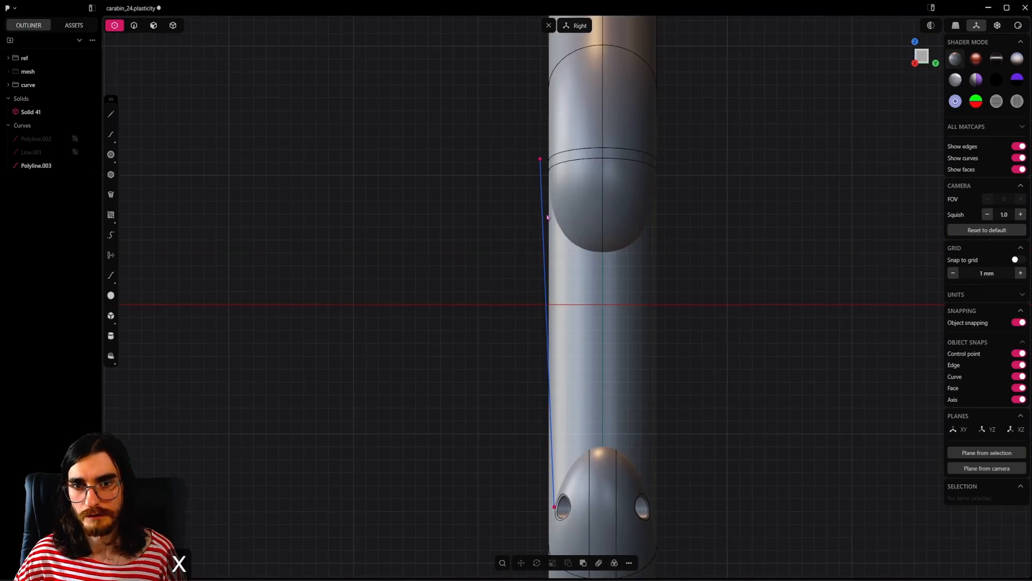
Step: Insert a point on the line above the lower arm tip and move it about -1.41 mm in X onto the reference wire's bend
click(540, 160)
alt+middle_drag(500, 371, 652, 374)
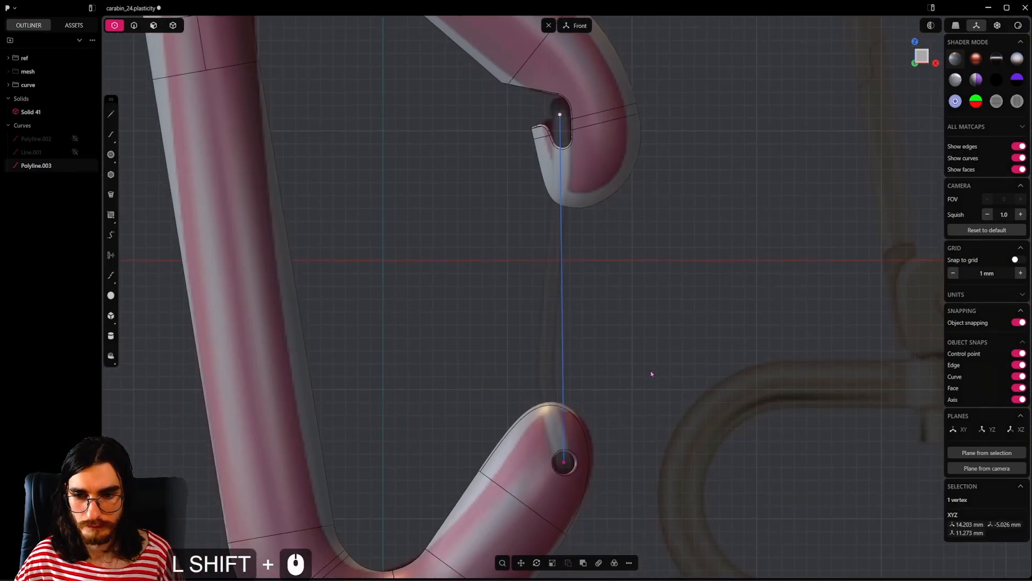
scroll(652, 374, up, 2)
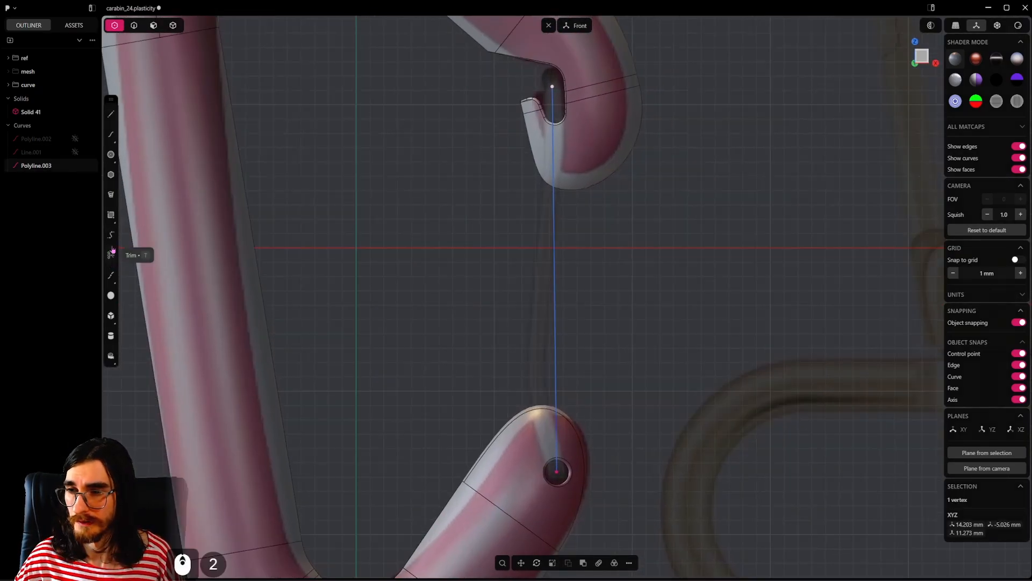
click(111, 275)
click(555, 380)
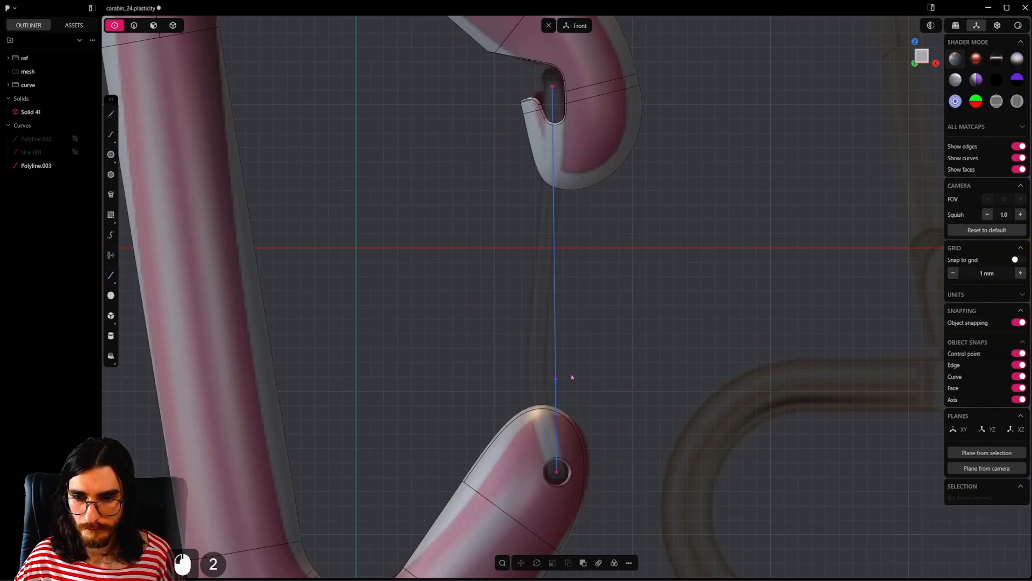
click(556, 379)
key(g)
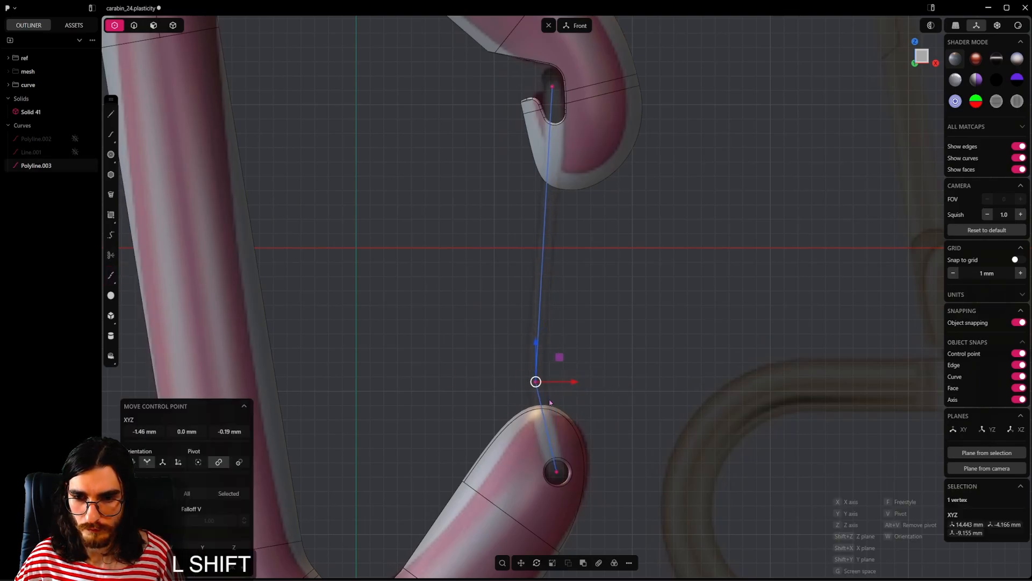
shift+click(553, 407)
right_click(592, 345)
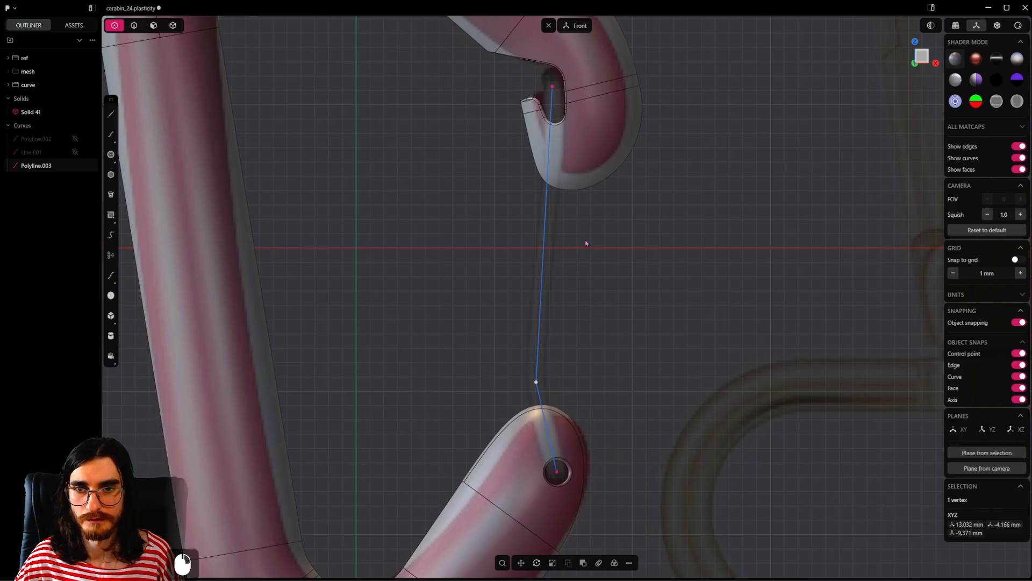
Step: Move the gate curve's upper end down inside the notch, to a Z position of about 10.3 mm
shift+middle_drag(585, 242, 599, 306)
click(566, 149)
key(g)
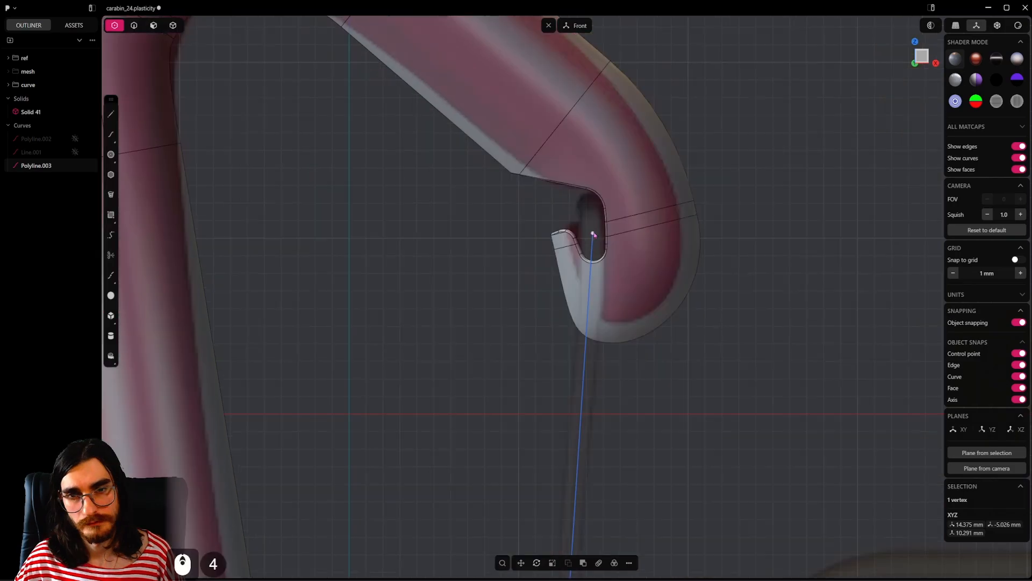
Step: Add a line about 1.6 mm long from the curve's upper end up into the notch and adjust its end to the notch's shape
click(111, 120)
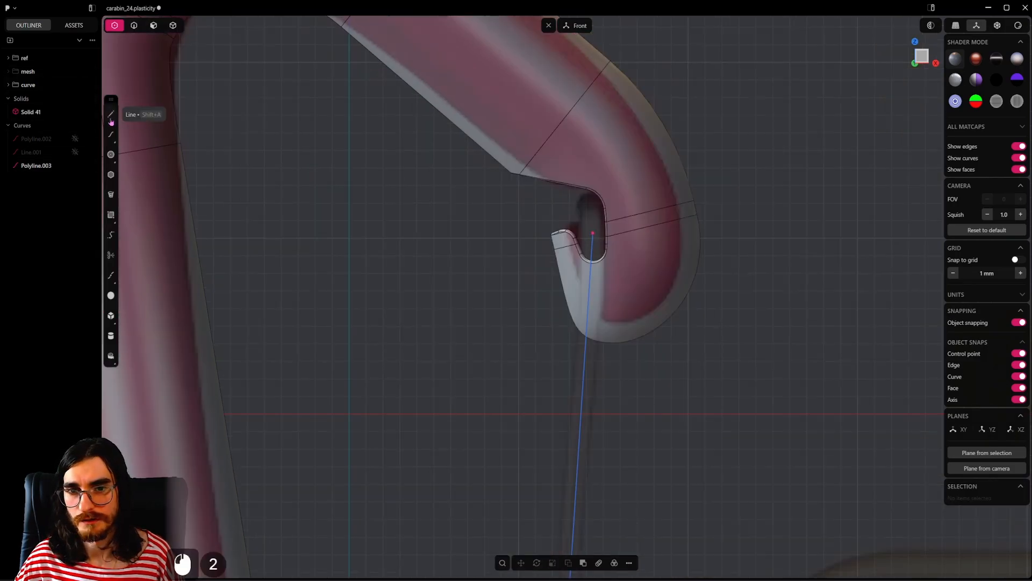
click(111, 120)
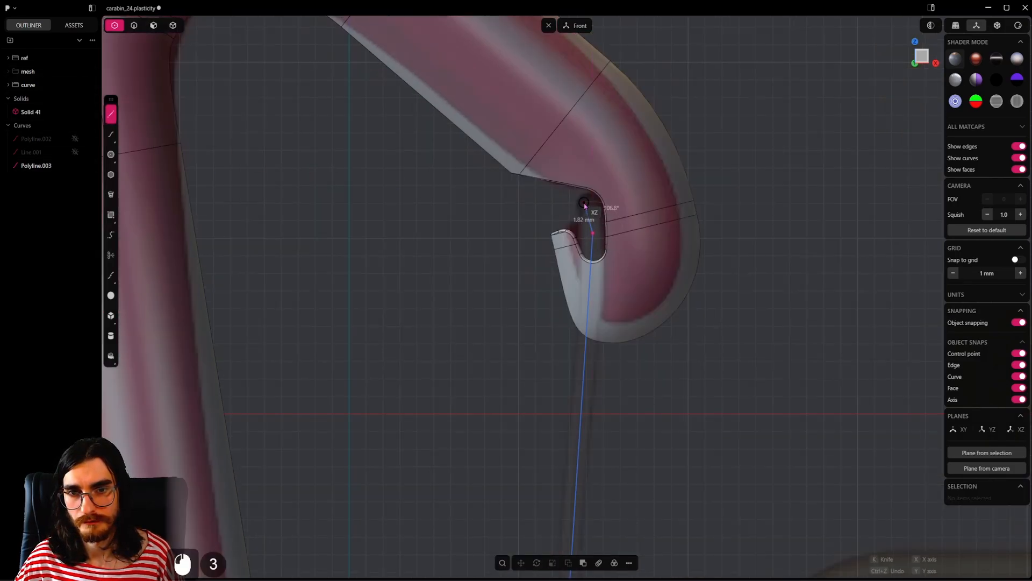
scroll(591, 203, up, 13)
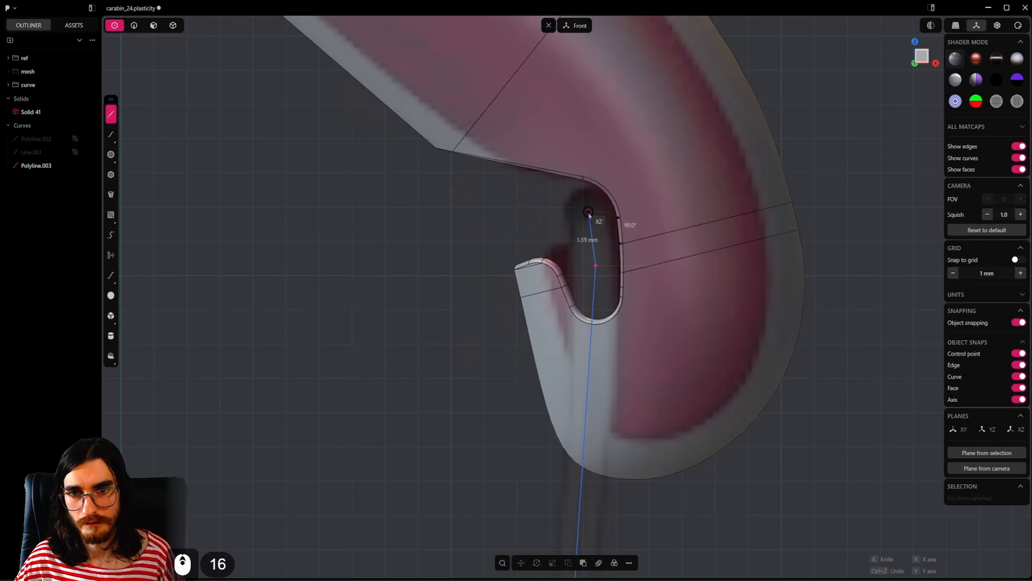
click(589, 212)
key(g)
key(shift)
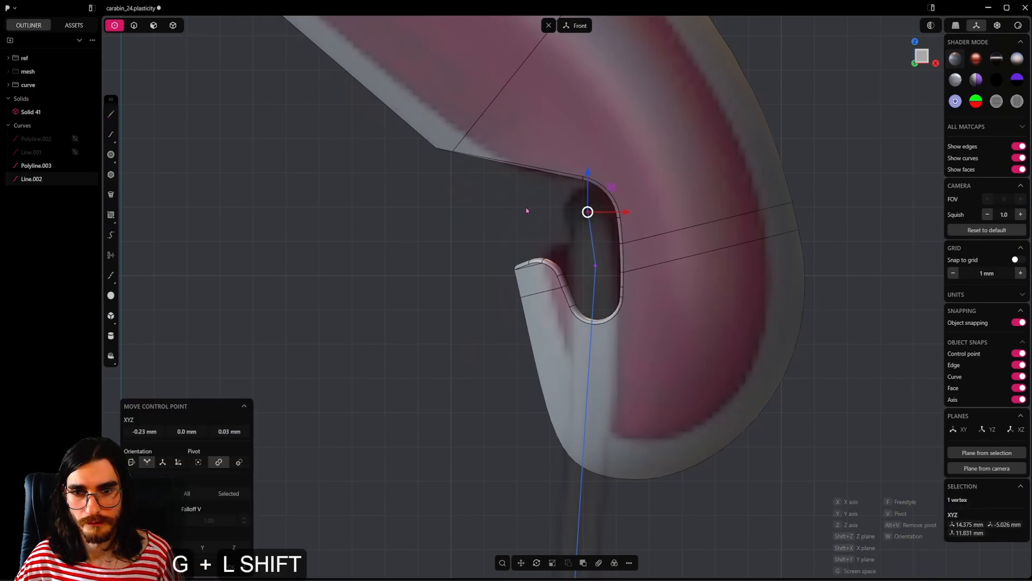
click(598, 249)
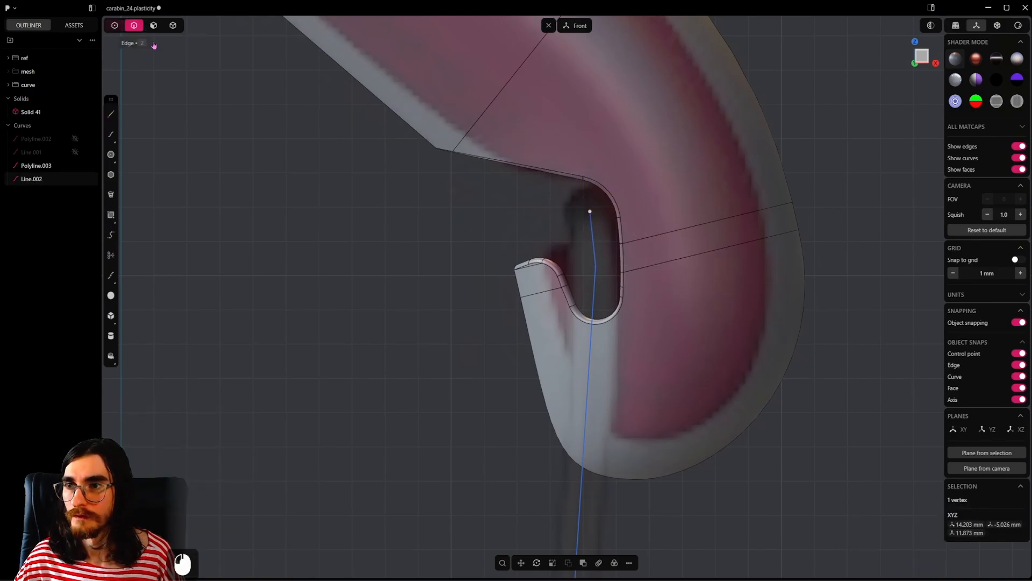
Step: Join the short upper line with the gate polyline into one curve and save the file
double_click(593, 233)
shift+click(594, 294)
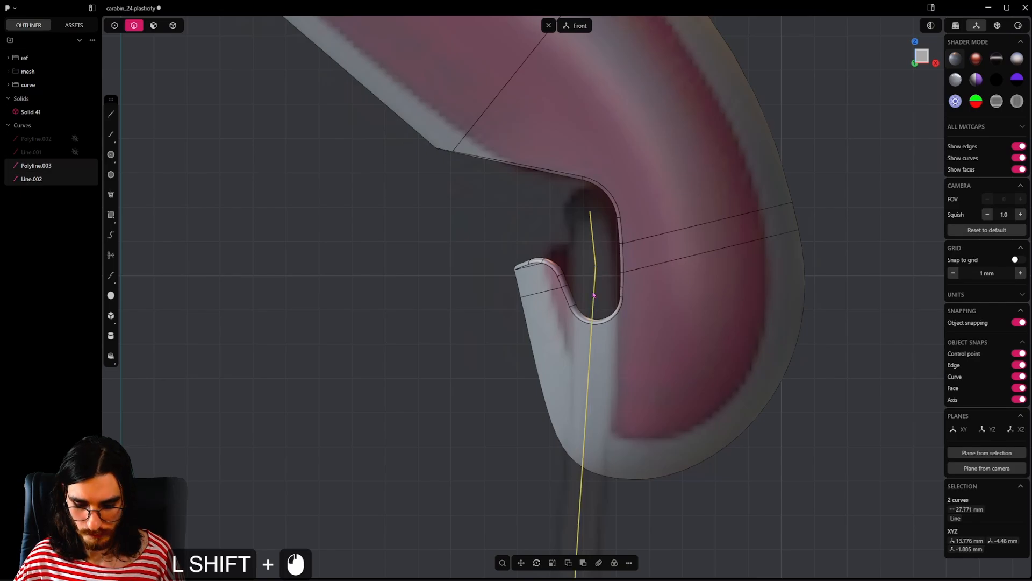
key(j)
key(ctrl+s)
Step: Mirror the joined gate curve along Y to the opposite side of the carabiner body
alt+middle_drag(593, 295, 581, 333)
scroll(581, 332, down, 3)
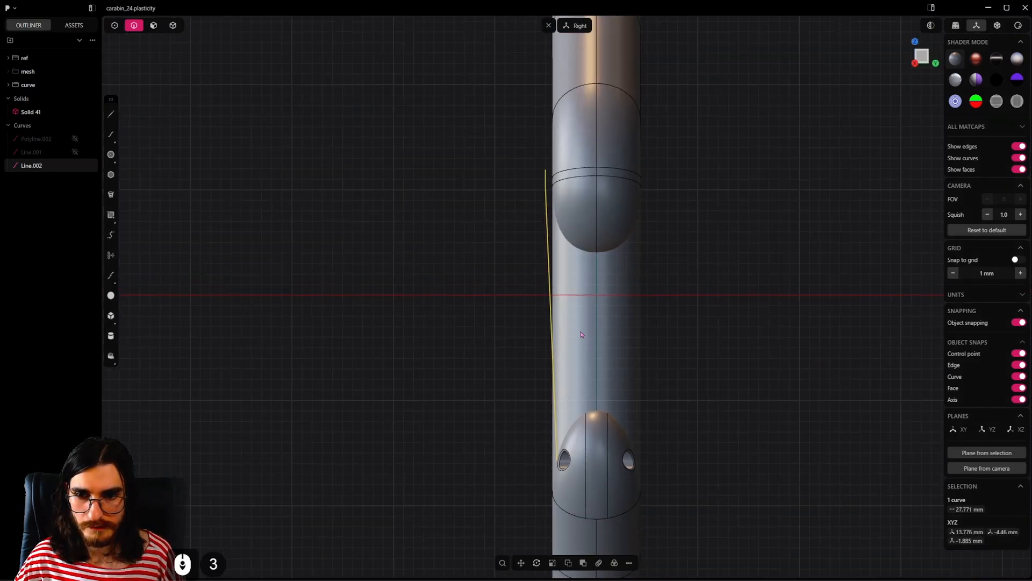
key(alt+x)
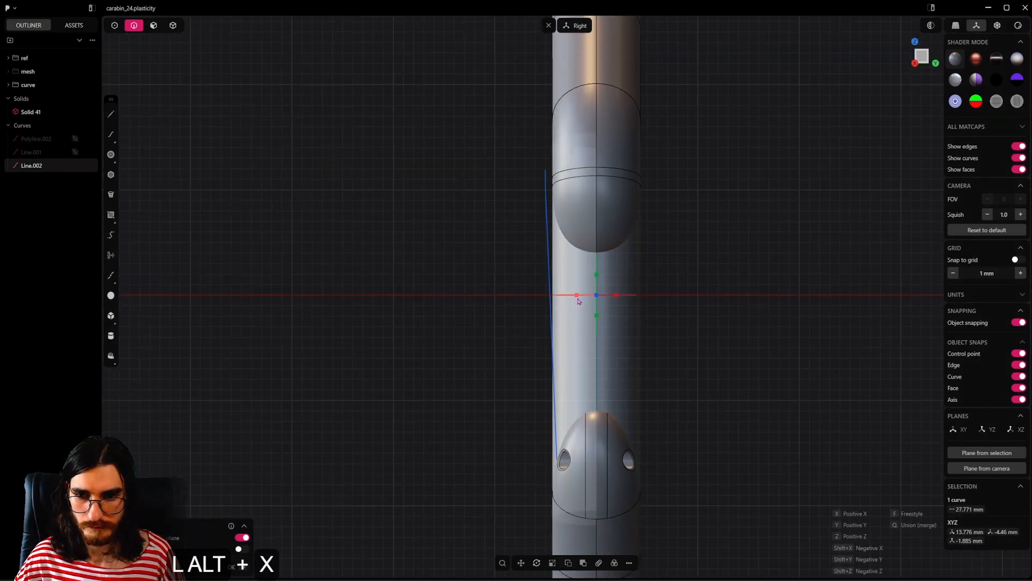
click(681, 344)
Step: Draw a line through the pivot hole connecting the lower ends of the two gate curves
shift+middle_drag(672, 362, 629, 288)
scroll(629, 288, up, 5)
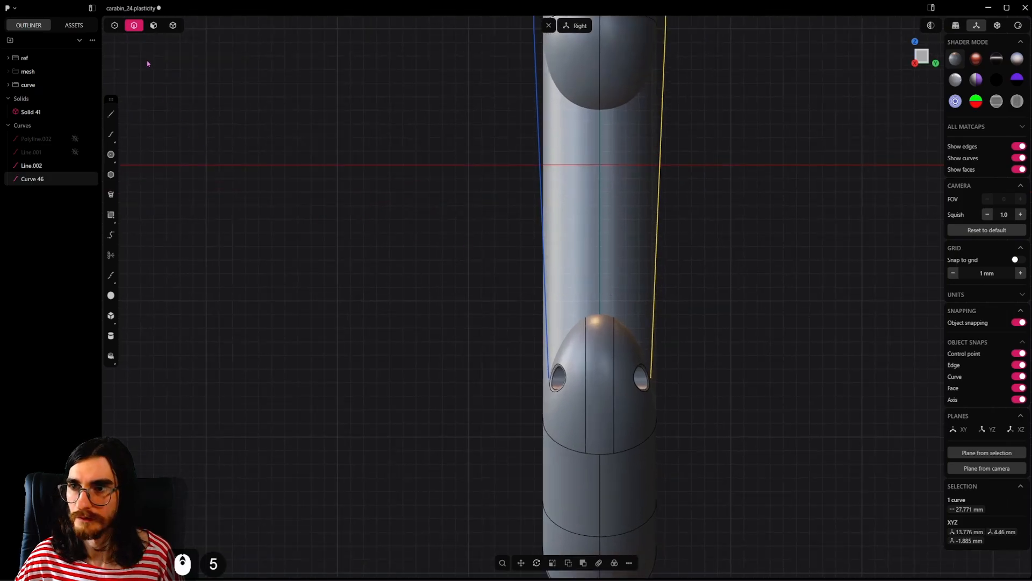
key(l)
scroll(586, 400, up, 2)
click(538, 371)
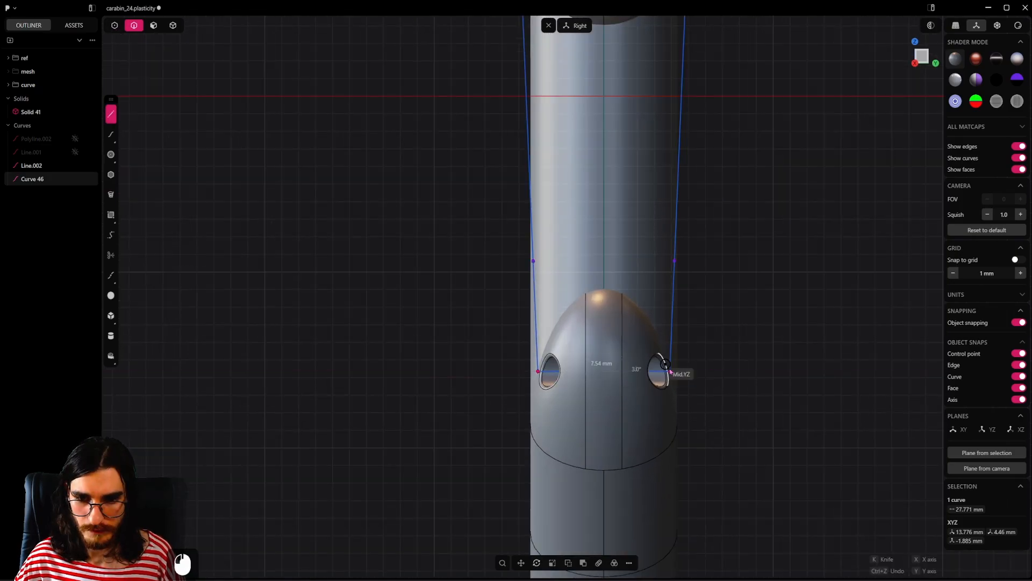
click(680, 374)
Step: Move the upper end points of both gate curves down in the notch to a Z position of about 11.2 mm
scroll(676, 370, down, 5)
shift+middle_drag(626, 146, 630, 360)
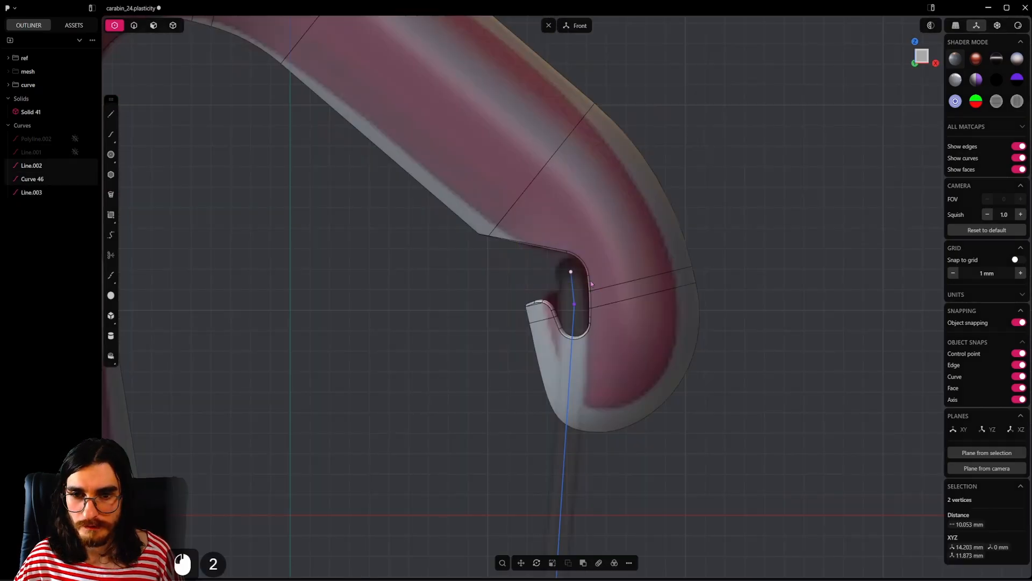
key(g)
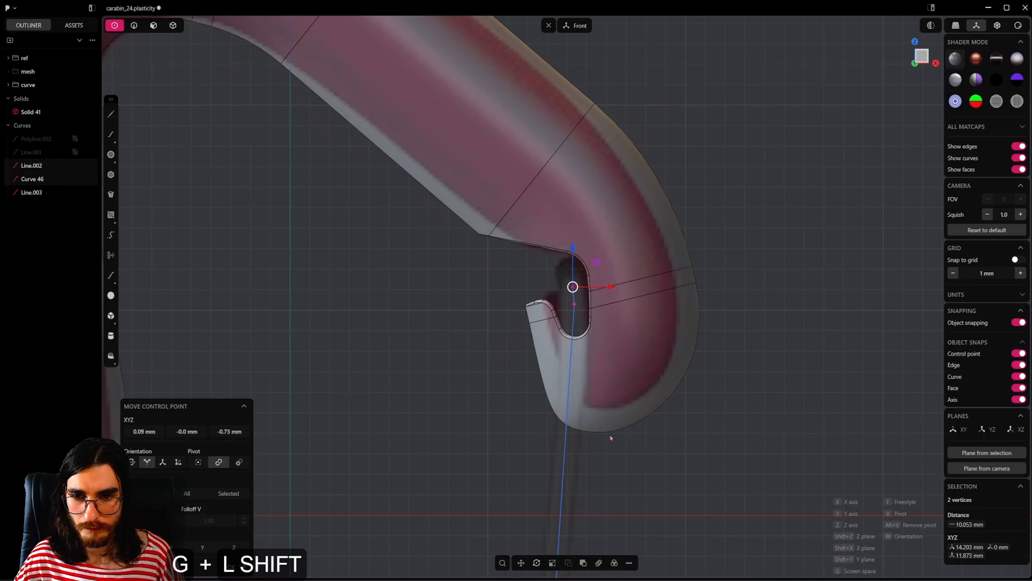
shift+click(646, 306)
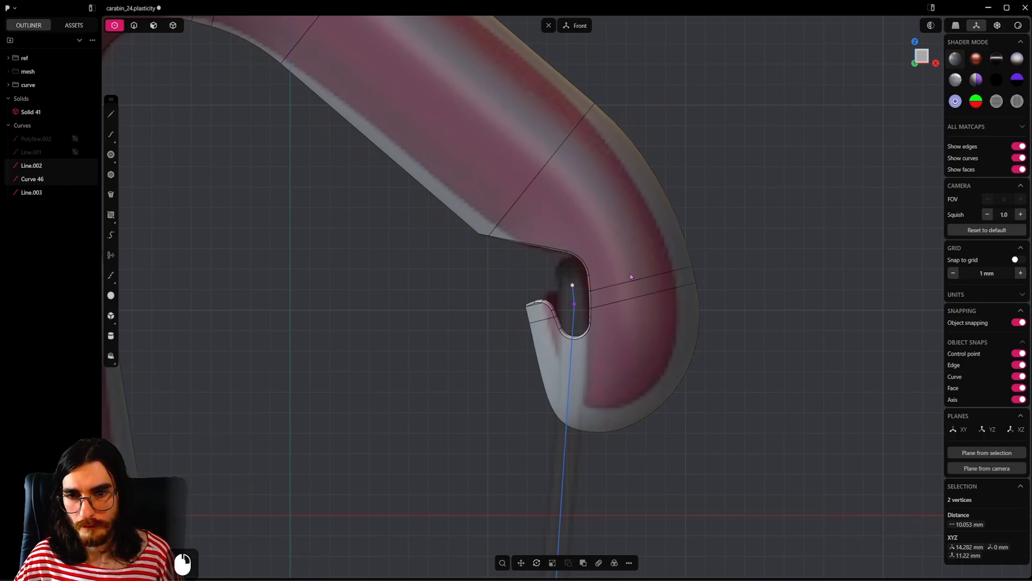
Step: Scale the two upper end points inward along Y until they are about 9.2 mm apart
key(KP_3)
key(s)
shift+drag(571, 275, 557, 291)
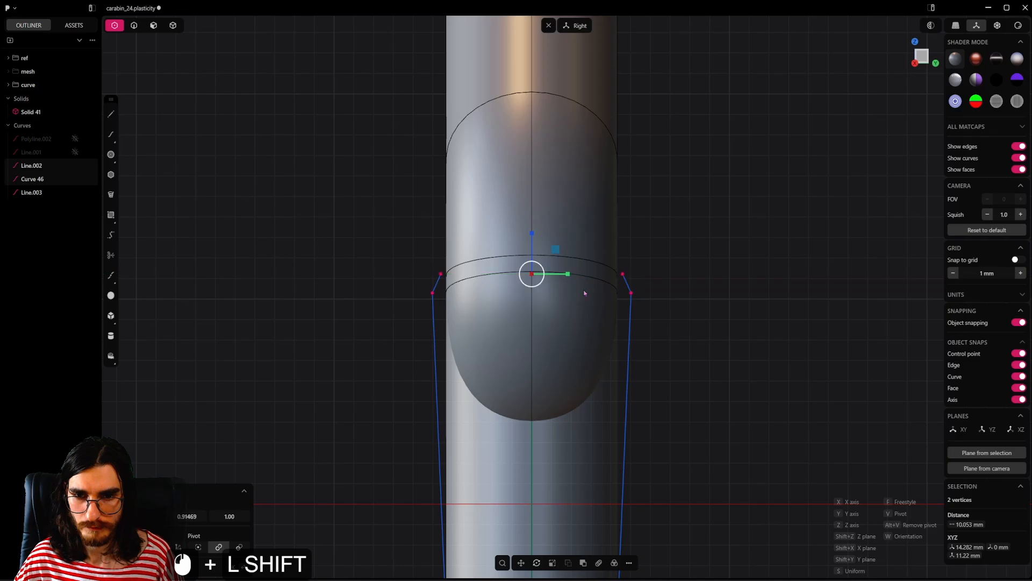
right_click(682, 265)
Step: Draw a line across the notch connecting the upper ends of the two gate curves
middle_drag(511, 276, 630, 282)
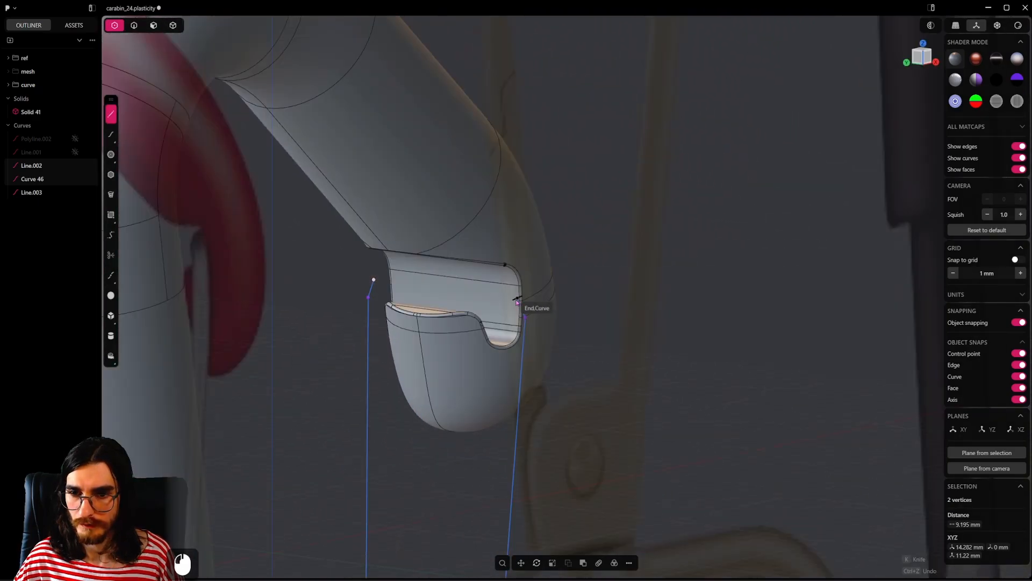
click(516, 297)
click(372, 280)
right_click(371, 281)
Step: Join both side curves with the upper and lower connecting lines into a single closed gate curve
middle_drag(371, 281, 596, 293)
shift+click(365, 304)
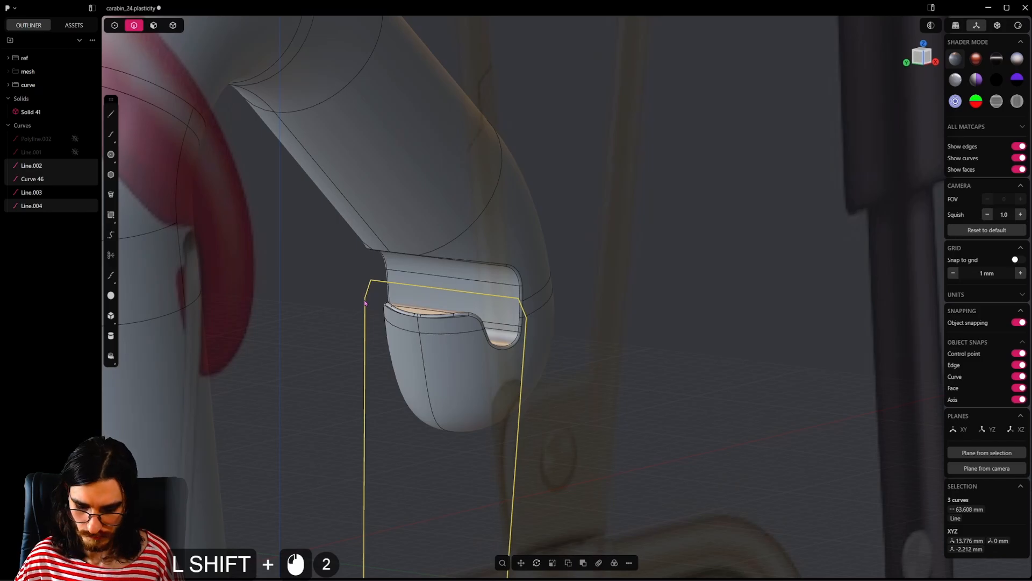
key(j)
scroll(365, 303, down, 7)
shift+middle_drag(471, 559, 517, 242)
shift+scroll(521, 301, up, 5)
shift+click(527, 325)
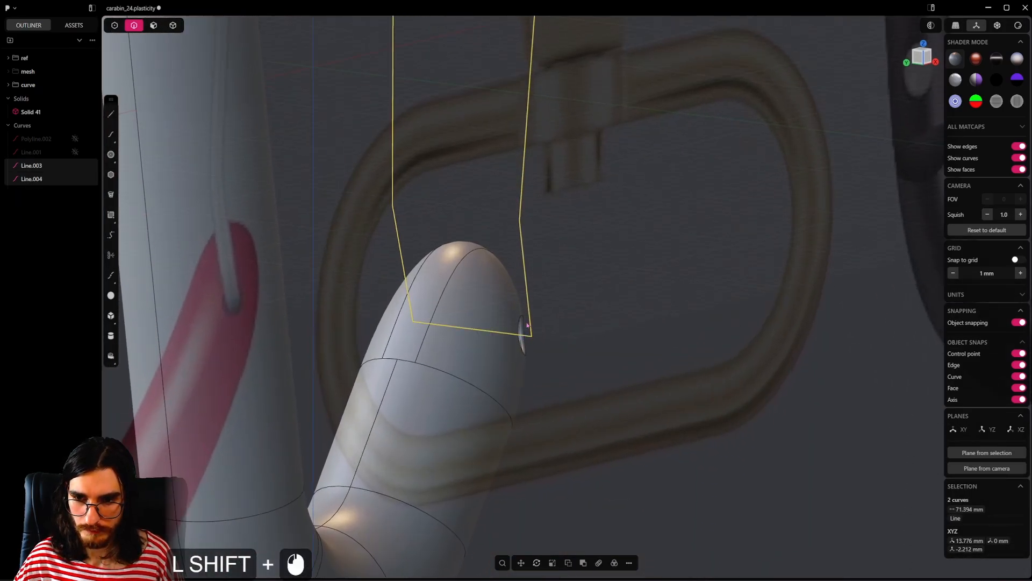
shift+scroll(529, 326, up, 3)
key(j)
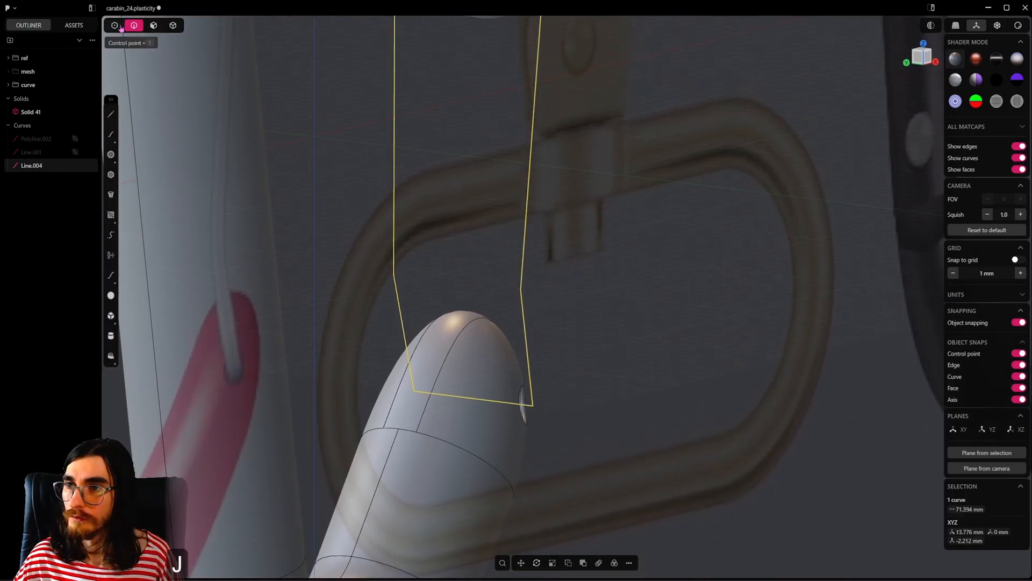
Step: Fillet the two lower corner points of the closed gate curve with a radius of about 0.94 mm
click(532, 407)
shift+middle_drag(457, 381, 285, 408)
shift+click(610, 451)
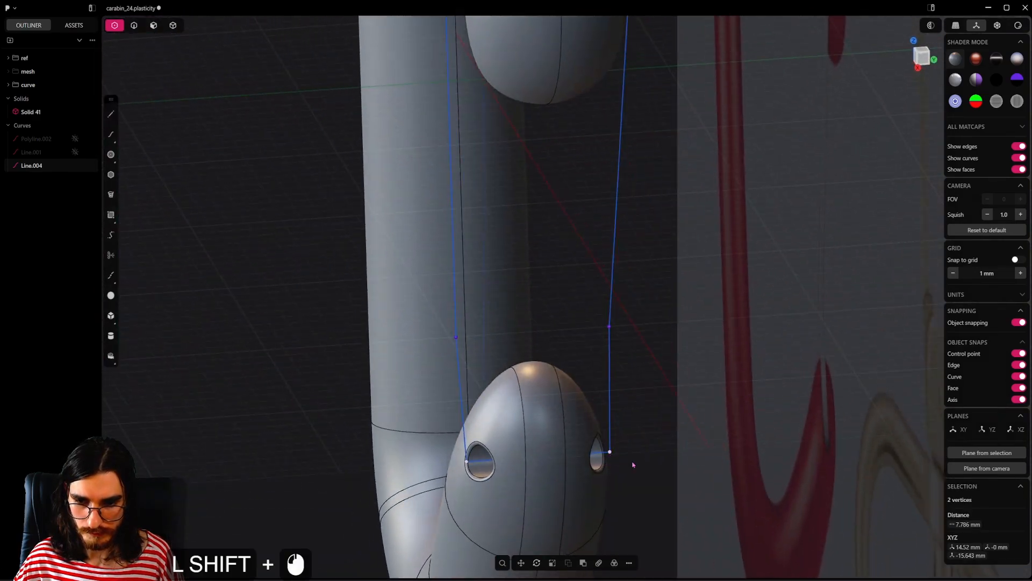
key(b)
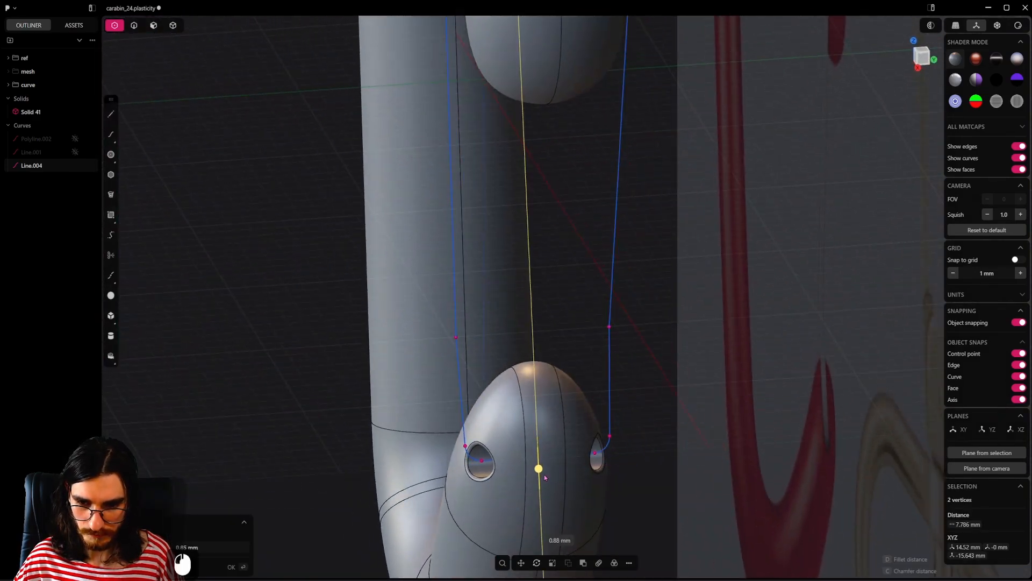
shift+drag(544, 475, 560, 511)
alt+middle_drag(572, 490, 601, 444)
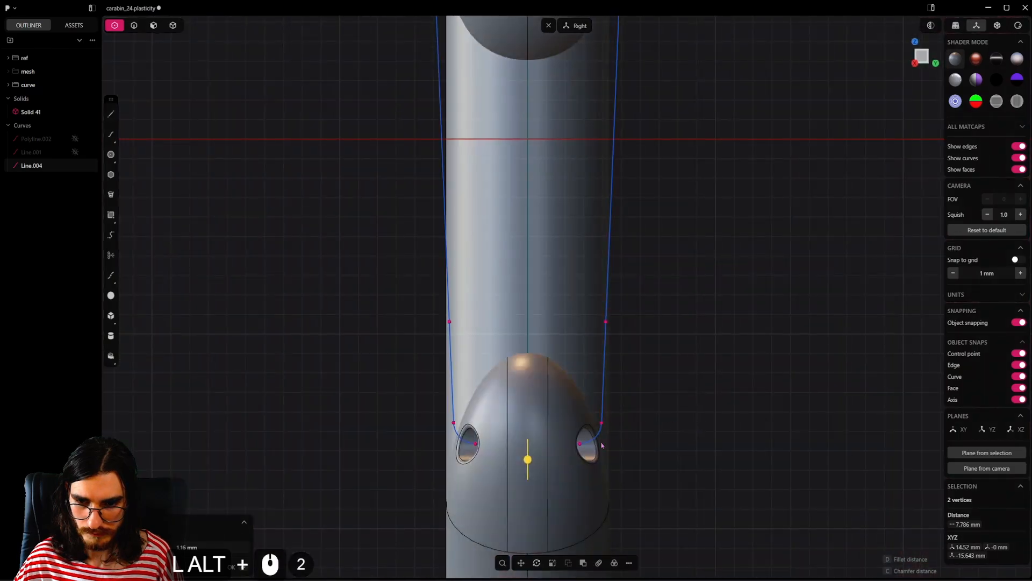
drag(527, 460, 527, 458)
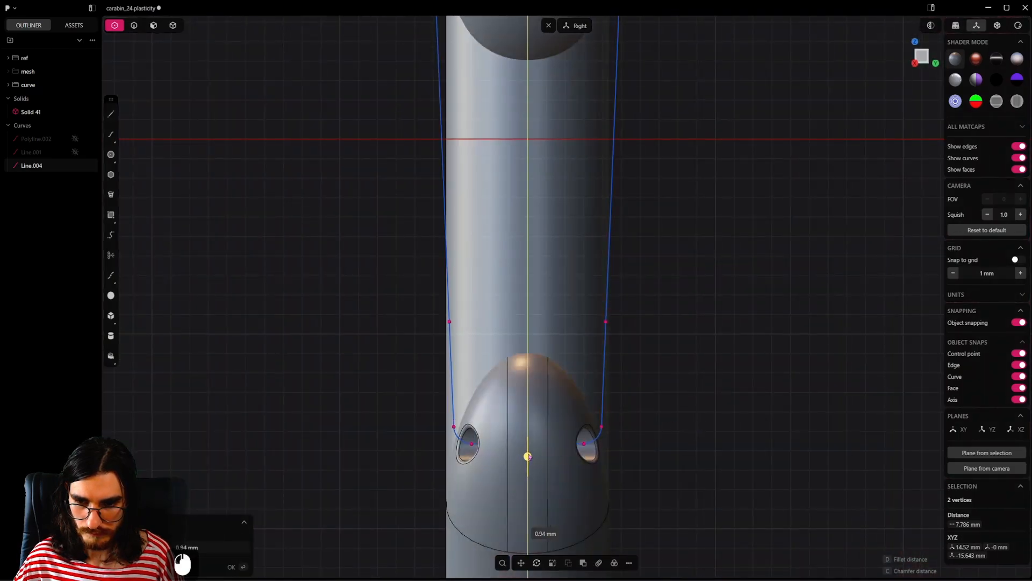
right_click(640, 344)
Step: Fillet the four upper corner points of the gate curve at the notch with a radius of about 1 mm
scroll(647, 337, down, 4)
shift+middle_drag(537, 113, 556, 369)
scroll(518, 270, up, 10)
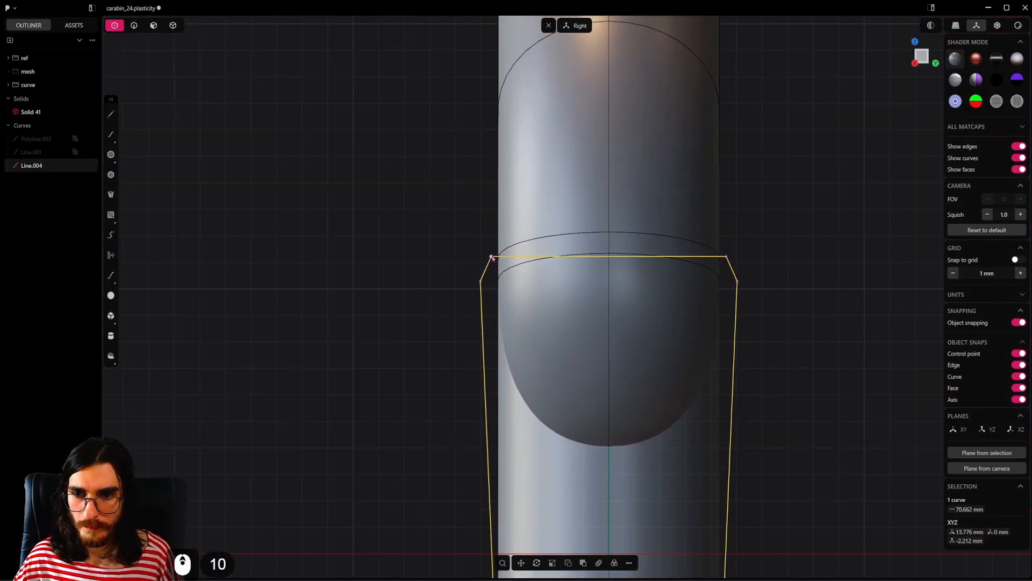
click(491, 257)
shift+middle_drag(492, 258, 457, 280)
shift+click(689, 276)
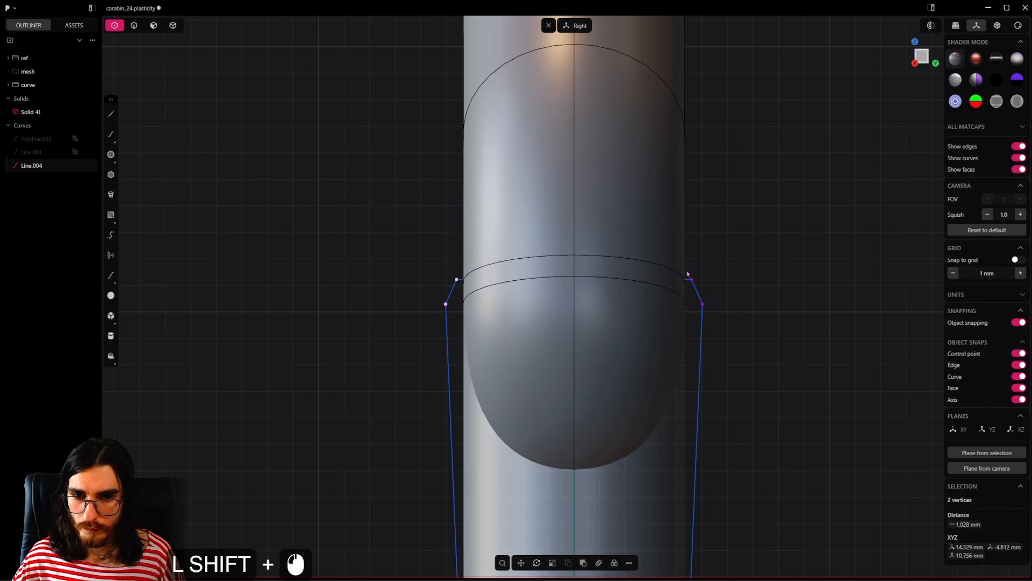
shift+click(703, 305)
middle_drag(692, 307, 593, 344)
key(g)
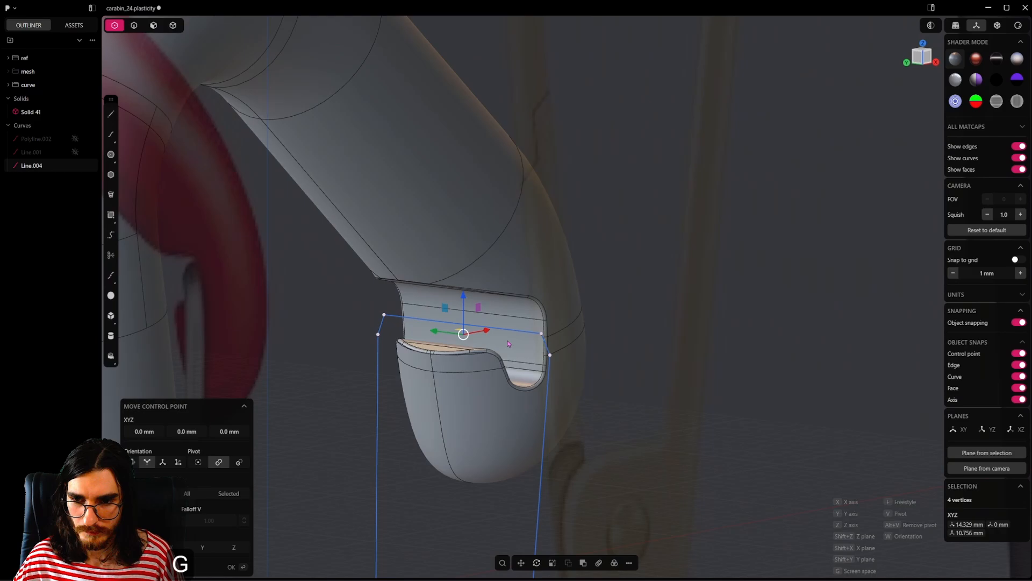
click(589, 334)
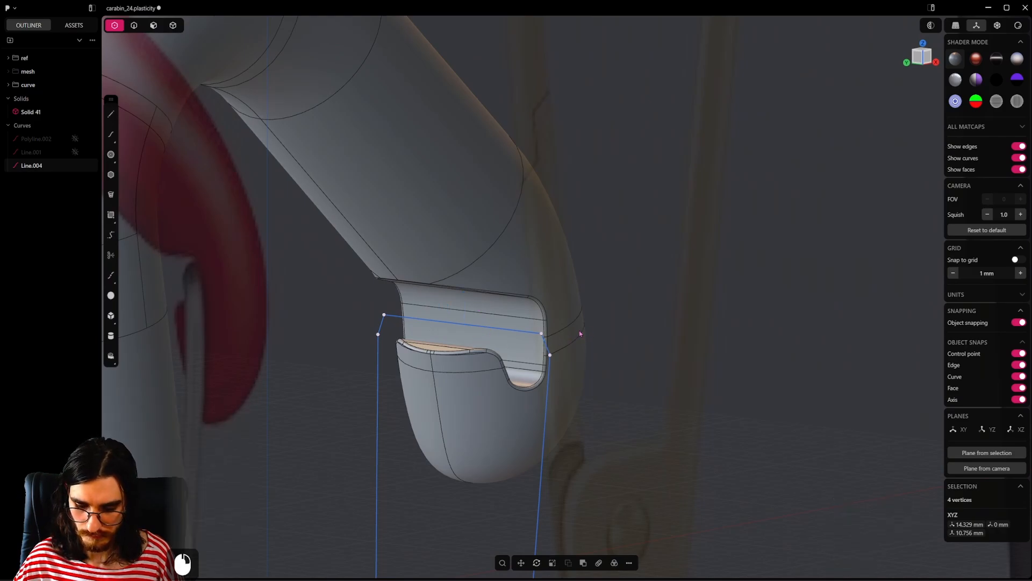
key(b)
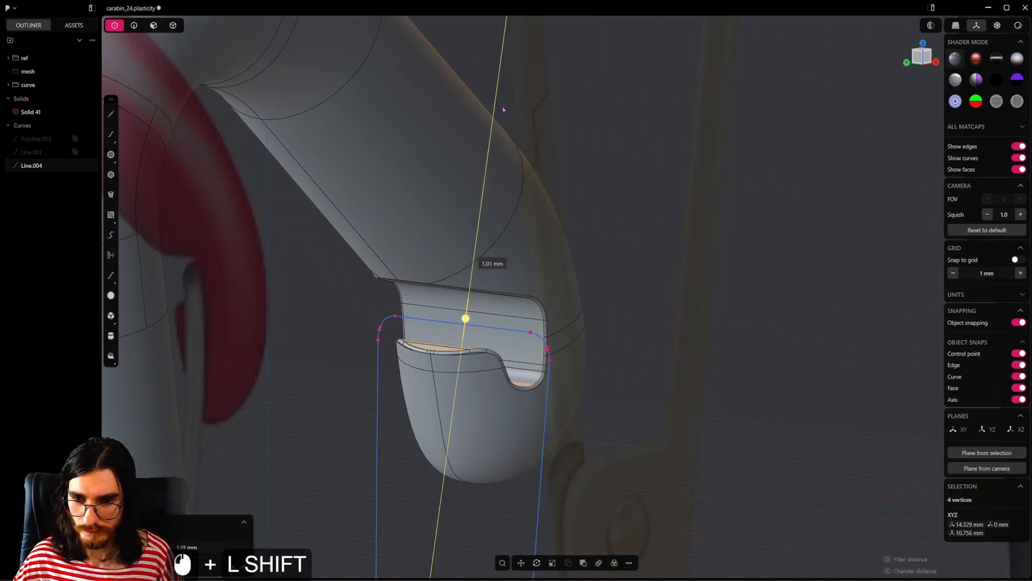
shift+drag(506, 72, 508, 135)
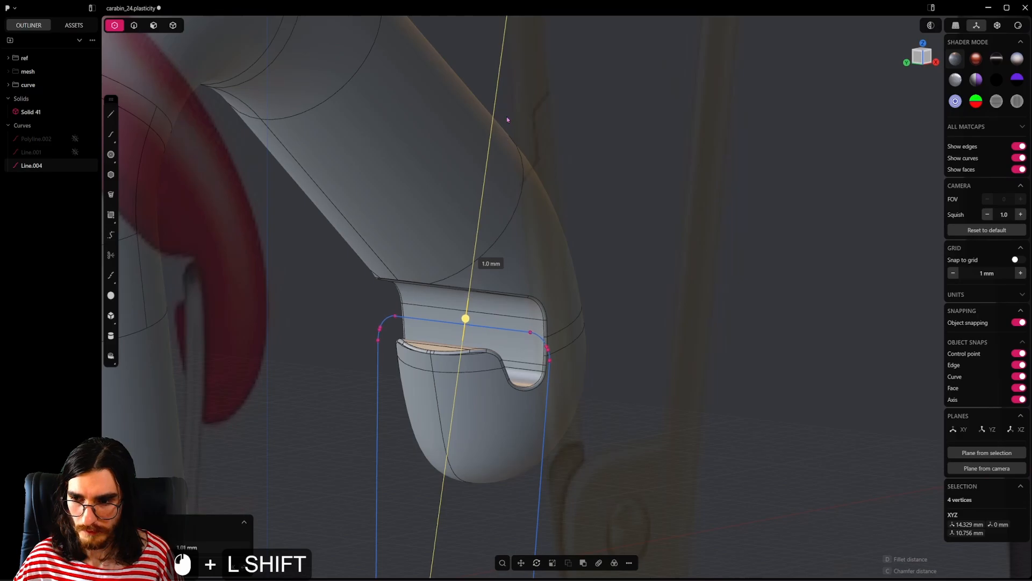
click(613, 171)
Step: Try a round pipe along the closed gate curve, compare it with the reference from the front, and undo it
alt+middle_drag(613, 172, 335, 334)
click(453, 329)
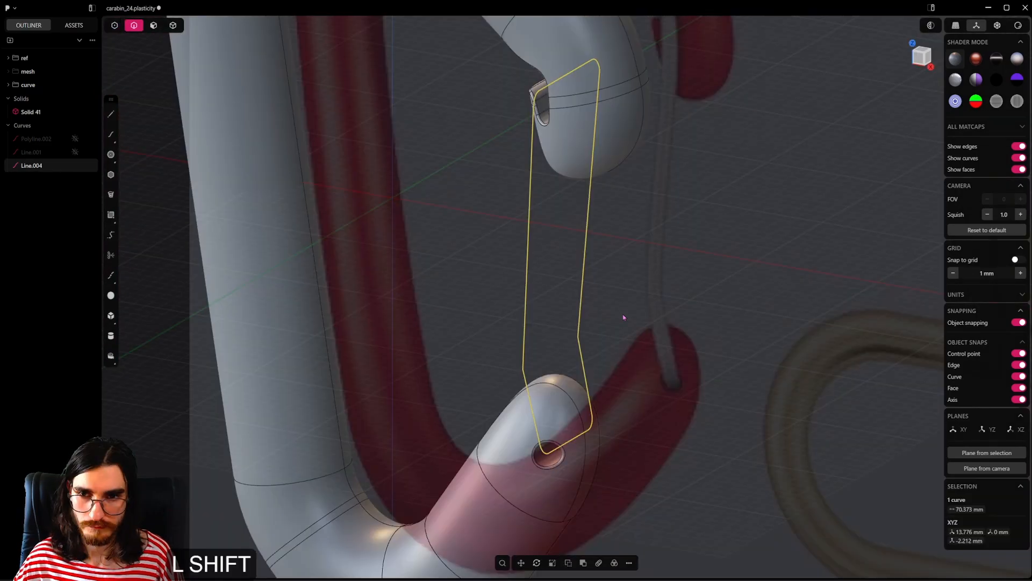
middle_drag(623, 314, 663, 339)
key(p)
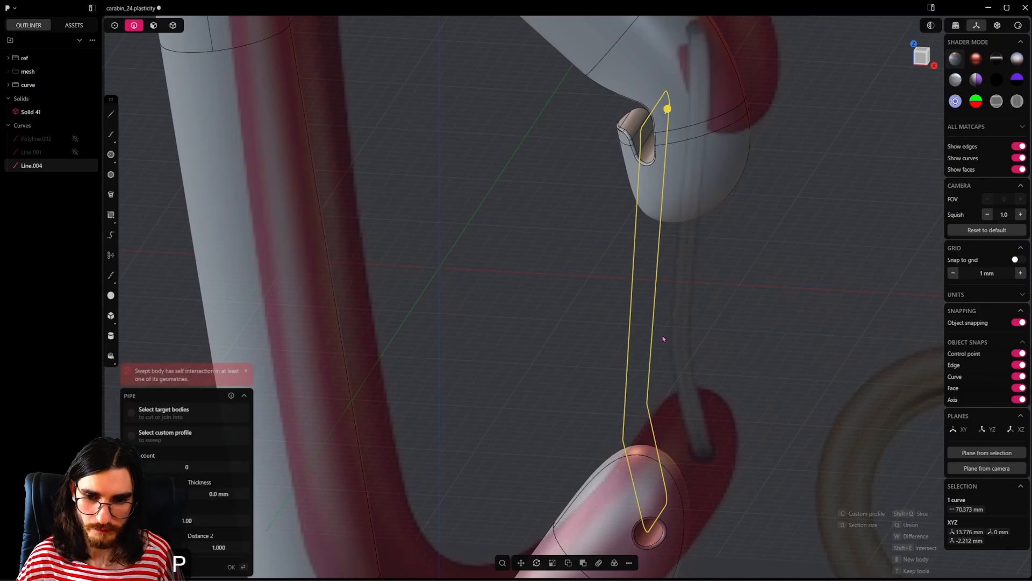
drag(667, 109, 676, 110)
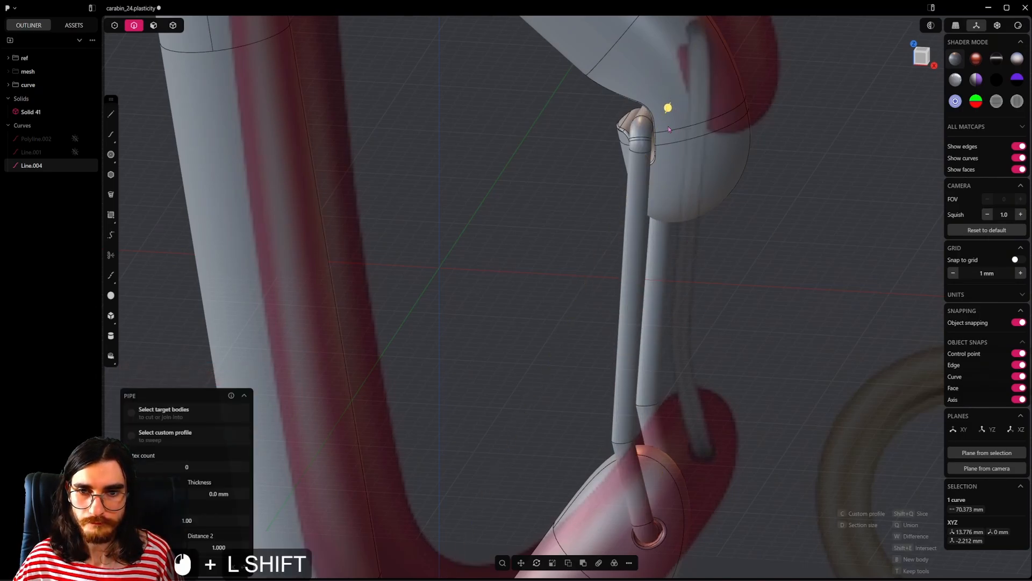
alt+middle_drag(697, 221, 701, 281)
scroll(699, 275, down, 3)
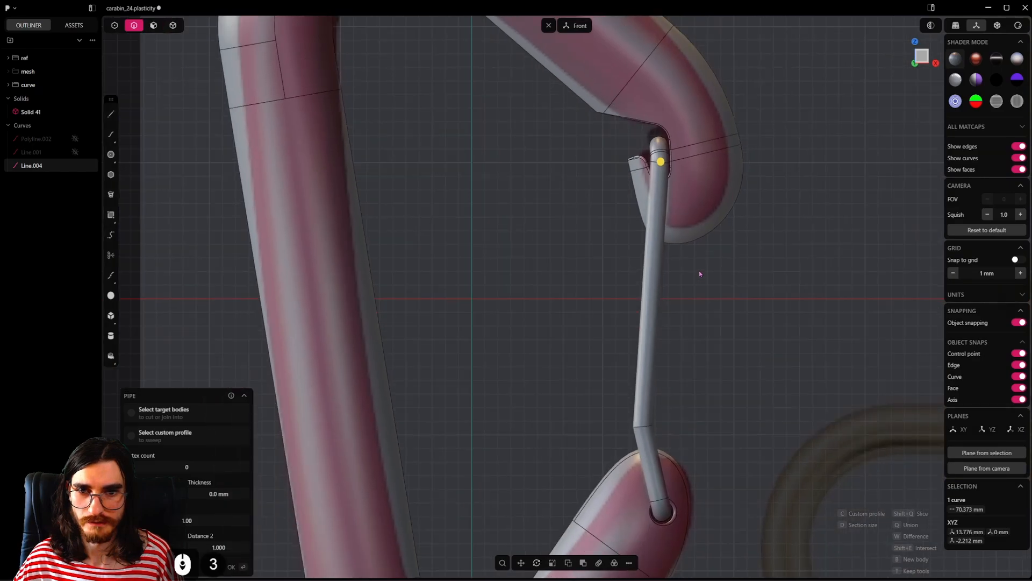
key(ctrl+z)
Step: Fillet the two bend points above the lower hook of the gate curve with a radius of about 19 mm
shift+middle_drag(678, 383, 659, 278)
key(1)
click(731, 350)
scroll(698, 305, up, 4)
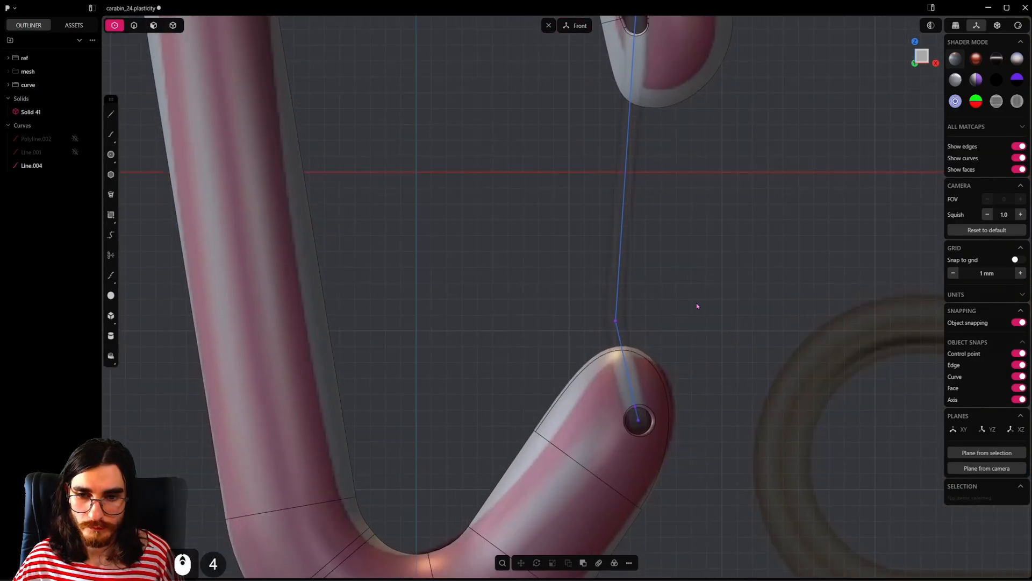
drag(635, 304, 595, 329)
middle_drag(595, 329, 675, 357)
key(alt+b)
alt+click(577, 302)
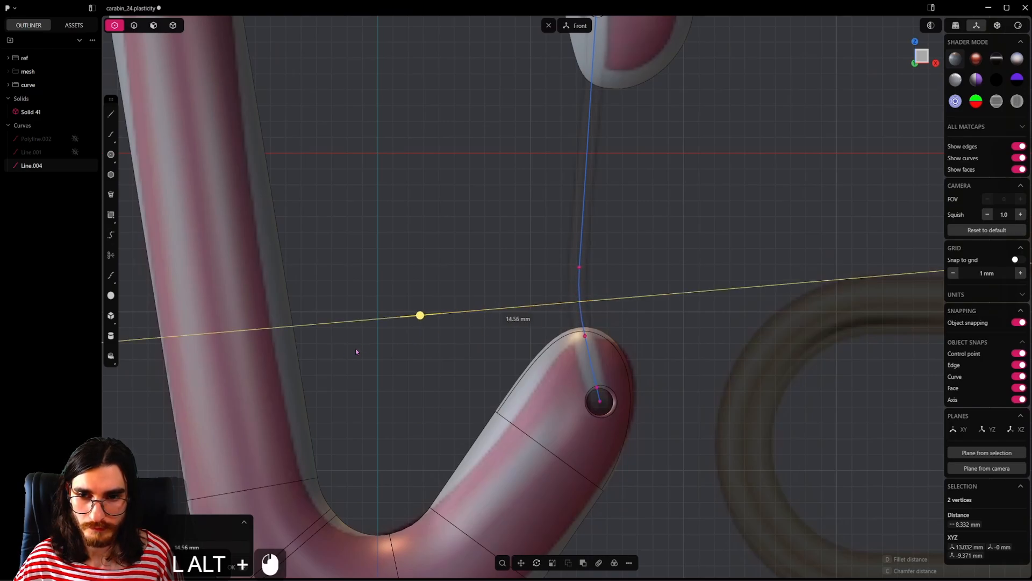
drag(422, 315, 350, 339)
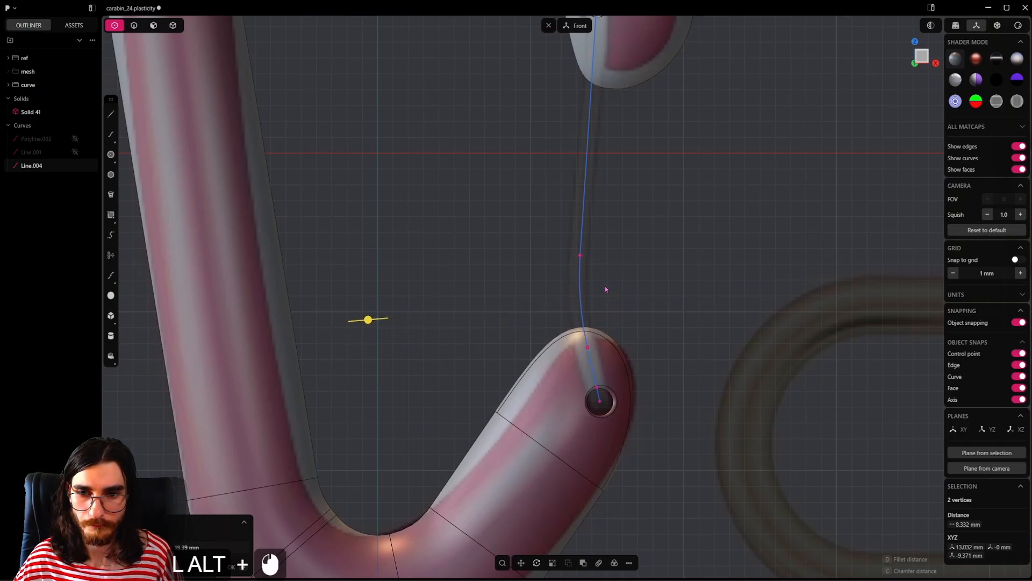
right_click(606, 288)
Step: Create a pipe along the rounded gate curve and adjust its thickness against the wire in the reference image
click(585, 185)
shift+middle_drag(588, 184, 569, 281)
scroll(569, 281, down, 1)
key(alt+p)
mouse_move(581, 101)
alt+mouse_down()
mouse_move(575, 118)
mouse_move(585, 118)
alt+mouse_up()
middle_drag(596, 184, 553, 213)
scroll(588, 163, up, 4)
shift+middle_drag(584, 122, 607, 141)
shift+drag(582, 168, 583, 171)
alt+shift+middle_drag(603, 277, 606, 178)
alt+shift+middle_drag(601, 403, 631, 448)
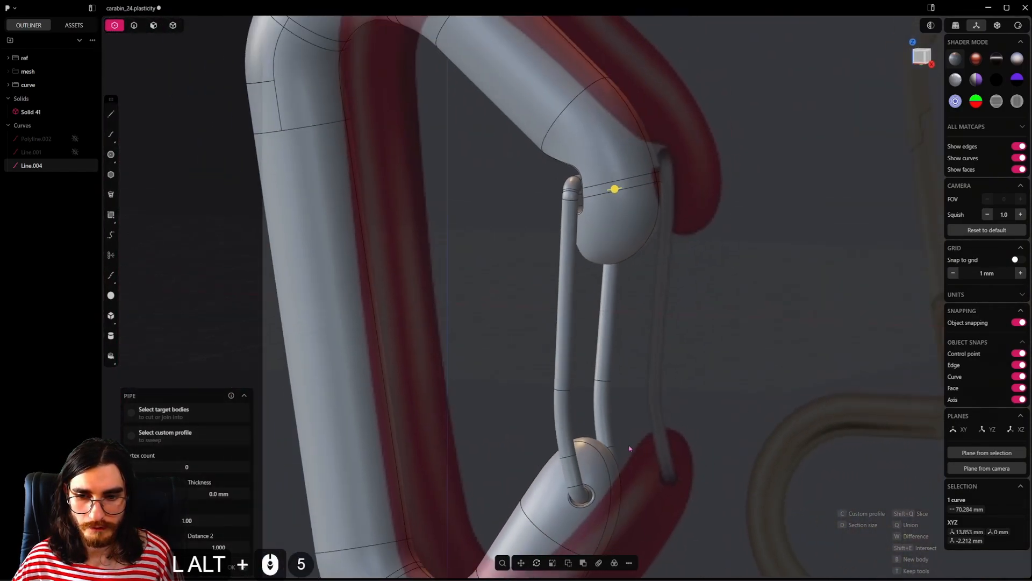
Step: Undo the pipe, the corner and bend fillets, and the joining of the gate curves
key(ctrl+alt+z)
key(ctrl+alt+z)
key(ctrl+alt+z)
key(ctrl+alt+z)
key(ctrl+alt+z)
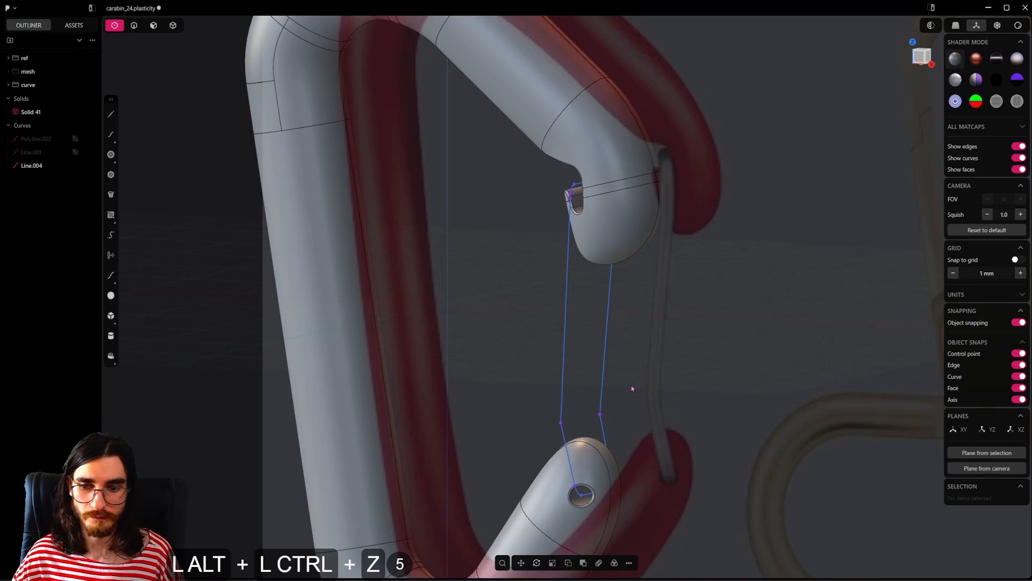
alt+middle_drag(631, 388, 575, 424)
key(ctrl+alt+z)
key(ctrl+alt+z)
key(ctrl+alt+z)
key(ctrl+alt+z)
key(ctrl+alt+z)
key(ctrl+alt+z)
key(ctrl+alt+z)
key(ctrl+alt+z)
key(ctrl+alt+z)
key(ctrl+alt+z)
key(ctrl+alt+z)
key(ctrl+alt+z)
key(ctrl+alt+z)
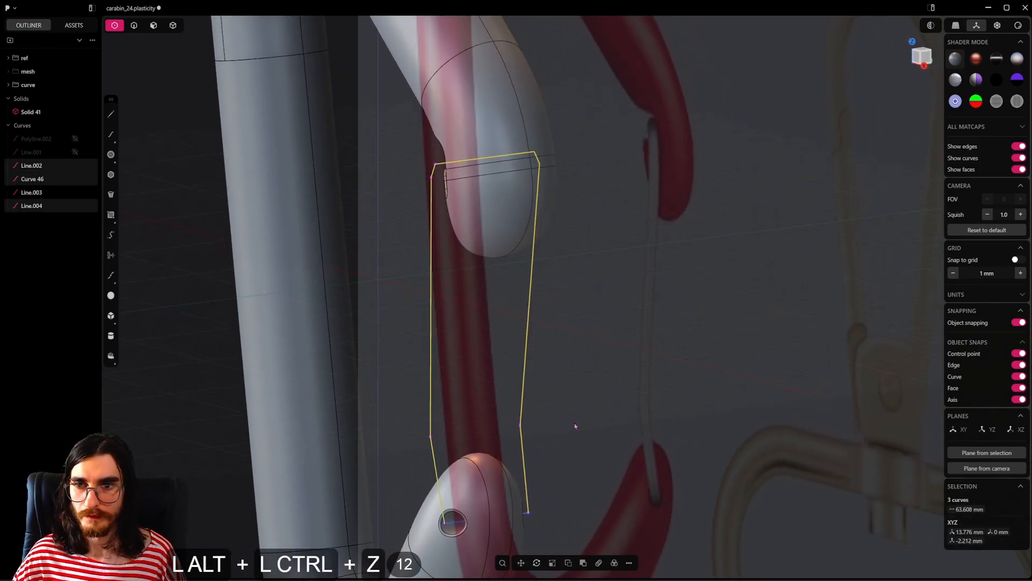
Step: Undo back to the unconnected upper gate ends and try to move the lower end point on the positive Y side
key(2)
alt+shift+middle_drag(523, 407, 513, 262)
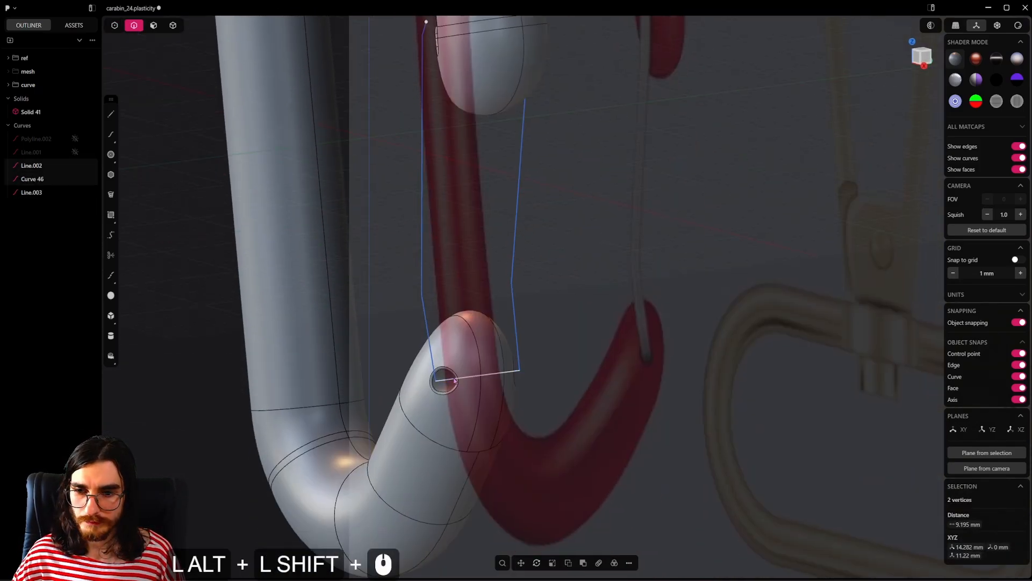
alt+click(485, 372)
alt+scroll(485, 370, up, 5)
key(1)
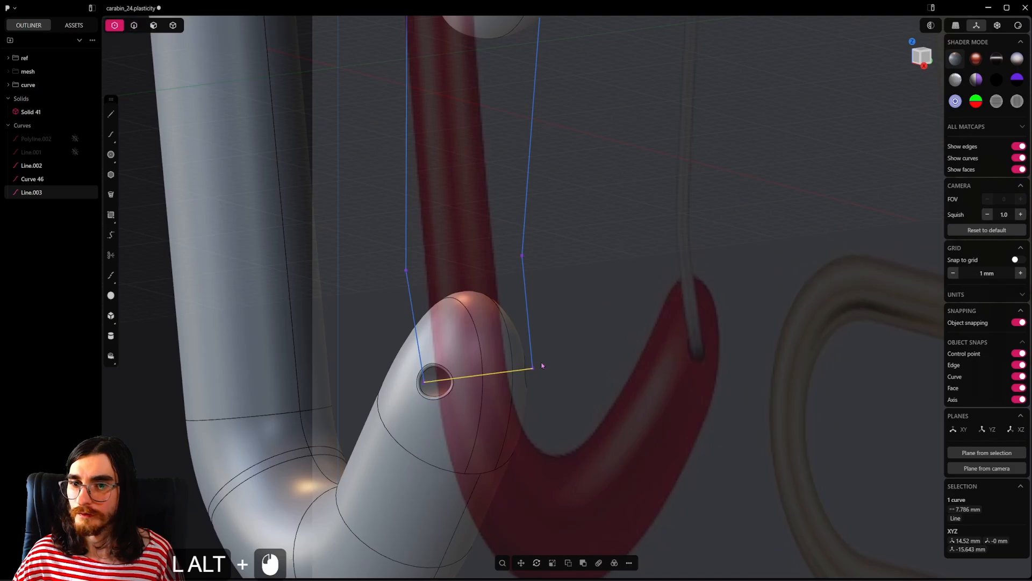
key(ctrl+alt+z)
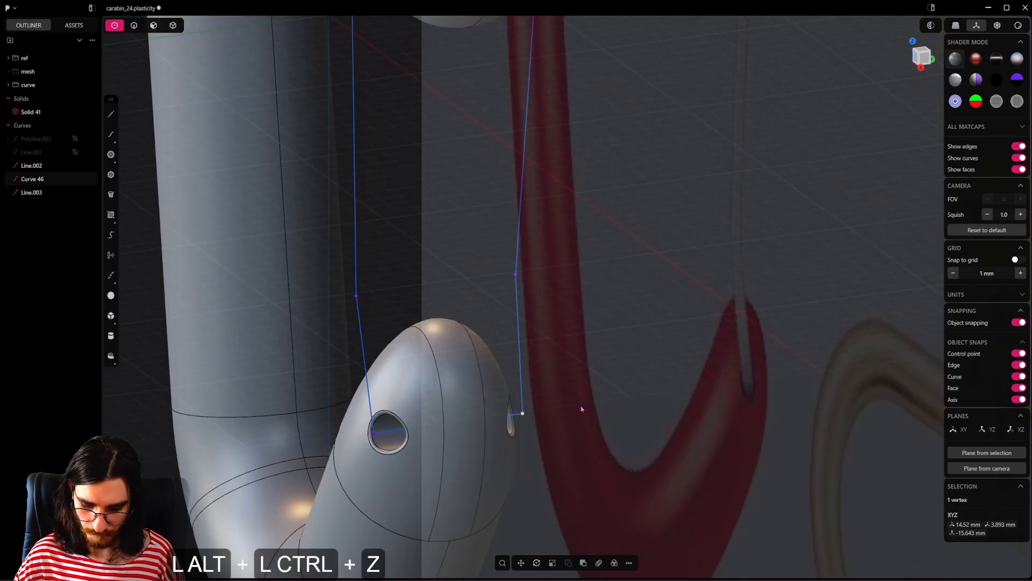
key(alt+g)
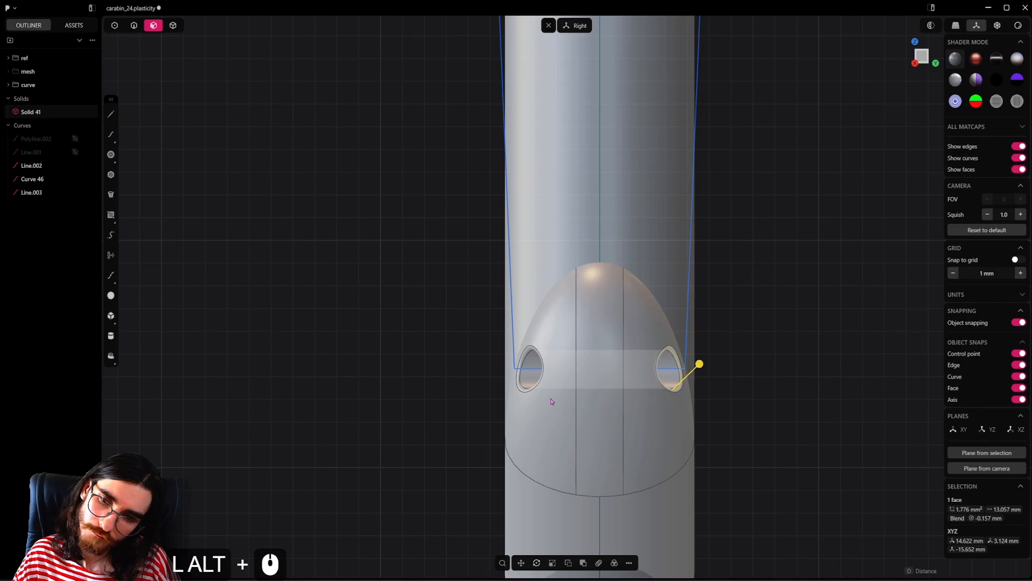
Step: Remove the rim fillet of the gate pivot hole on the positive Y side of the lower hook
scroll(649, 382, up, 5)
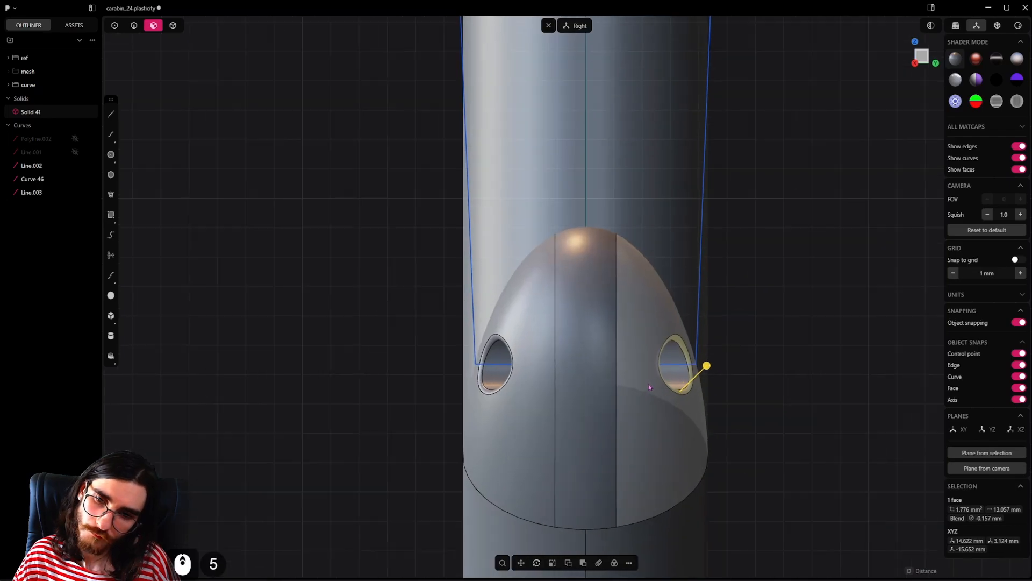
middle_drag(649, 384, 653, 417)
scroll(653, 416, down, 20)
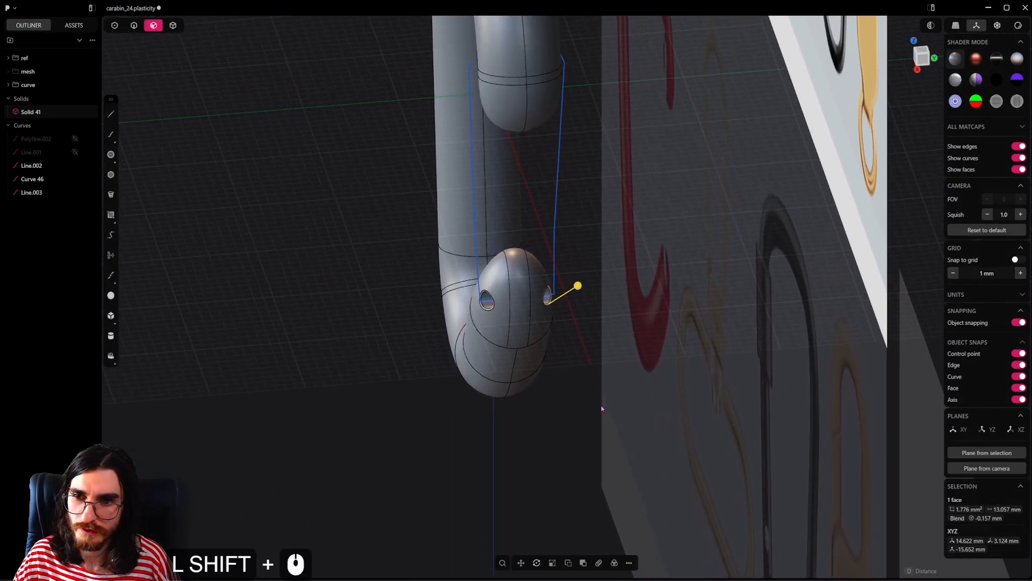
scroll(530, 293, up, 20)
shift+middle_drag(530, 293, 565, 350)
scroll(537, 382, up, 3)
key(shift+x)
click(582, 387)
key(ctrl+z)
scroll(561, 355, up, 6)
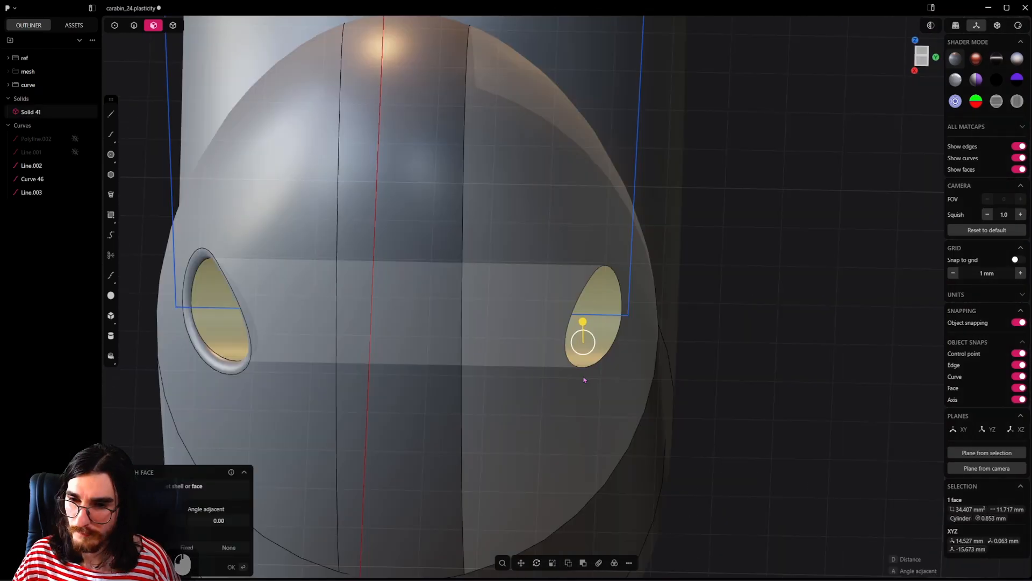
scroll(555, 366, down, 3)
Step: Split the pivot hole's cylindrical face with one V-direction isoparam cut at about 0.21, near the positive Y opening
key(ctrl+r)
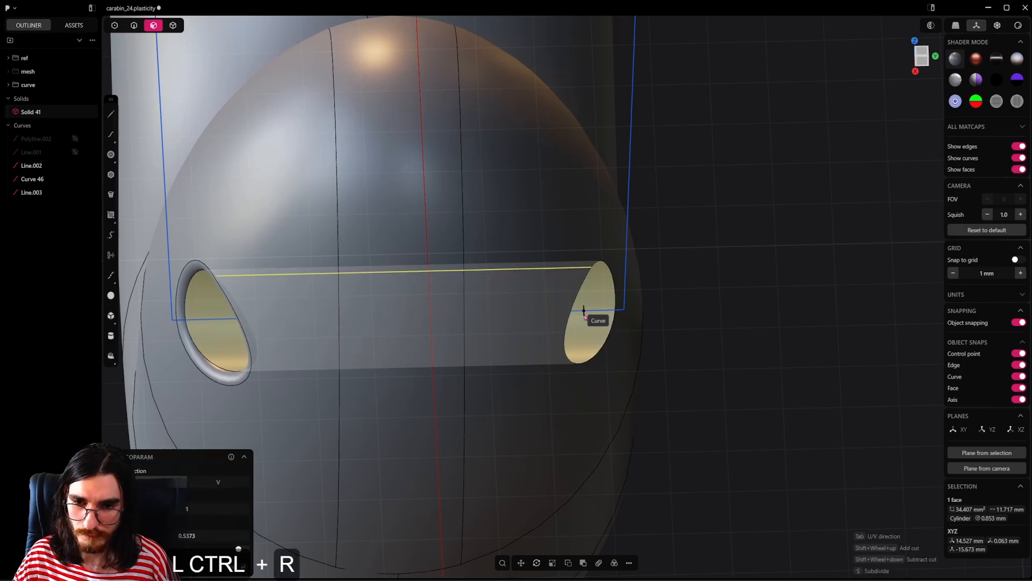
key(Tab)
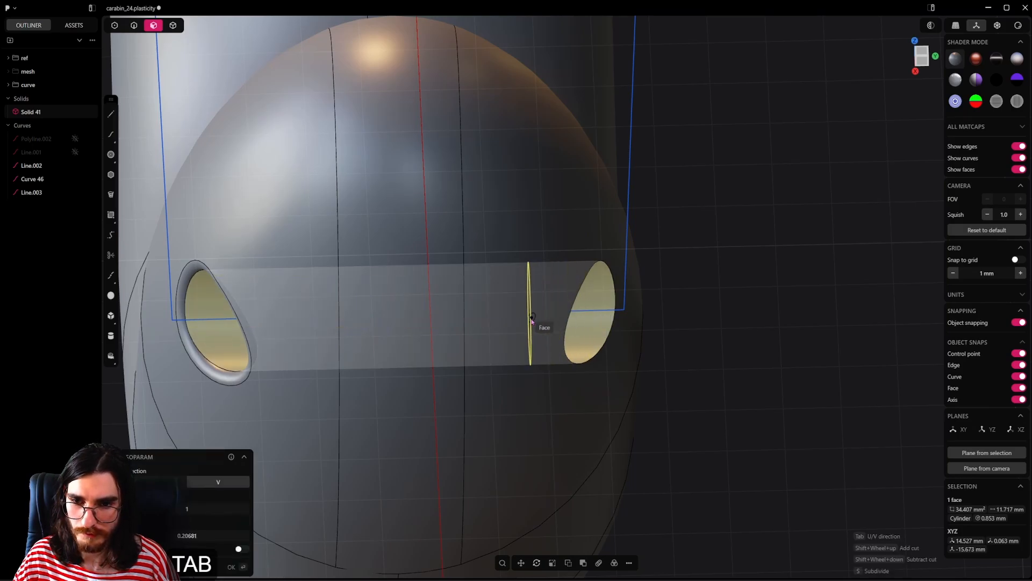
click(533, 322)
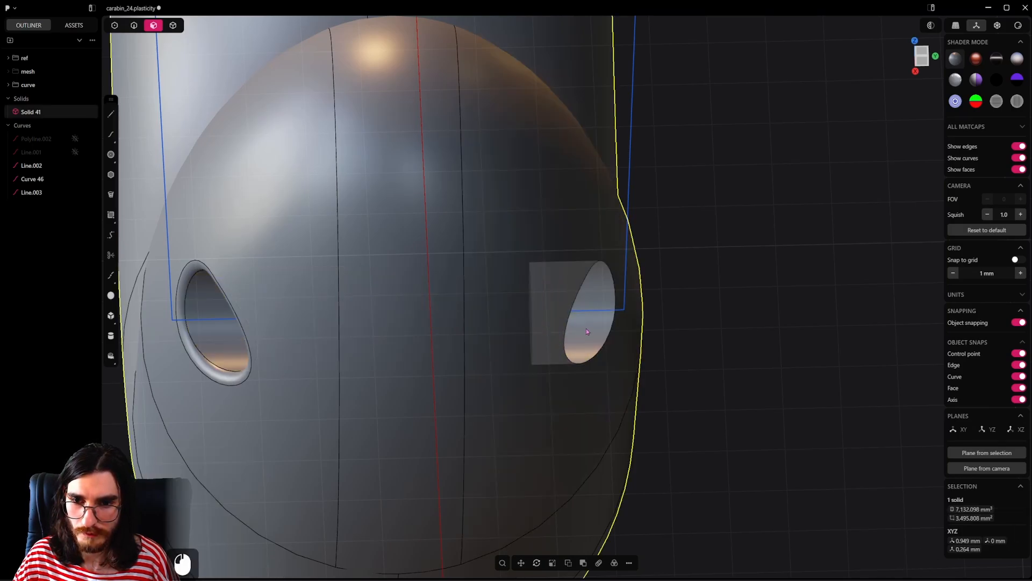
Step: Delete the inner part of the split hole wall, keeping the short outer section, and hide the ref group
click(587, 328)
key(shift)
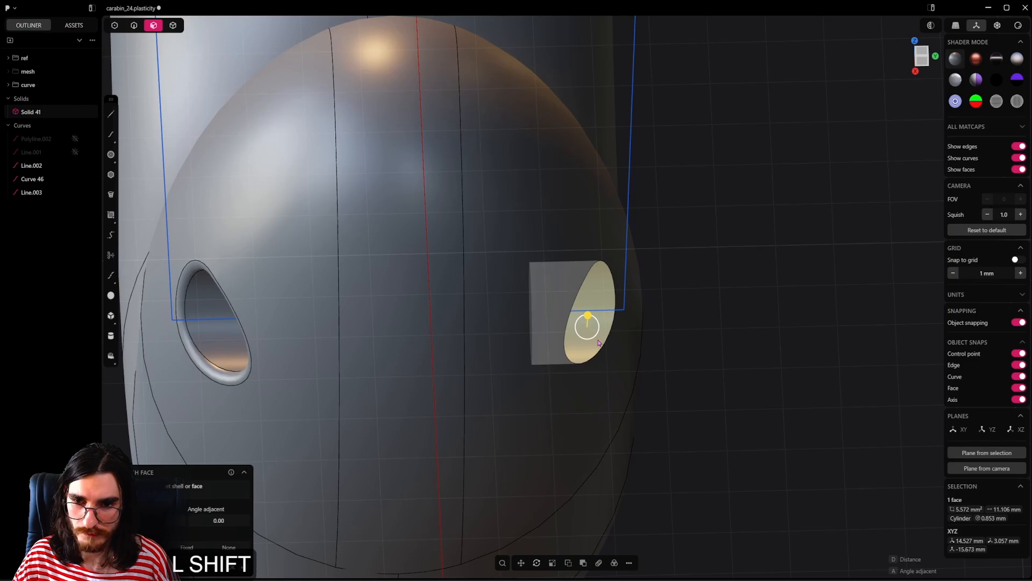
key(shift+x)
shift+middle_drag(538, 351, 633, 410)
middle_drag(563, 387, 451, 344)
click(75, 58)
shift+middle_drag(530, 384, 396, 258)
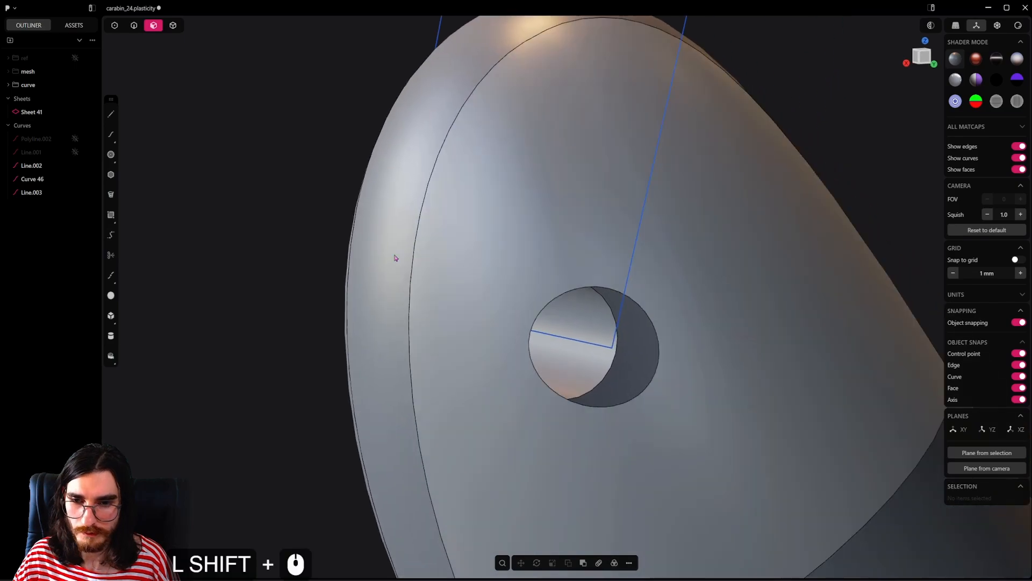
Step: Patch the open inner edge of the shortened pivot hole to form its floor, and select the hole's cylindrical wall
key(2)
alt+click(609, 365)
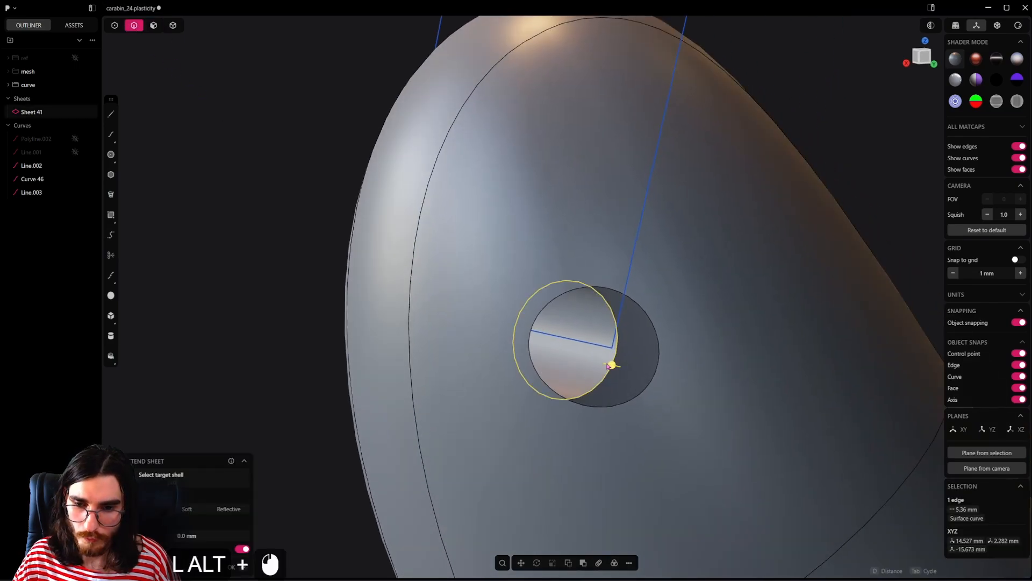
key(shift+j)
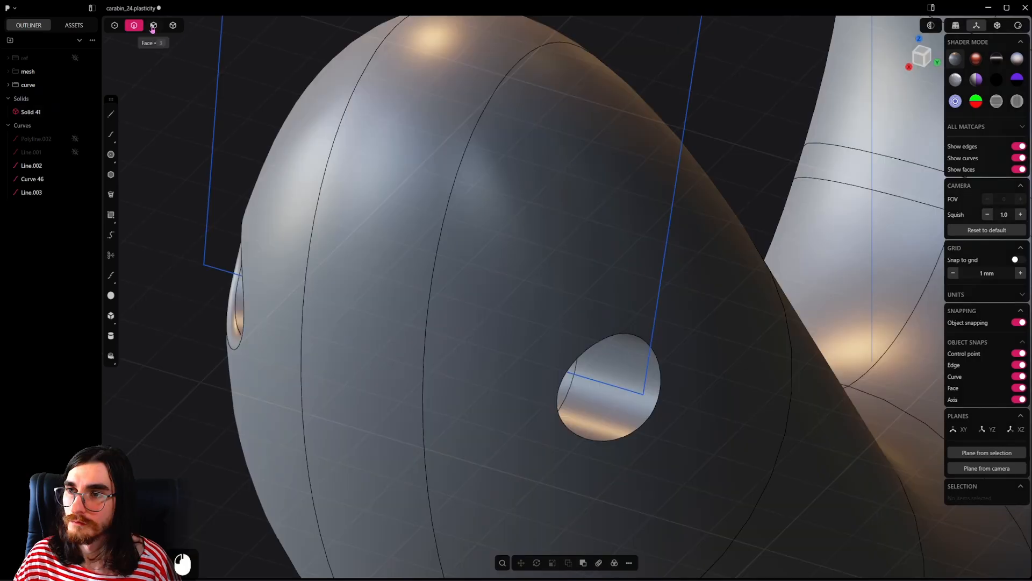
click(153, 25)
click(611, 403)
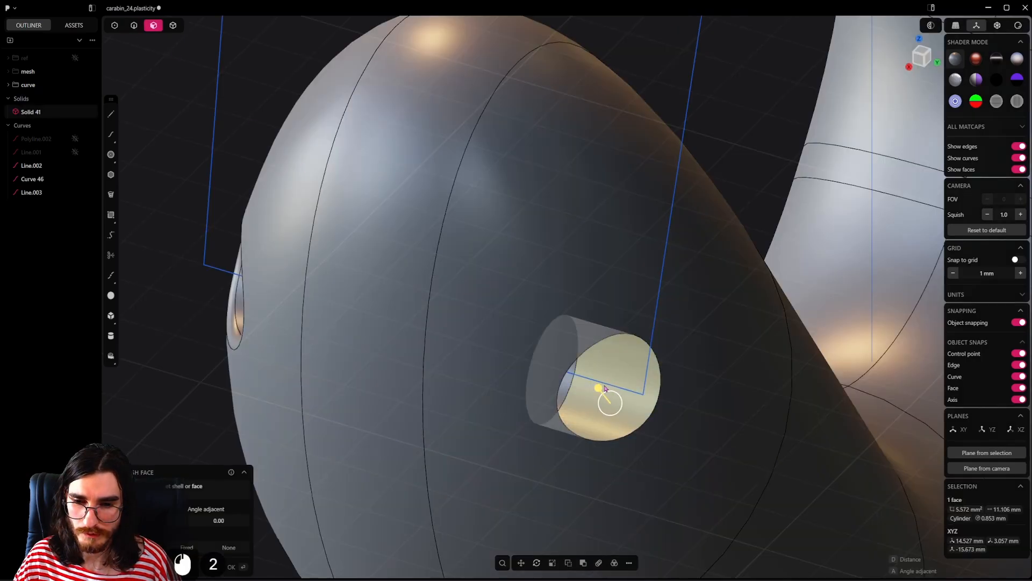
Step: Split the positive Y pivot hole's cylindrical wall close to its inner end and delete the thin inner strip
key(ctrl+r)
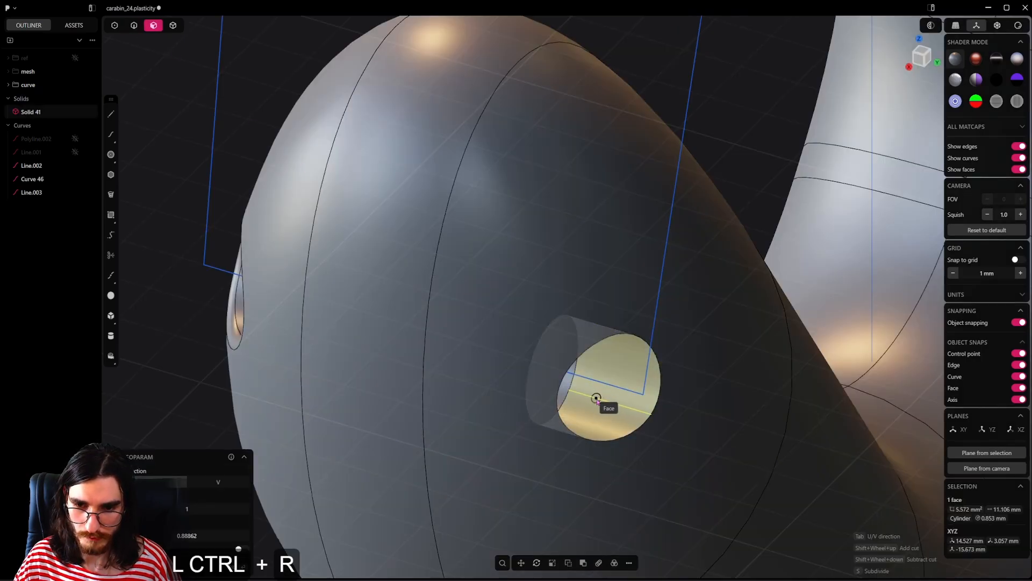
key(Tab)
click(600, 404)
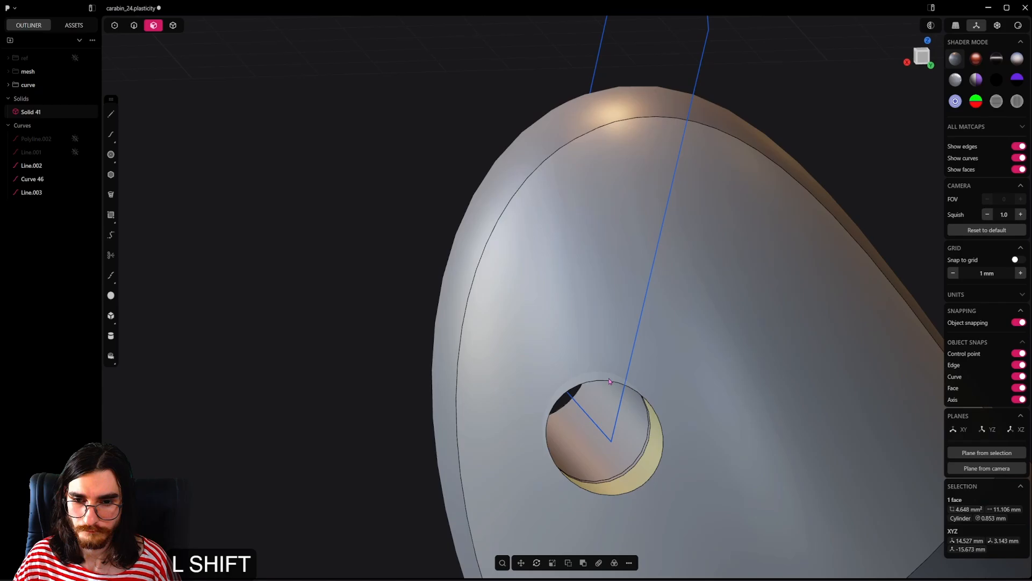
scroll(559, 368, up, 4)
click(557, 368)
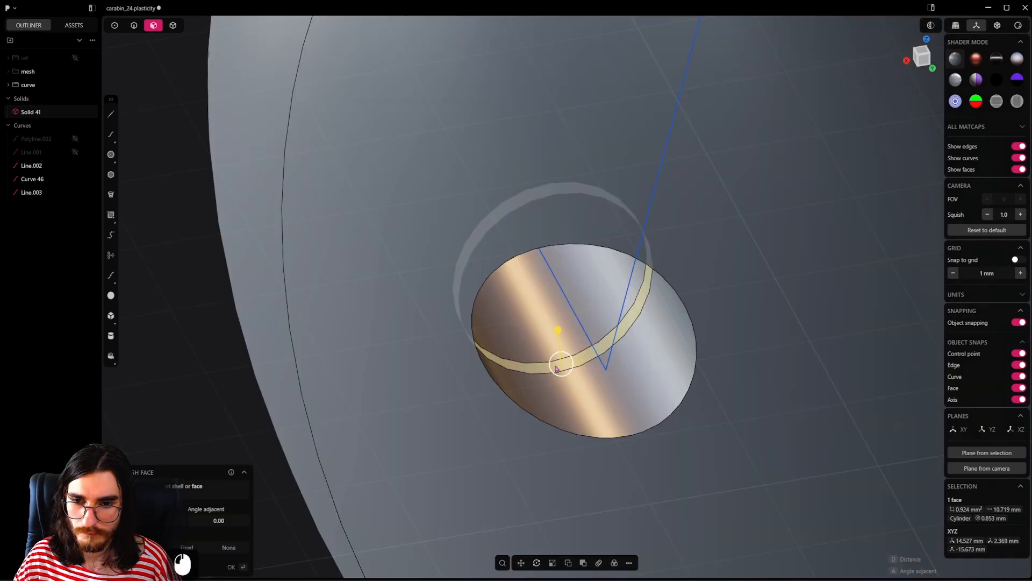
key(shift+x)
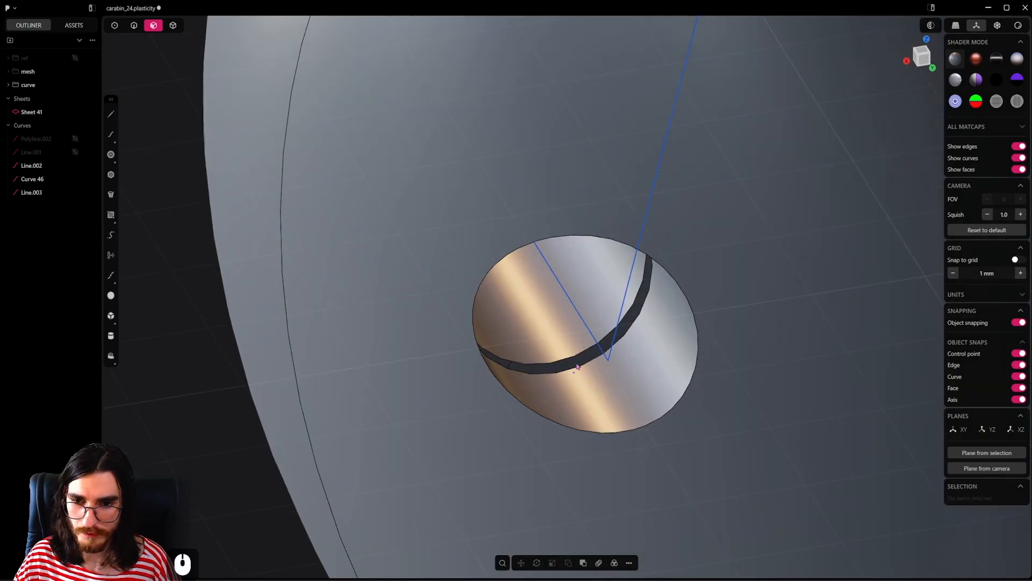
Step: Clear the detached floor and patch the hole wall's open inner edge with a flat floor using G0 continuity
middle_drag(408, 226, 328, 143)
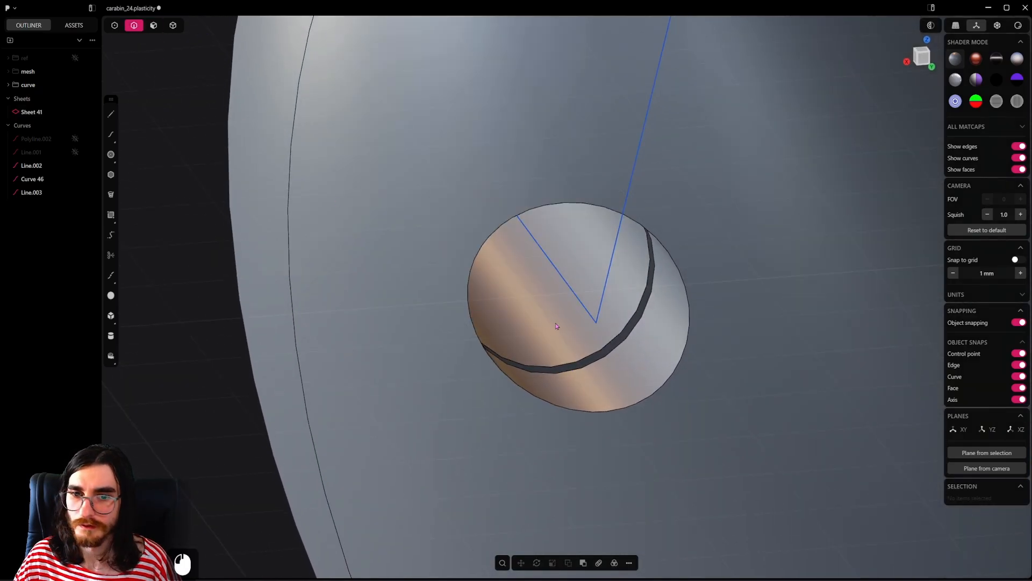
alt+click(604, 345)
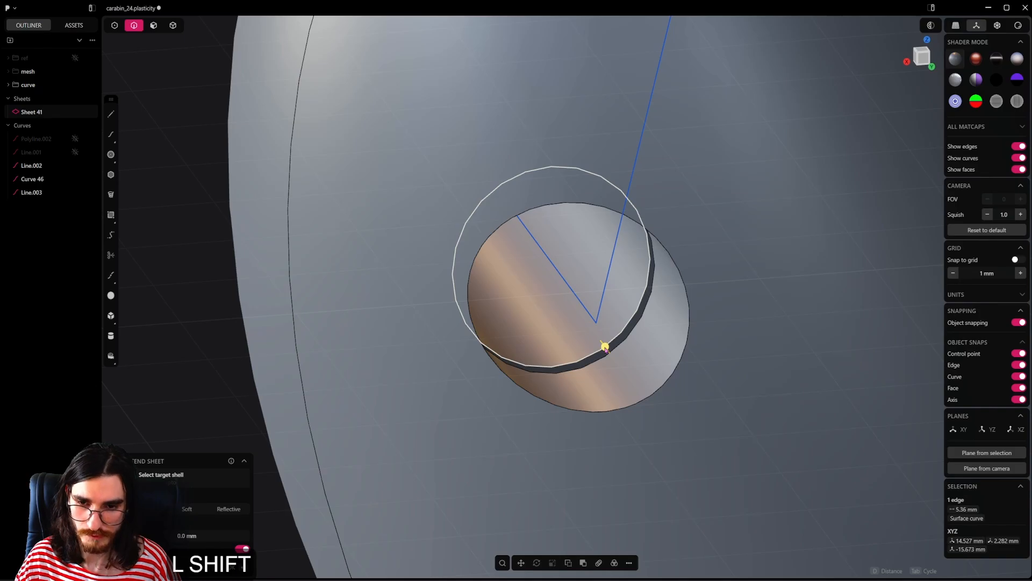
key(shift+j)
alt+click(626, 342)
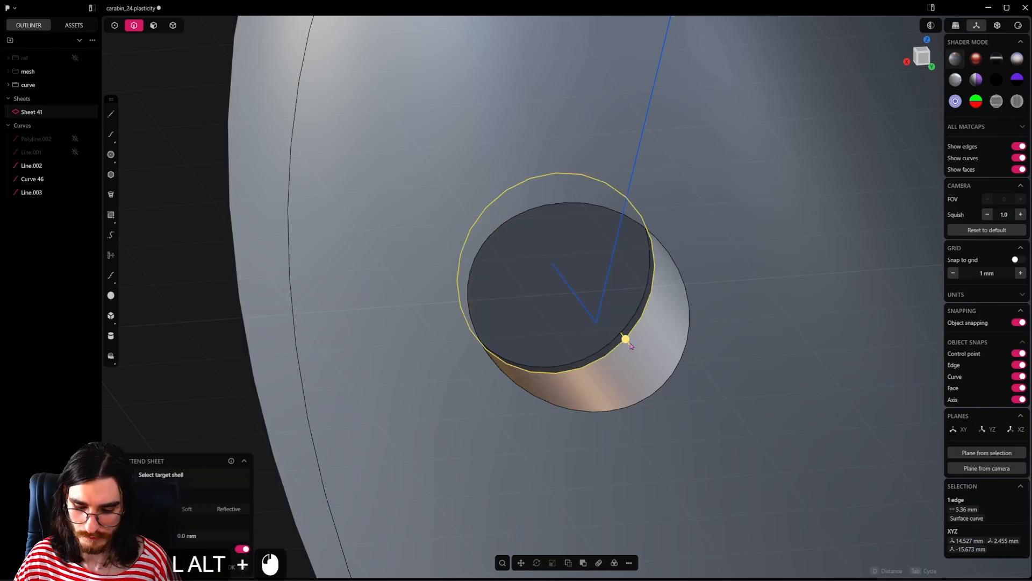
key(shift+g)
middle_drag(631, 345, 557, 366)
key(shift+j)
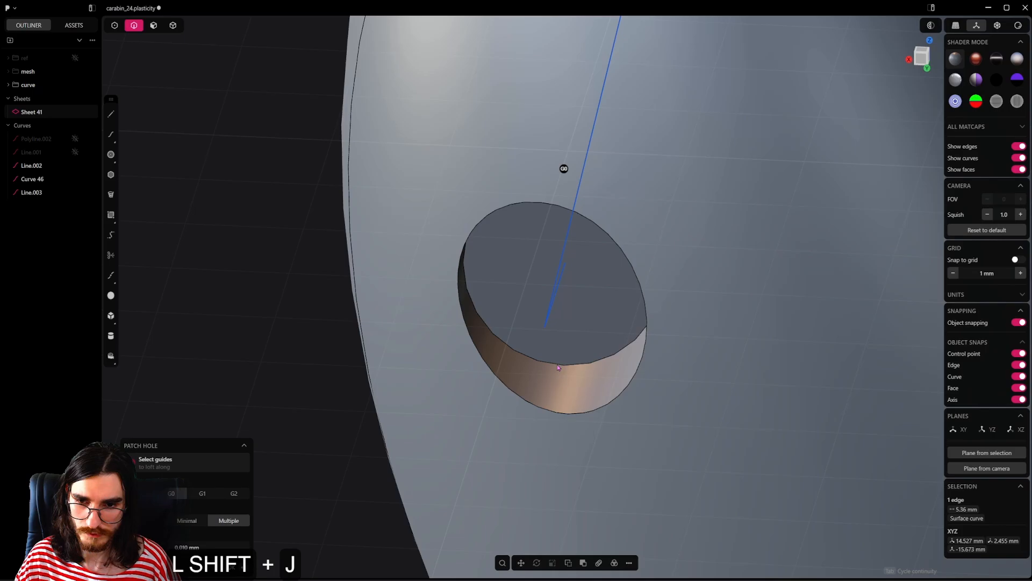
click(597, 372)
Step: Move the positive Y pivot hole's cylindrical face about 1.9 mm down along Z on the lower hook
click(154, 24)
click(540, 377)
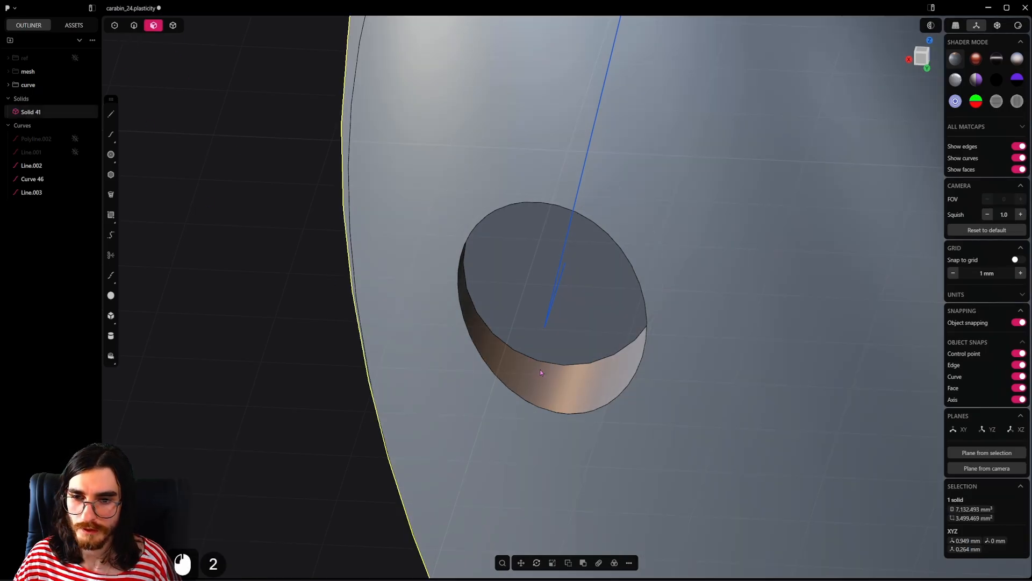
middle_drag(539, 377, 570, 356)
scroll(571, 356, down, 10)
key(g)
key(z)
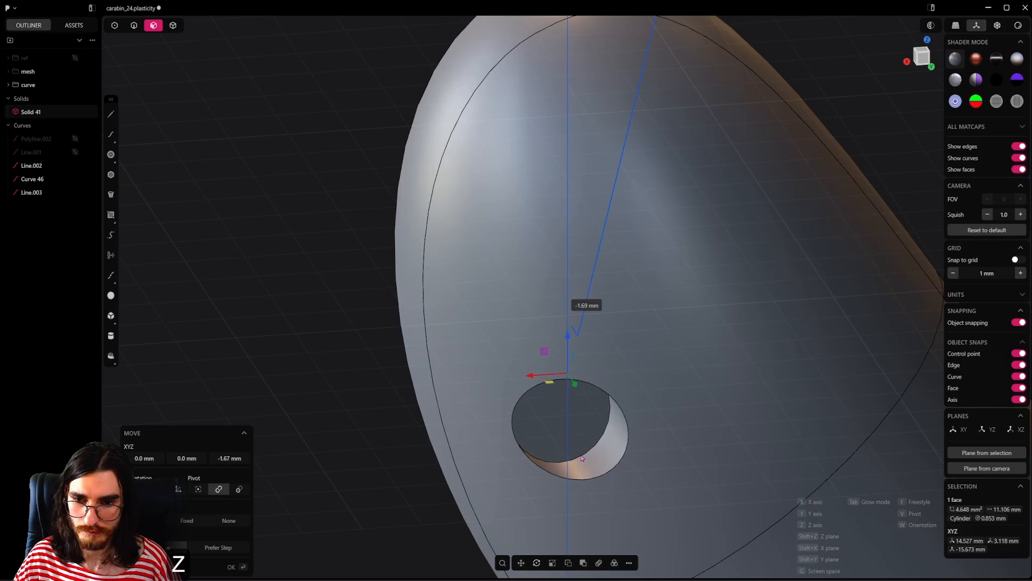
scroll(570, 430, down, 3)
middle_drag(556, 404, 596, 366)
scroll(597, 365, down, 4)
key(z)
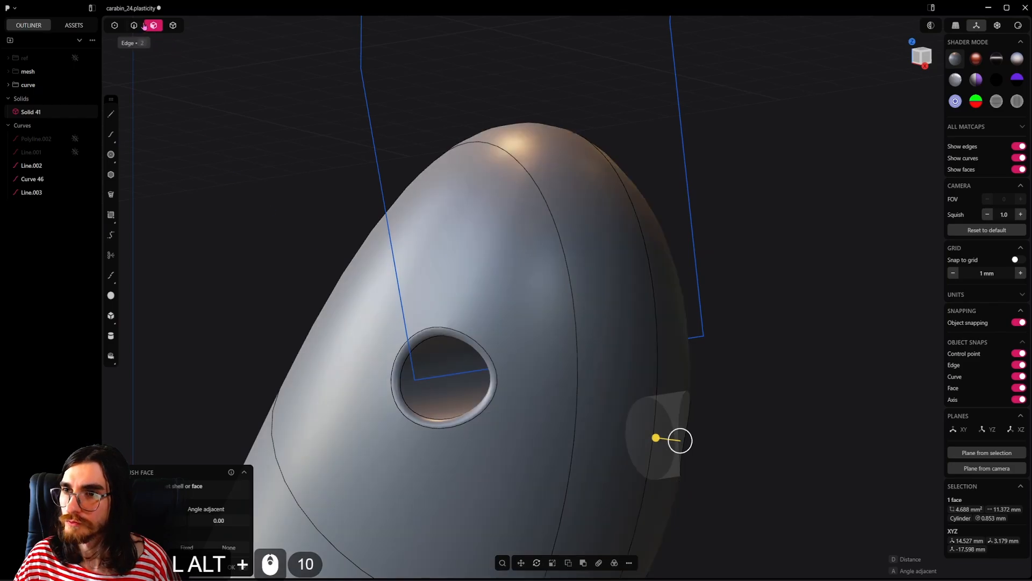
Step: Remove the rim fillet of the pivot hole on the negative Y side of the lower hook
click(153, 26)
double_click(476, 349)
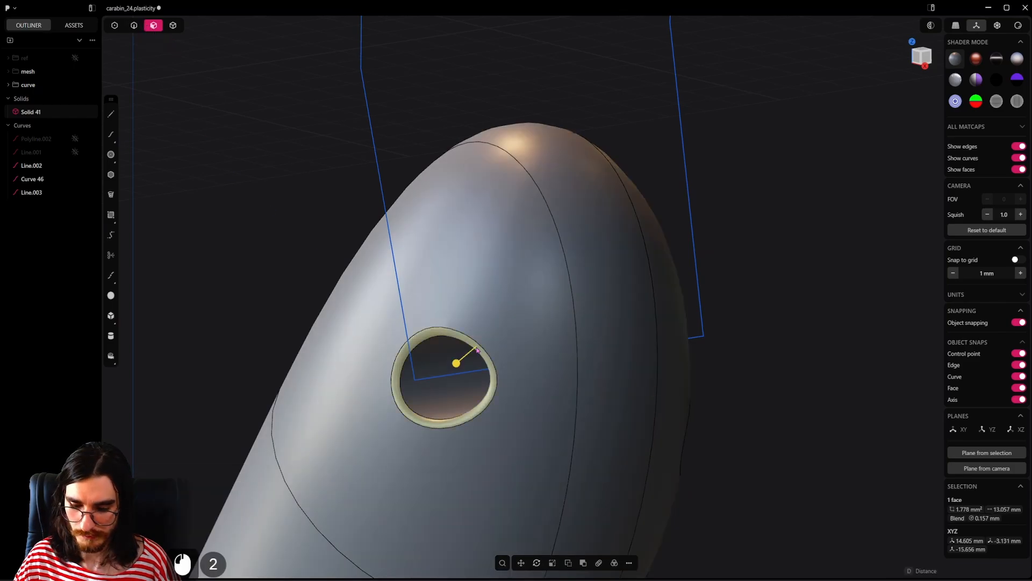
key(x)
Step: Hide the positive Y gate curve and pull the horizontal pivot line's positive Y endpoint inward to about Y -0.53 mm
alt+middle_drag(476, 347, 664, 386)
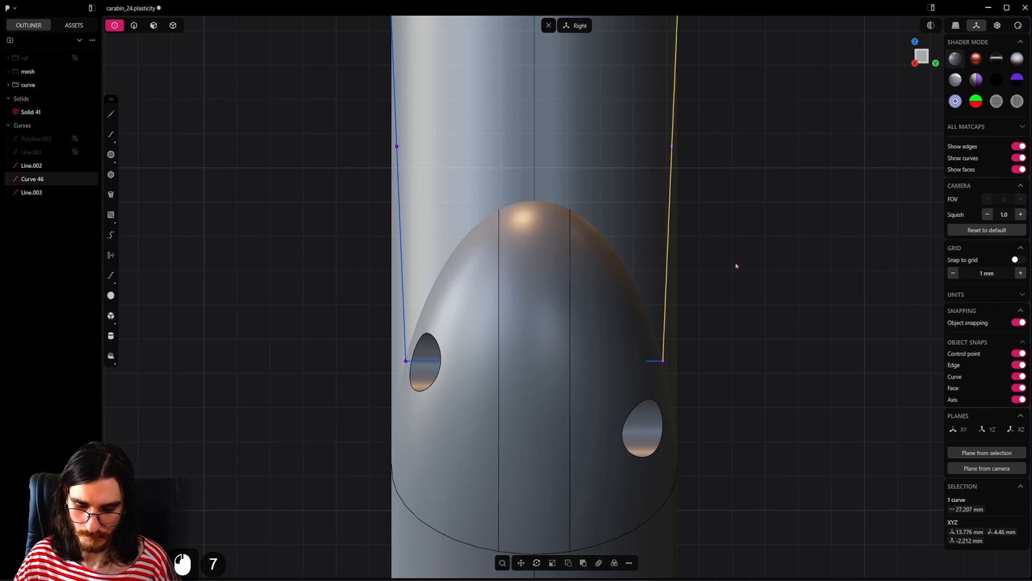
key(h)
click(664, 361)
key(g)
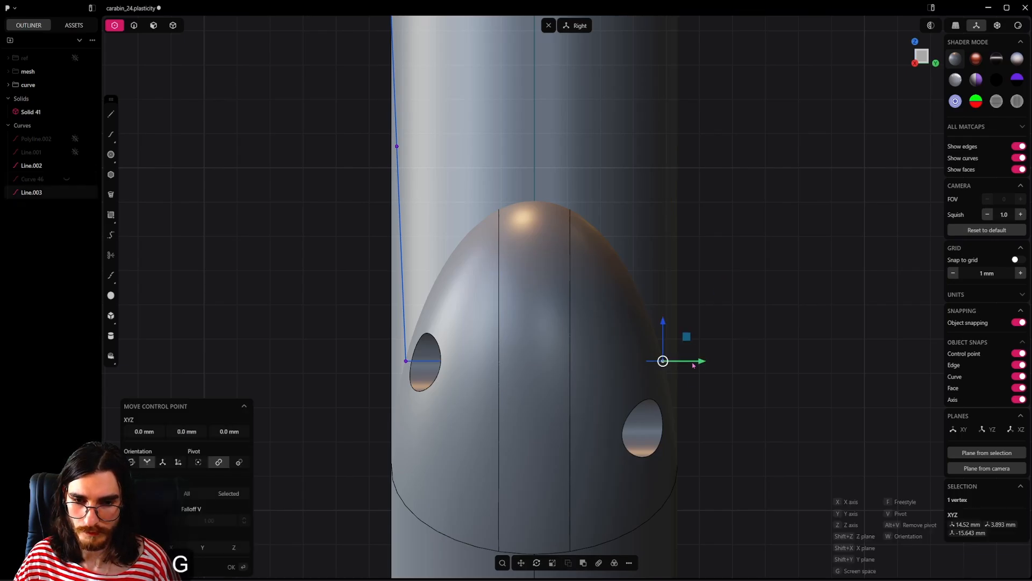
click(555, 356)
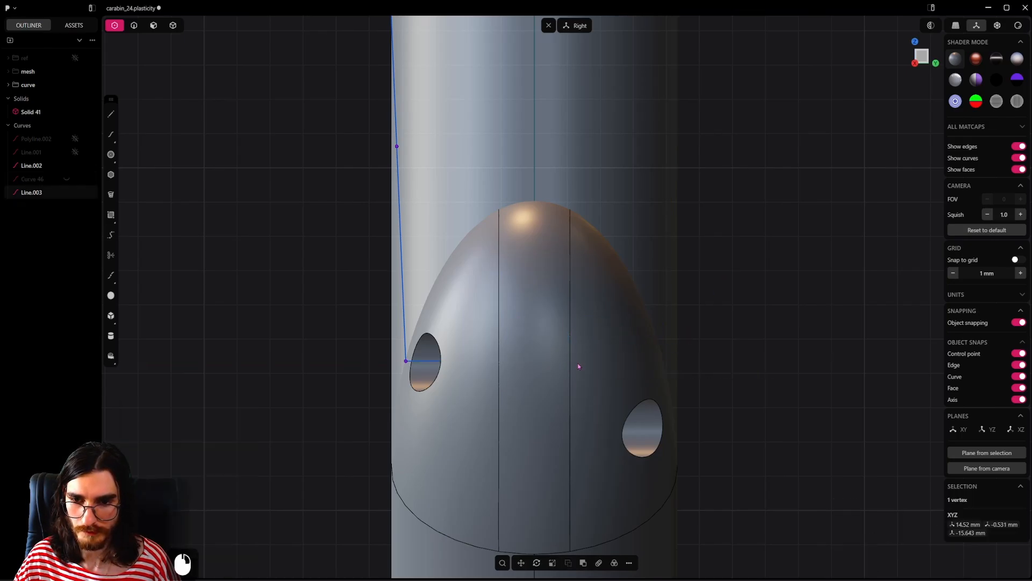
click(133, 30)
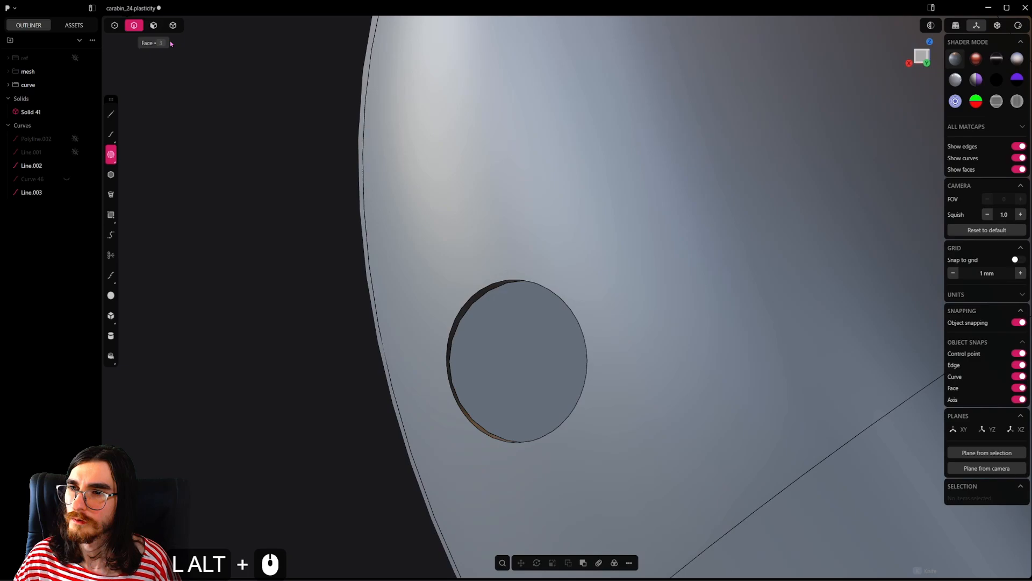
key(Escape)
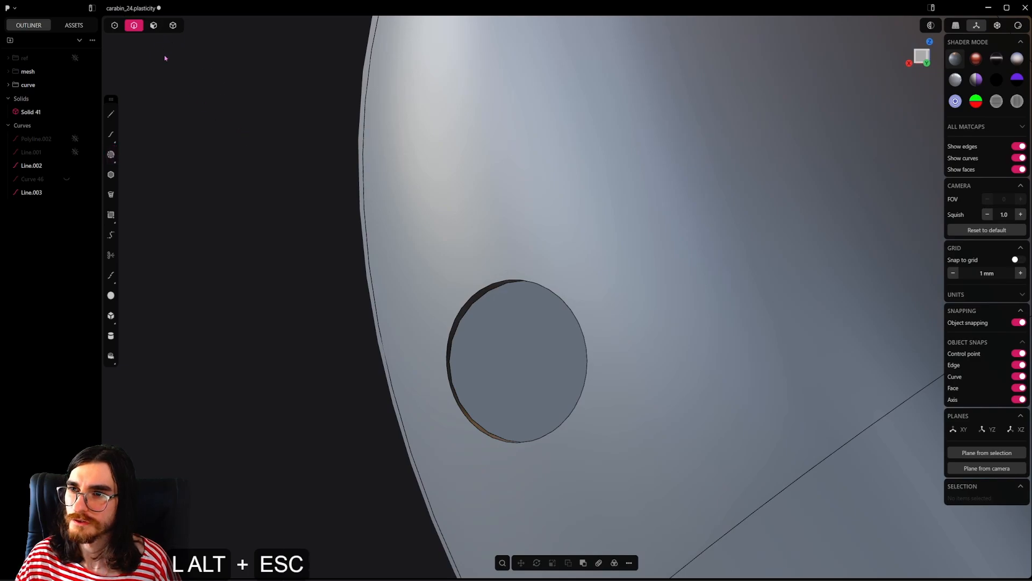
Step: Draw a three-point circle around the moved pivot hole's floor edge and move it outward along Y, clear of the hook
click(112, 155)
middle_drag(450, 360, 538, 336)
click(452, 373)
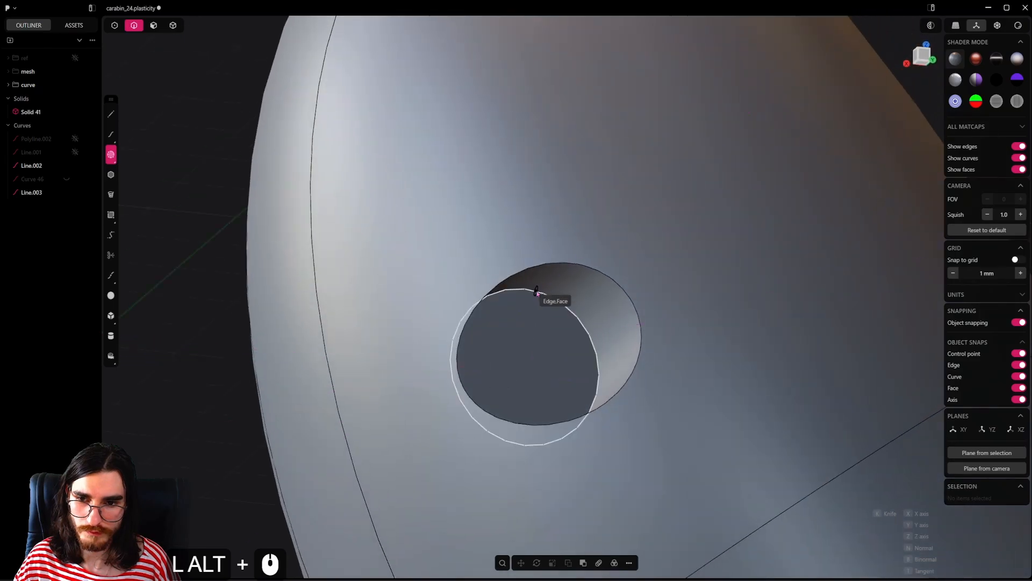
click(537, 294)
alt+middle_drag(540, 297, 565, 414)
click(588, 410)
scroll(512, 375, down, 6)
key(g)
key(y)
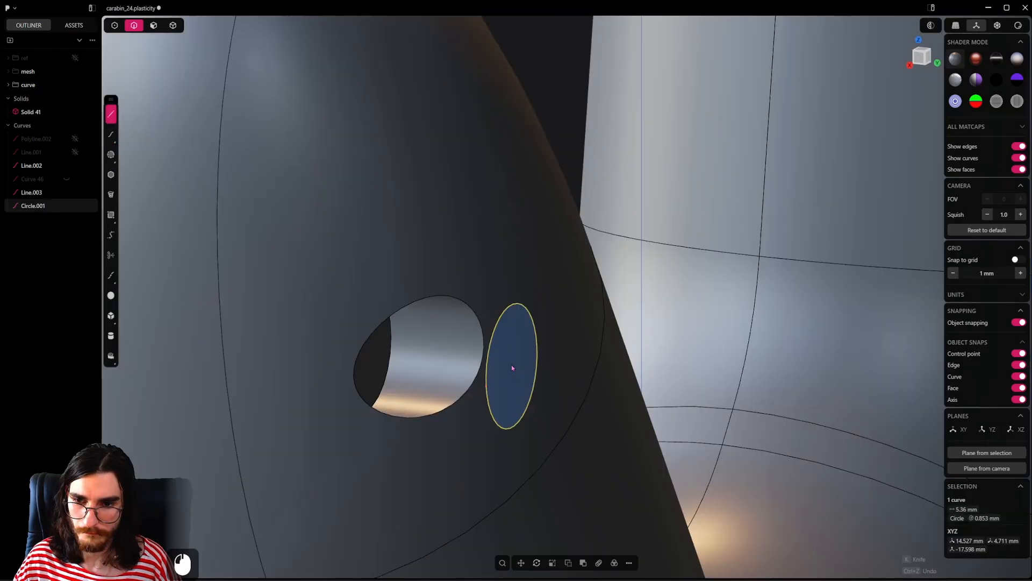
Step: Draw a line along Y from the circle's centre into the pivot hole, and delete the helper circle
click(511, 366)
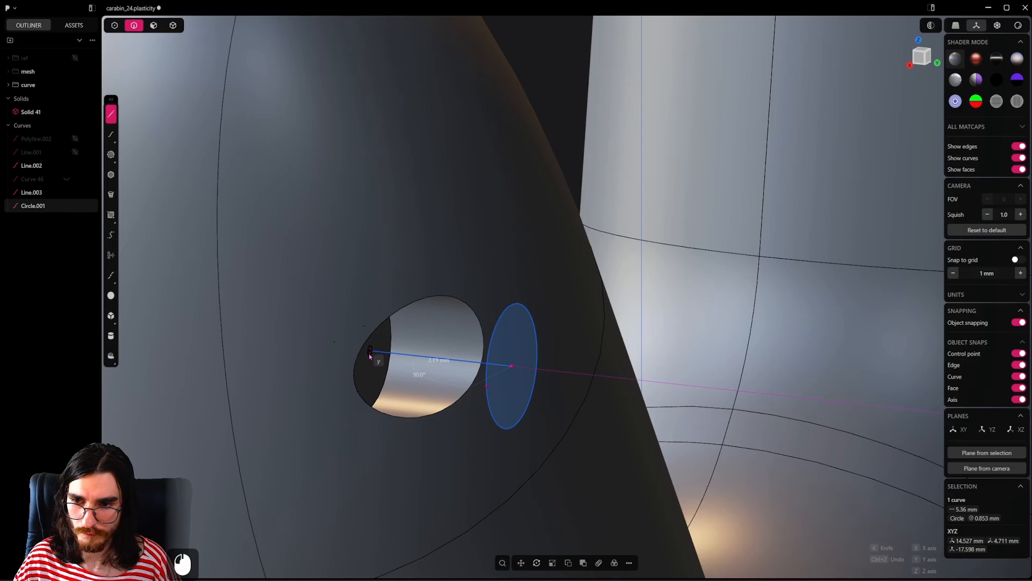
click(388, 360)
scroll(409, 358, down, 3)
middle_drag(430, 357, 520, 485)
key(x)
Step: Shorten the new pivot line by moving its outer endpoint inward along Y to about 4.09 mm
scroll(441, 350, down, 4)
scroll(434, 361, down, 12)
scroll(520, 485, down, 4)
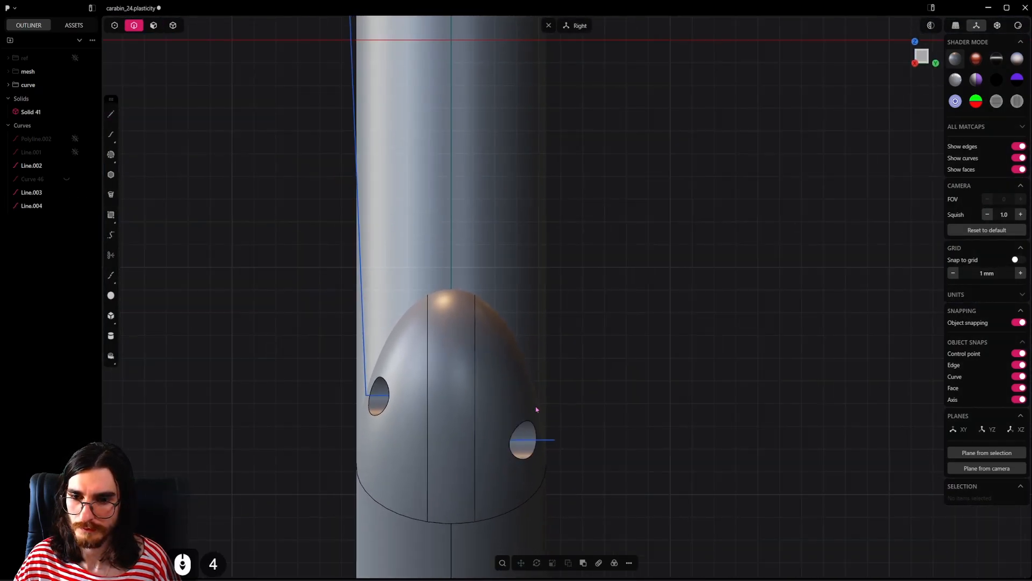
key(1)
click(554, 440)
drag(594, 441, 579, 442)
right_click(597, 428)
scroll(579, 394, down, 4)
shift+middle_drag(586, 393, 591, 457)
scroll(623, 458, down, 7)
Step: Unhide the gate curve on the positive Y side
key(alt+h)
scroll(597, 473, up, 9)
alt+middle_drag(591, 457, 724, 454)
scroll(613, 445, up, 6)
scroll(614, 446, down, 13)
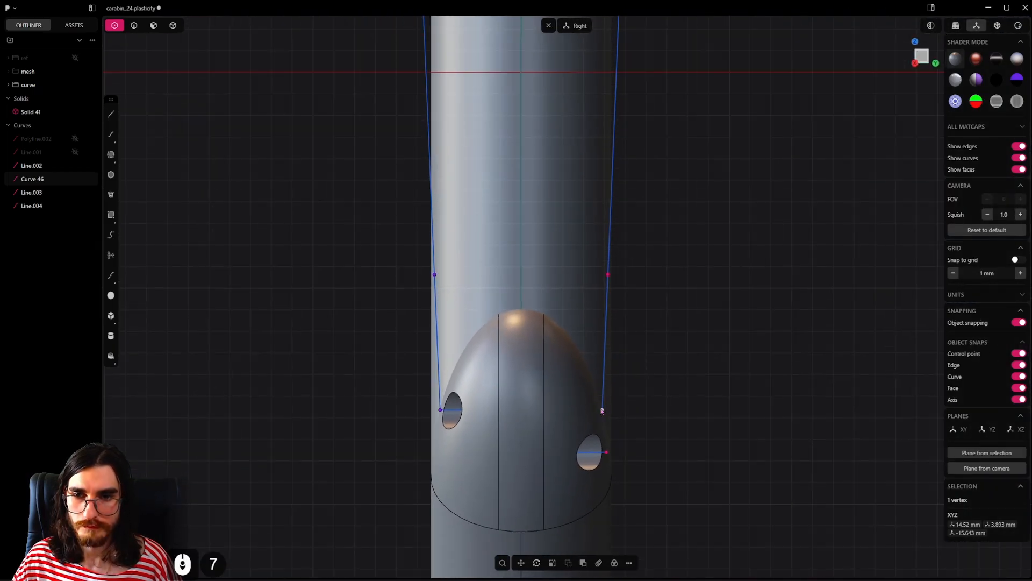
Step: Move the positive Y gate curve's lower control point about 2.02 mm down along the curve's own direction
scroll(604, 441, up, 11)
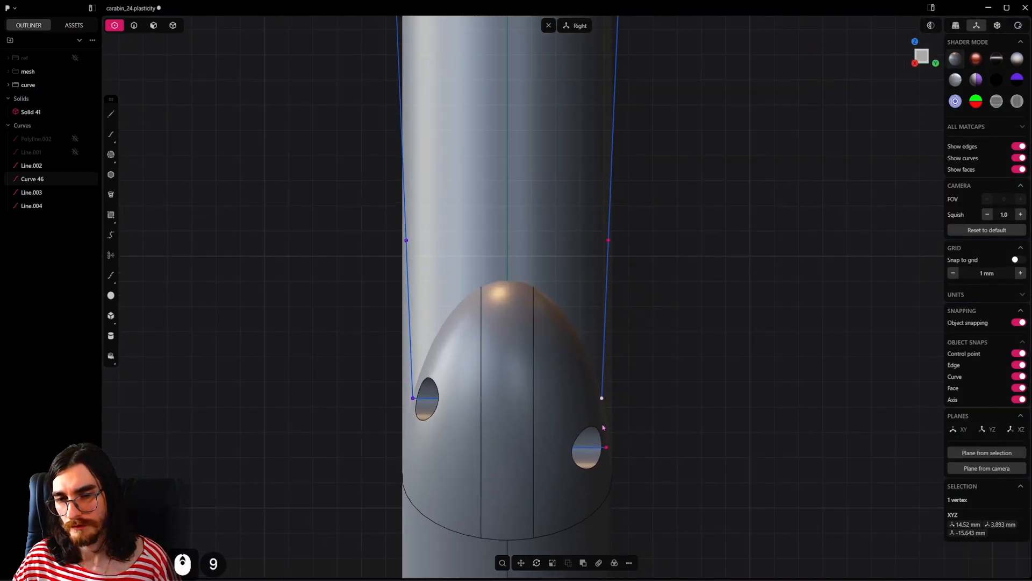
key(g)
scroll(607, 376, up, 5)
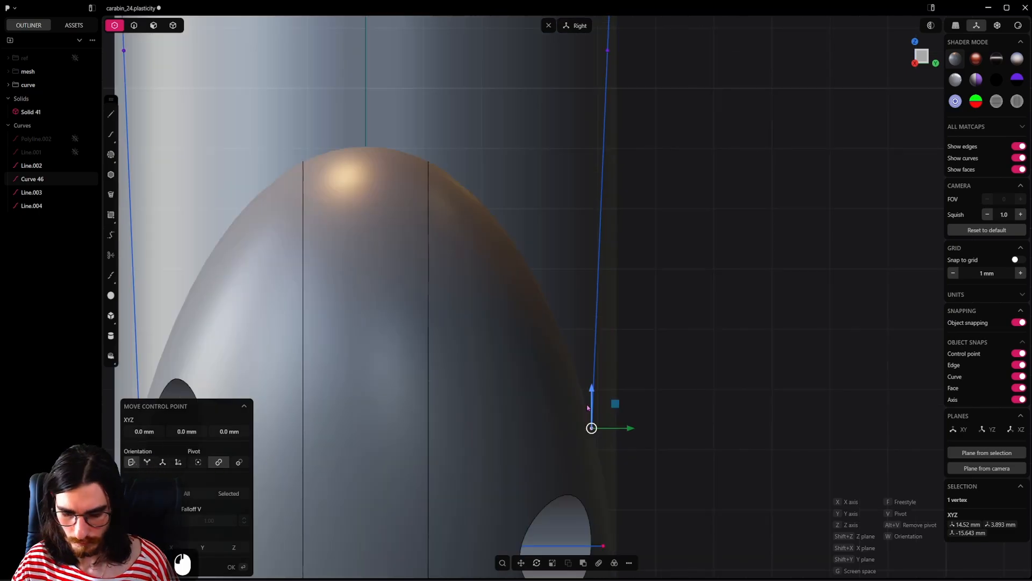
key(v)
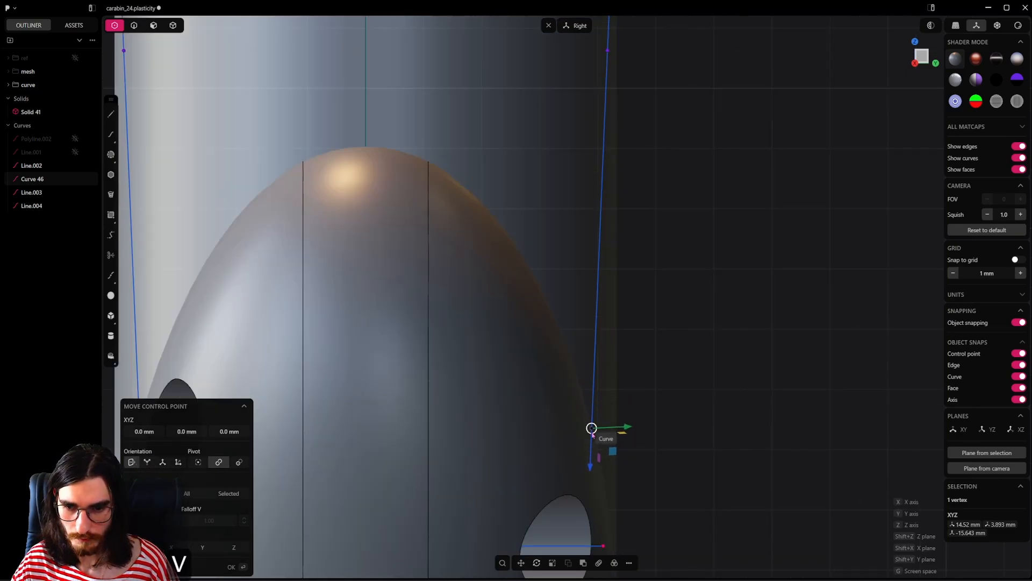
click(592, 435)
shift+middle_drag(639, 450, 652, 358)
drag(602, 376, 595, 492)
middle_drag(594, 490, 529, 466)
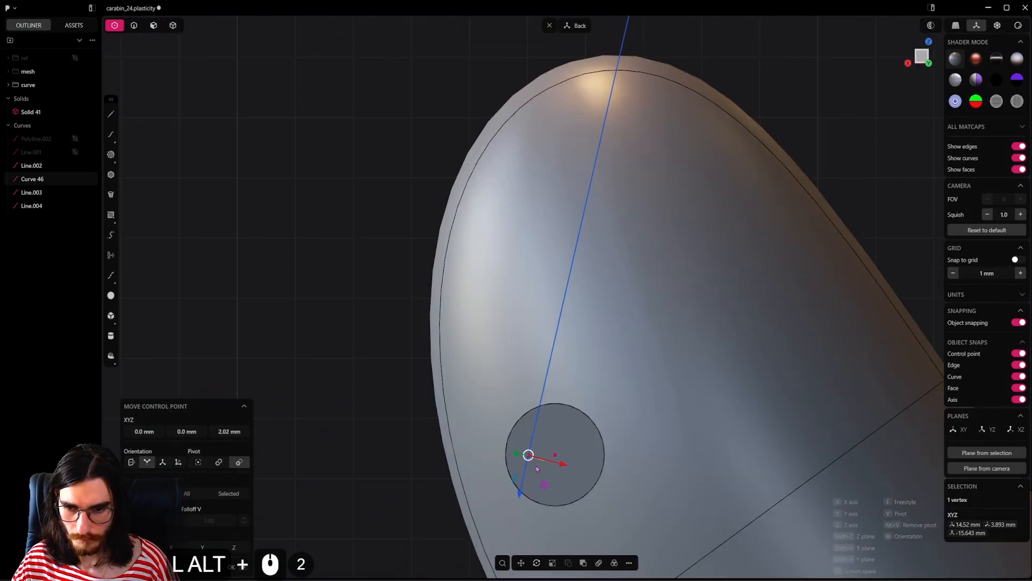
Step: Shift the gate curve's lower control point onto the outer end of the pivot line at the hole's centre
scroll(529, 466, up, 4)
key(g)
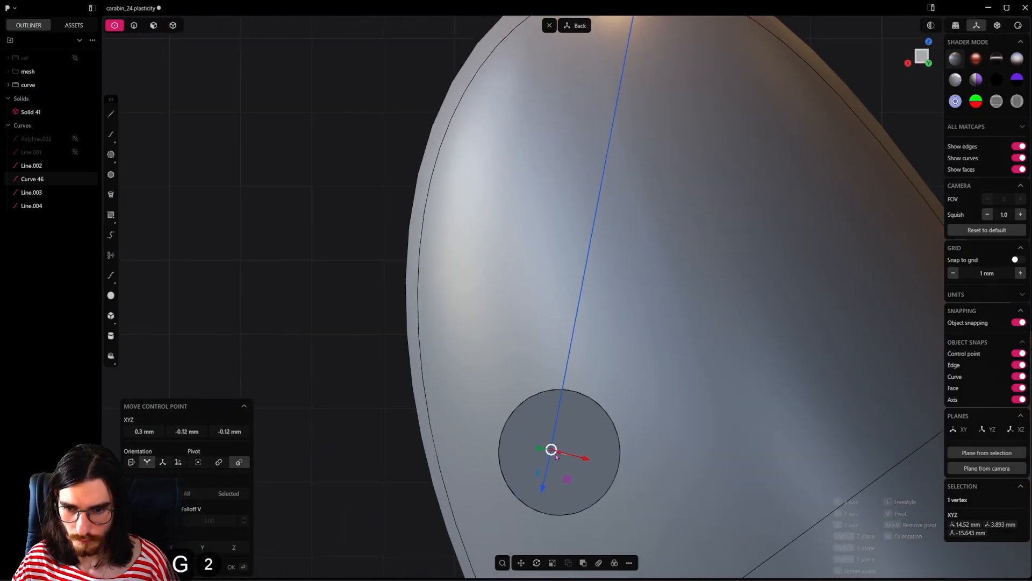
middle_drag(574, 455, 629, 426)
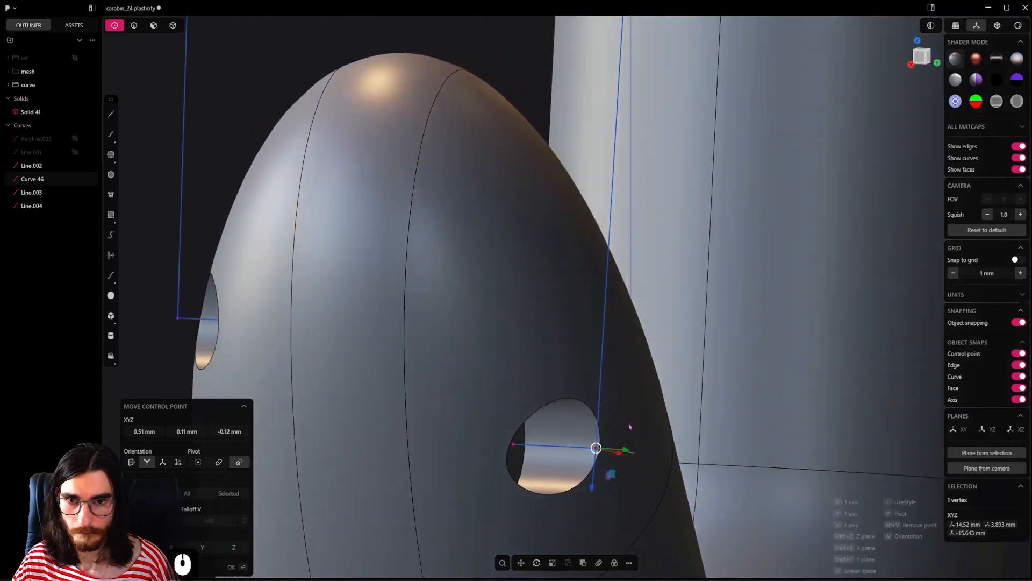
scroll(608, 344, down, 14)
shift+middle_drag(604, 328, 820, 412)
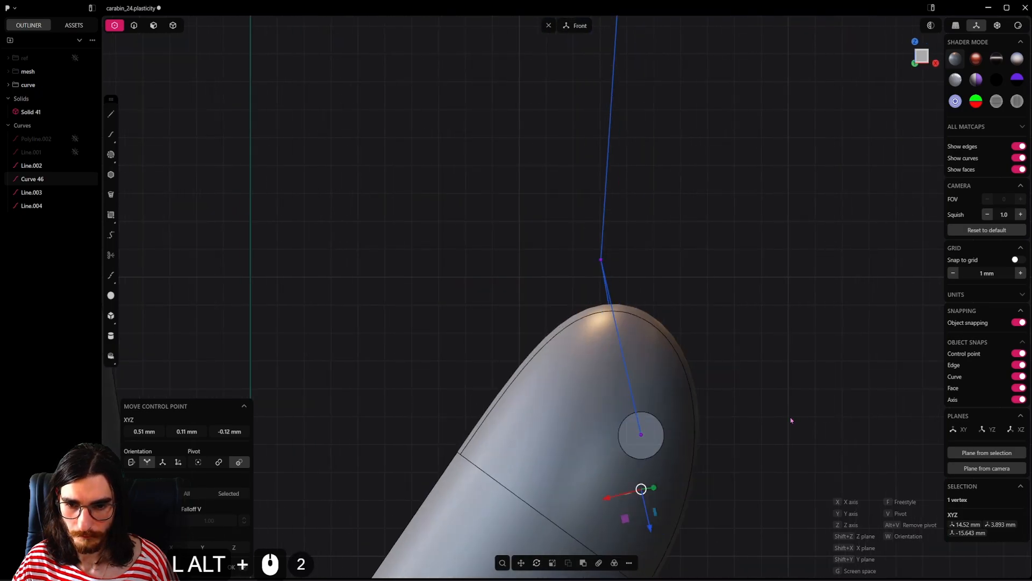
right_click(752, 422)
Step: Select both gate side curves and both horizontal pivot lines, and join the curves that meet
middle_drag(751, 423, 637, 420)
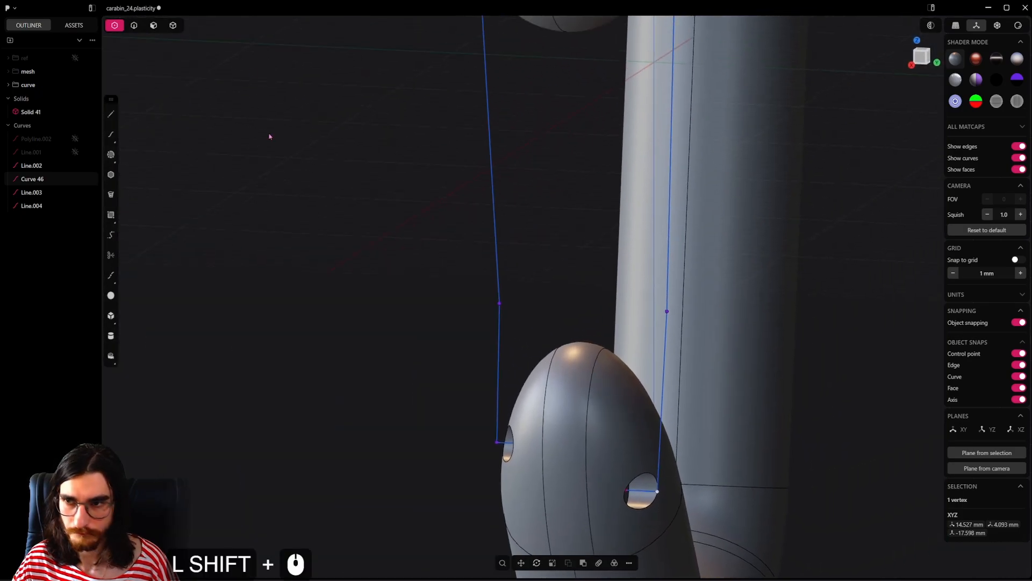
click(134, 27)
click(648, 491)
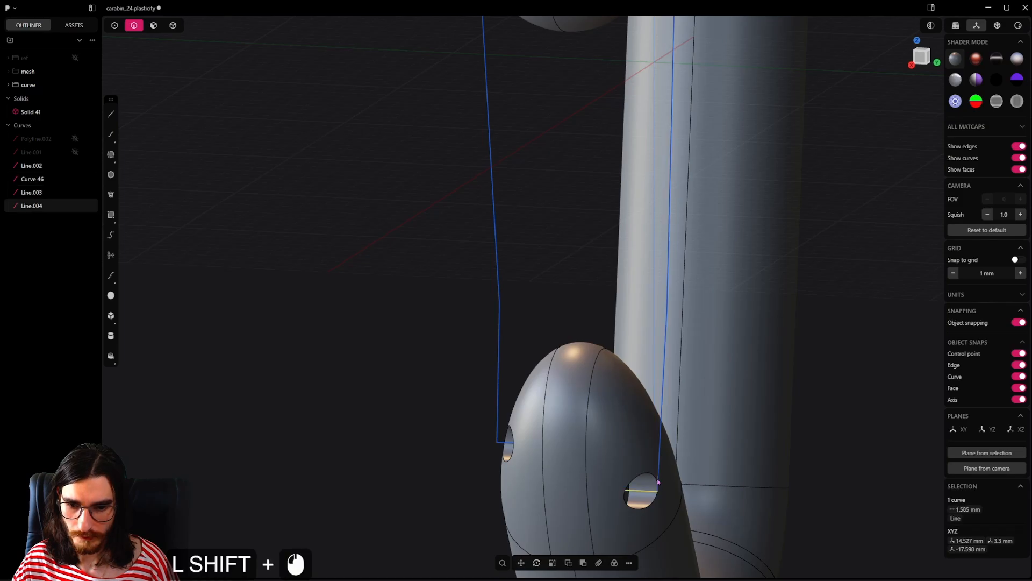
shift+click(661, 446)
shift+click(502, 389)
shift+click(504, 445)
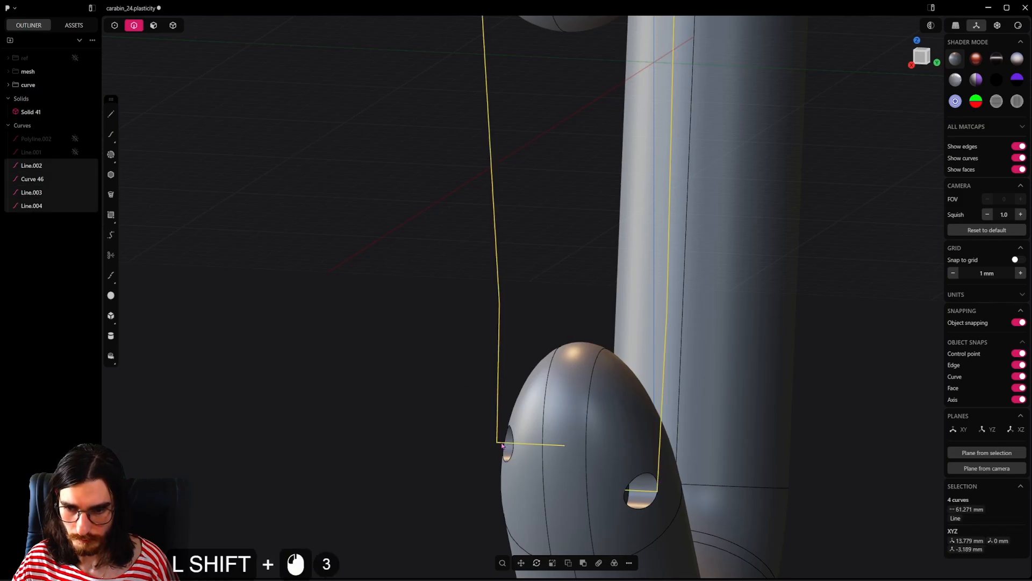
key(j)
Step: Draw a line connecting the upper ends of the two gate curves and join everything into one gate curve
middle_drag(514, 352, 635, 279)
shift+middle_drag(634, 280, 631, 303)
scroll(631, 303, up, 5)
click(112, 118)
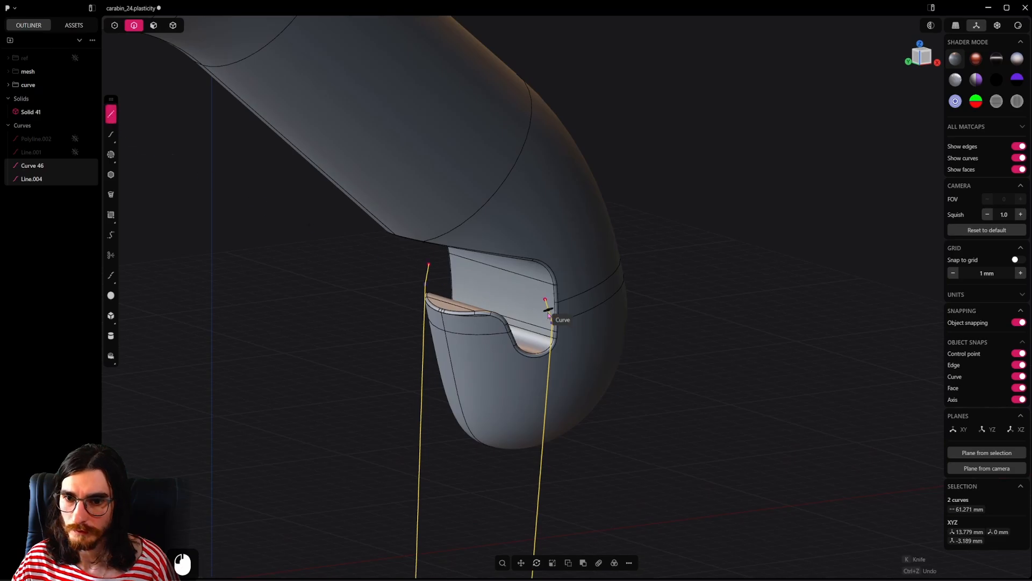
click(545, 300)
click(425, 264)
right_click(427, 265)
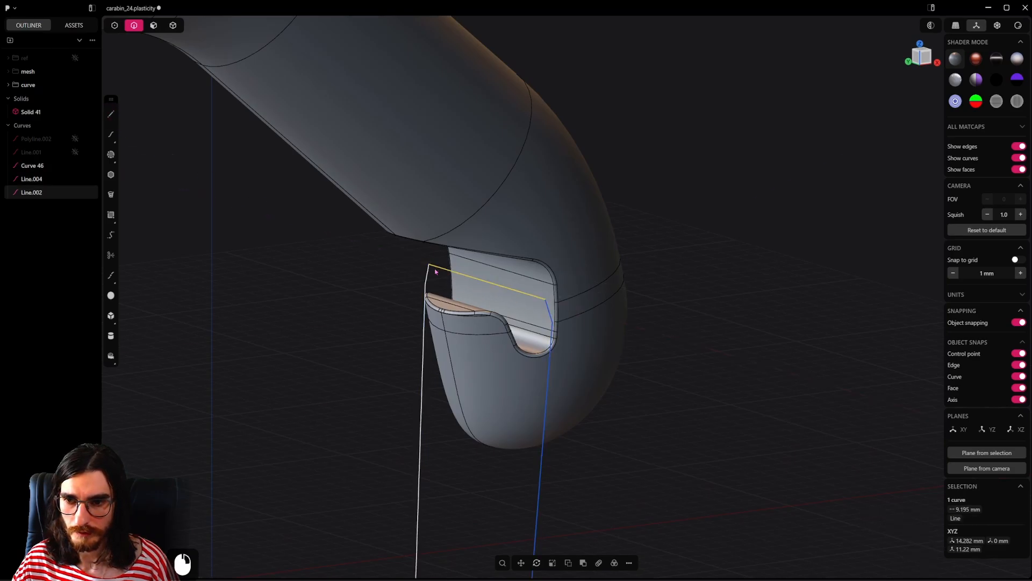
shift+click(427, 276)
shift+click(553, 343)
Step: Fillet the four control points at the gate curve's two upper corners by about 0.87 mm
scroll(560, 342, up, 5)
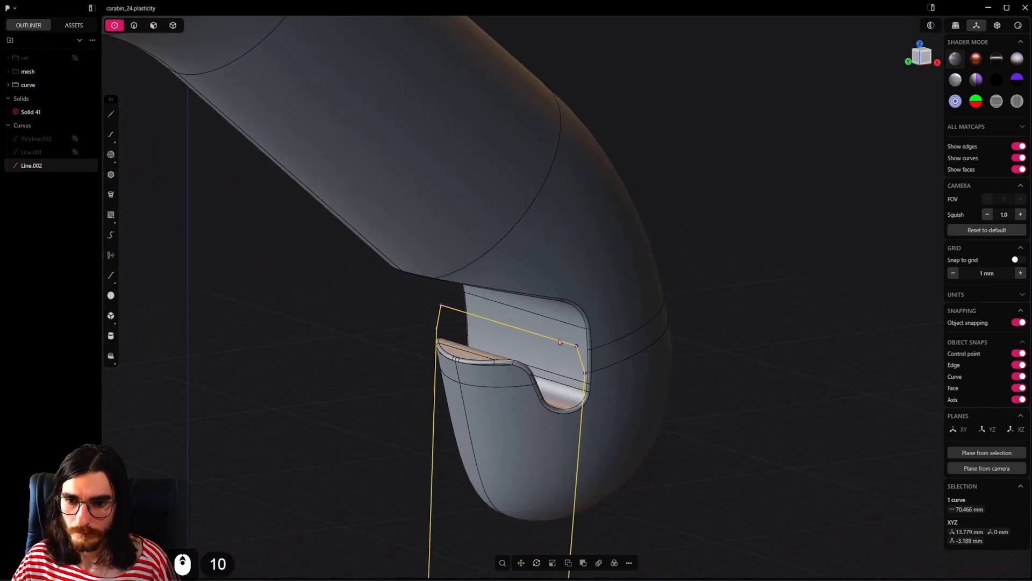
scroll(560, 342, up, 1)
drag(639, 303, 547, 396)
shift+drag(439, 283, 410, 338)
key(b)
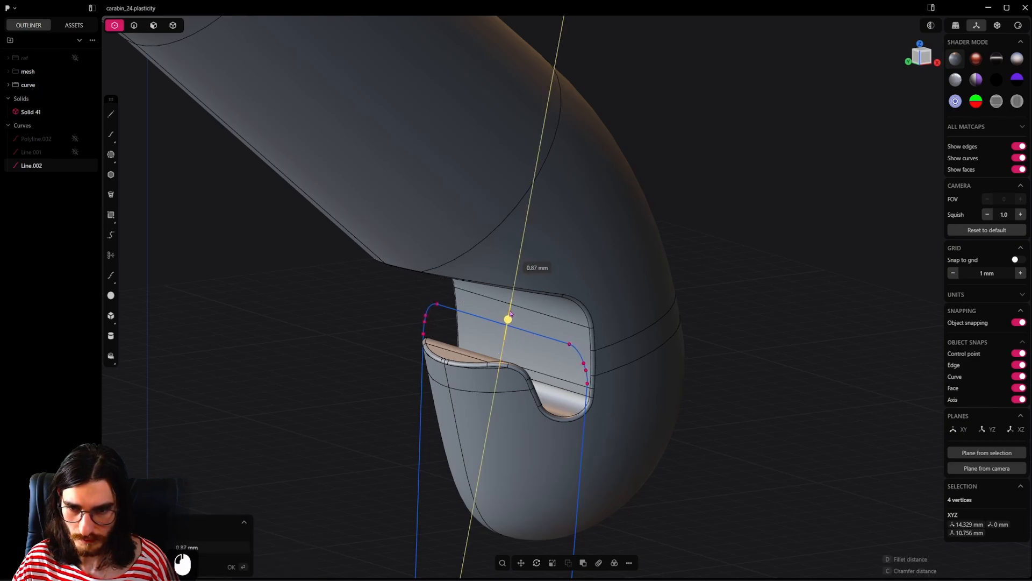
right_click(511, 311)
Step: Fillet the two control points at the bends in the gate curve's long sides by about 18.5 mm
scroll(546, 338, down, 2)
shift+middle_drag(548, 347, 570, 43)
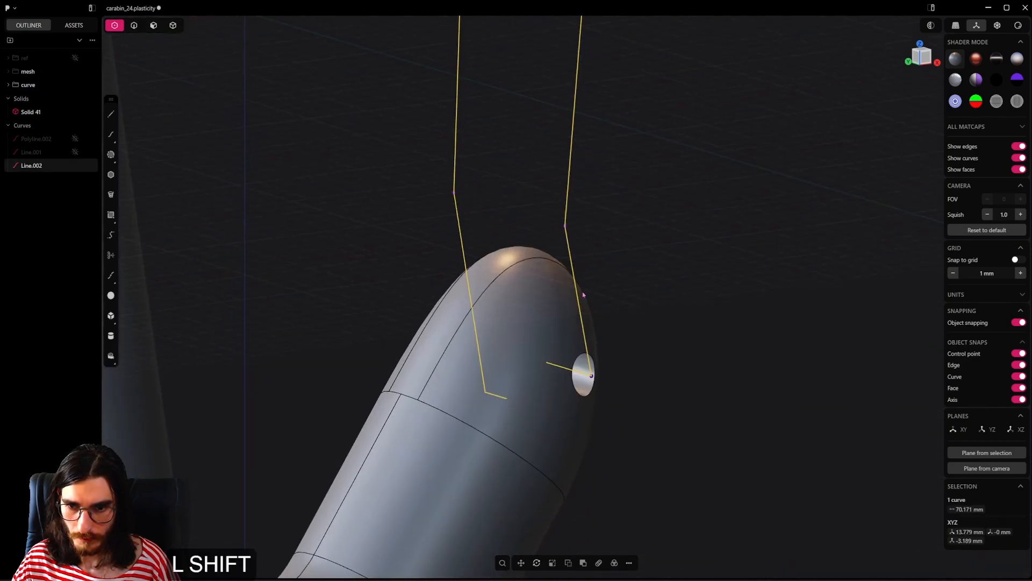
scroll(583, 290, up, 2)
shift+middle_drag(584, 293, 600, 363)
click(578, 350)
shift+click(441, 309)
alt+middle_drag(537, 343, 648, 289)
drag(553, 301, 553, 305)
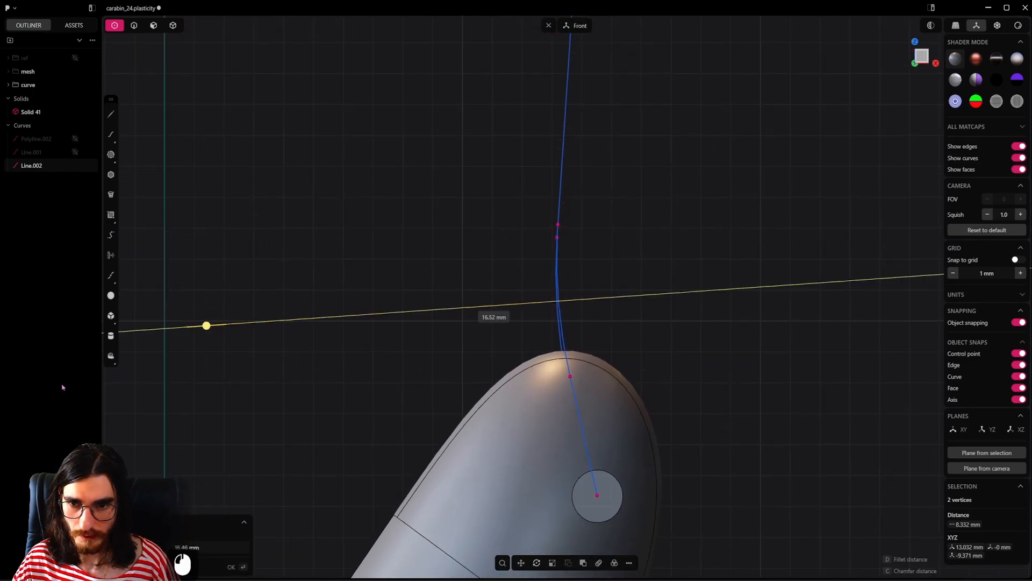
drag(62, 385, 60, 385)
drag(204, 326, 158, 346)
scroll(301, 336, down, 12)
drag(231, 331, 224, 331)
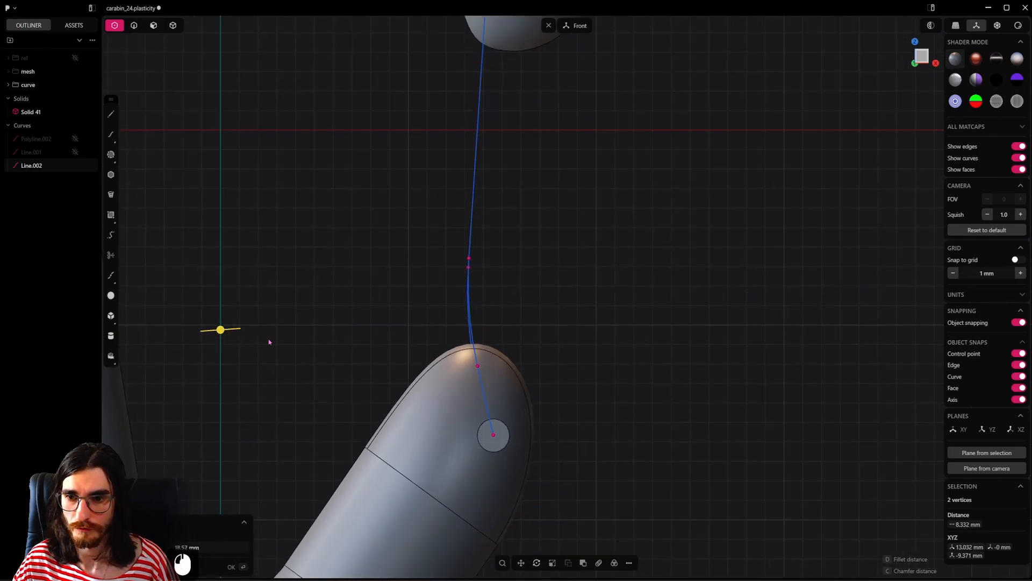
right_click(274, 342)
Step: Fillet the gate curve's two lower corners where the sides turn into the pivot holes
scroll(499, 398, up, 4)
middle_drag(497, 438, 446, 457)
click(474, 459)
shift+click(608, 471)
alt+middle_drag(618, 476, 400, 482)
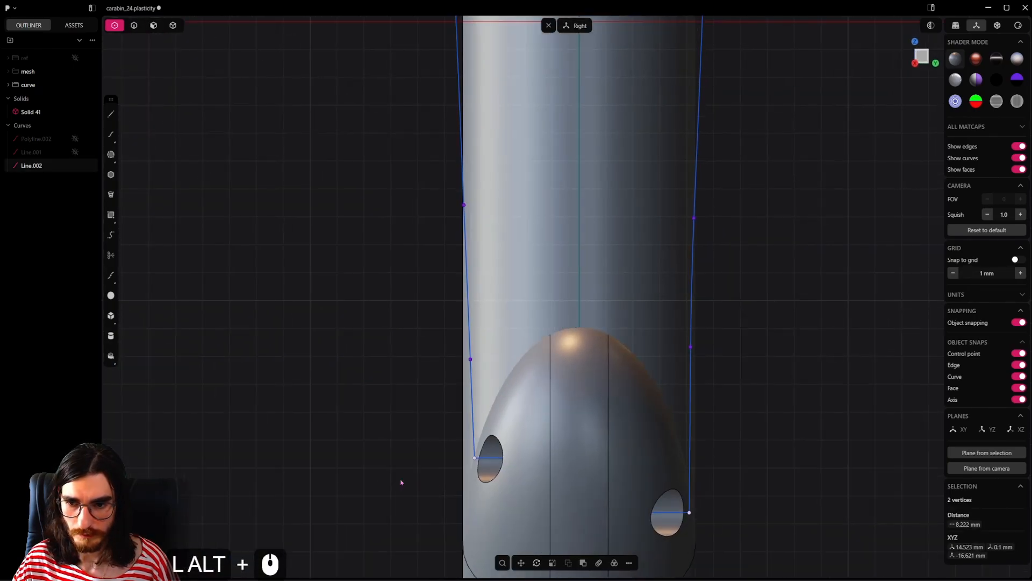
key(b)
drag(580, 485, 579, 509)
right_click(581, 508)
Step: Try to pipe the gate curve into a round wire, compare it with the pivot holes, and undo the pipe
middle_drag(583, 457, 634, 473)
scroll(634, 473, down, 3)
shift+middle_drag(667, 430, 710, 509)
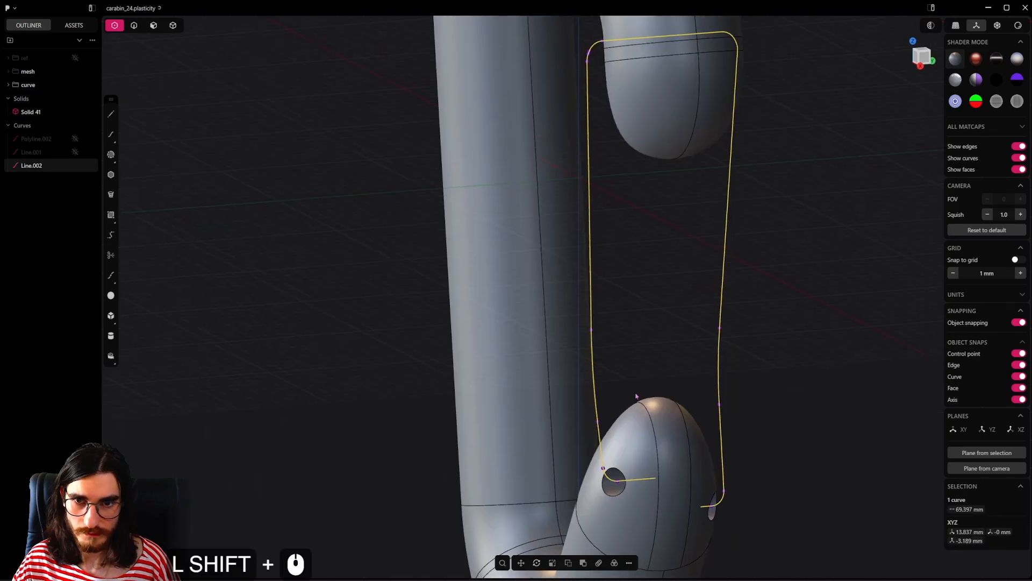
middle_drag(640, 350, 610, 394)
shift+middle_drag(692, 394, 650, 387)
key(2)
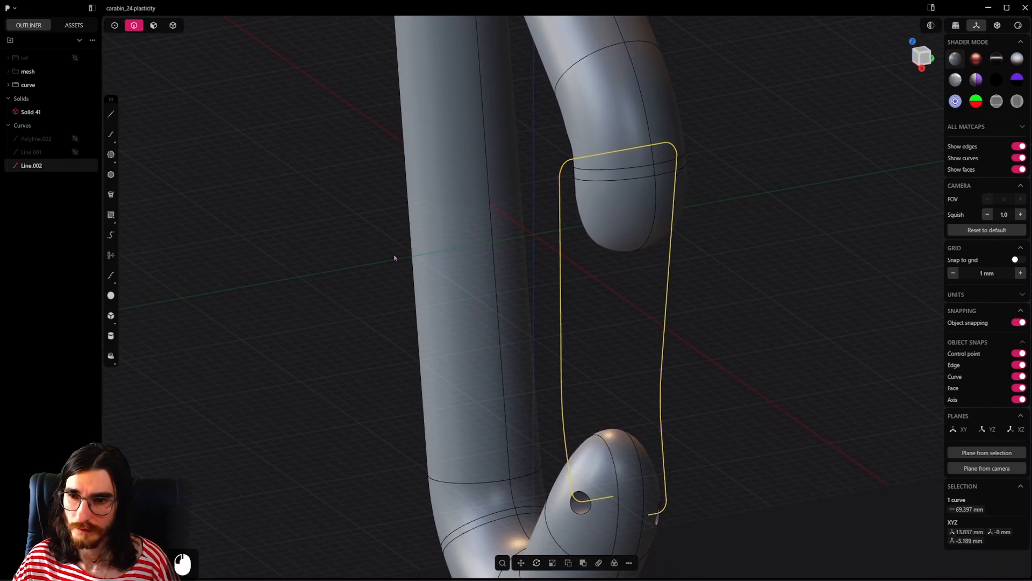
key(p)
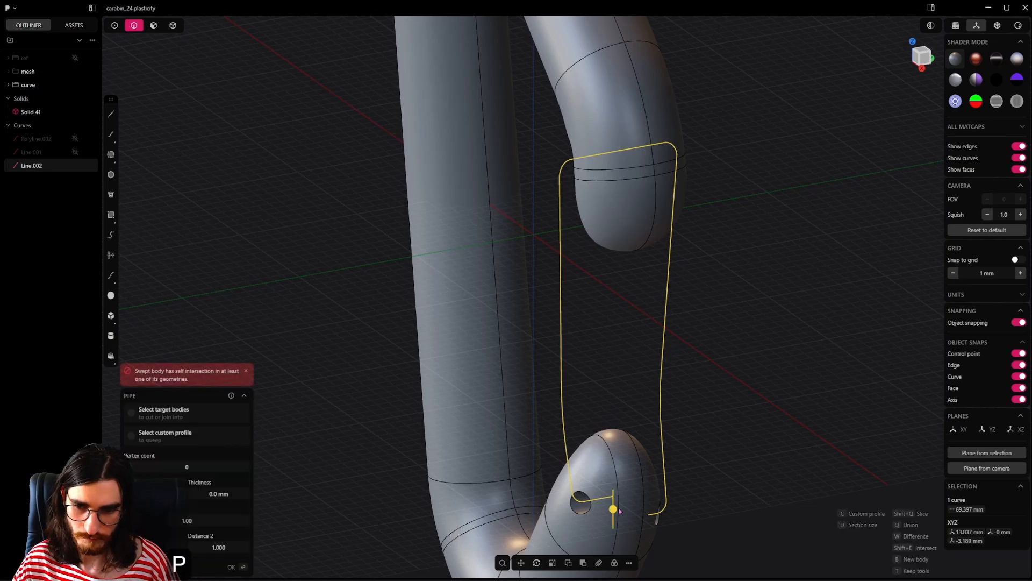
shift+drag(614, 503, 616, 492)
alt+middle_drag(613, 489, 637, 462)
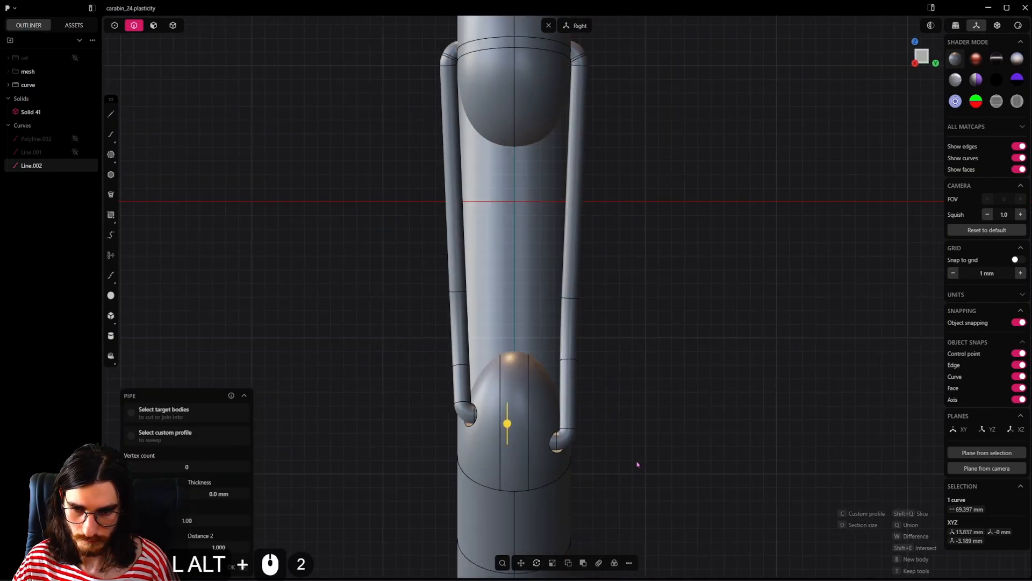
scroll(524, 425, up, 10)
alt+middle_drag(525, 425, 608, 473)
shift+middle_drag(613, 491, 620, 414)
scroll(620, 415, down, 3)
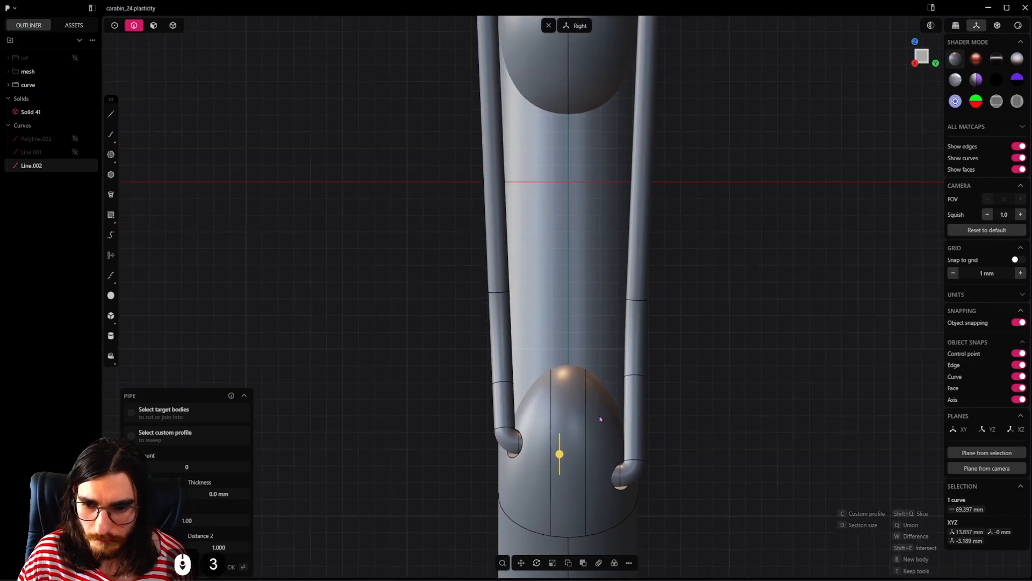
right_click(601, 419)
key(ctrl+z)
scroll(624, 461, up, 3)
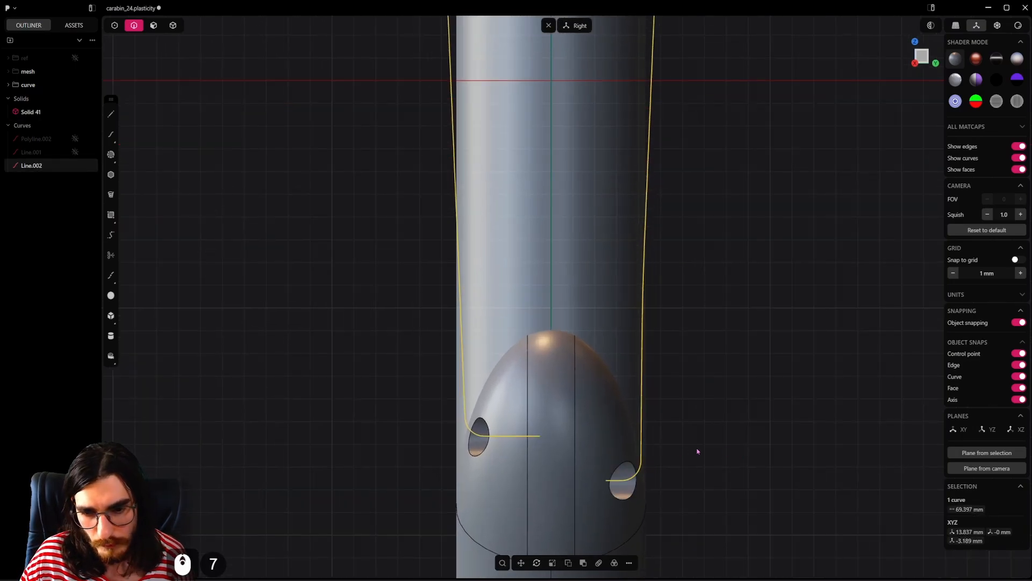
scroll(663, 425, down, 6)
click(663, 390)
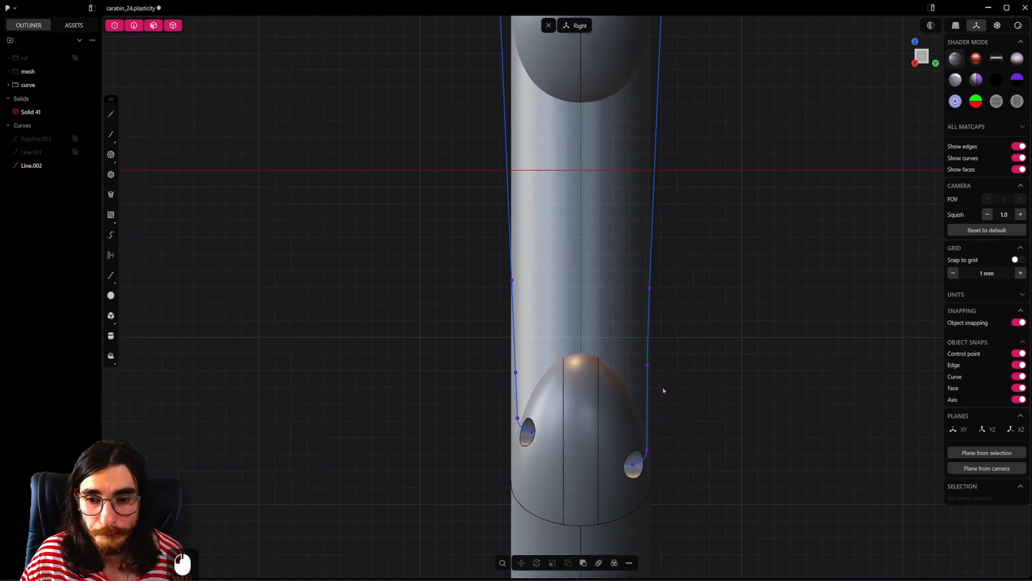
click(650, 406)
scroll(623, 487, up, 4)
click(645, 462)
key(f)
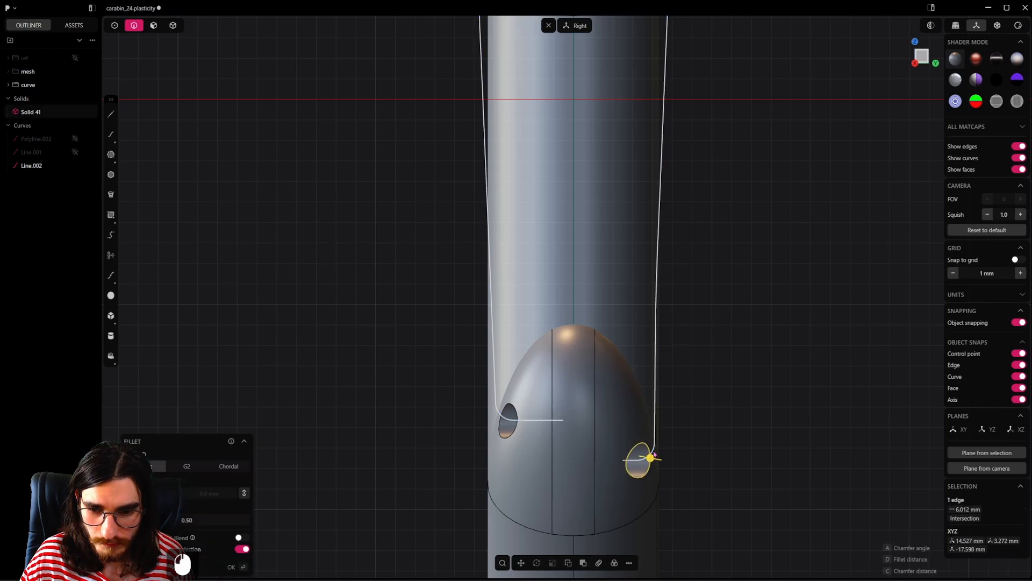
right_click(630, 274)
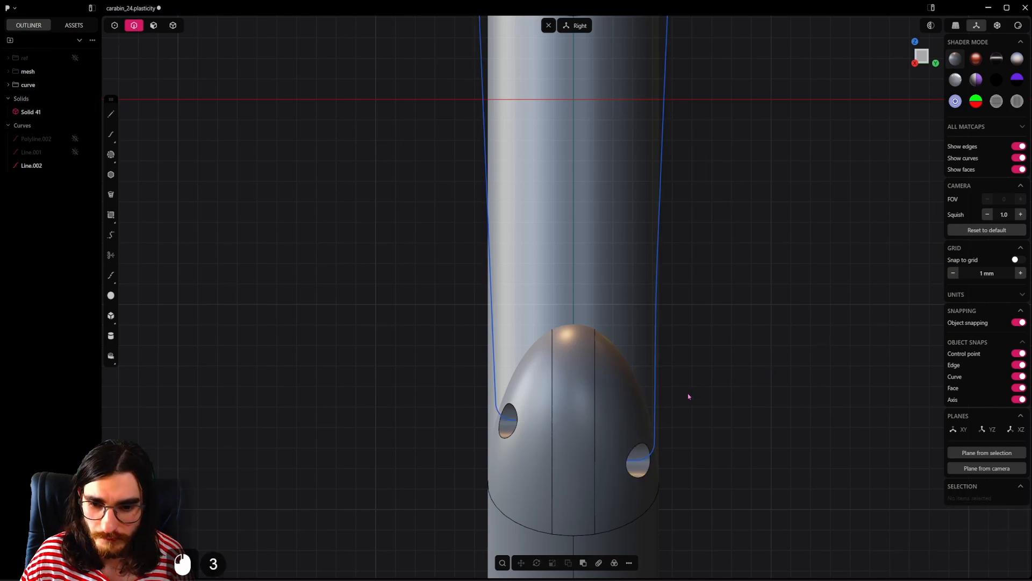
Step: Draw a vertical line about 14.7 mm long on the centre plane, crossing the middle of the gate curve's upper segment
click(657, 363)
scroll(674, 340, down, 5)
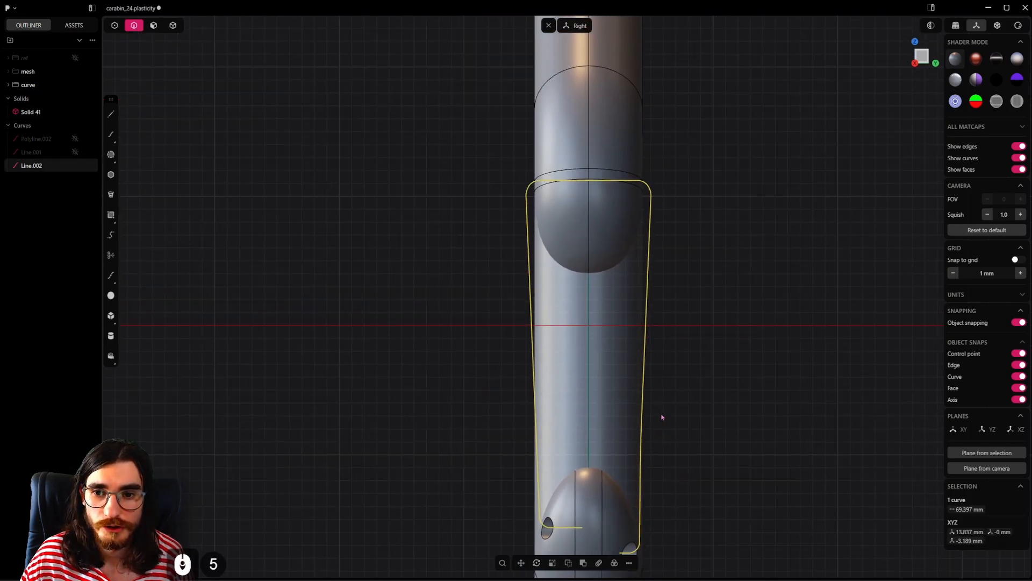
shift+middle_drag(662, 417, 676, 457)
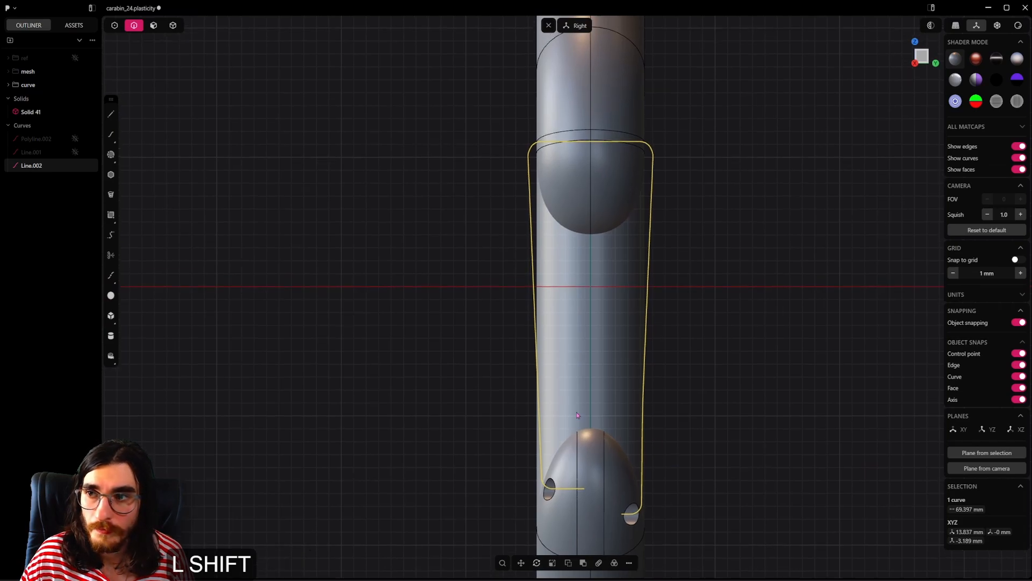
shift+click(110, 118)
shift+click(590, 89)
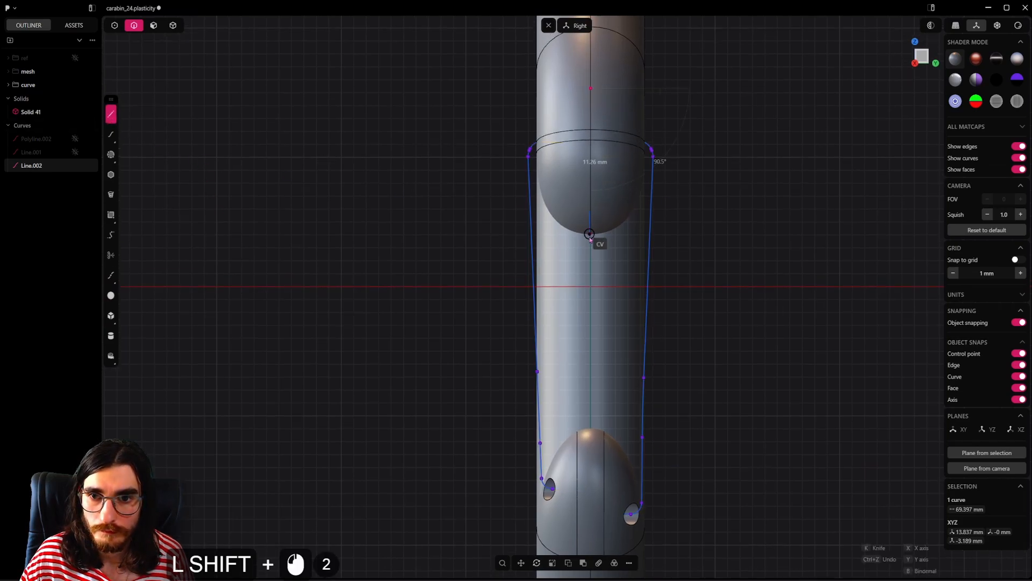
shift+click(591, 278)
Step: Cut the gate curve into two halves with the vertical centre line, and delete the cutting line
key(shift+c)
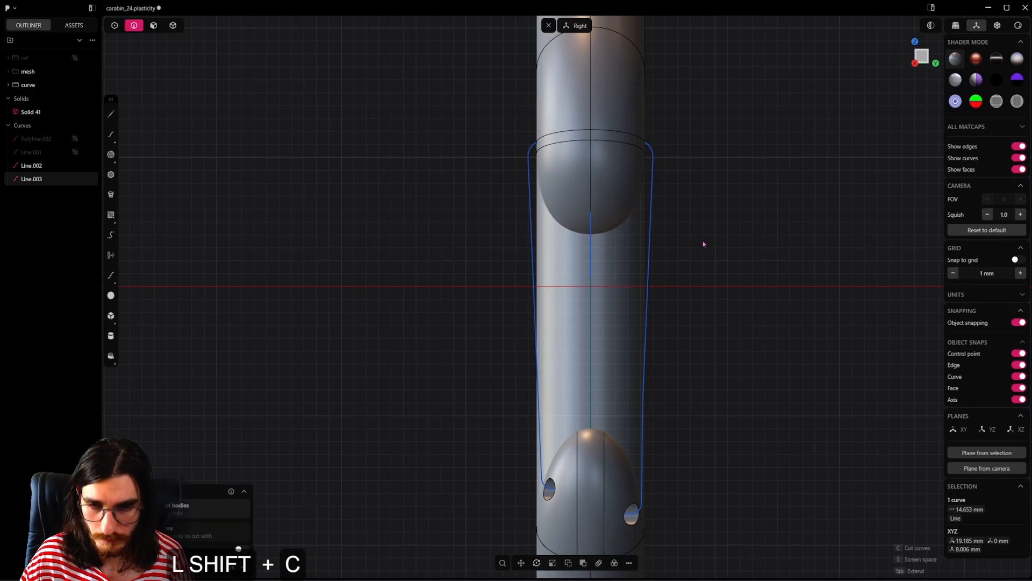
click(653, 191)
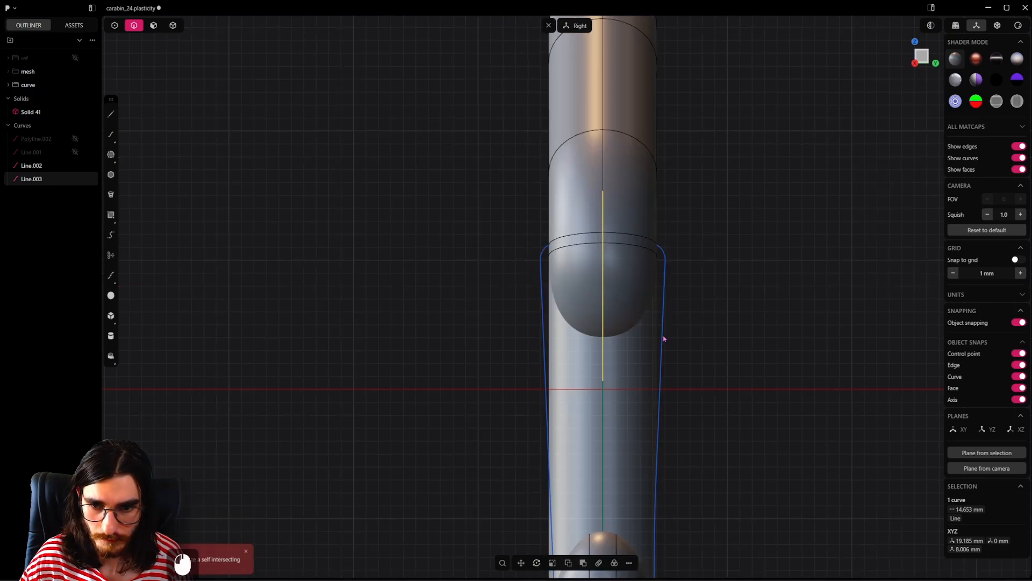
click(663, 338)
key(shift+c)
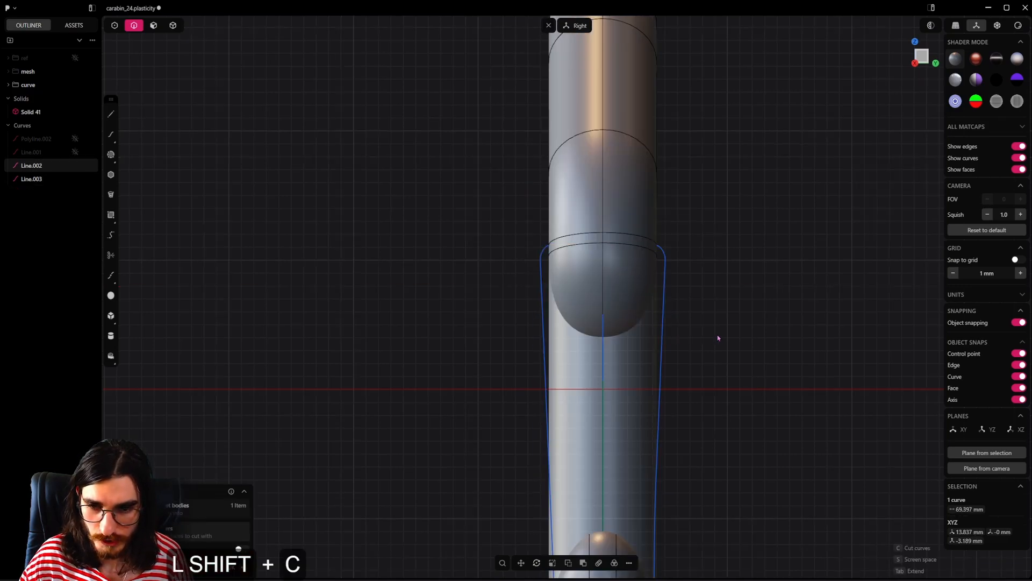
key(Return)
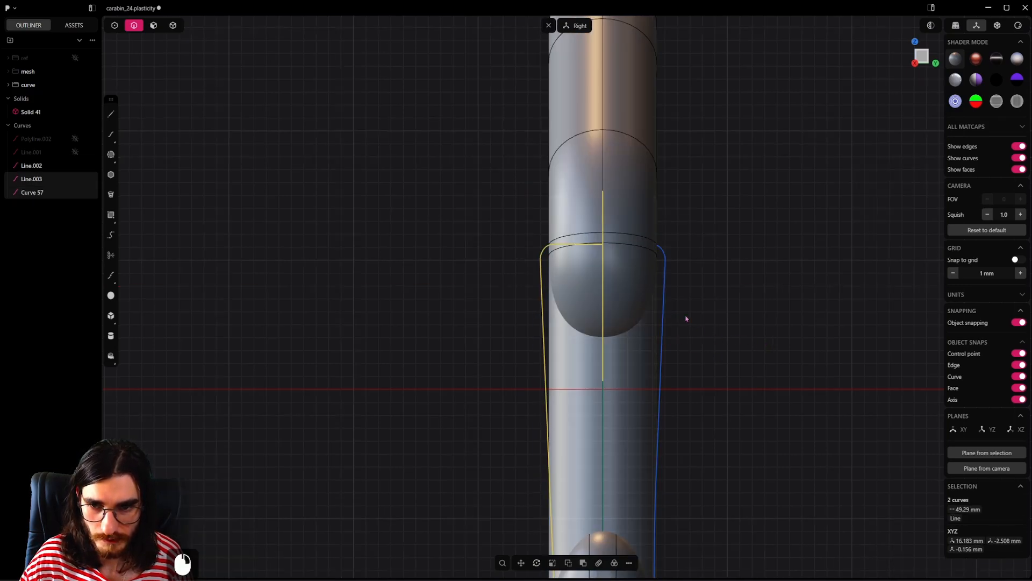
key(x)
shift+middle_drag(631, 365, 662, 293)
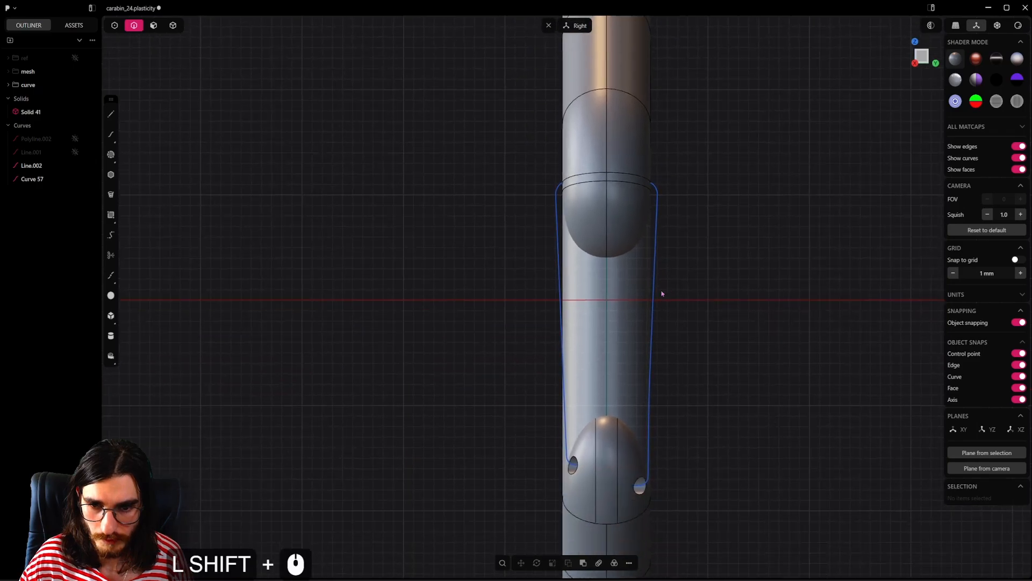
Step: Move the gate curve half on the positive Y side outward along Y by about 0.76 mm, and copy the distance
click(650, 322)
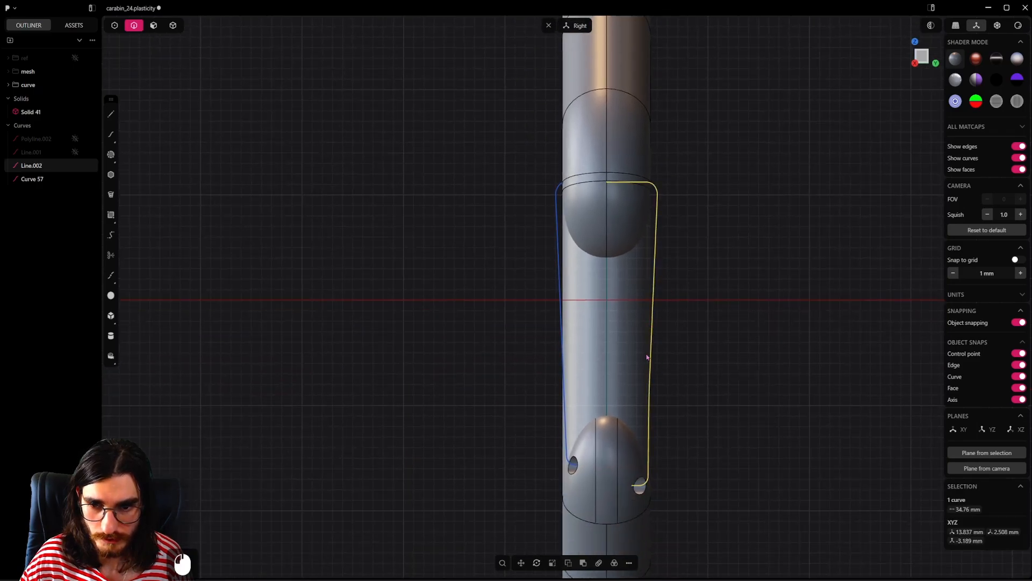
key(g)
key(x)
key(shift)
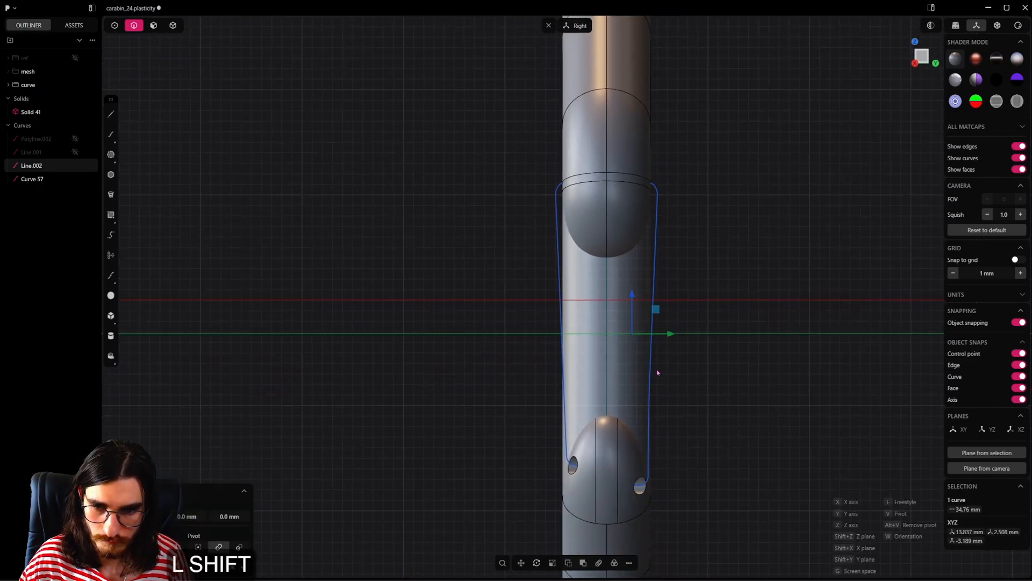
shift+click(733, 364)
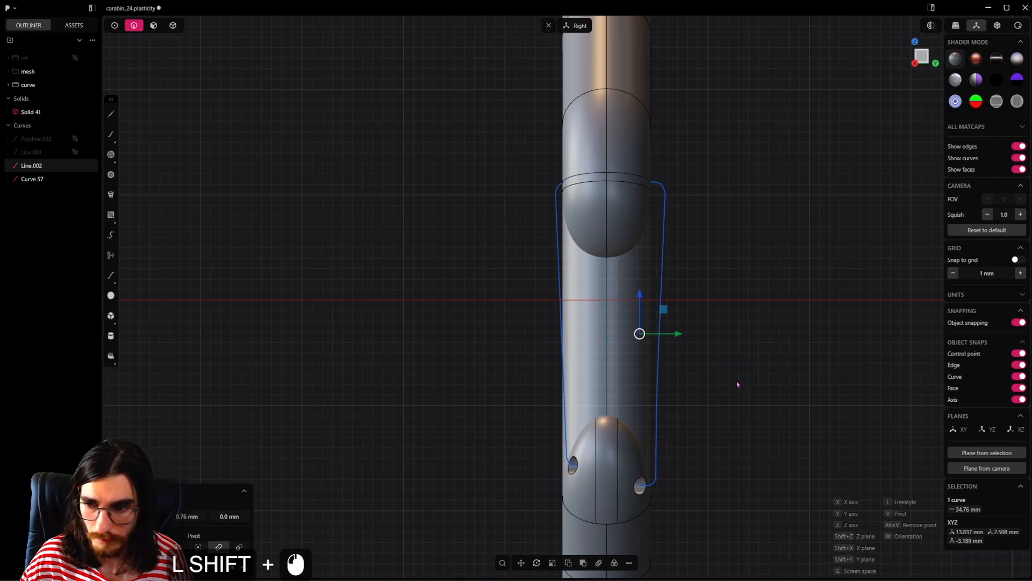
click(195, 517)
key(ctrl+c)
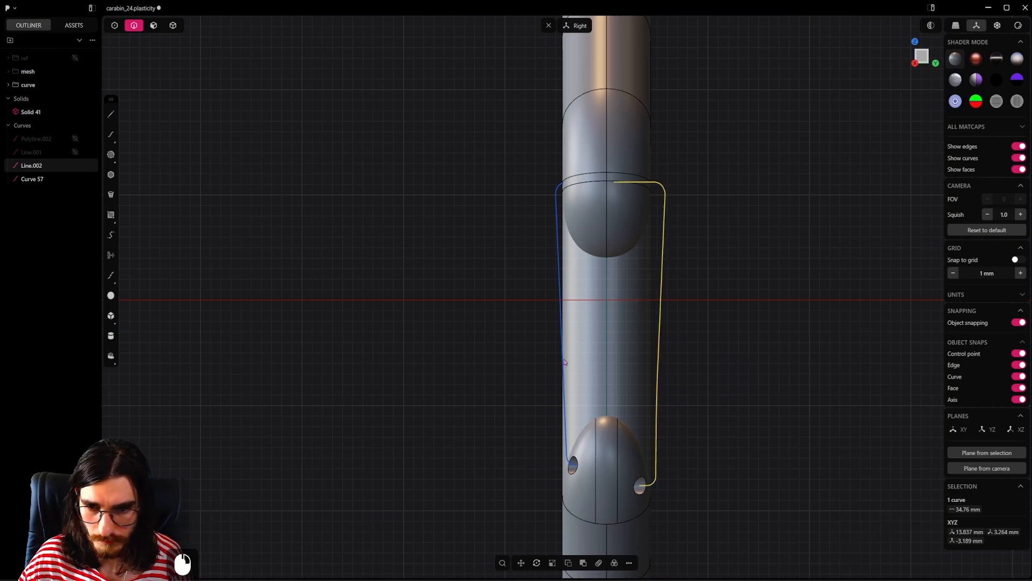
Step: Move the opposite gate curve half outward along Y by -0.76 mm, reusing the copied distance
click(562, 354)
key(g)
key(y)
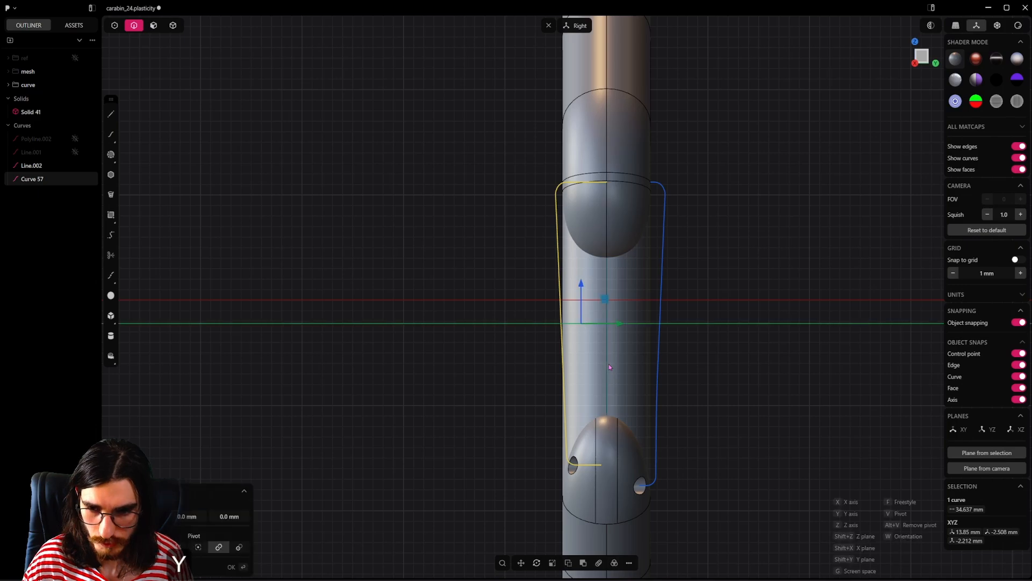
shift+click(556, 379)
click(195, 516)
key(ctrl+v)
key(Left)
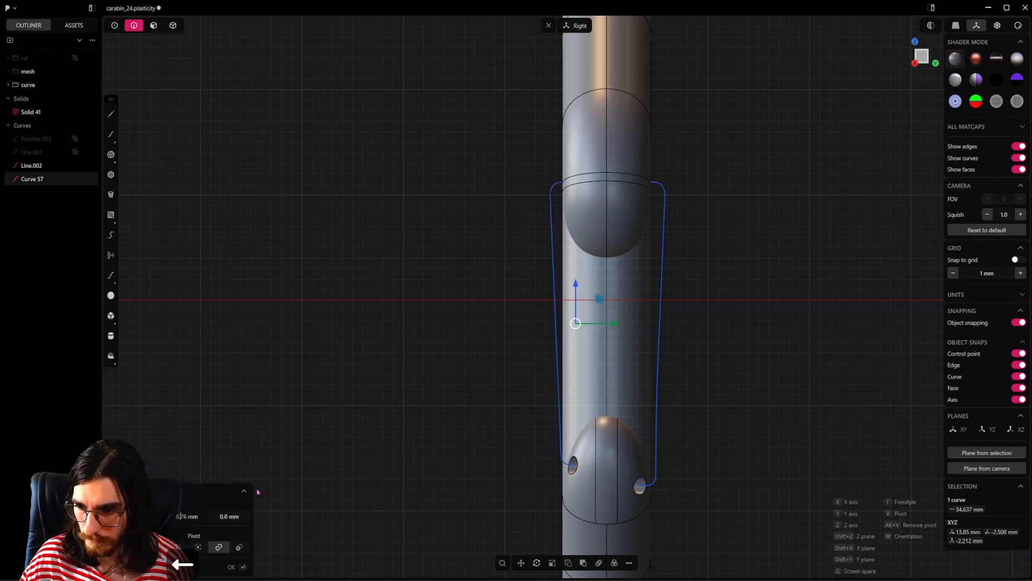
text(-)
key(Return)
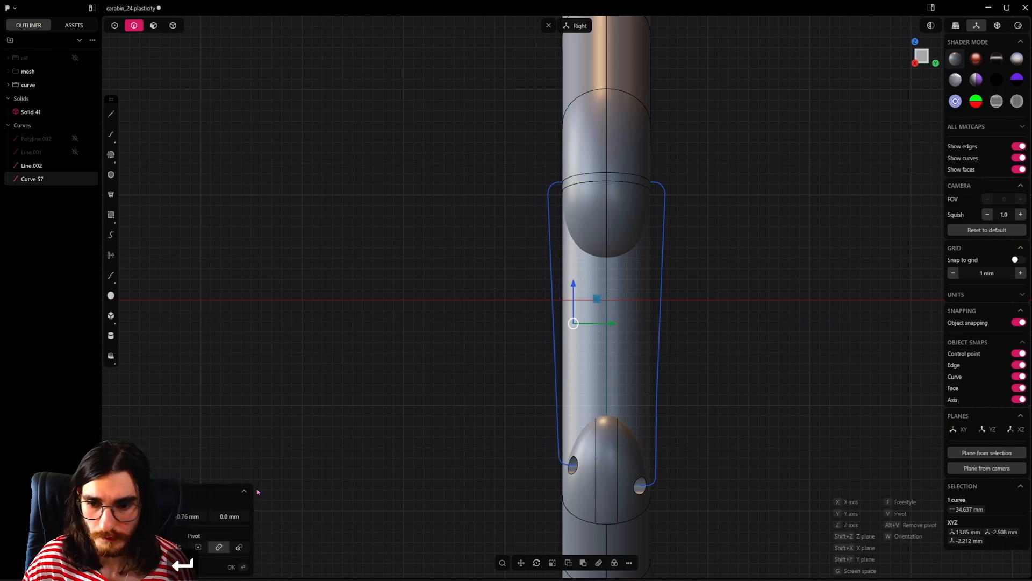
Step: Pipe both gate curve halves into round wires sized to the pivot holes
scroll(654, 349, up, 1)
shift+click(667, 410)
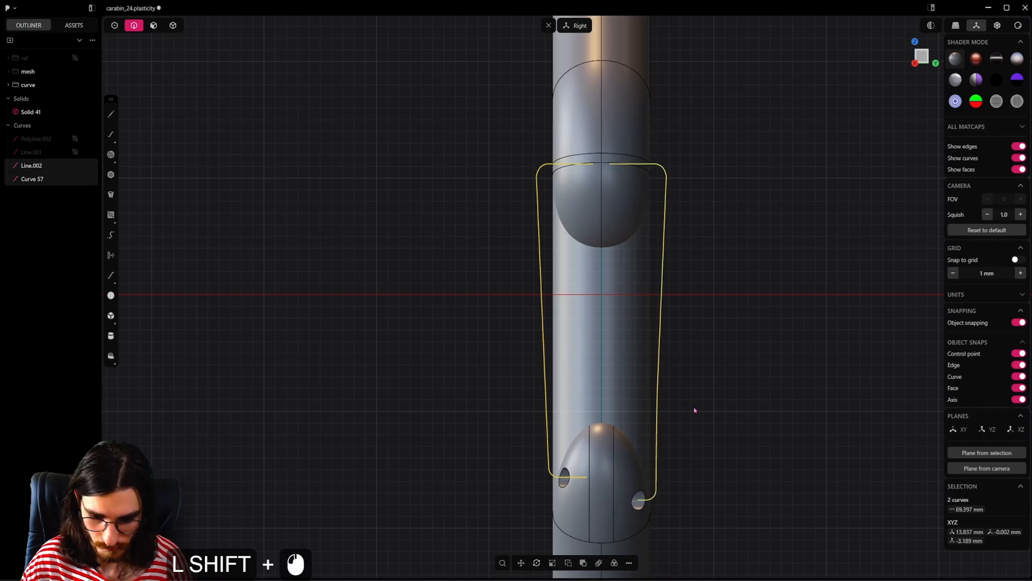
key(p)
drag(588, 489, 589, 469)
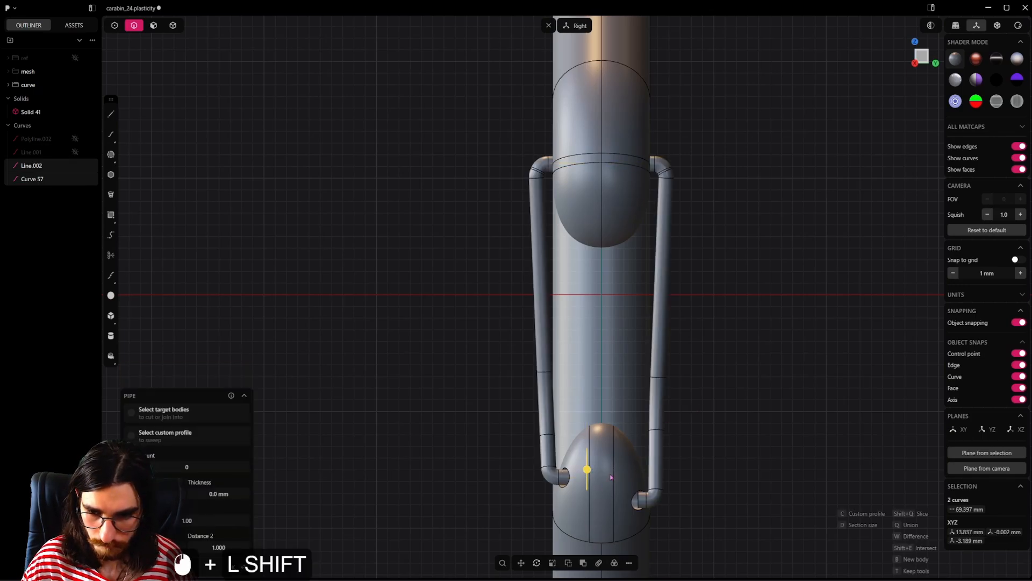
alt+middle_drag(580, 421, 679, 368)
right_click(739, 380)
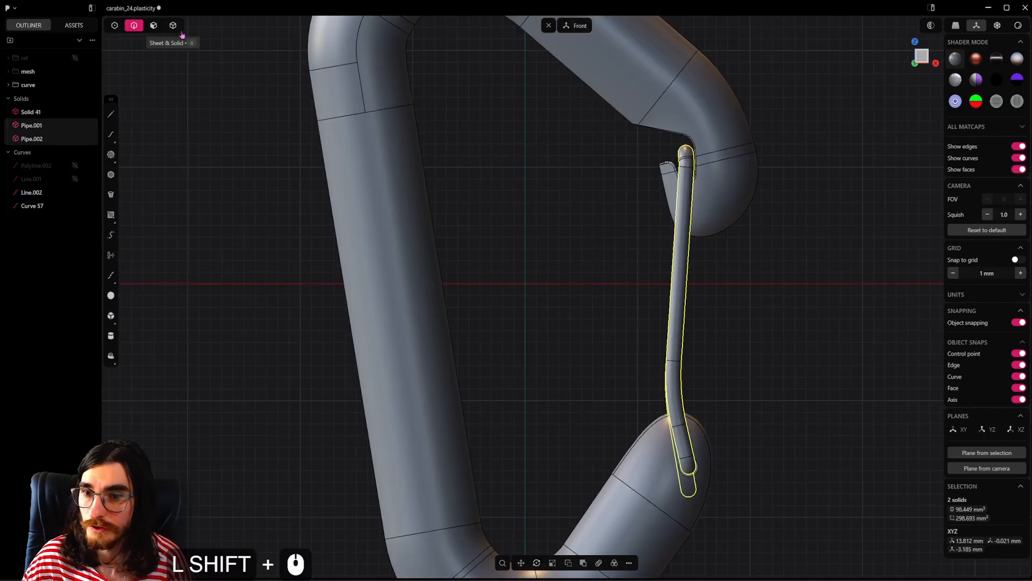
Step: Rotate both wire pipes inward about a pivot at the lower hook's hole to test the gate's swing
key(r)
key(v)
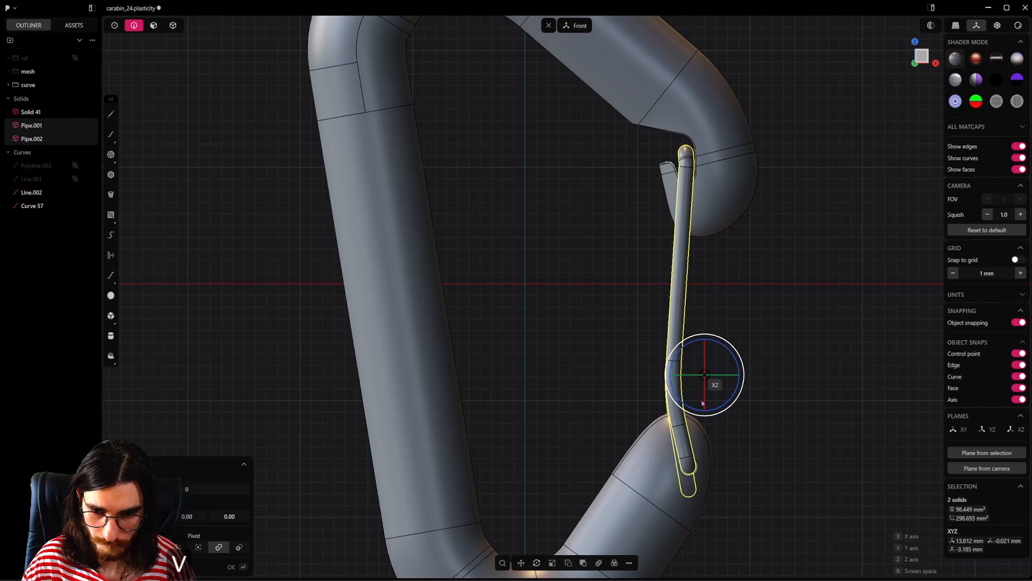
click(688, 469)
key(r)
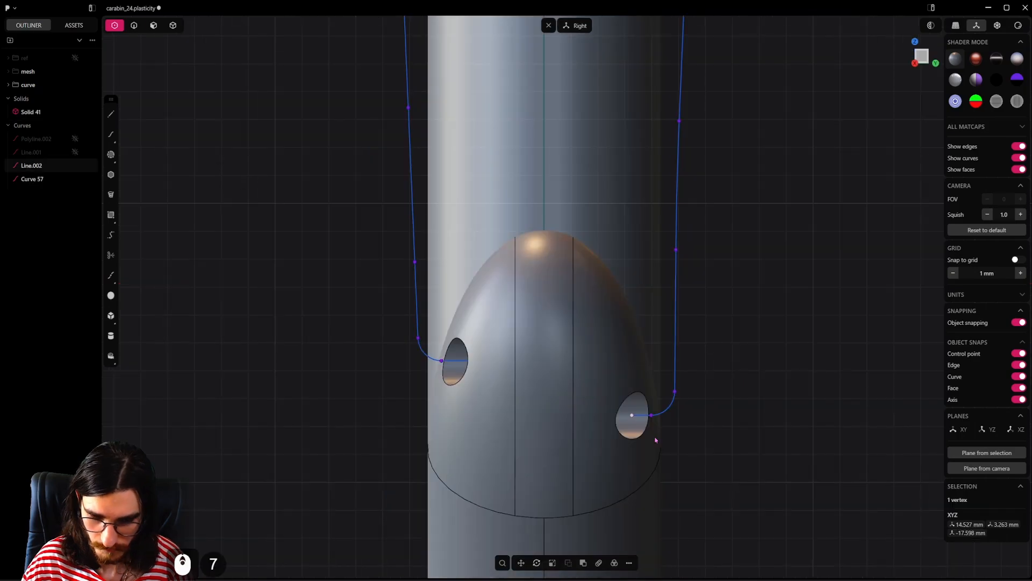
Step: Move the end control point of the positive Y gate half deeper into its pivot hole along Y
key(g)
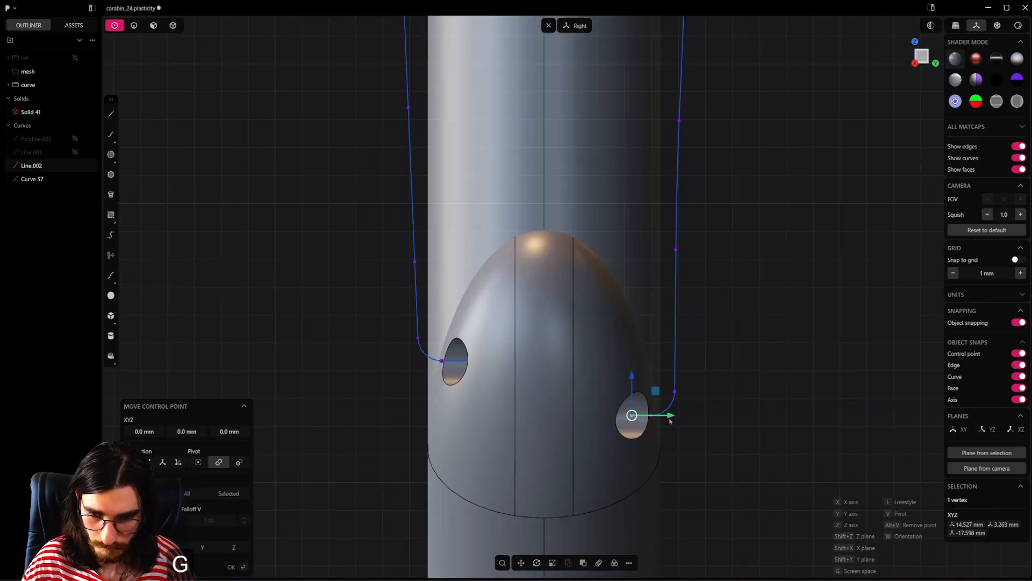
drag(670, 421, 633, 422)
middle_drag(645, 419, 656, 439)
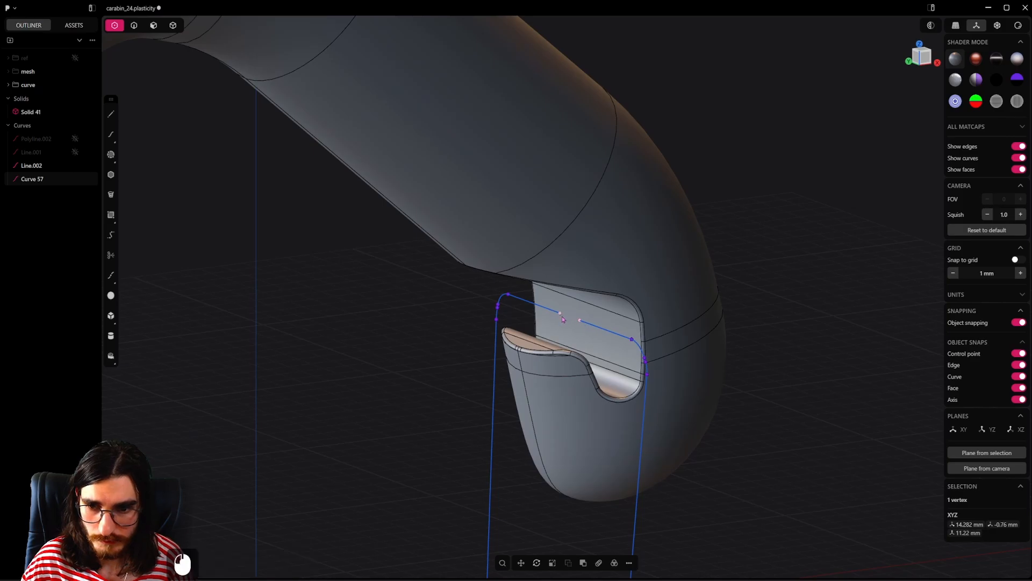
Step: Move the free end vertex of the negative Y gate curve half along Y to meet the other half's end
shift+click(566, 352)
middle_drag(548, 386, 584, 366)
scroll(584, 367, up, 3)
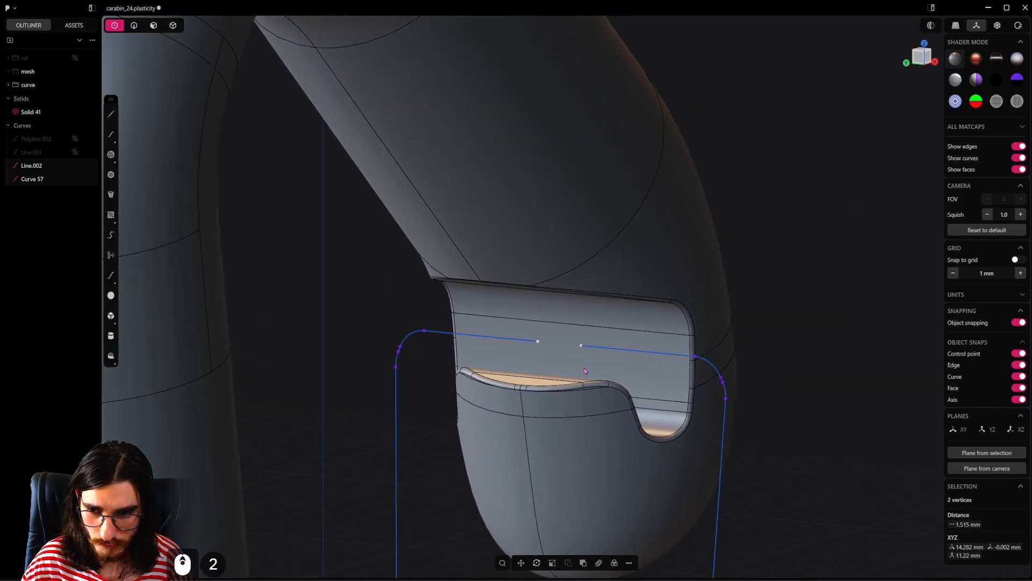
click(584, 347)
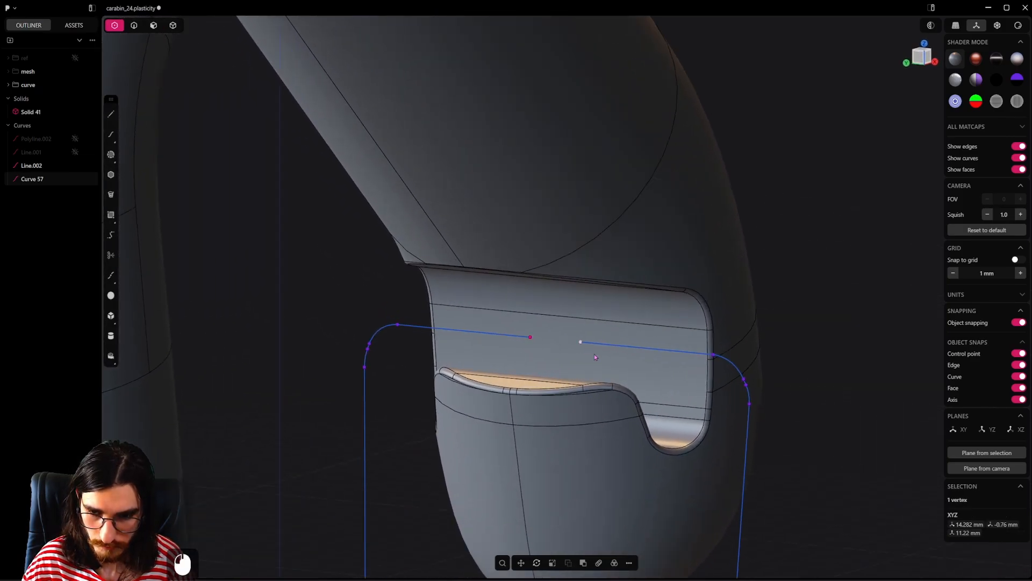
key(g)
click(536, 346)
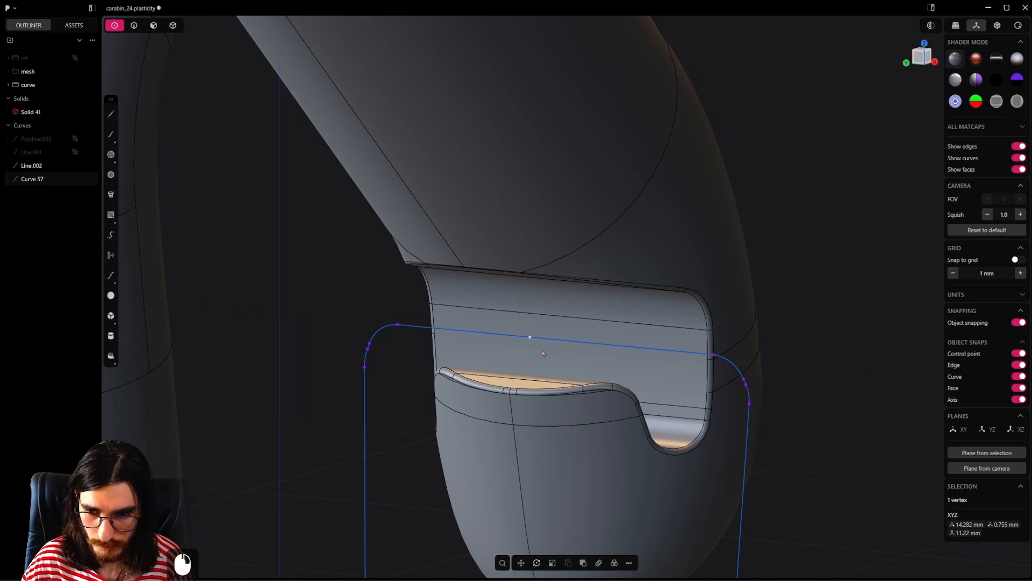
Step: Join the two wire gate curve halves into a single continuous curve
key(5)
click(135, 27)
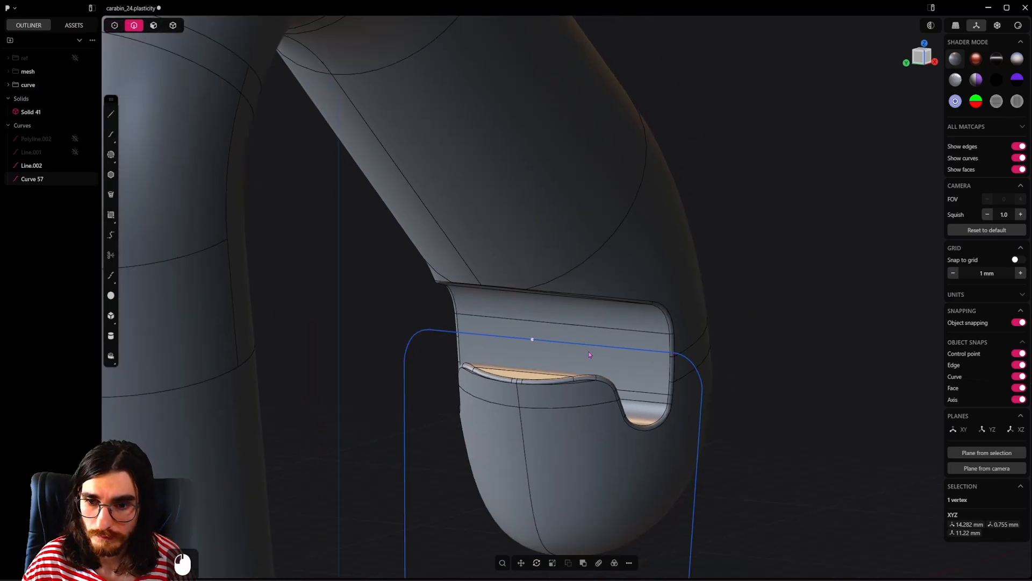
click(695, 370)
scroll(705, 383, down, 1)
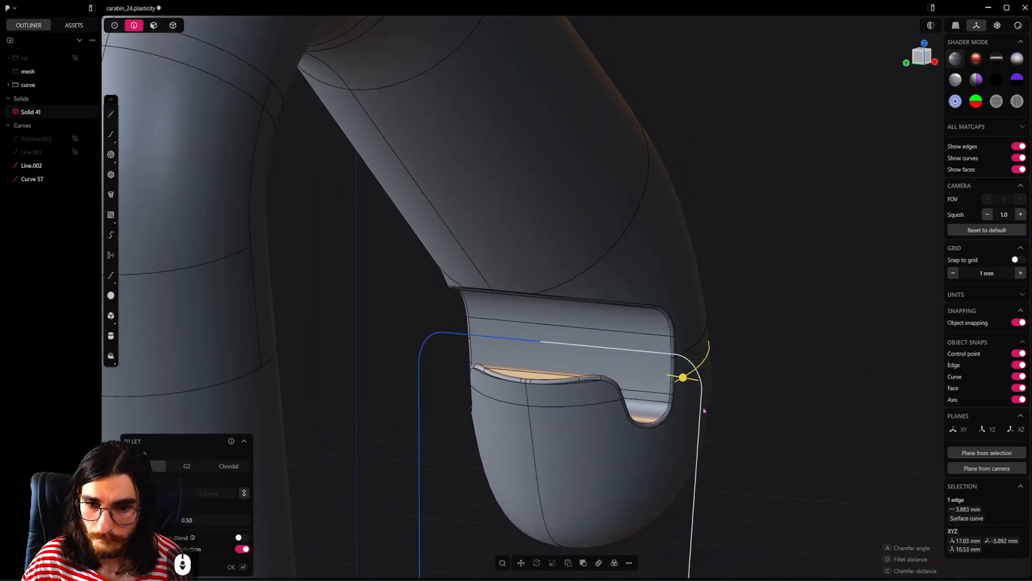
click(702, 406)
shift+click(544, 346)
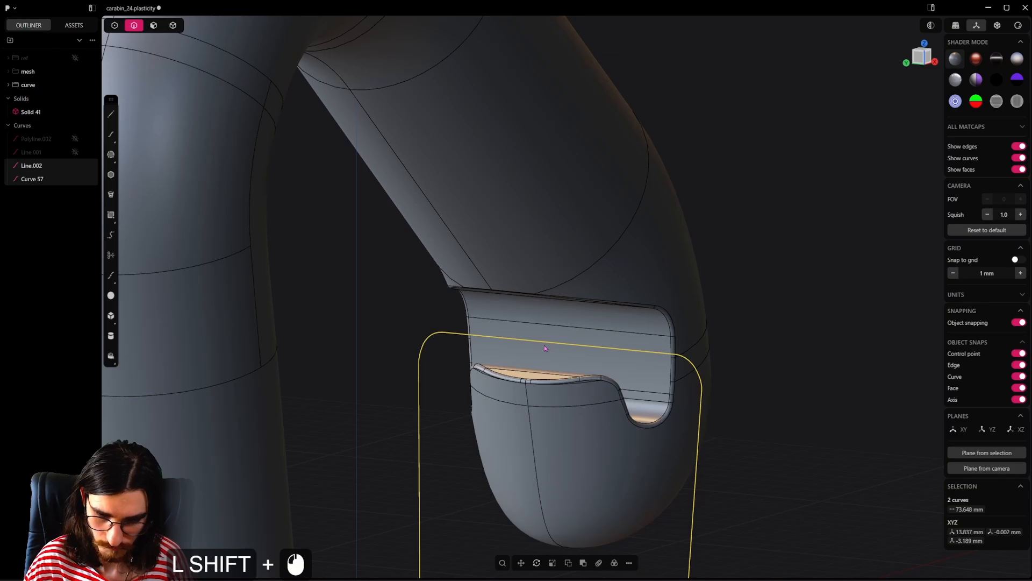
key(j)
Step: Pipe the joined gate curve into a round wire with a section size of about 0.63 mm, fitting the pivot holes
alt+middle_drag(779, 391, 481, 428)
key(p)
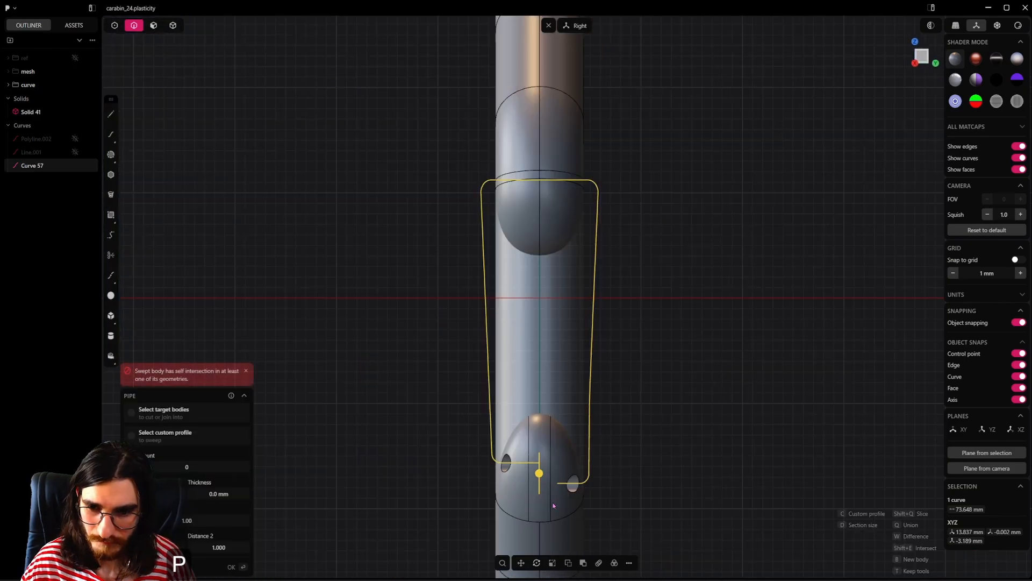
shift+drag(541, 477, 545, 466)
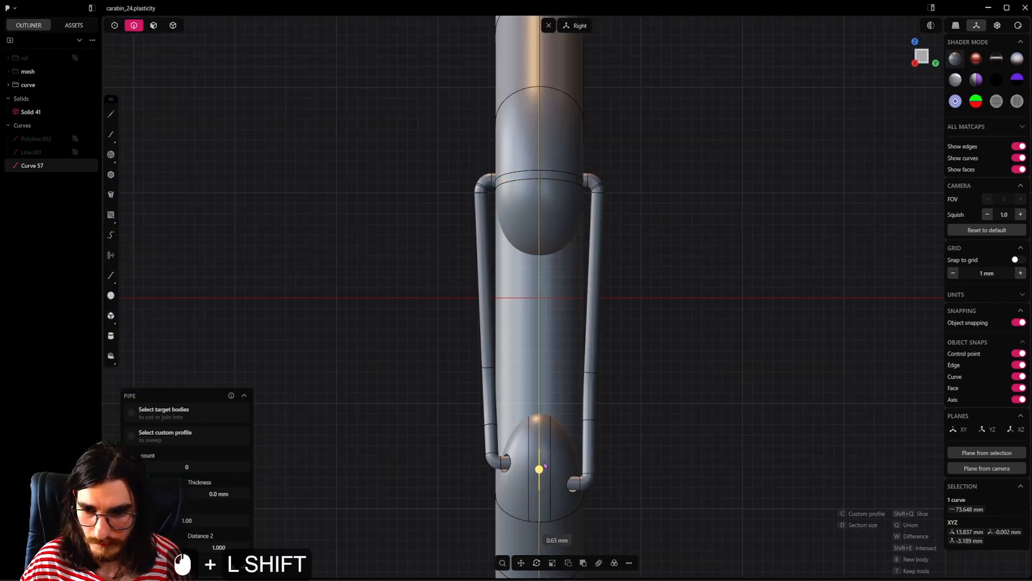
right_click(696, 365)
Step: Fillet the rim edges of both pivot holes on the lower hook with a radius of about 0.07 mm
scroll(572, 478, up, 5)
click(570, 476)
shift+click(334, 269)
middle_drag(613, 425, 589, 430)
scroll(597, 425, up, 3)
scroll(603, 421, down, 3)
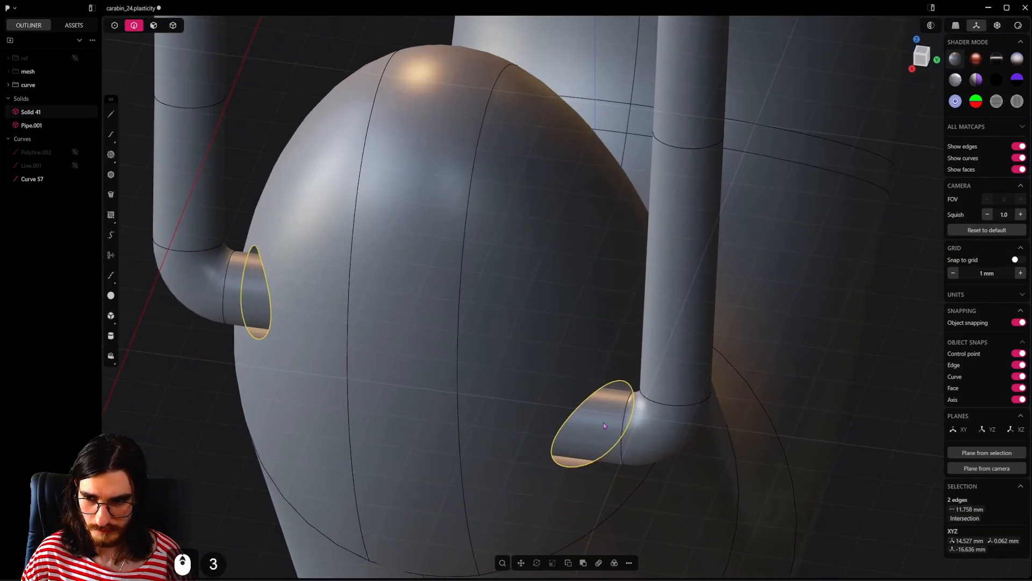
key(f)
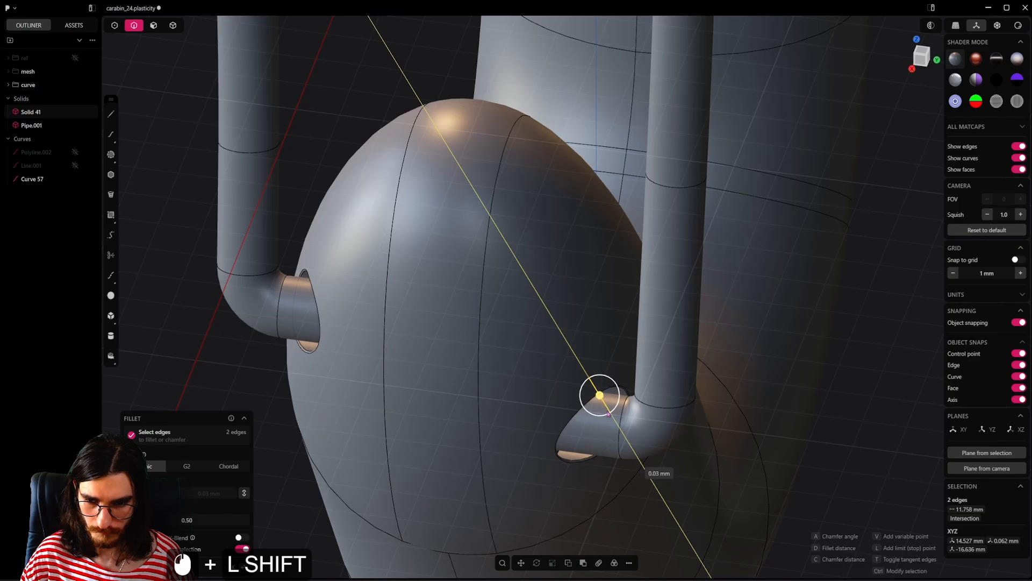
middle_drag(615, 433, 579, 172)
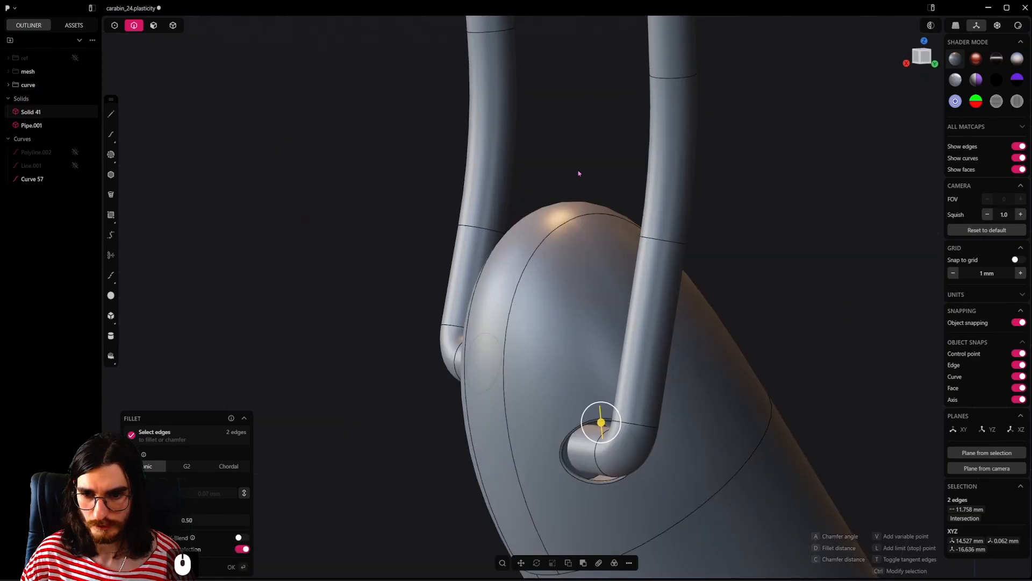
right_click(579, 174)
Step: Offset the flat end face inside the positive Y pivot hole of the lower hook
scroll(570, 280, down, 8)
middle_drag(569, 281, 790, 320)
scroll(580, 424, up, 4)
key(3)
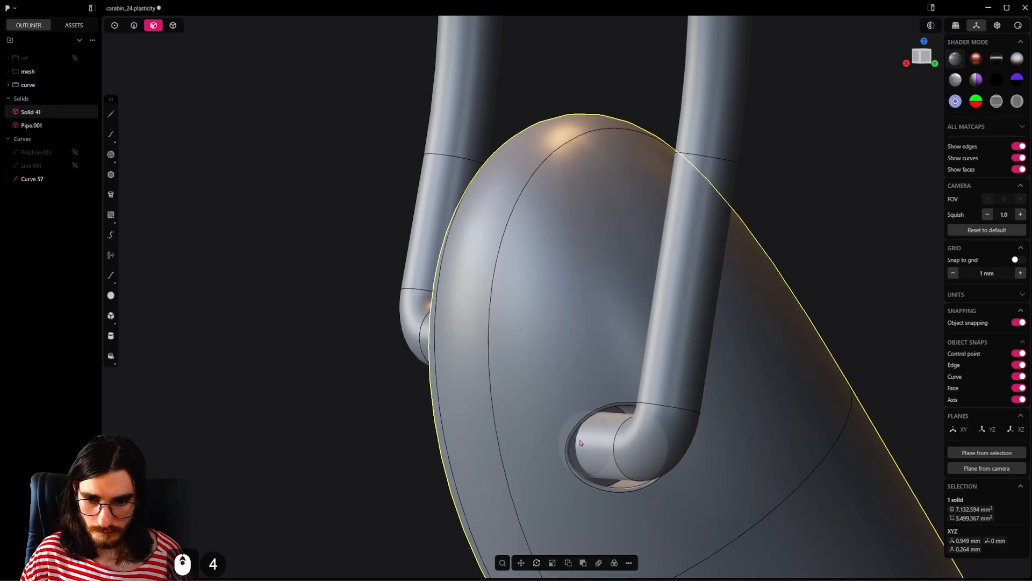
click(580, 438)
click(604, 483)
middle_drag(604, 484, 637, 492)
drag(625, 480, 554, 465)
middle_drag(553, 466, 543, 444)
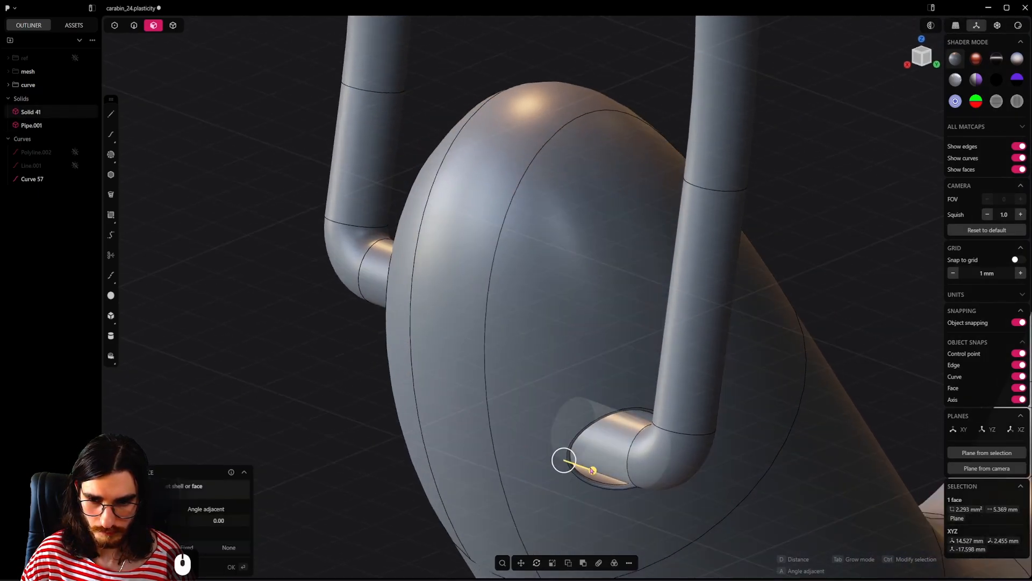
key(Return)
Step: Adjust the radius of the blend faces around both pivot hole rims together
middle_drag(446, 403, 317, 404)
shift+click(318, 404)
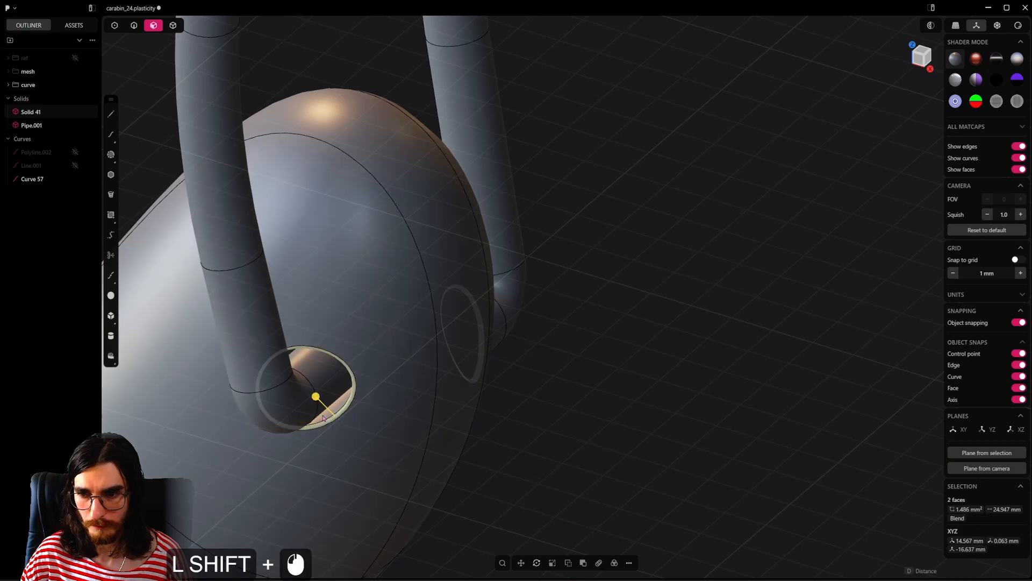
drag(318, 403, 375, 422)
middle_drag(385, 422, 279, 371)
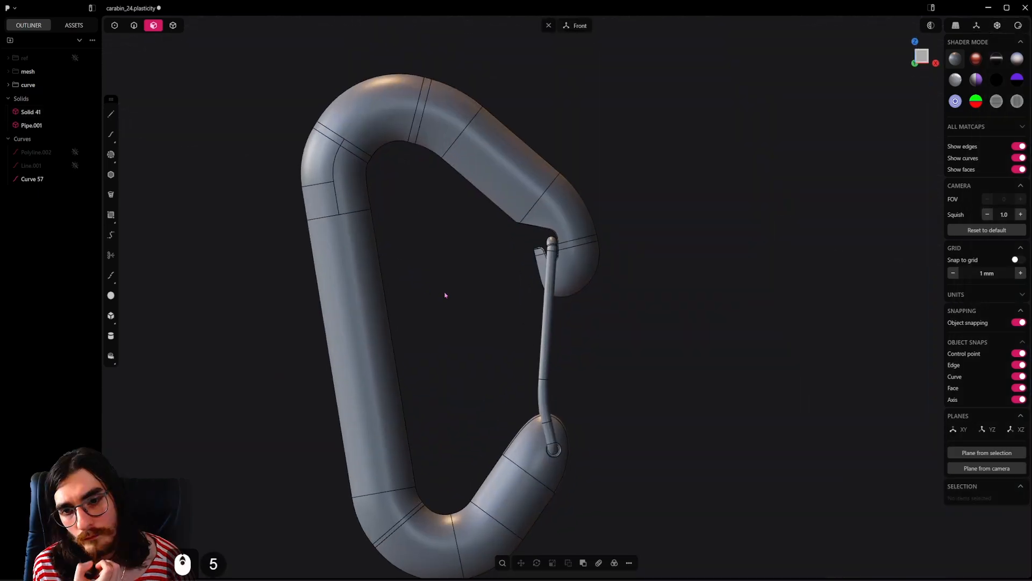
Step: Show the reference image group and compare the wire gate's thickness with the reference
scroll(446, 294, up, 3)
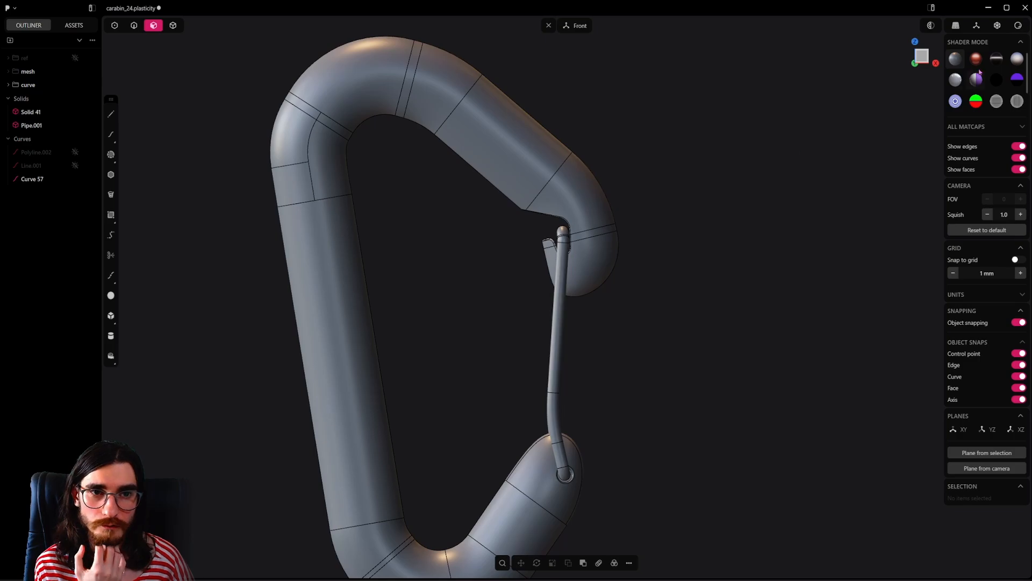
click(75, 59)
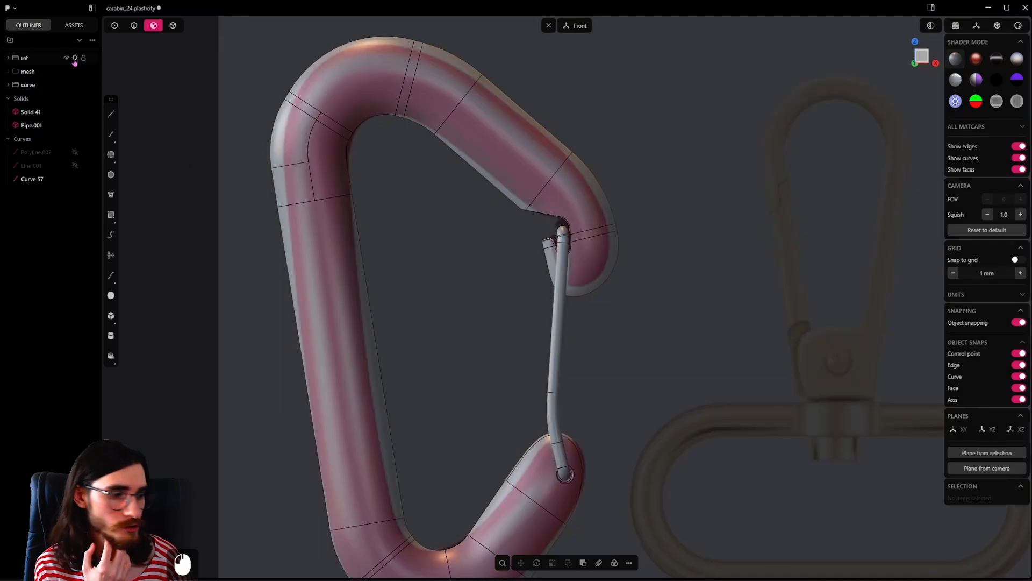
scroll(617, 331, up, 5)
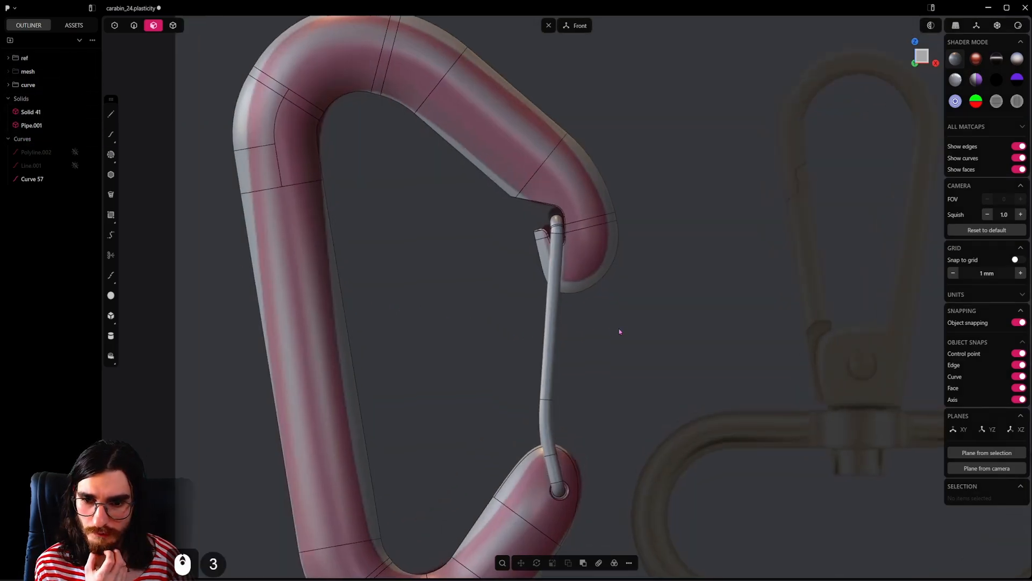
middle_drag(578, 302, 622, 333)
scroll(622, 333, up, 7)
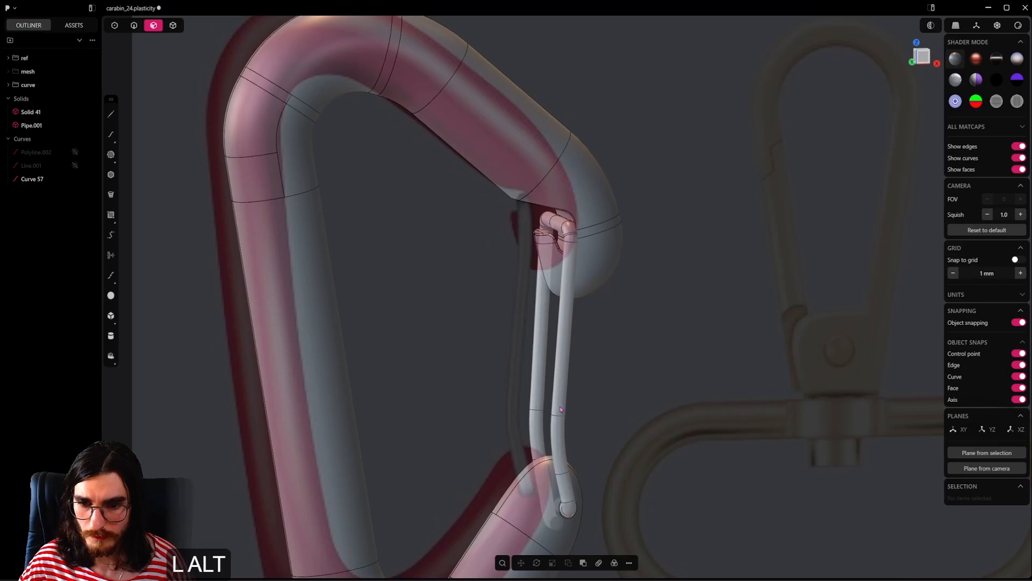
Step: Thicken the whole wire gate by offsetting all its pipe faces outward by about 0.12 mm
alt+click(558, 370)
scroll(559, 374, up, 8)
alt+middle_drag(566, 385, 557, 349)
scroll(557, 348, up, 5)
shift+drag(497, 506, 495, 497)
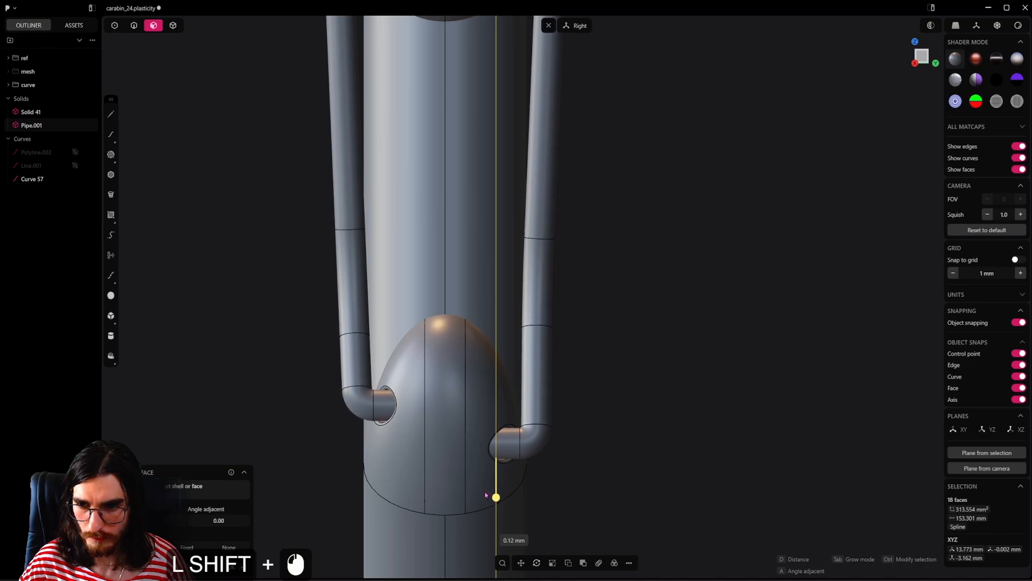
middle_drag(484, 396, 598, 410)
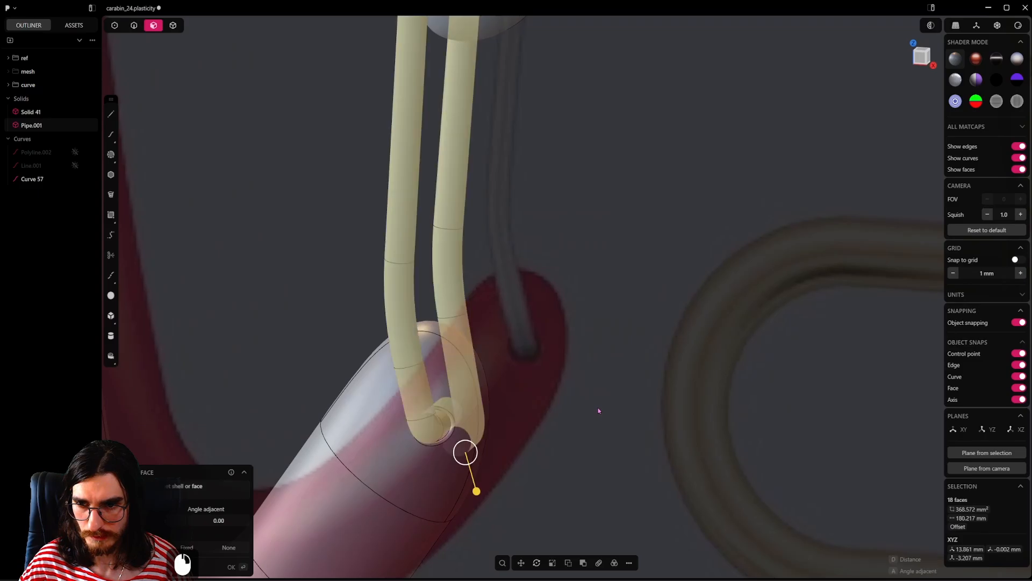
scroll(578, 381, down, 12)
alt+middle_drag(555, 348, 511, 323)
right_click(587, 276)
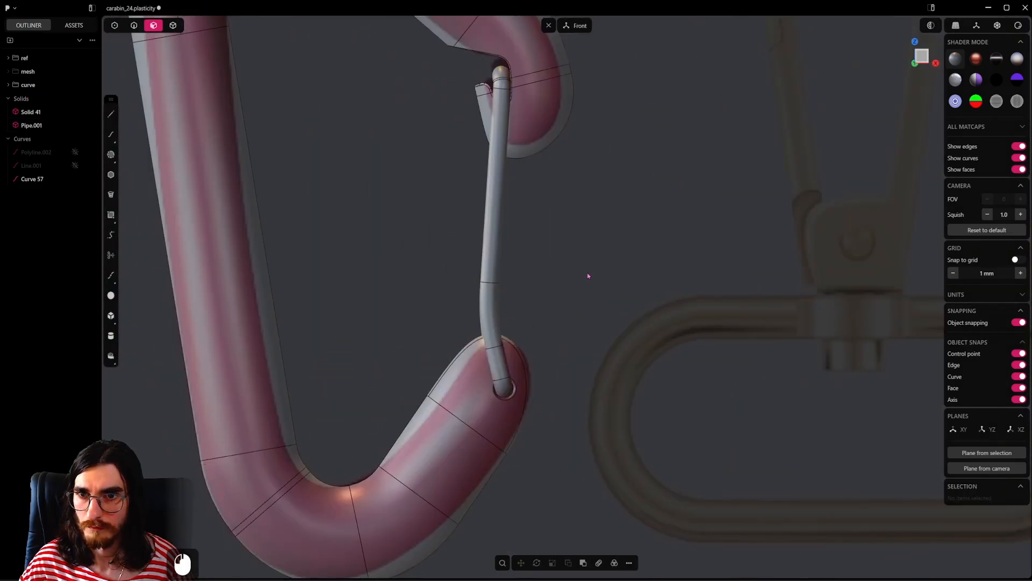
Step: Compare the full carabiner with the reference image from the front, and hide the reference group
scroll(587, 275, down, 5)
shift+middle_drag(429, 185, 435, 233)
click(173, 28)
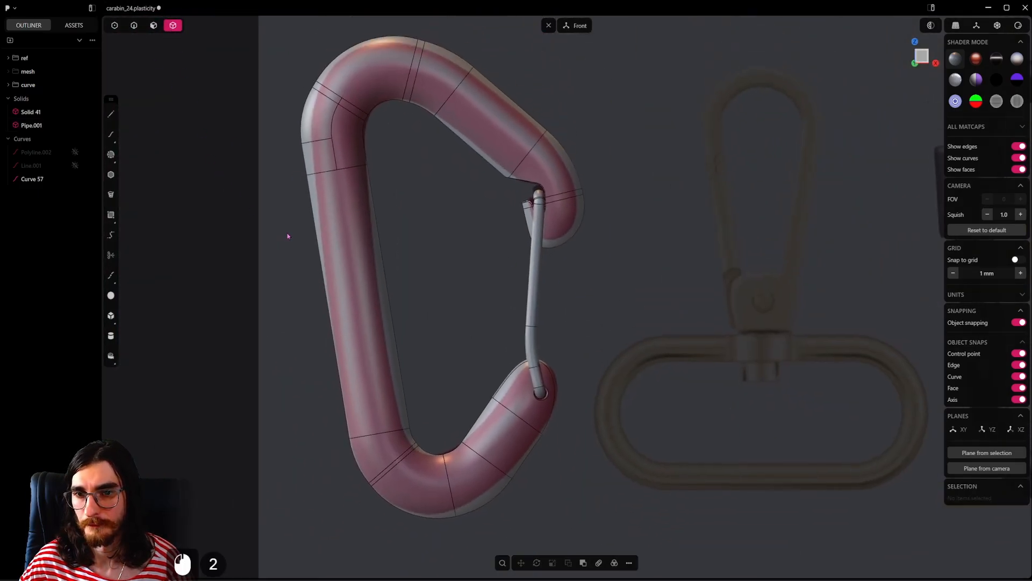
scroll(485, 269, down, 5)
scroll(522, 268, up, 6)
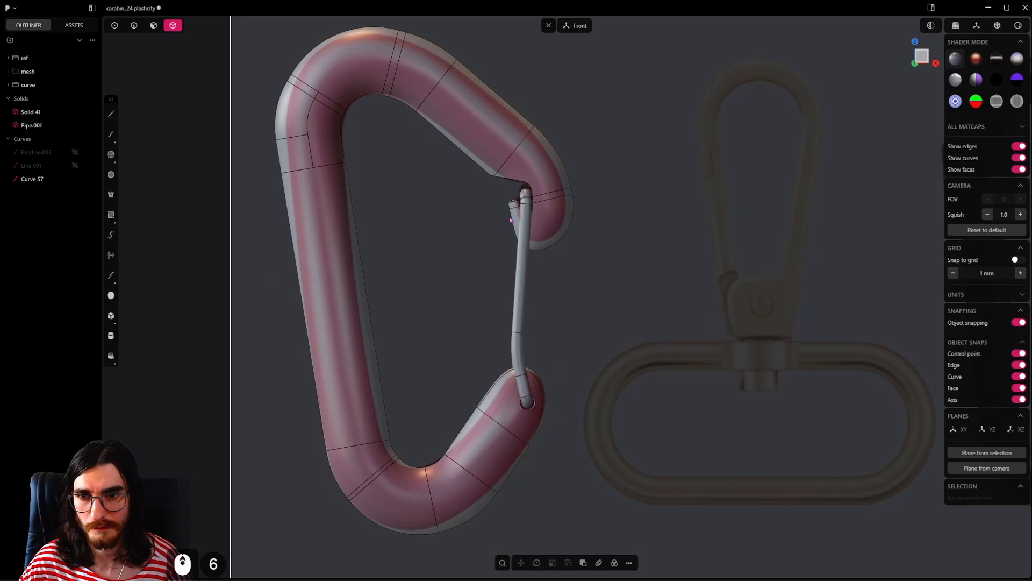
shift+middle_drag(282, 78, 282, 139)
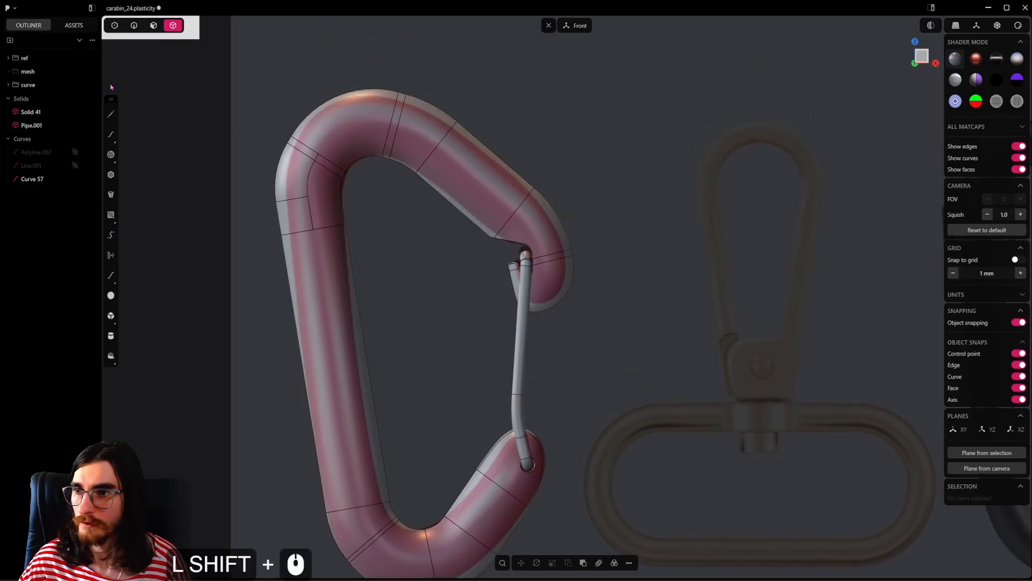
click(78, 62)
Step: Examine the carabiner body and the wire gate's fit at both hooks from several angles
scroll(567, 313, down, 3)
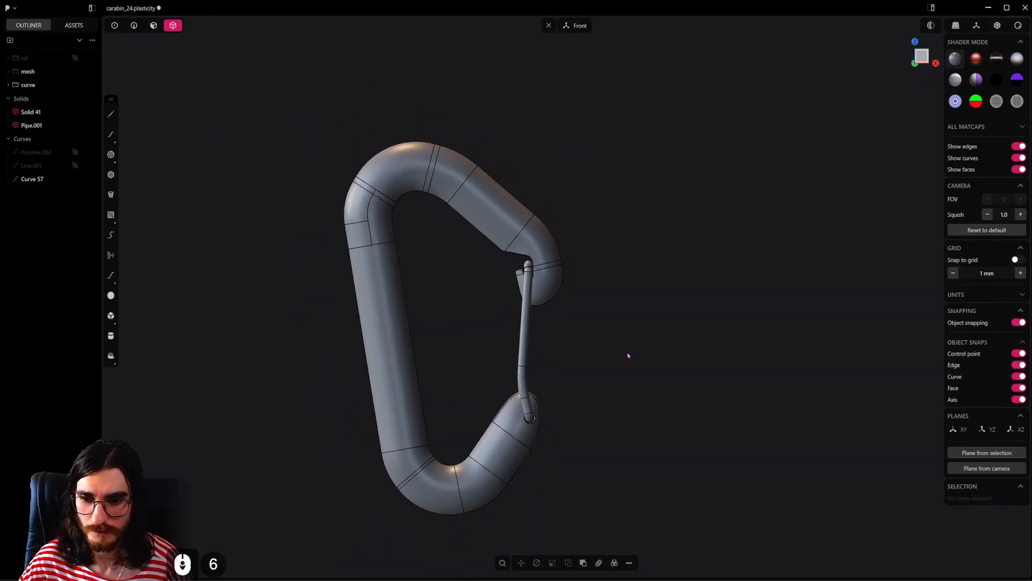
shift+middle_drag(618, 352, 606, 380)
scroll(581, 344, up, 4)
middle_drag(524, 299, 541, 350)
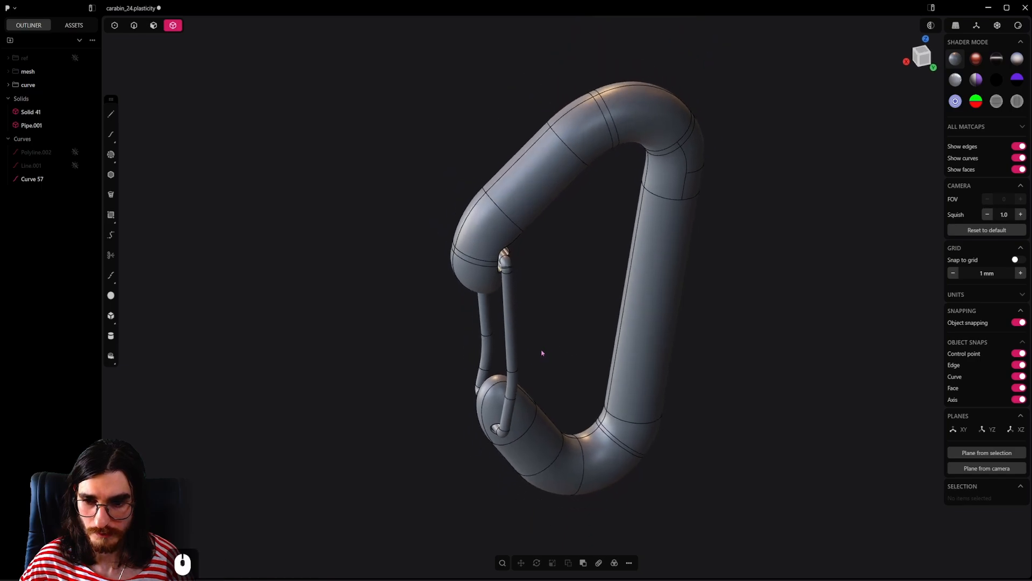
middle_drag(509, 317, 627, 315)
scroll(629, 348, down, 2)
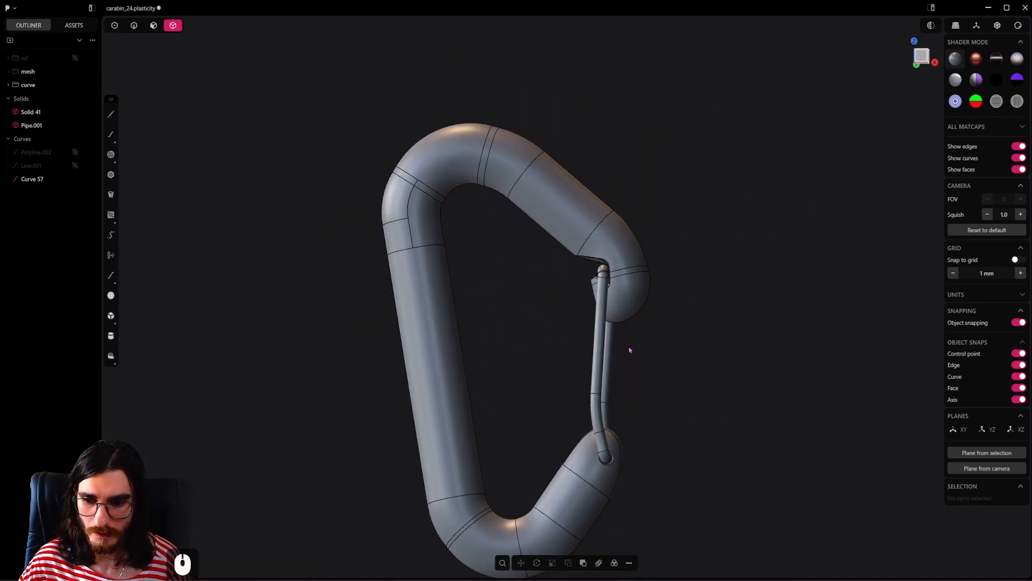
scroll(659, 366, down, 1)
shift+middle_drag(662, 364, 663, 328)
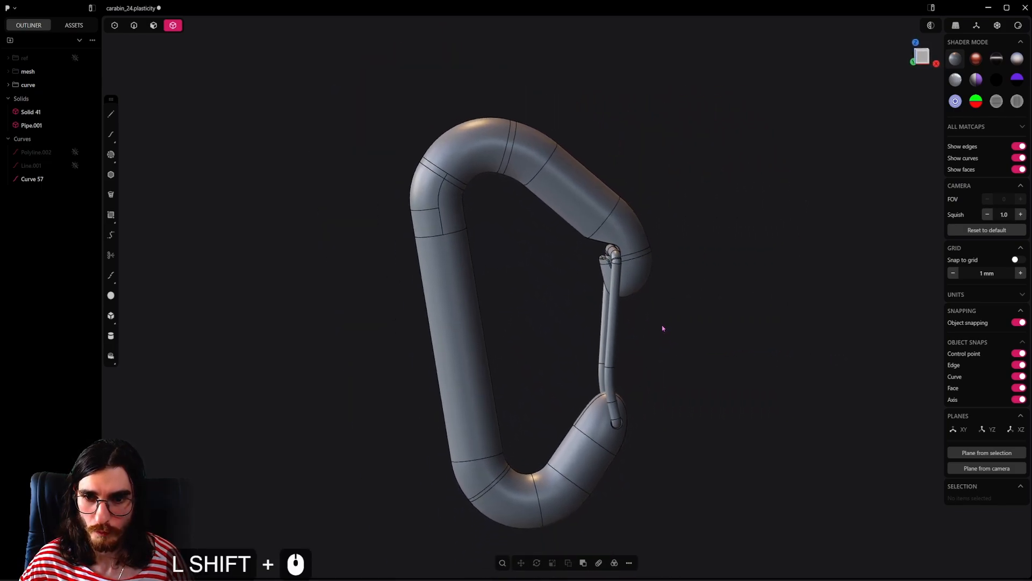